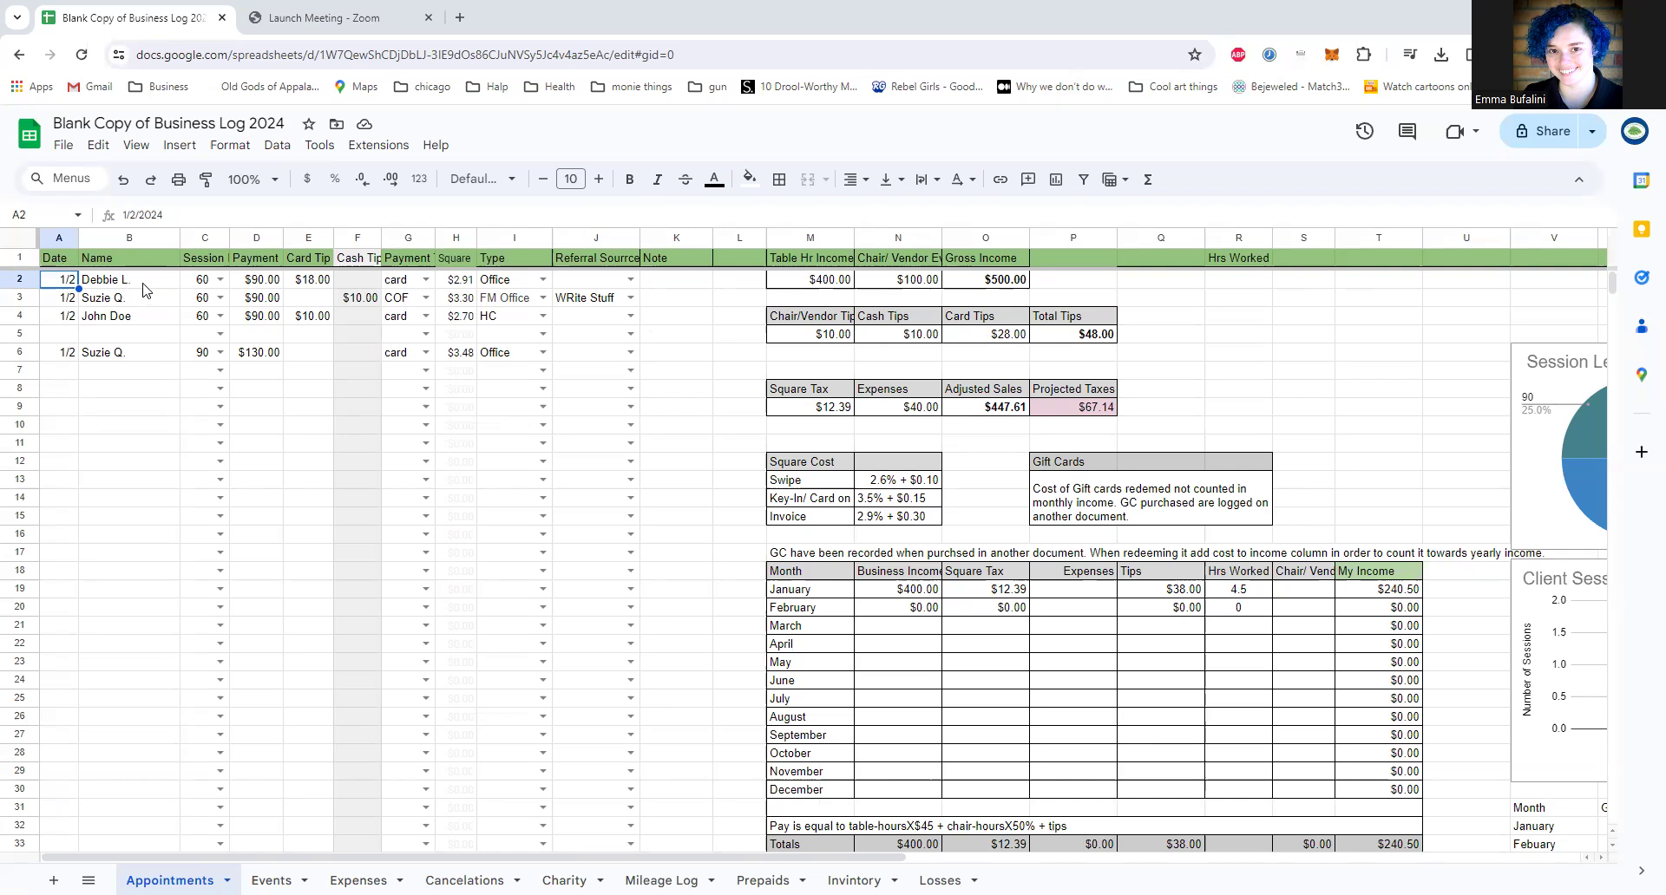
Step: Review the session length choices, payment amount and payment method choices for the first appointment row
{"action": "left_click", "coordinate": [220, 280]}
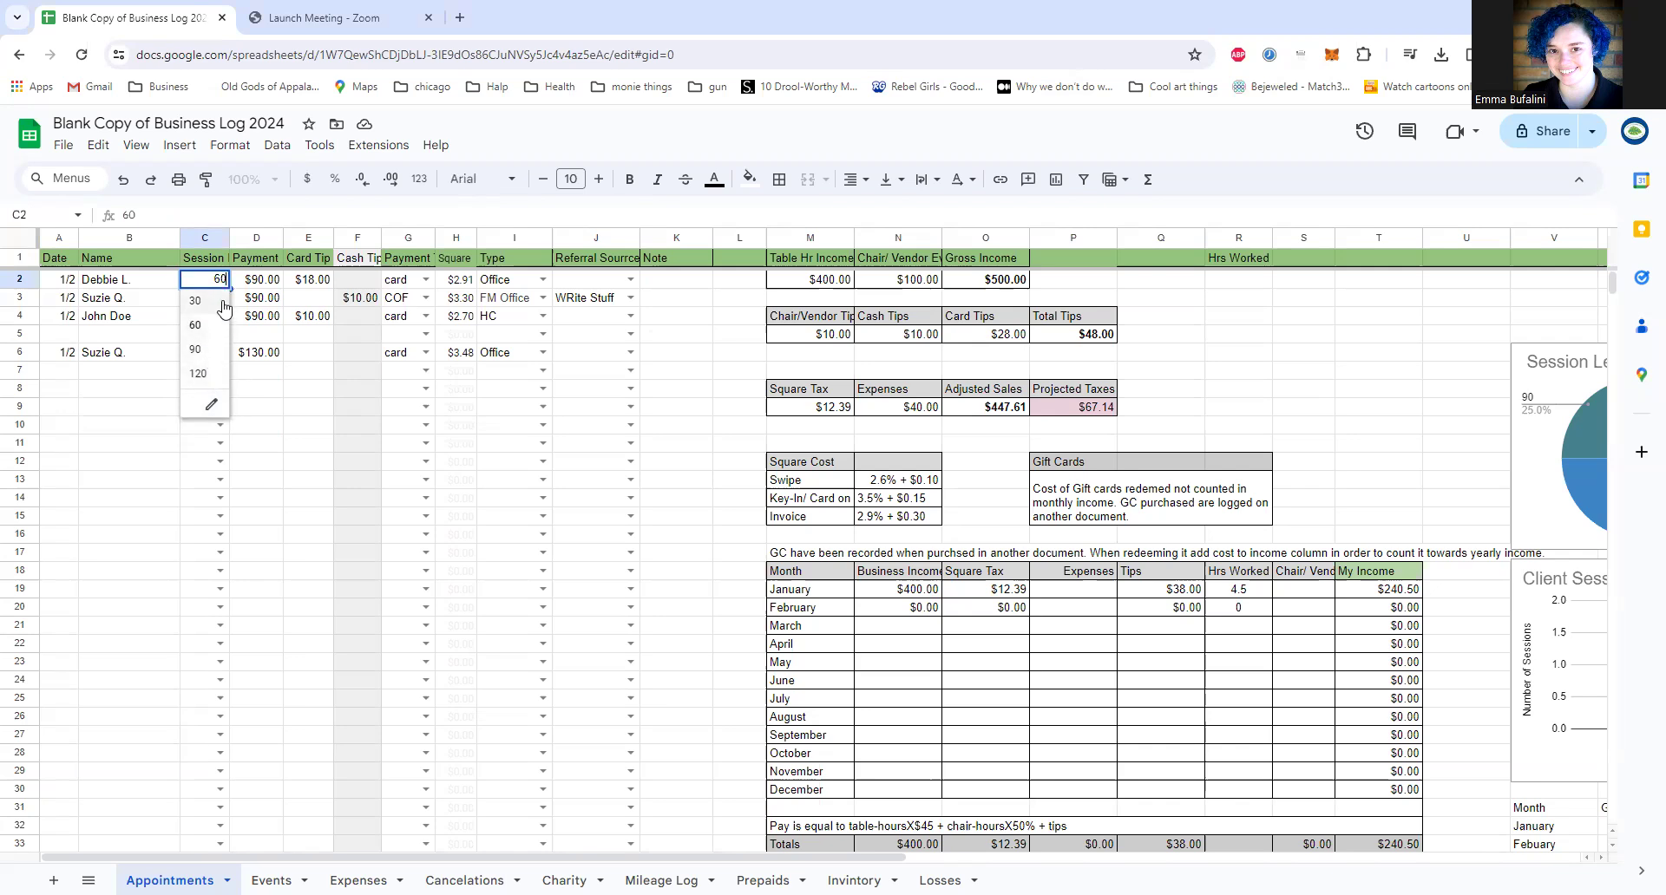
{"action": "left_click", "coordinate": [269, 284]}
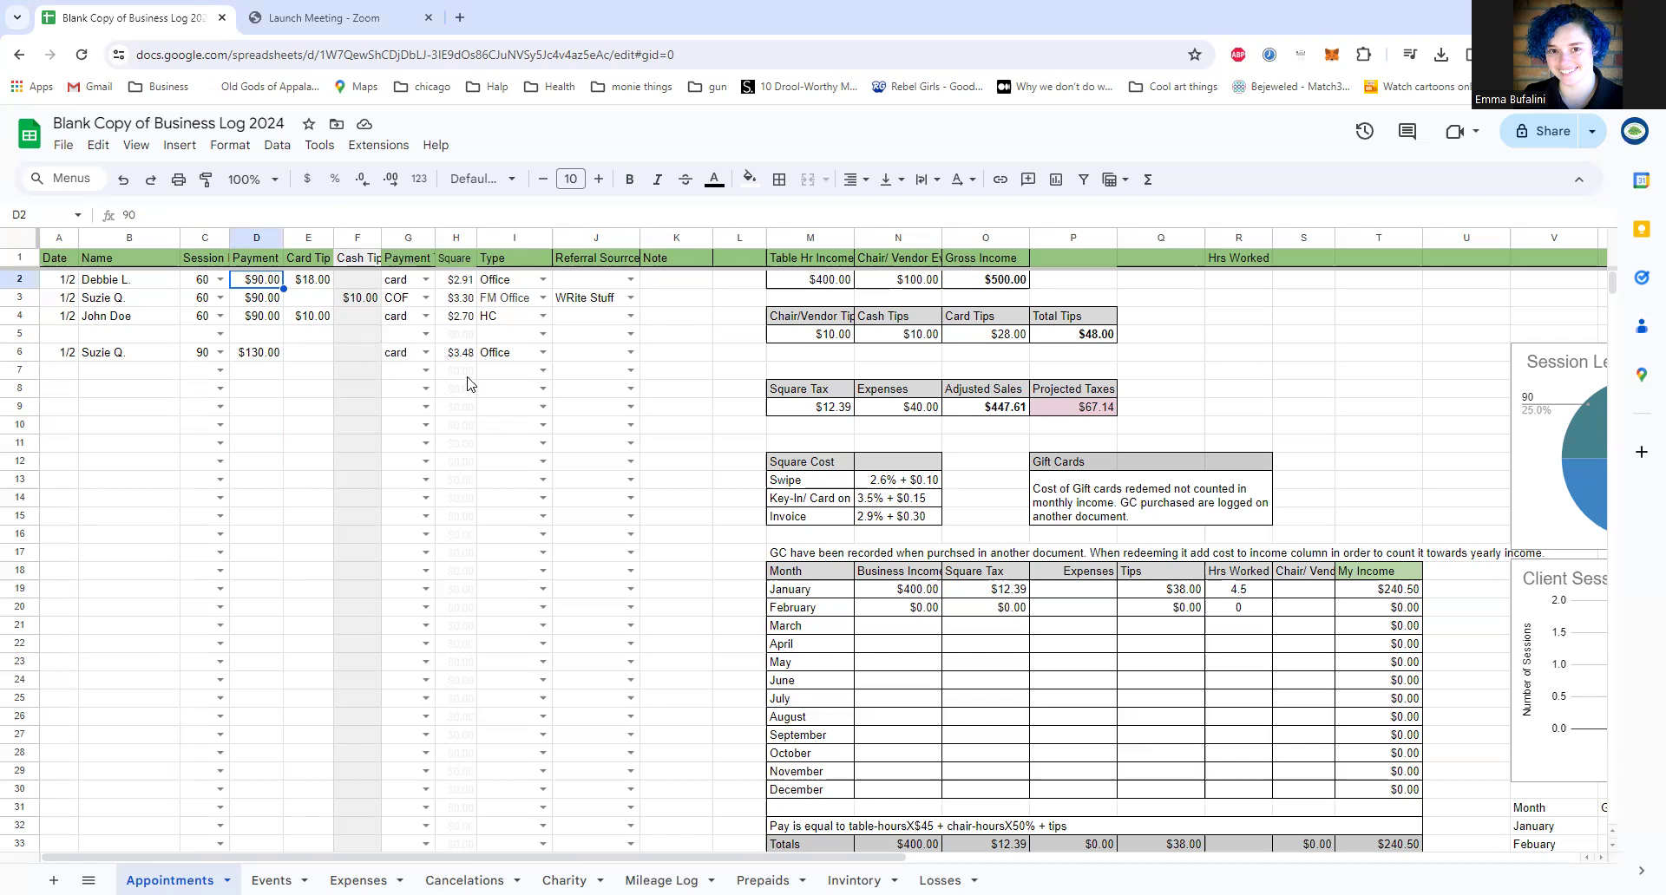
{"action": "left_click", "coordinate": [426, 280]}
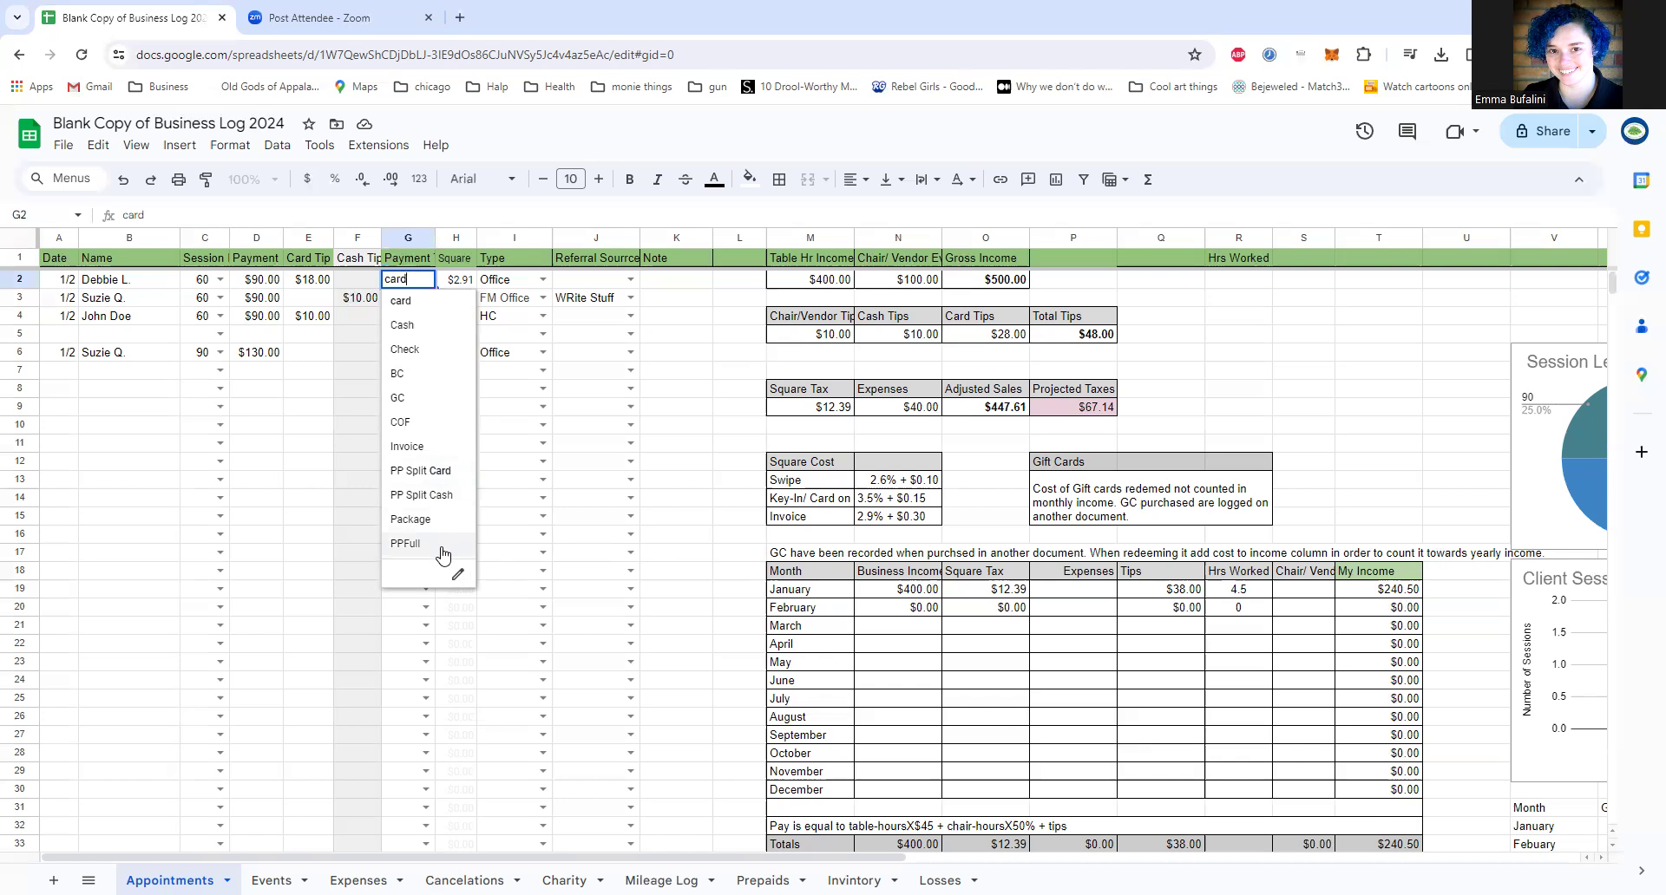
Step: Inspect the Square fee formula in H2, expanding the formula display to show it in full
{"action": "left_click", "coordinate": [451, 284]}
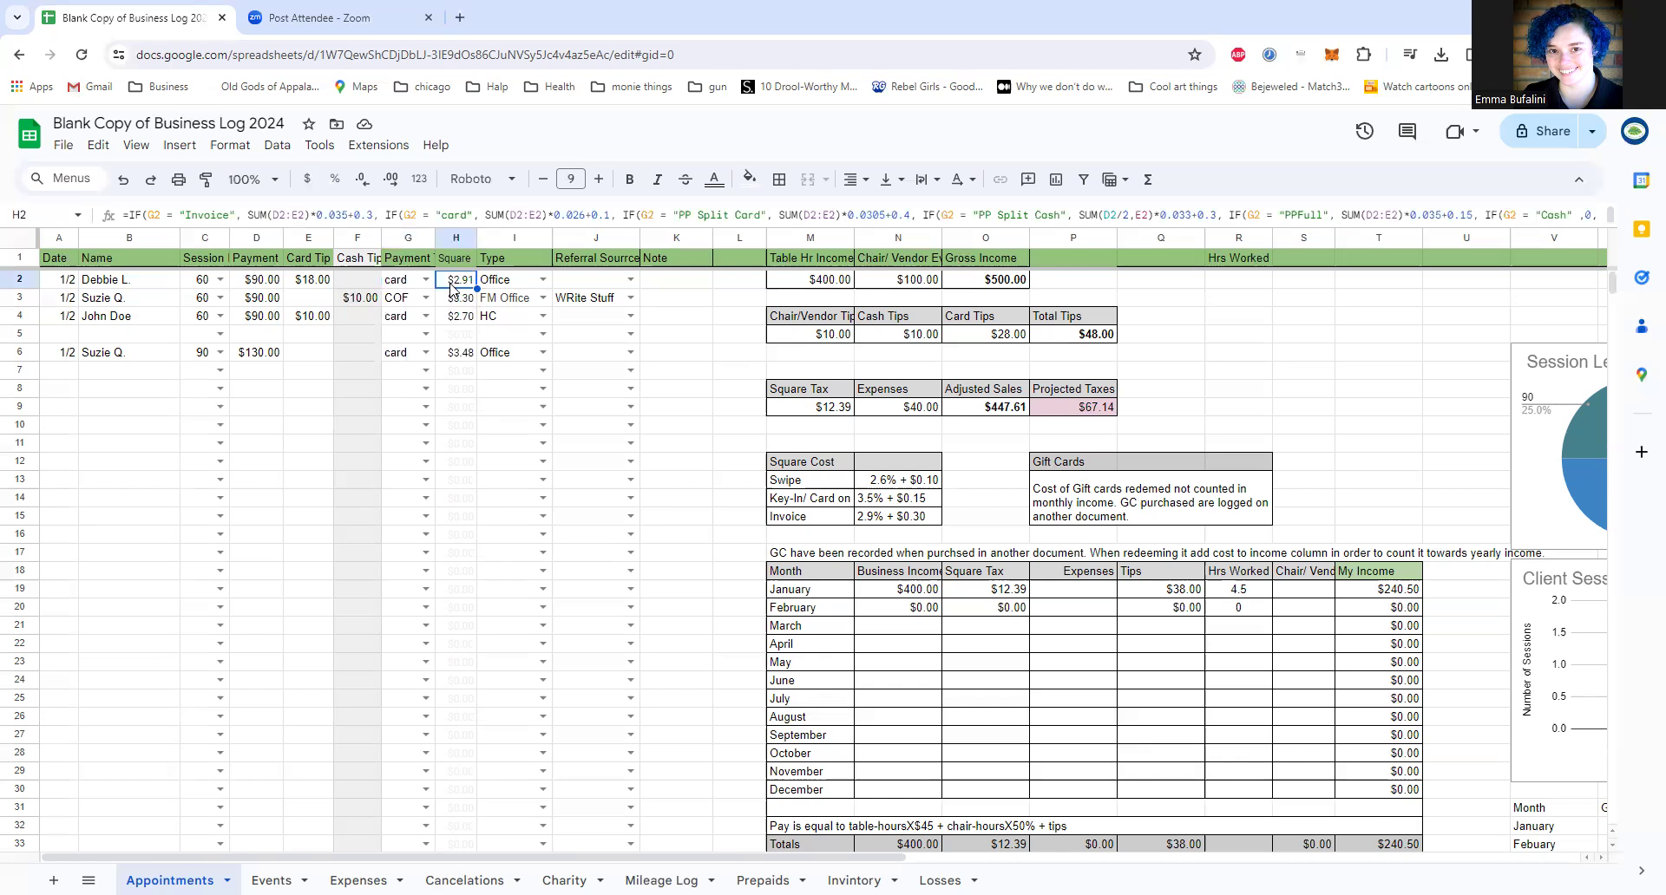
{"action": "left_click_drag", "start_coordinate": [453, 233], "coordinate": [466, 302]}
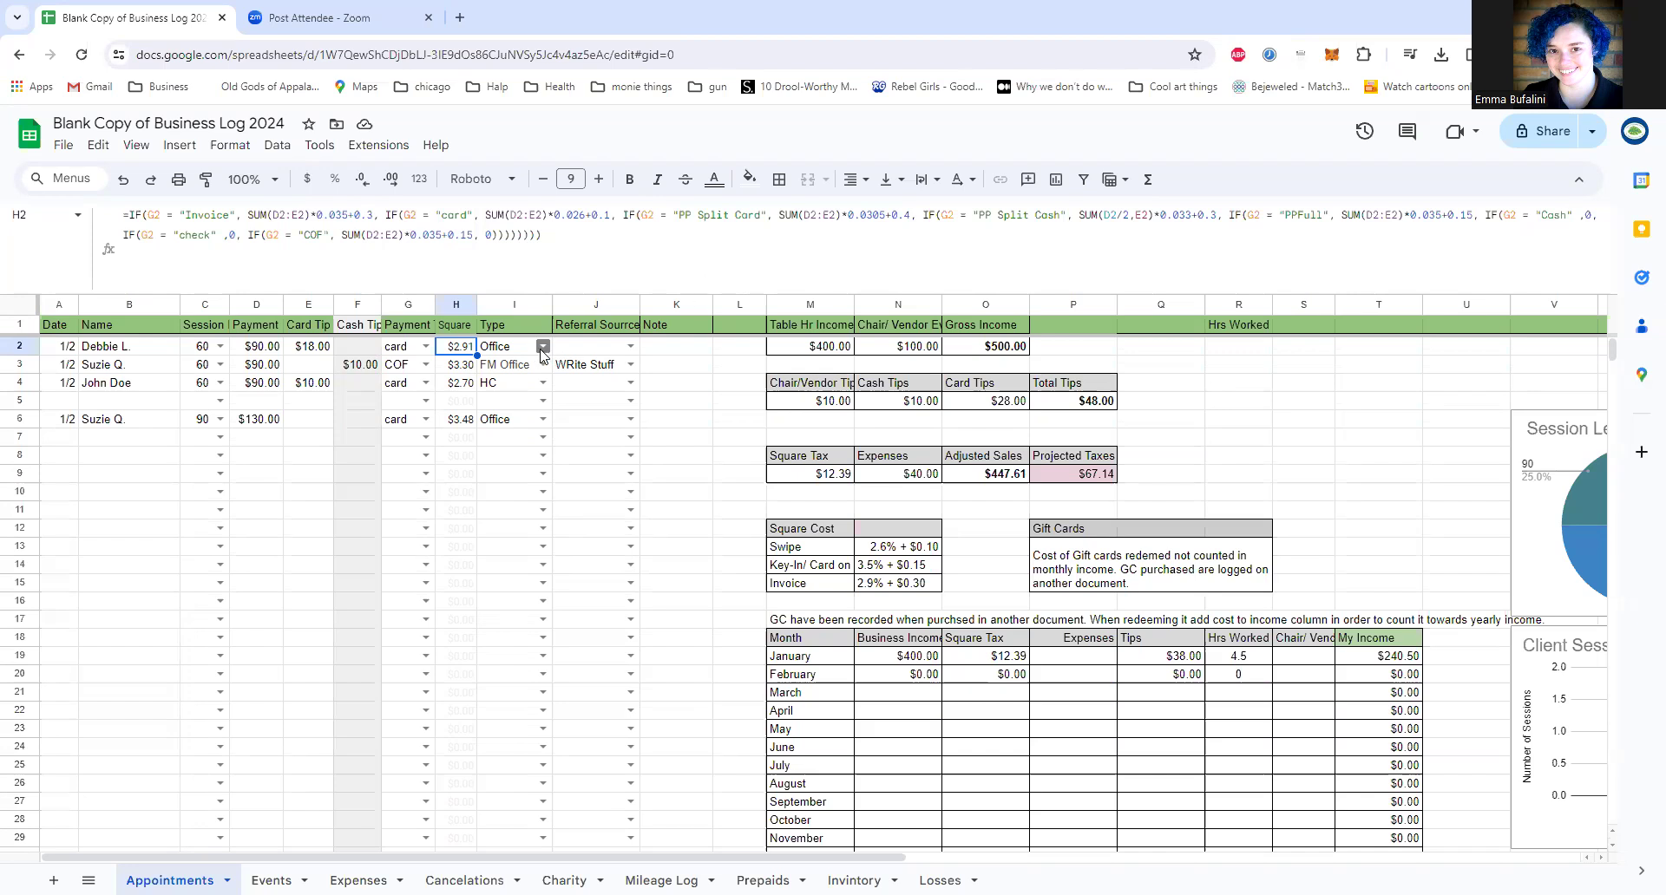
Step: Review the Type and Referral Source choices for the first appointment, ending at the Note column heading
{"action": "left_click", "coordinate": [513, 330]}
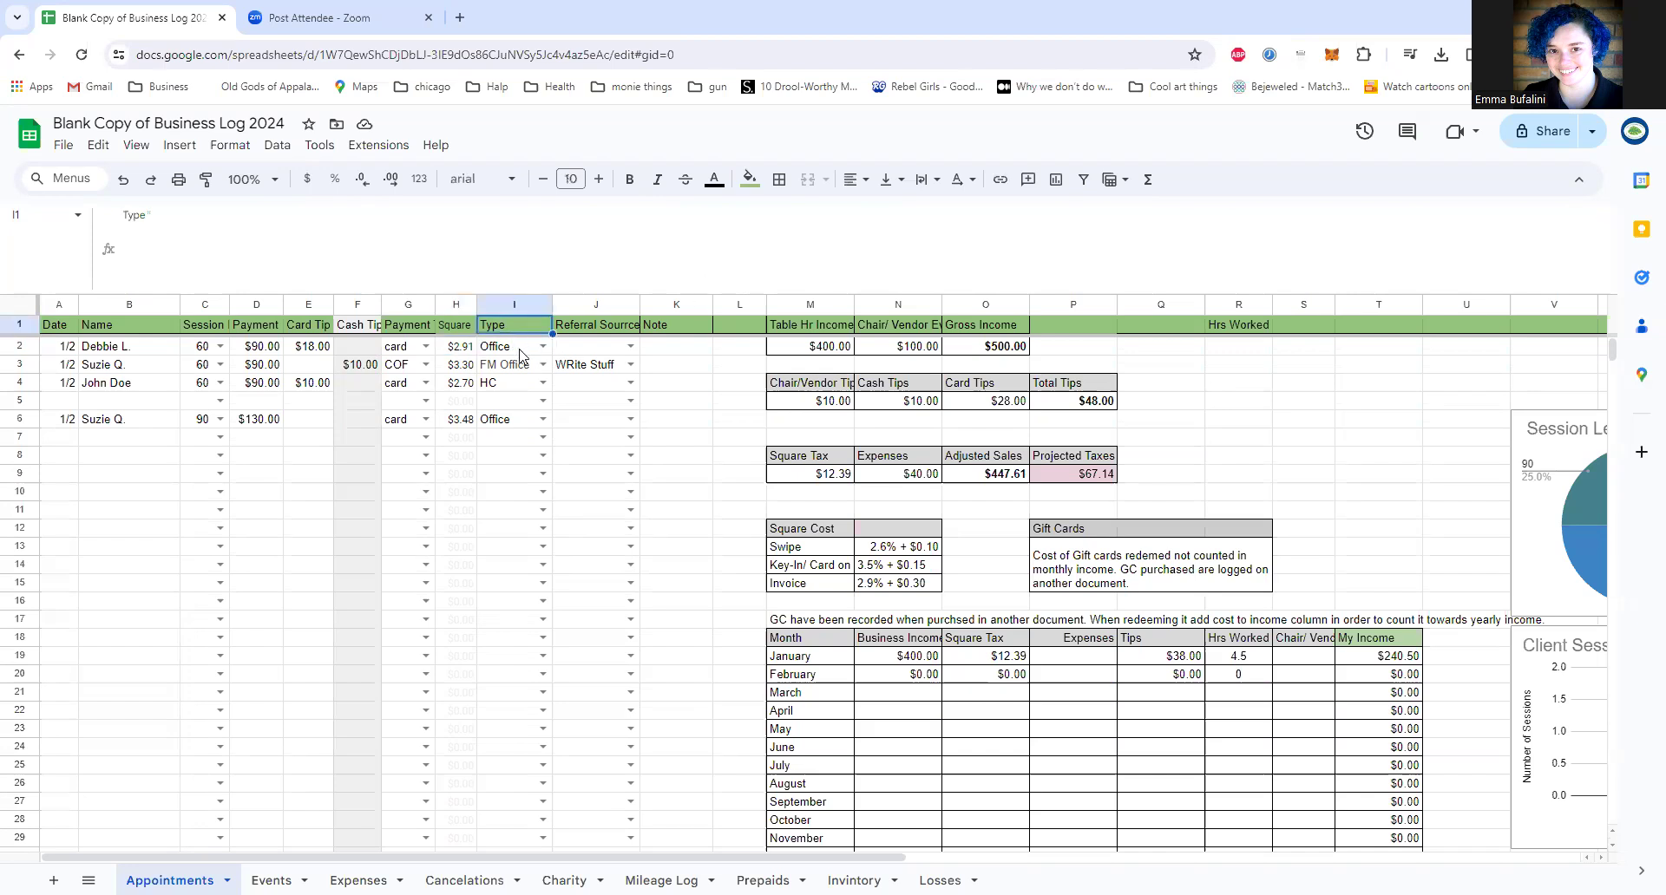
{"action": "left_click", "coordinate": [520, 350]}
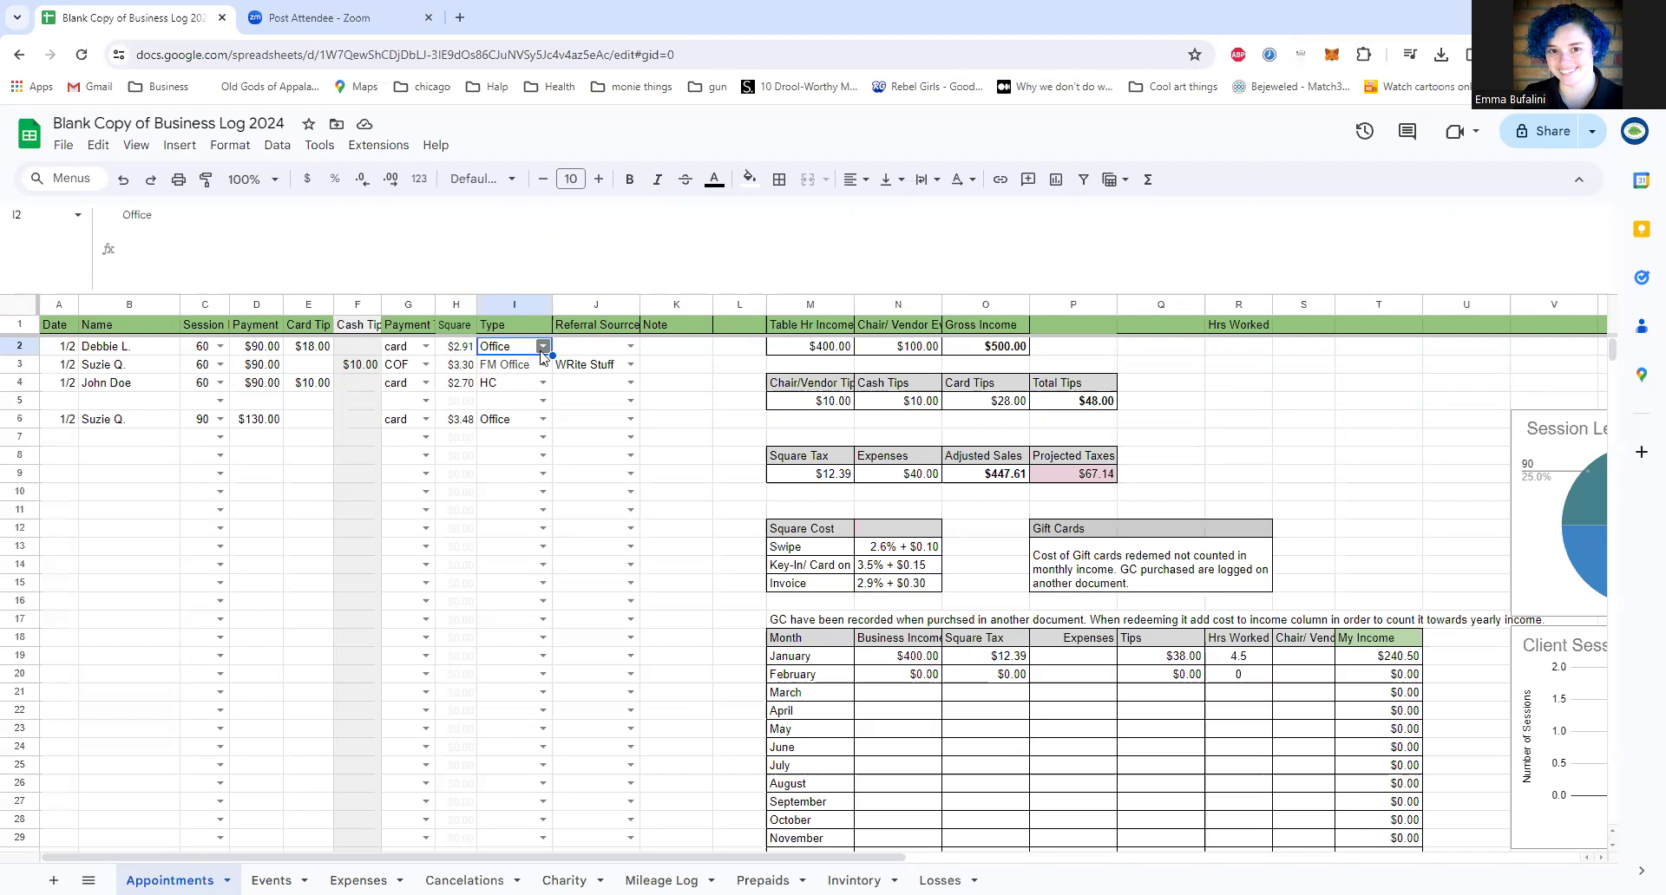
{"action": "left_click", "coordinate": [543, 347]}
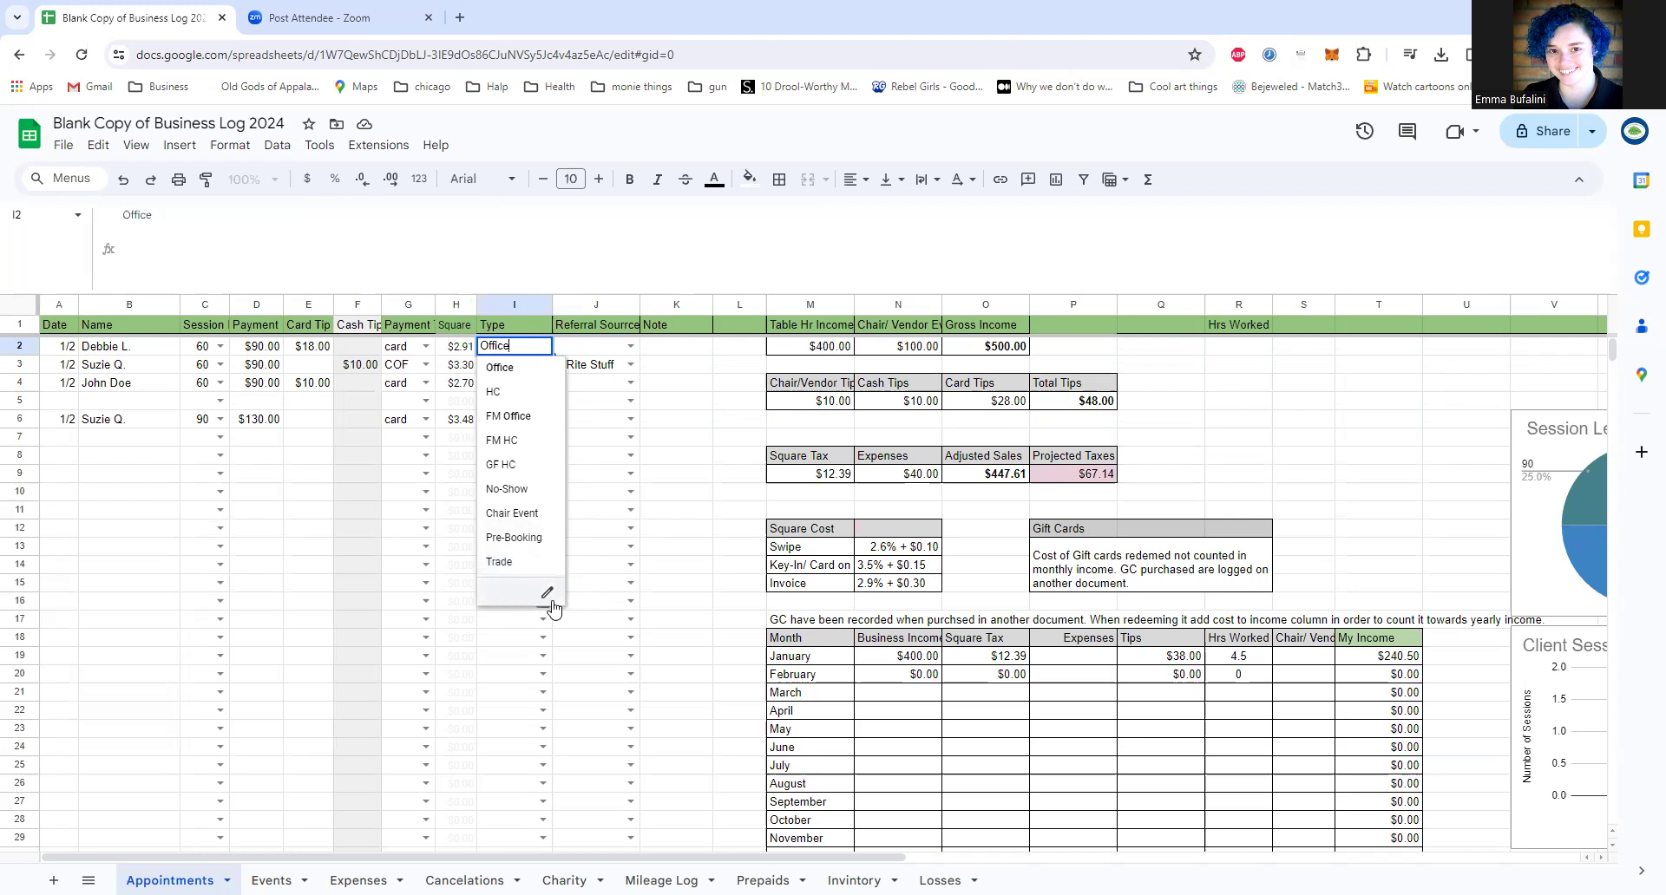
{"action": "left_click", "coordinate": [602, 306]}
{"action": "left_click", "coordinate": [611, 346]}
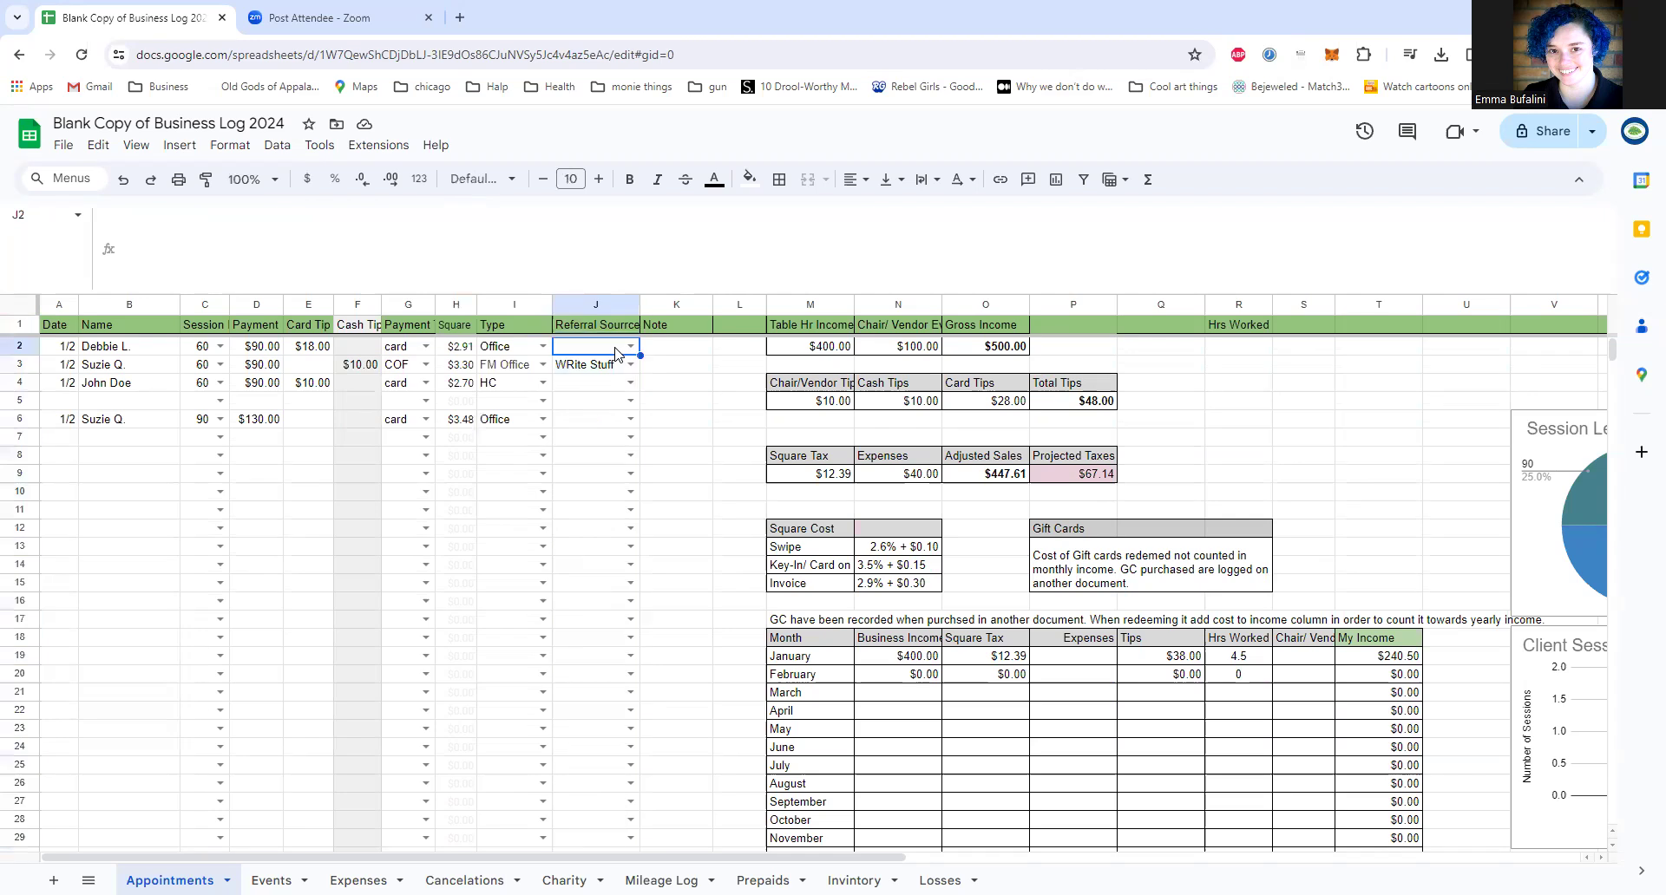
{"action": "left_click", "coordinate": [631, 347]}
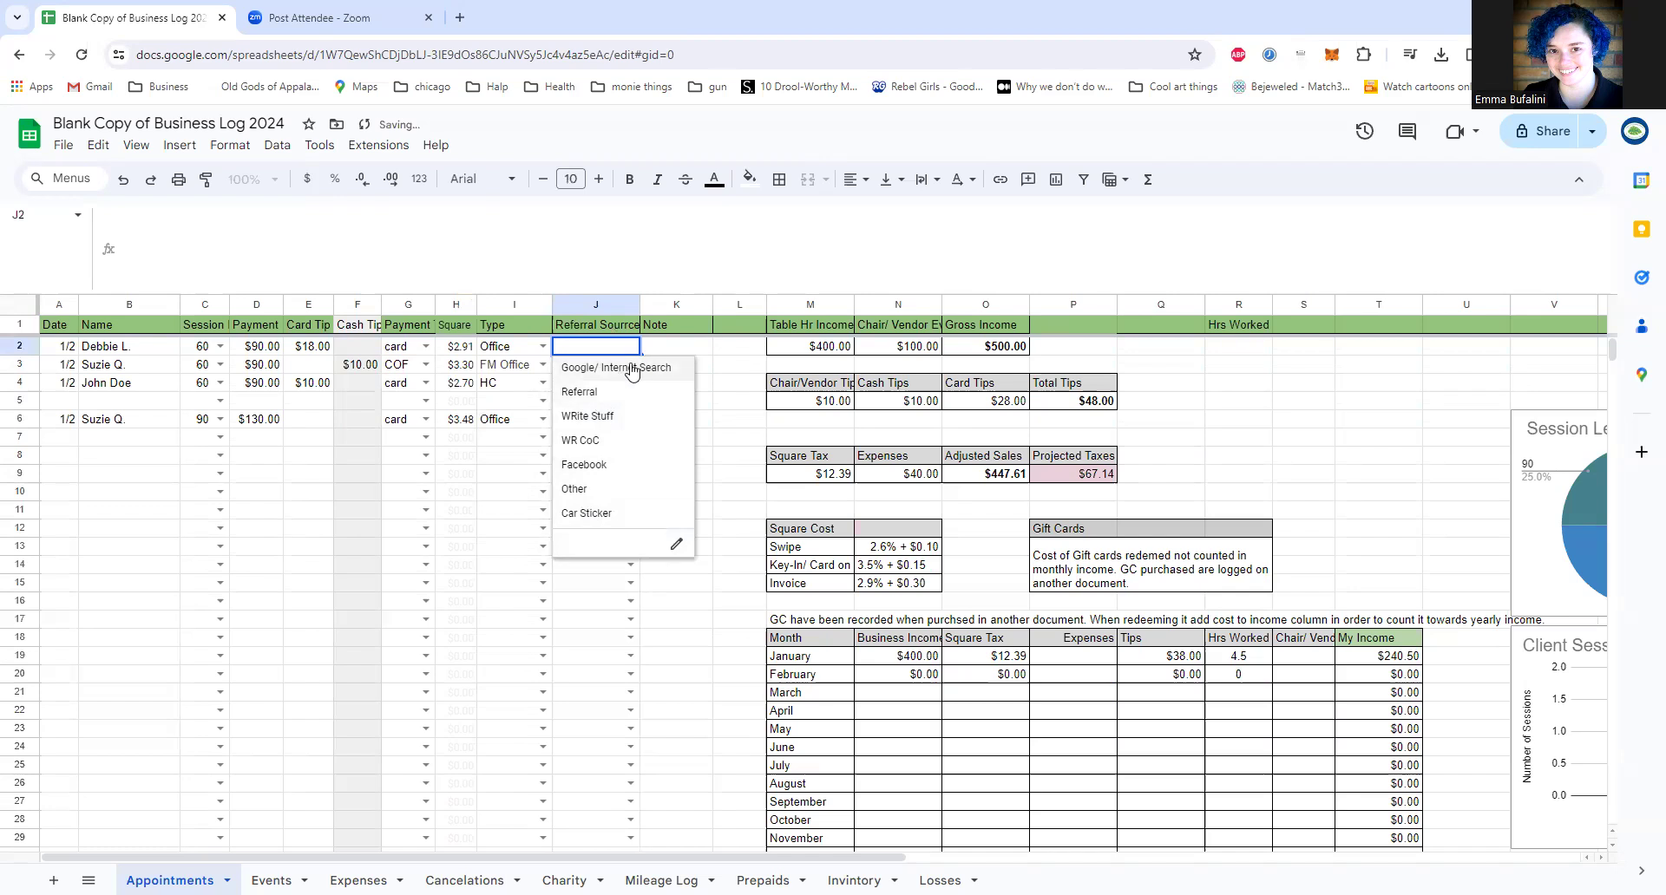
{"action": "left_click", "coordinate": [696, 322]}
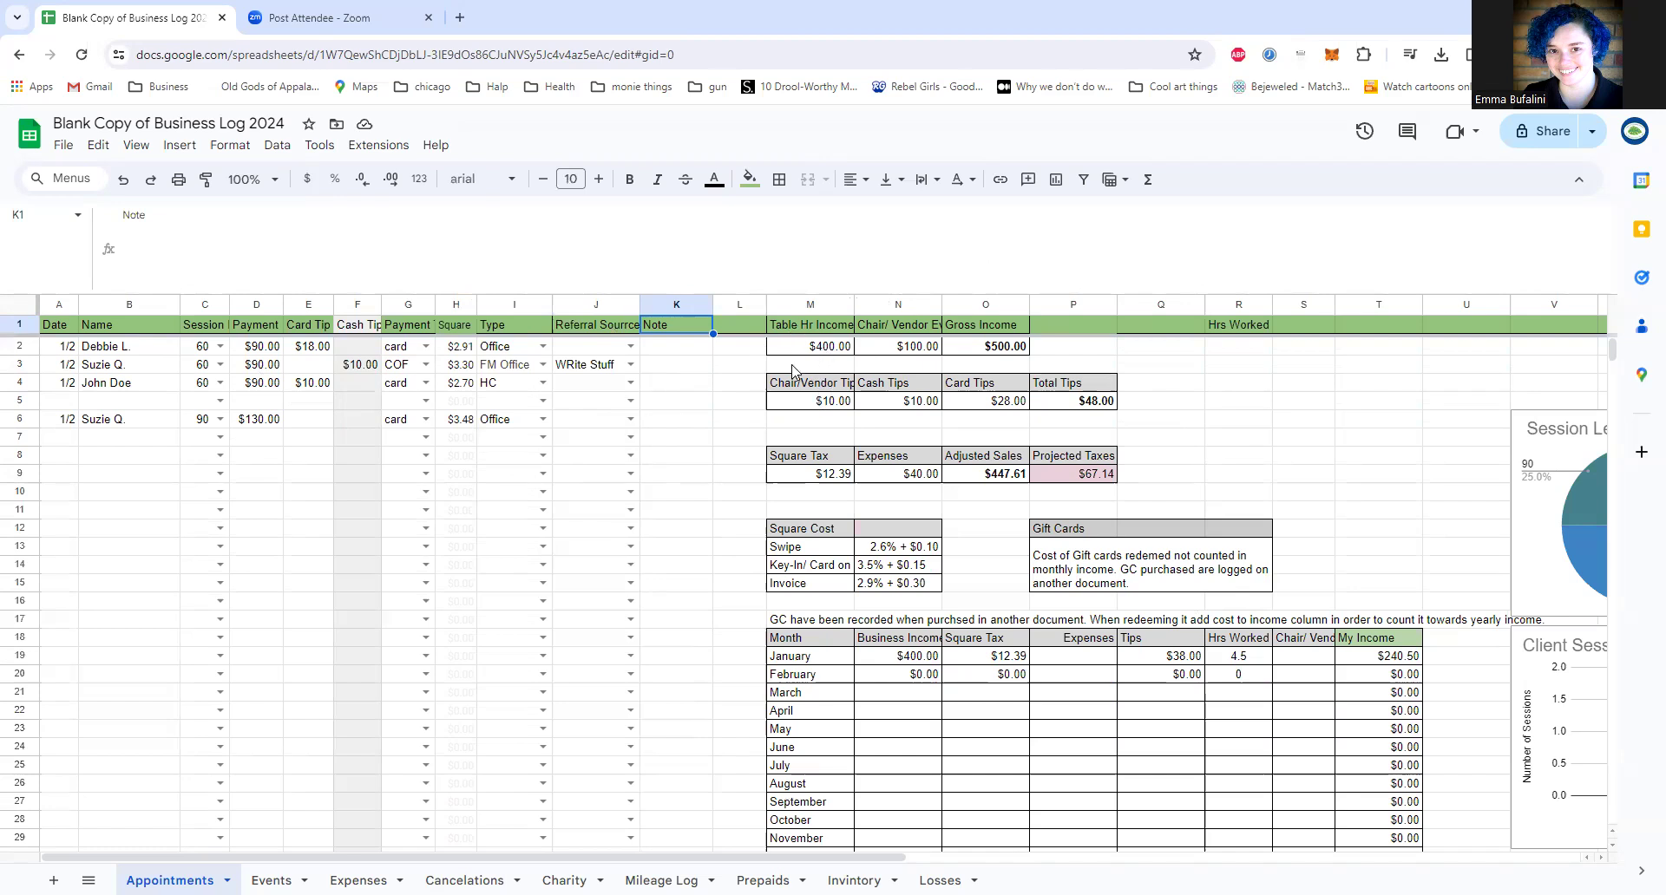
Step: Inspect the Table Hr Income, chair/vendor event income and Gross Income formulas, and restore the compact formula display
{"action": "left_click", "coordinate": [839, 351]}
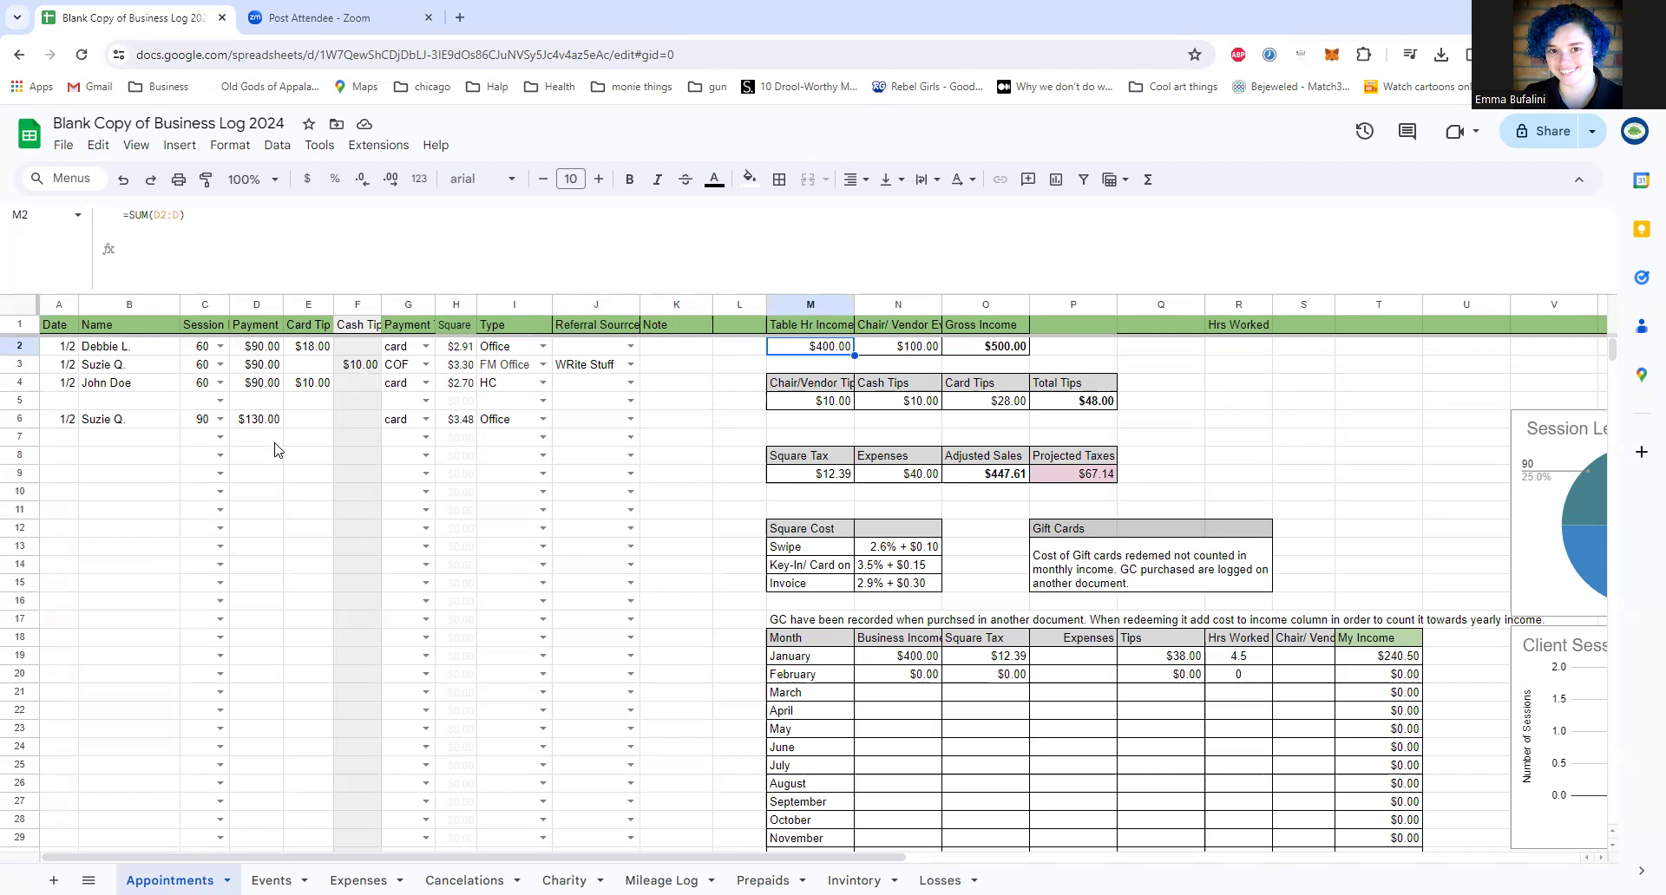
{"action": "left_click", "coordinate": [898, 349]}
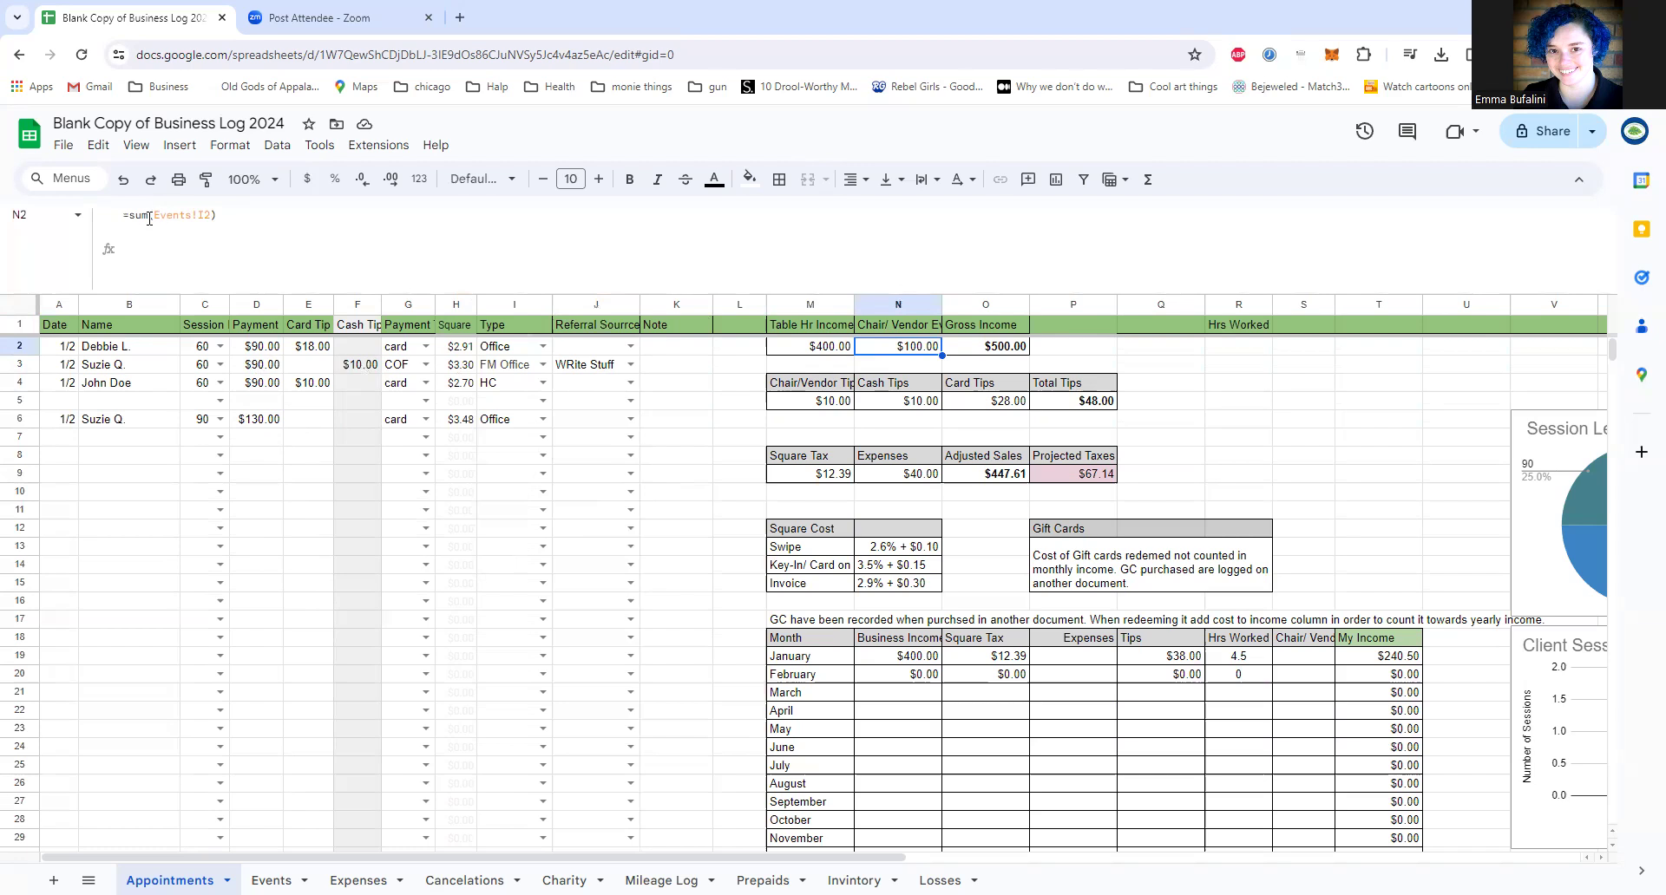
{"action": "left_click_drag", "start_coordinate": [157, 218], "coordinate": [198, 217]}
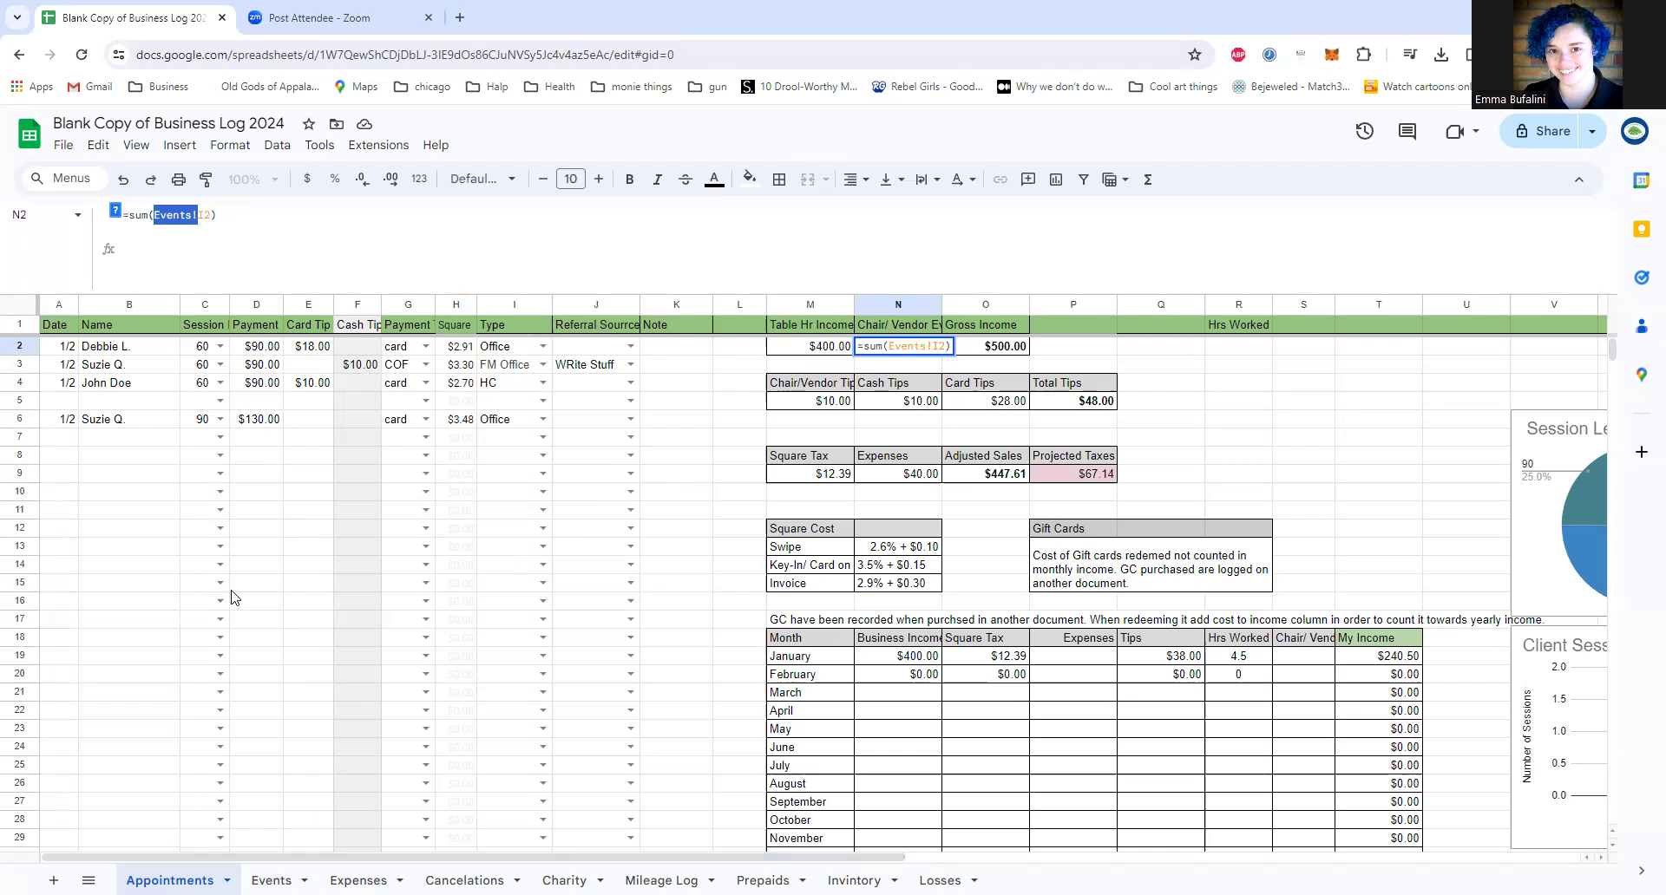
{"action": "left_click", "coordinate": [901, 344]}
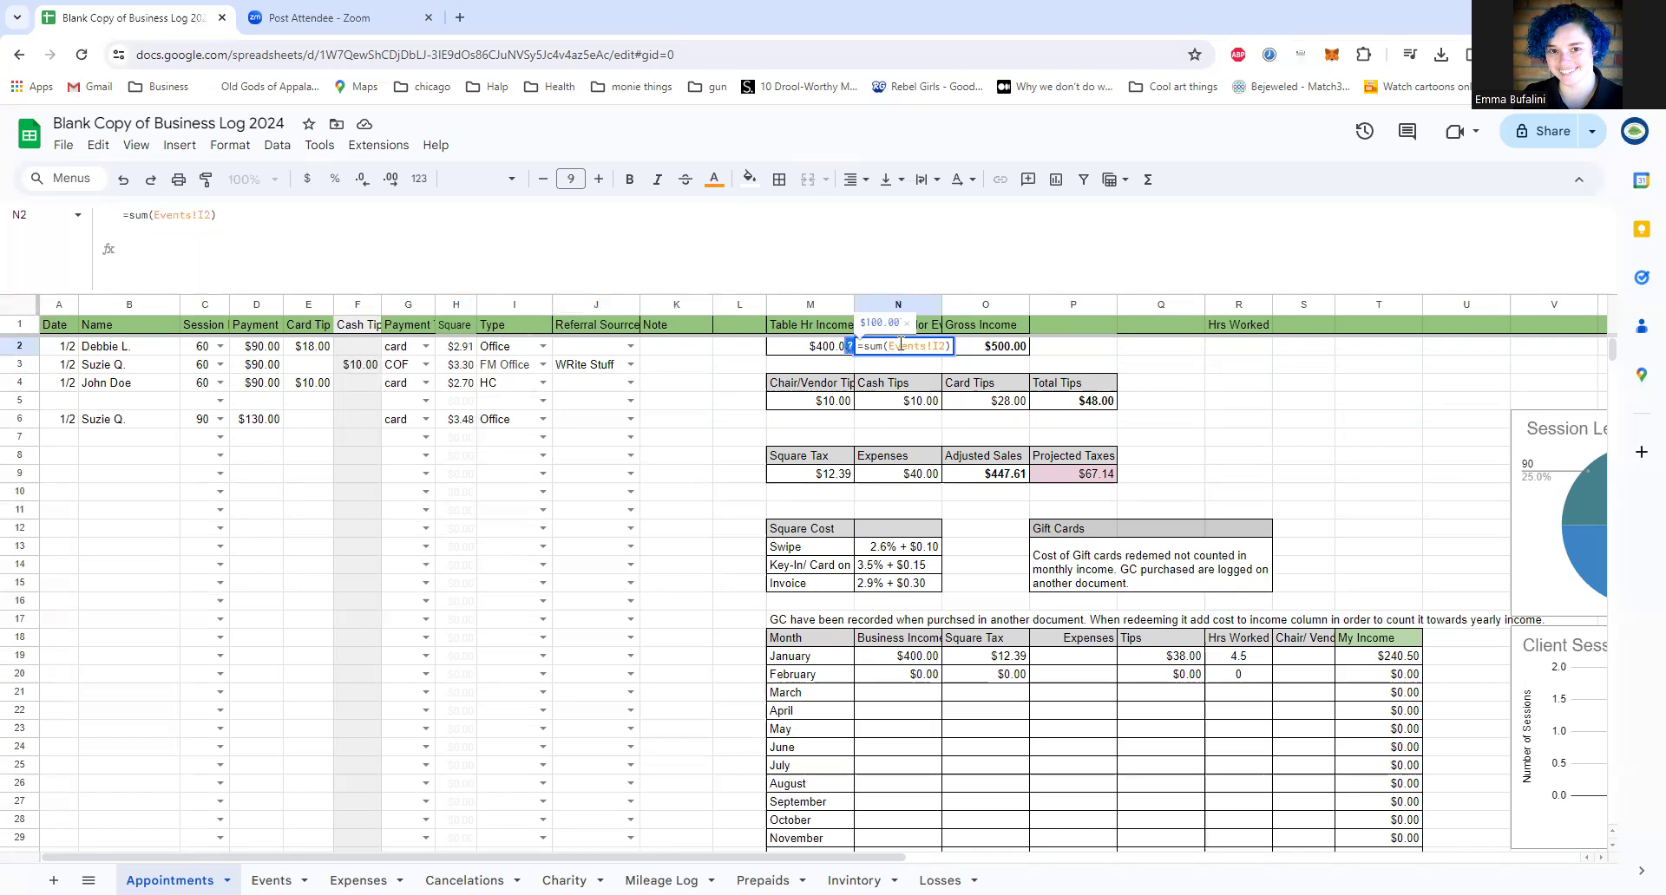
{"action": "left_click", "coordinate": [979, 356]}
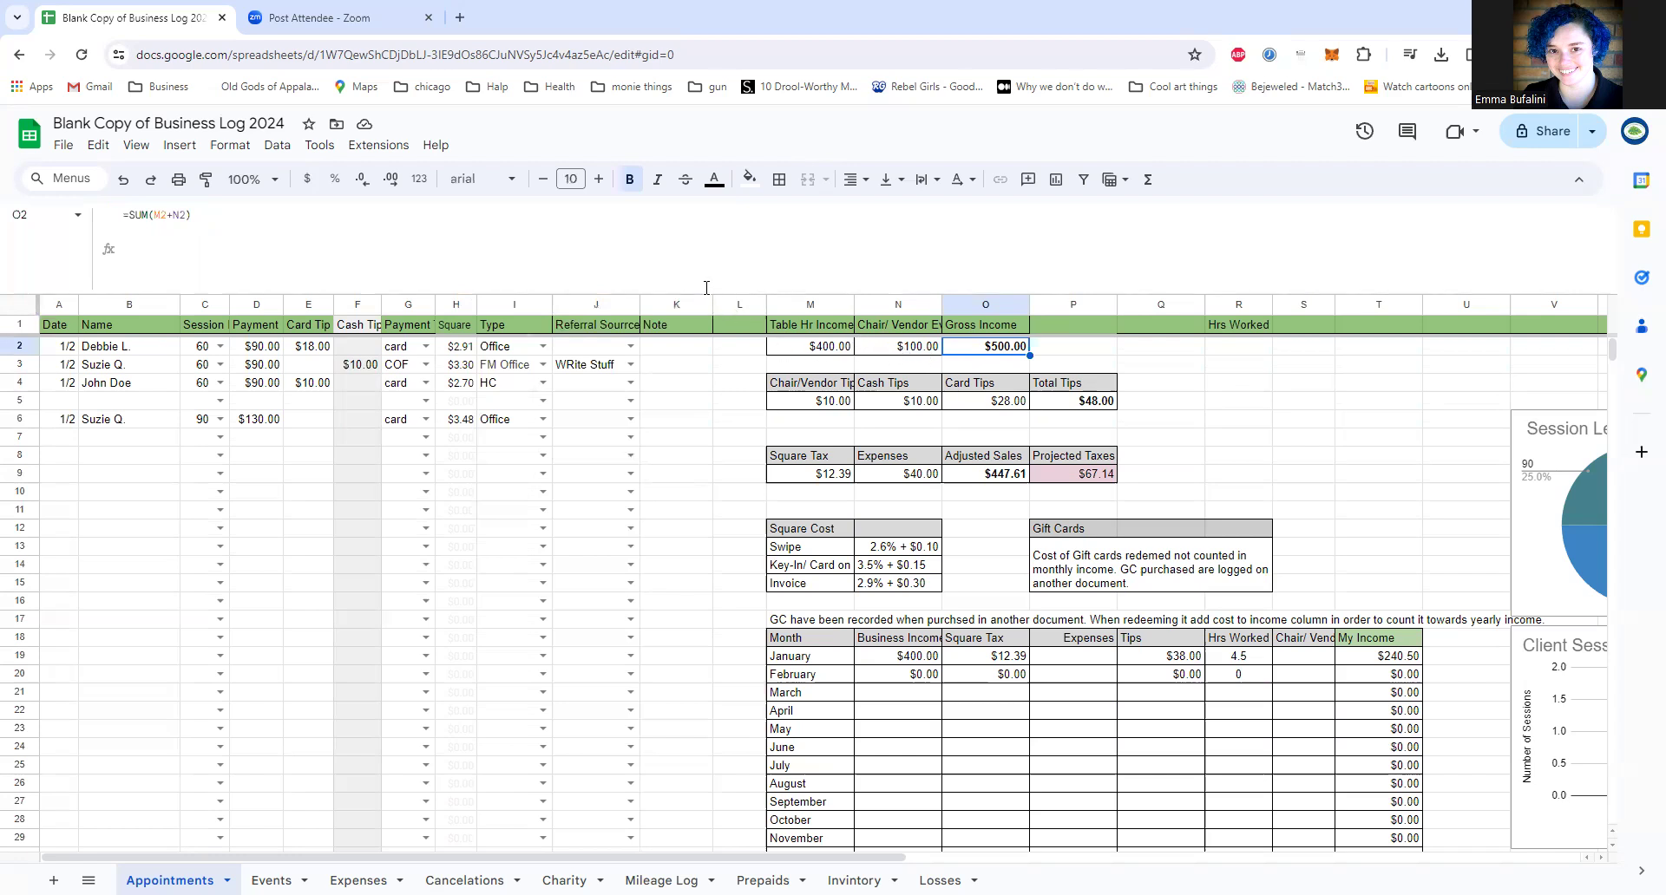
{"action": "left_click_drag", "start_coordinate": [702, 284], "coordinate": [647, 226]}
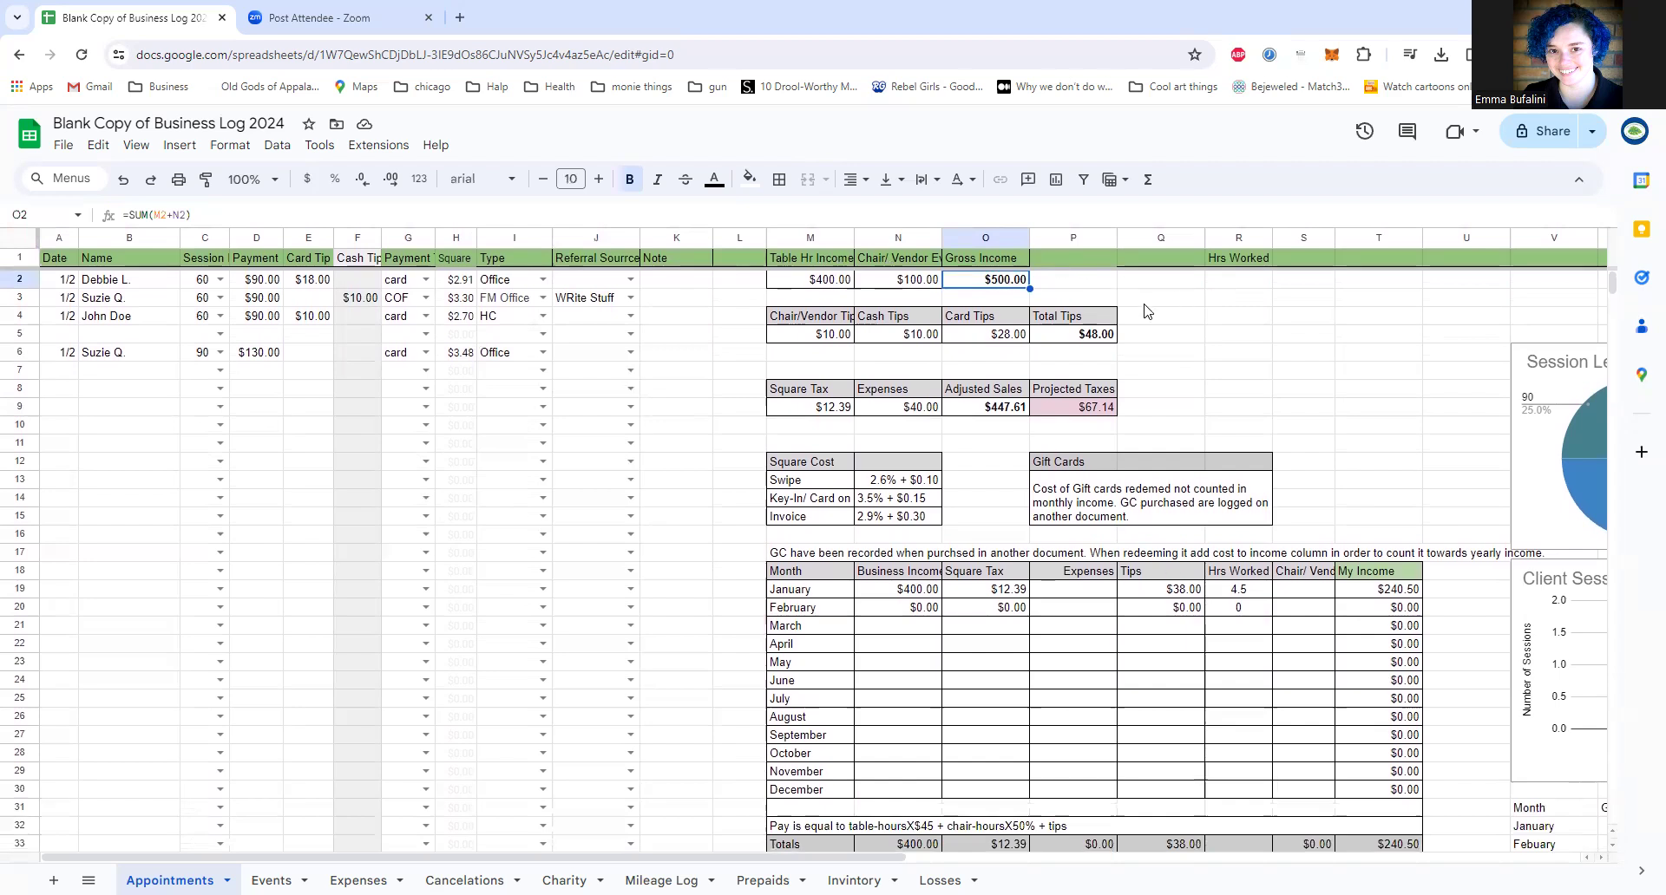
Step: Inspect the formulas behind the Chair/Vendor, Cash, Card and Total Tips cells, including the reference to the Events sheet
{"action": "left_click", "coordinate": [1072, 354]}
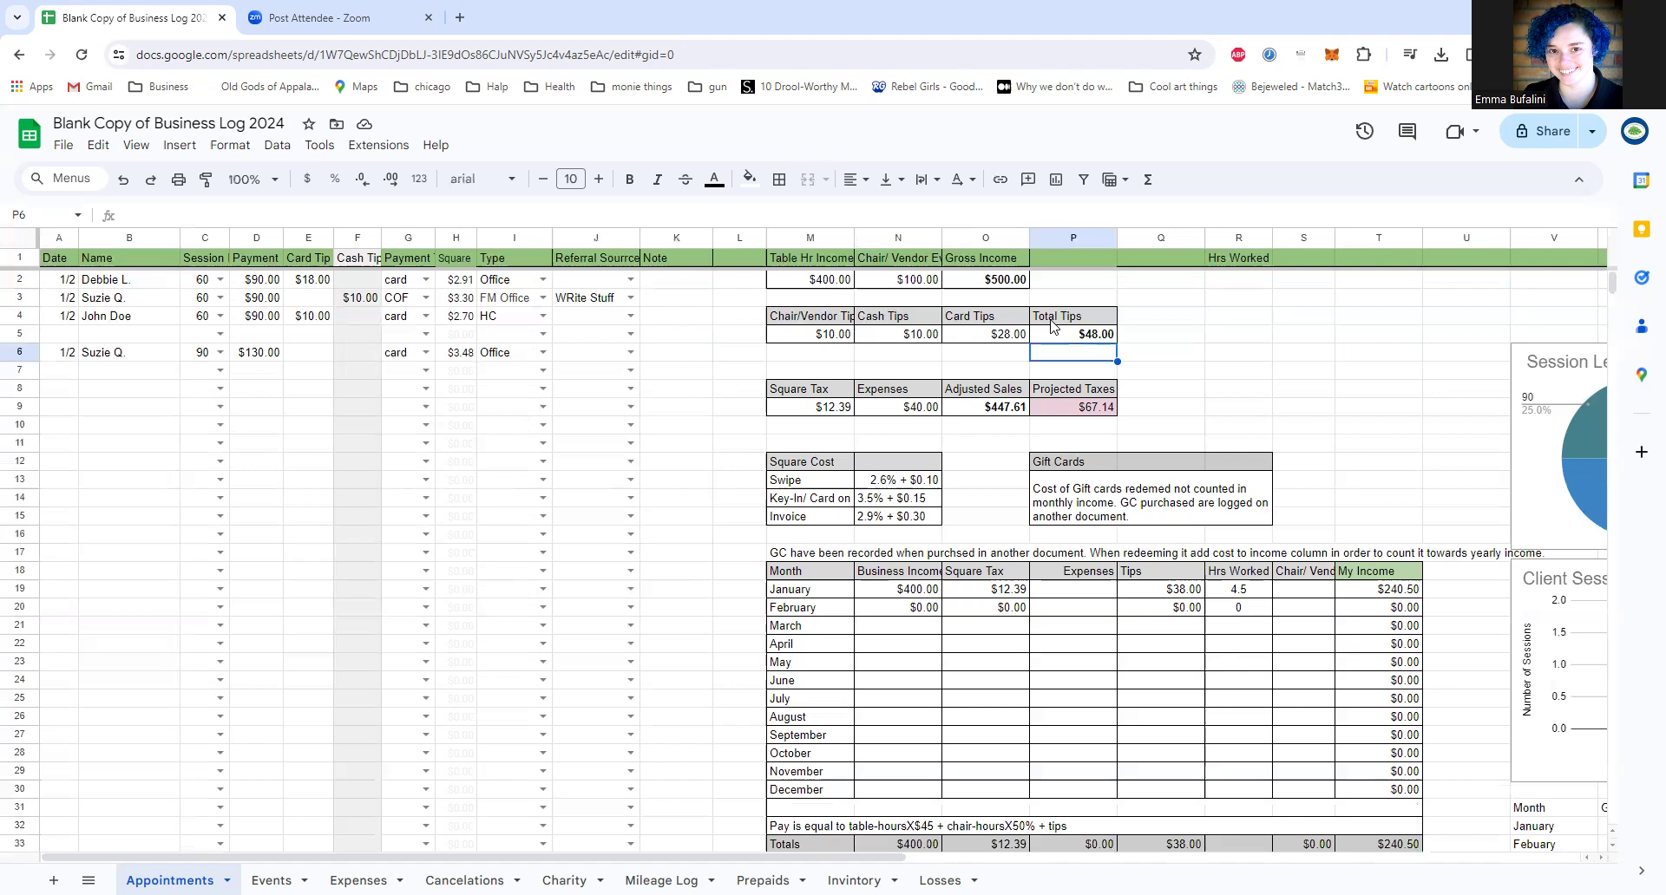
{"action": "left_click", "coordinate": [815, 335]}
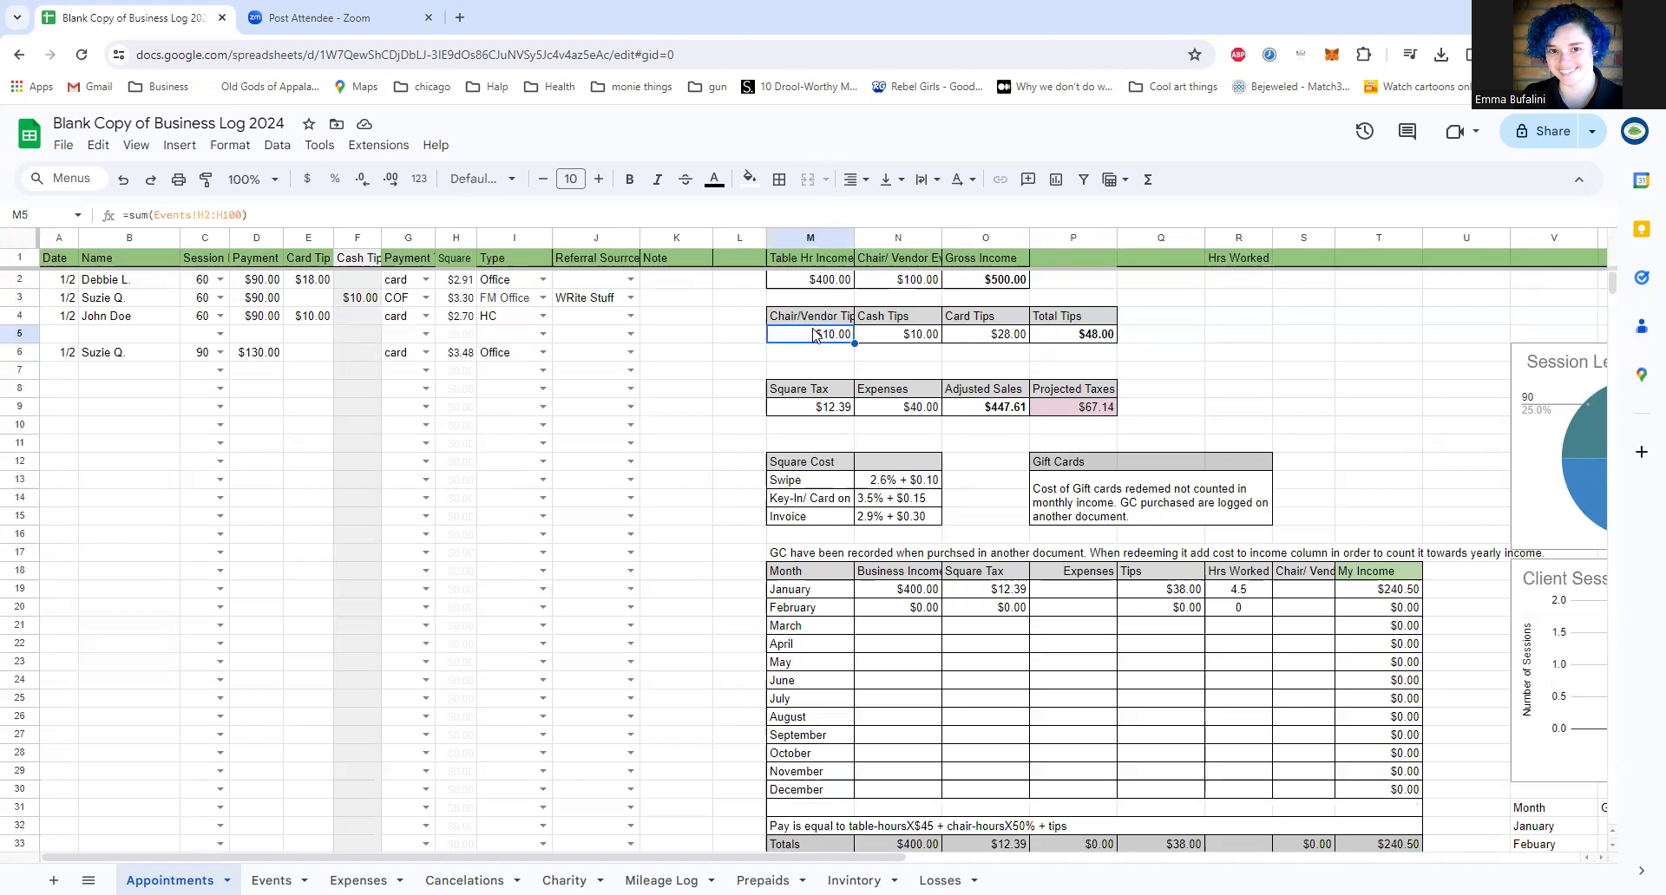
{"action": "left_click", "coordinate": [146, 218]}
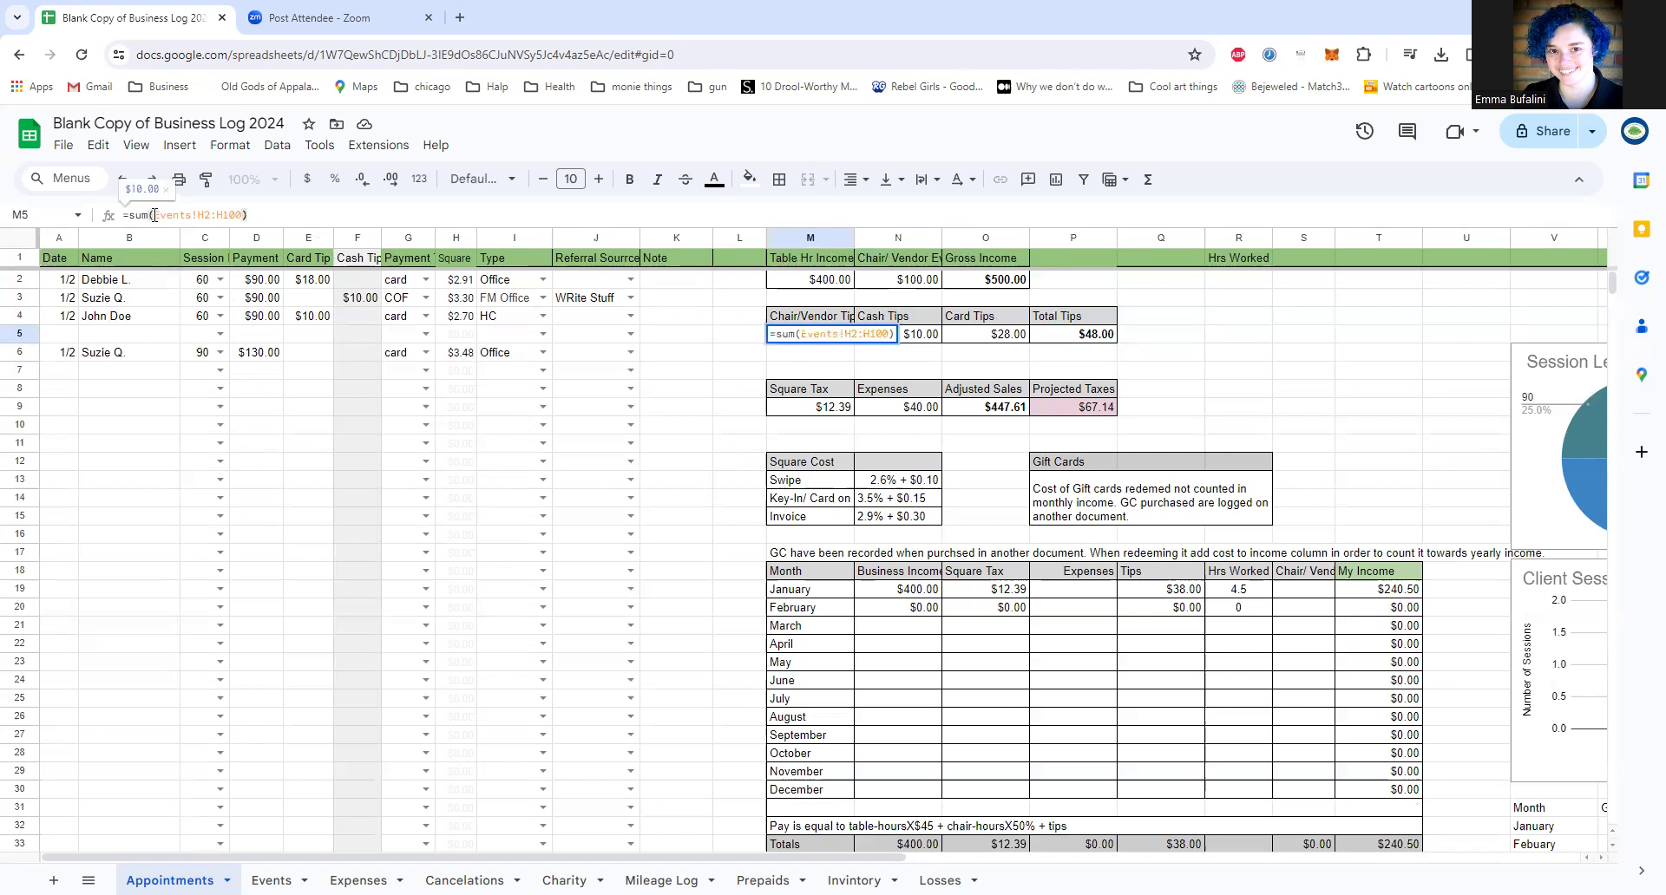
{"action": "left_click_drag", "start_coordinate": [153, 216], "coordinate": [209, 215]}
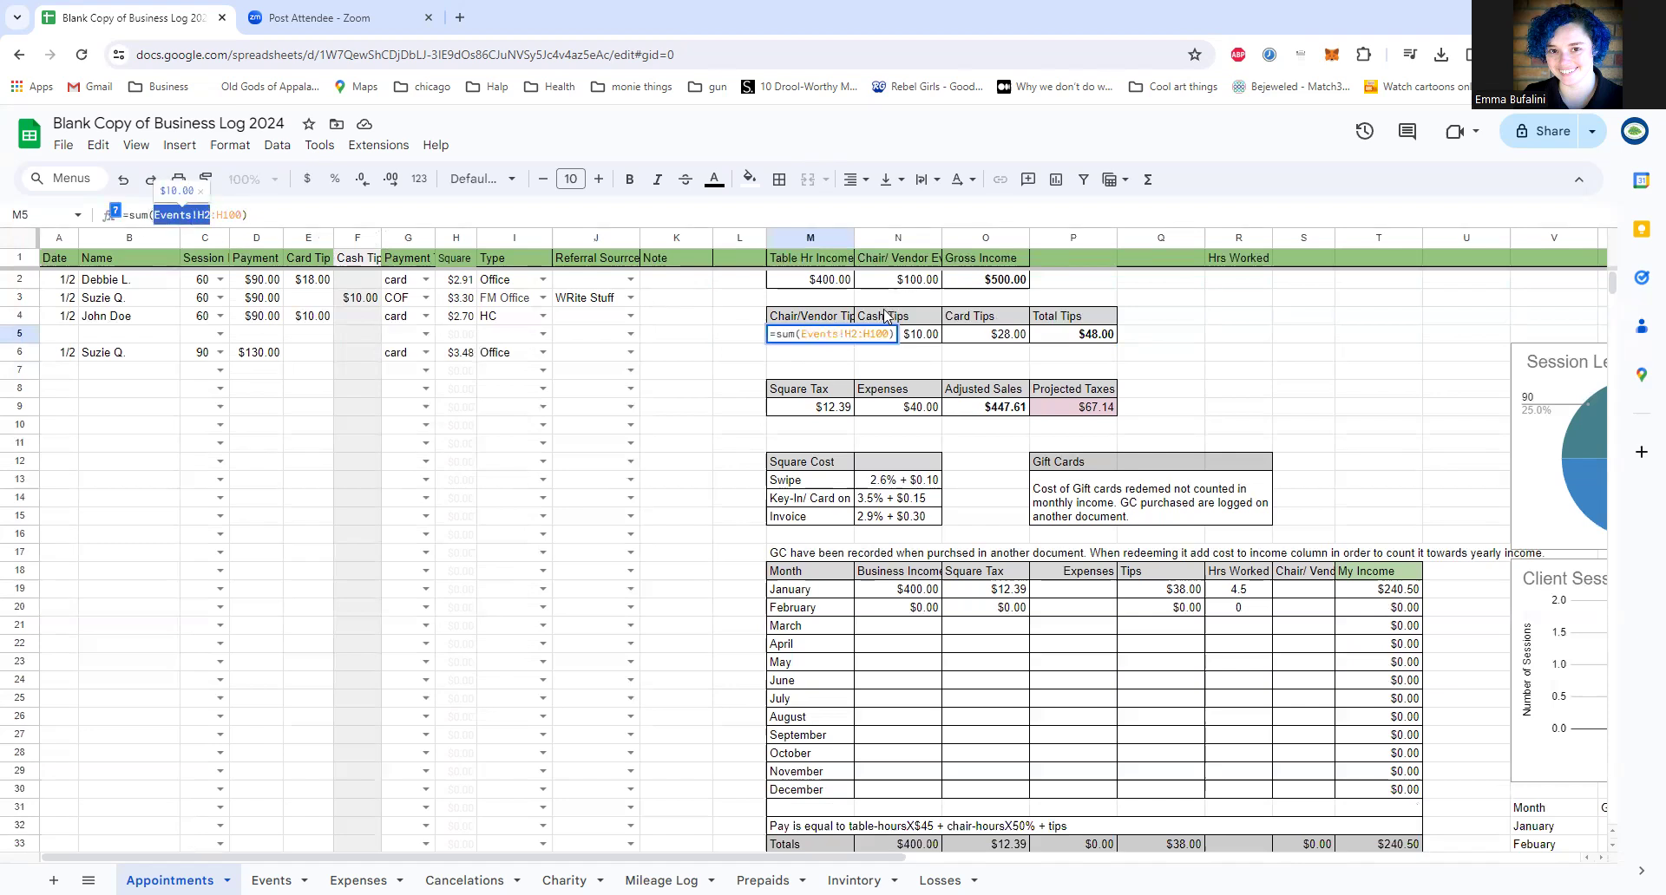
{"action": "key", "text": "Tab"}
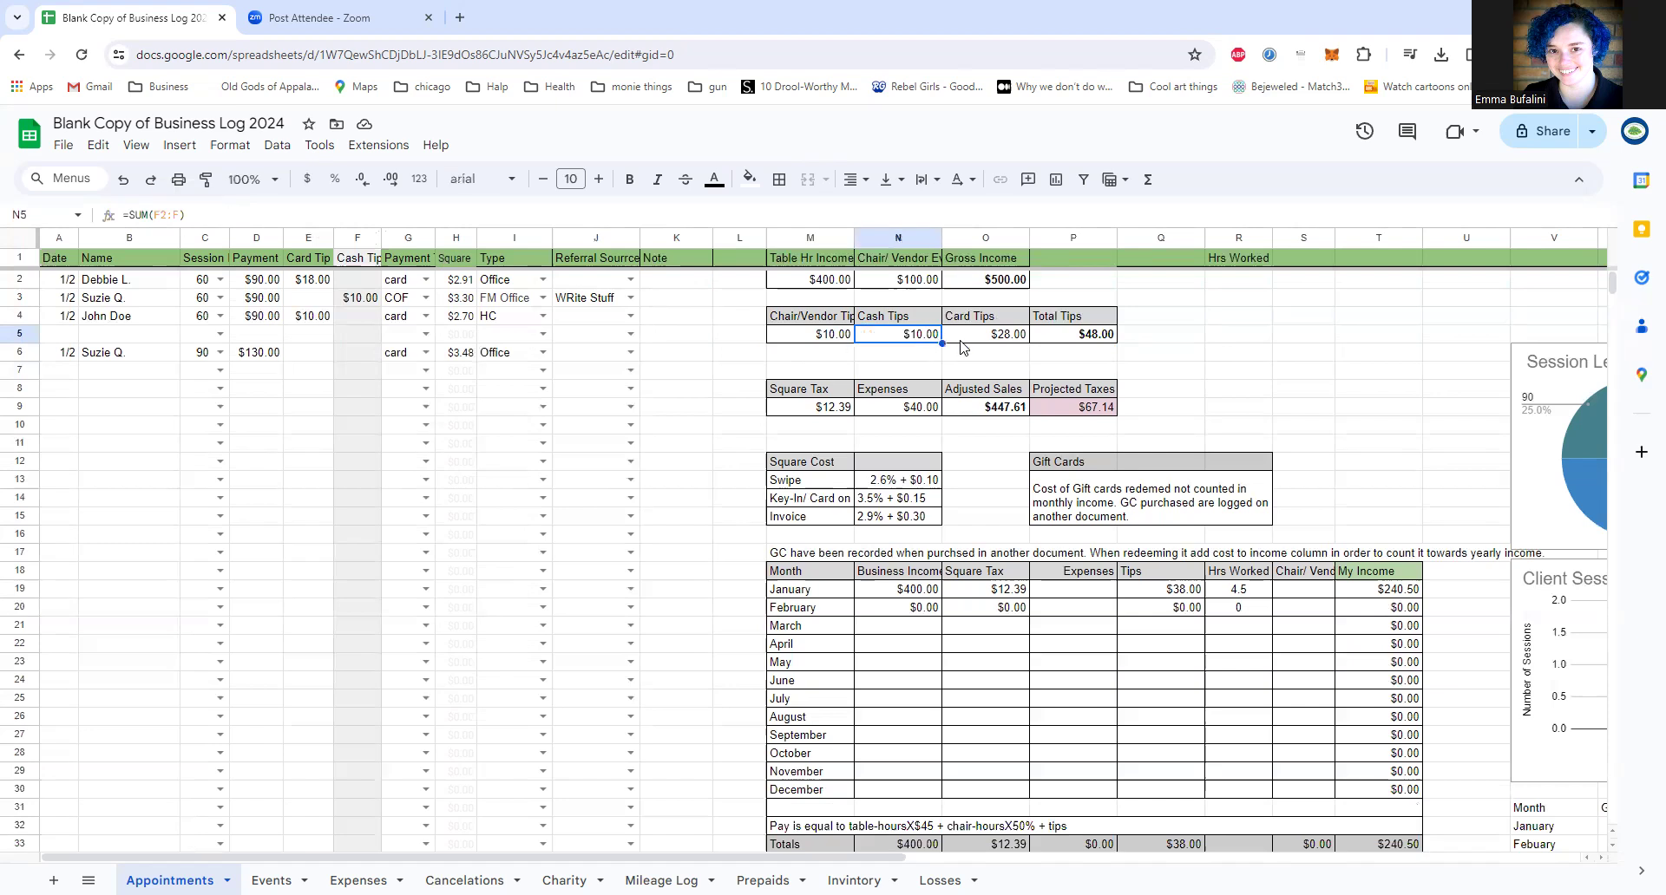
{"action": "left_click", "coordinate": [984, 340]}
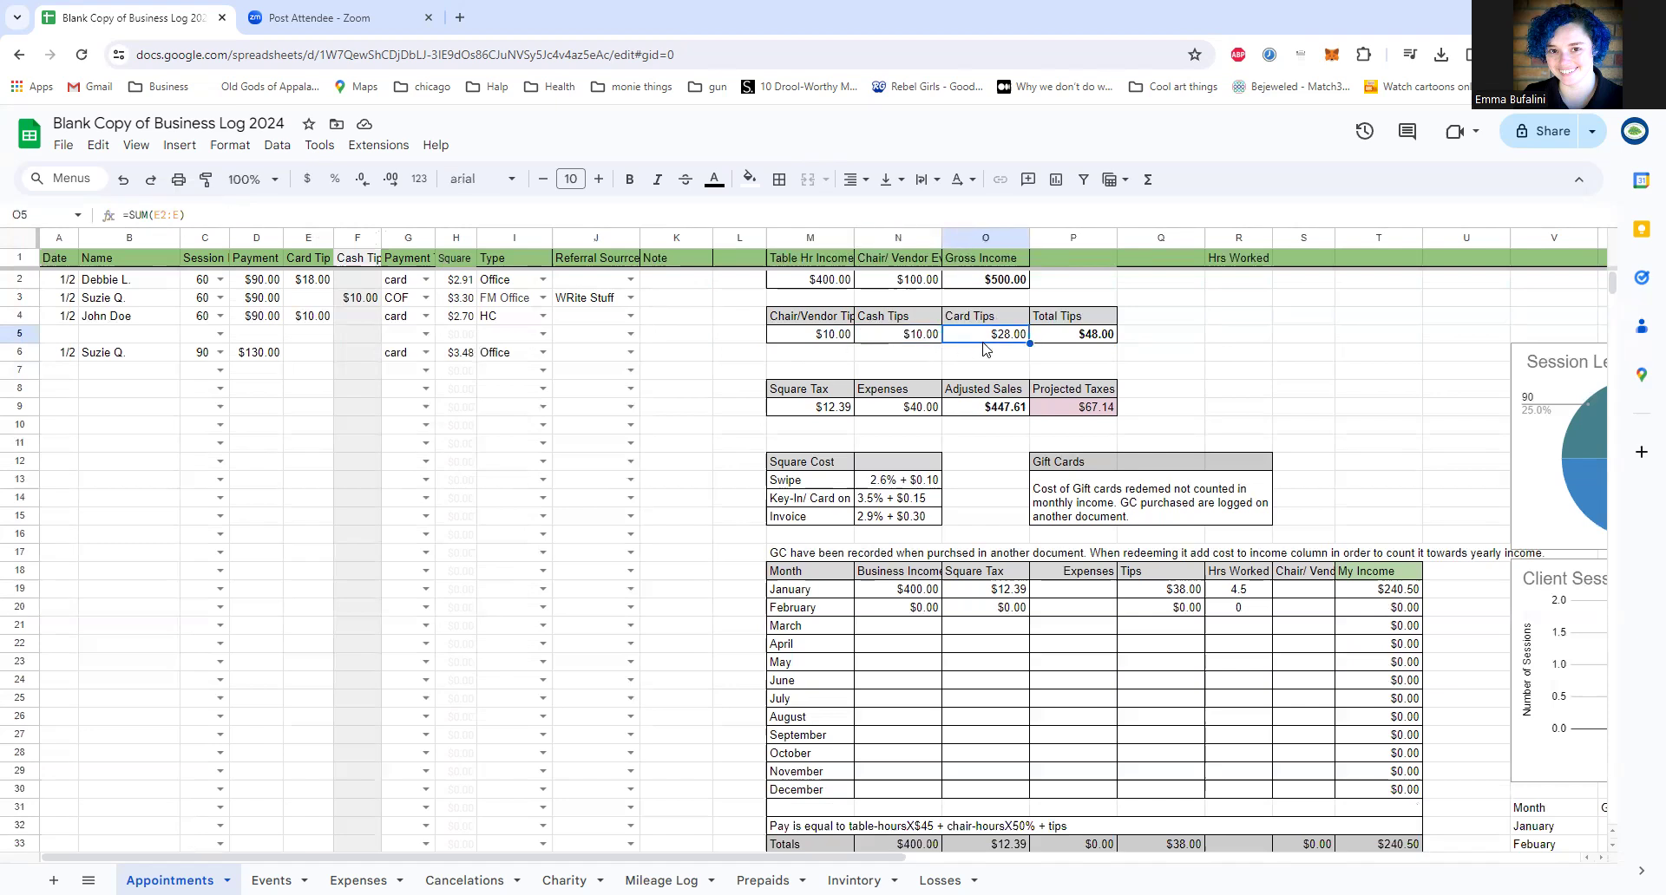
{"action": "left_click", "coordinate": [1063, 339]}
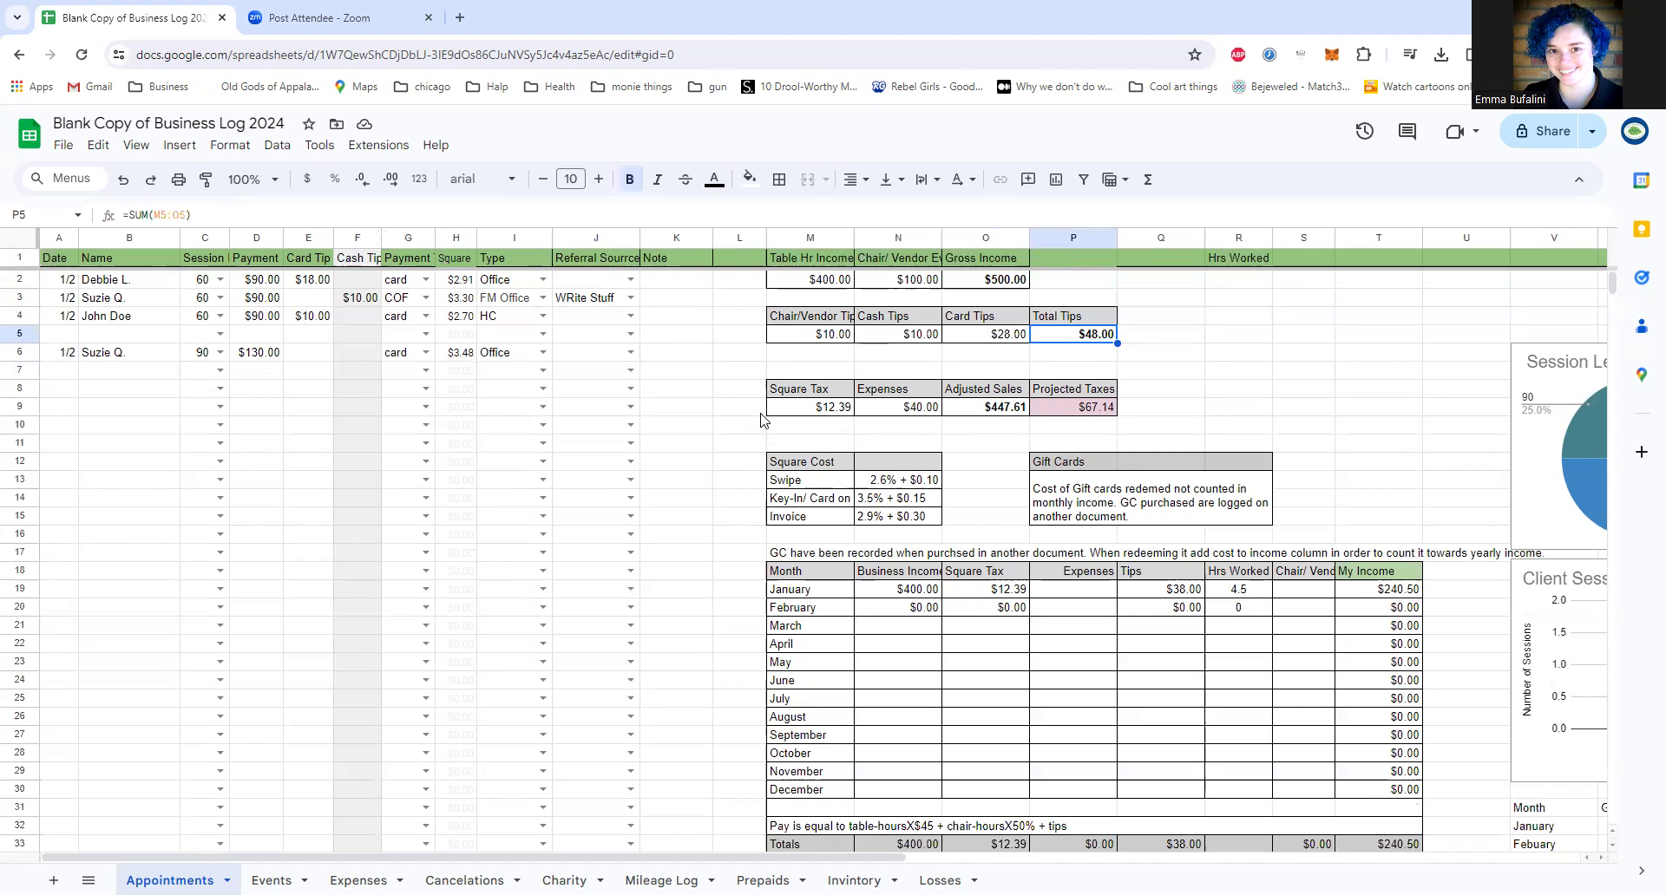
Step: Inspect the Square Tax, Expenses and Adjusted Sales formulas, including the Expenses sheet reference and the cells being subtracted
{"action": "left_click", "coordinate": [790, 408]}
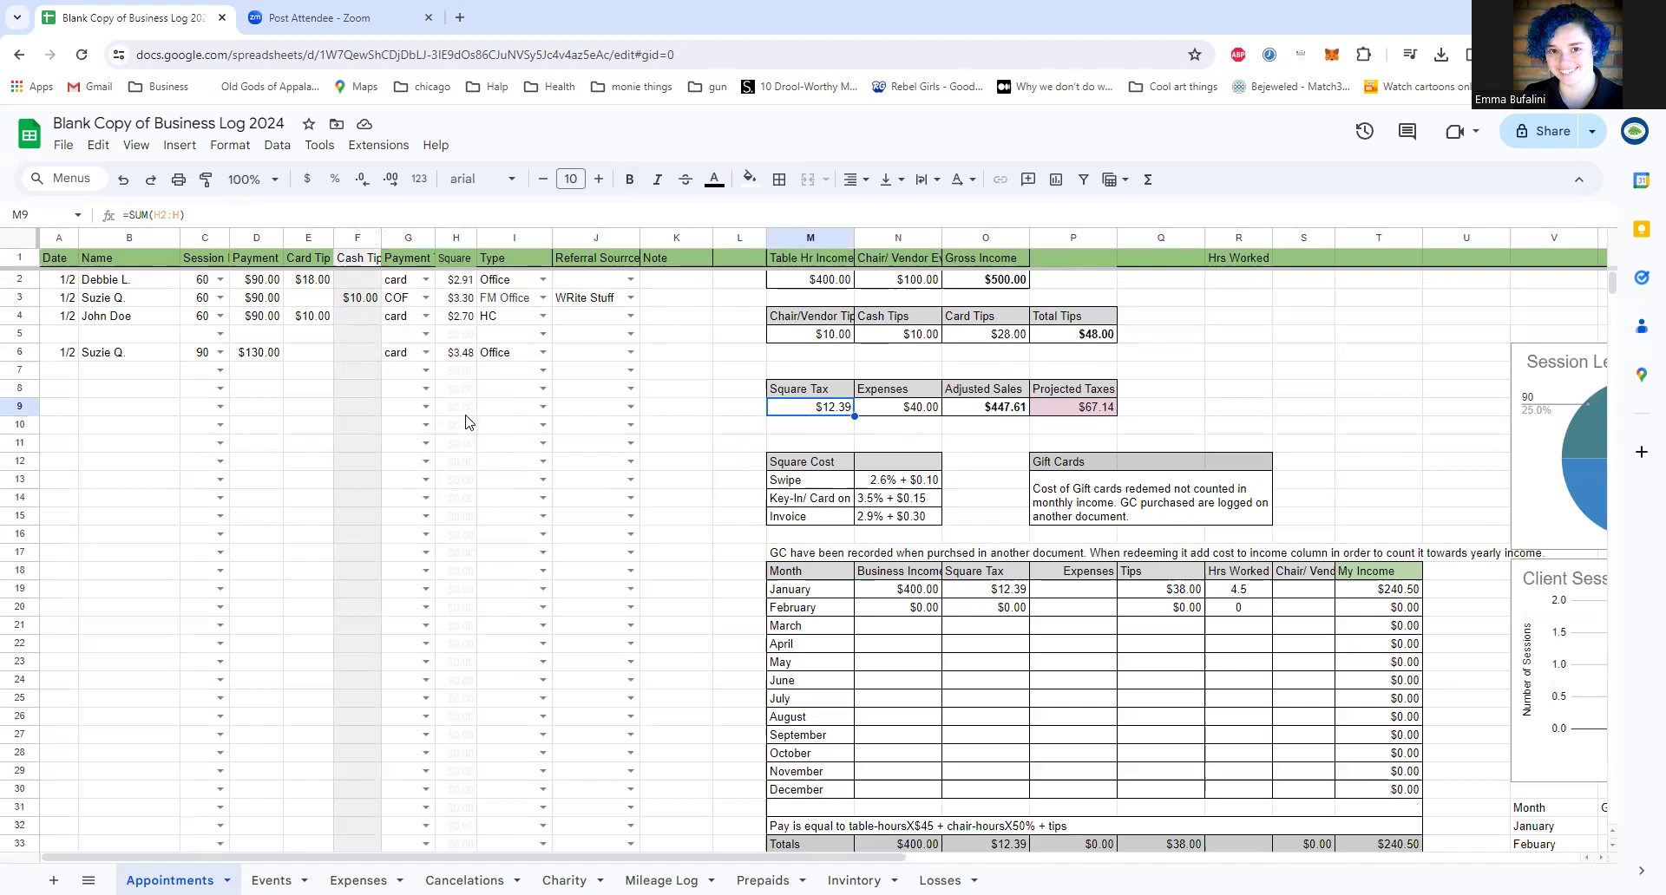
{"action": "left_click", "coordinate": [907, 408]}
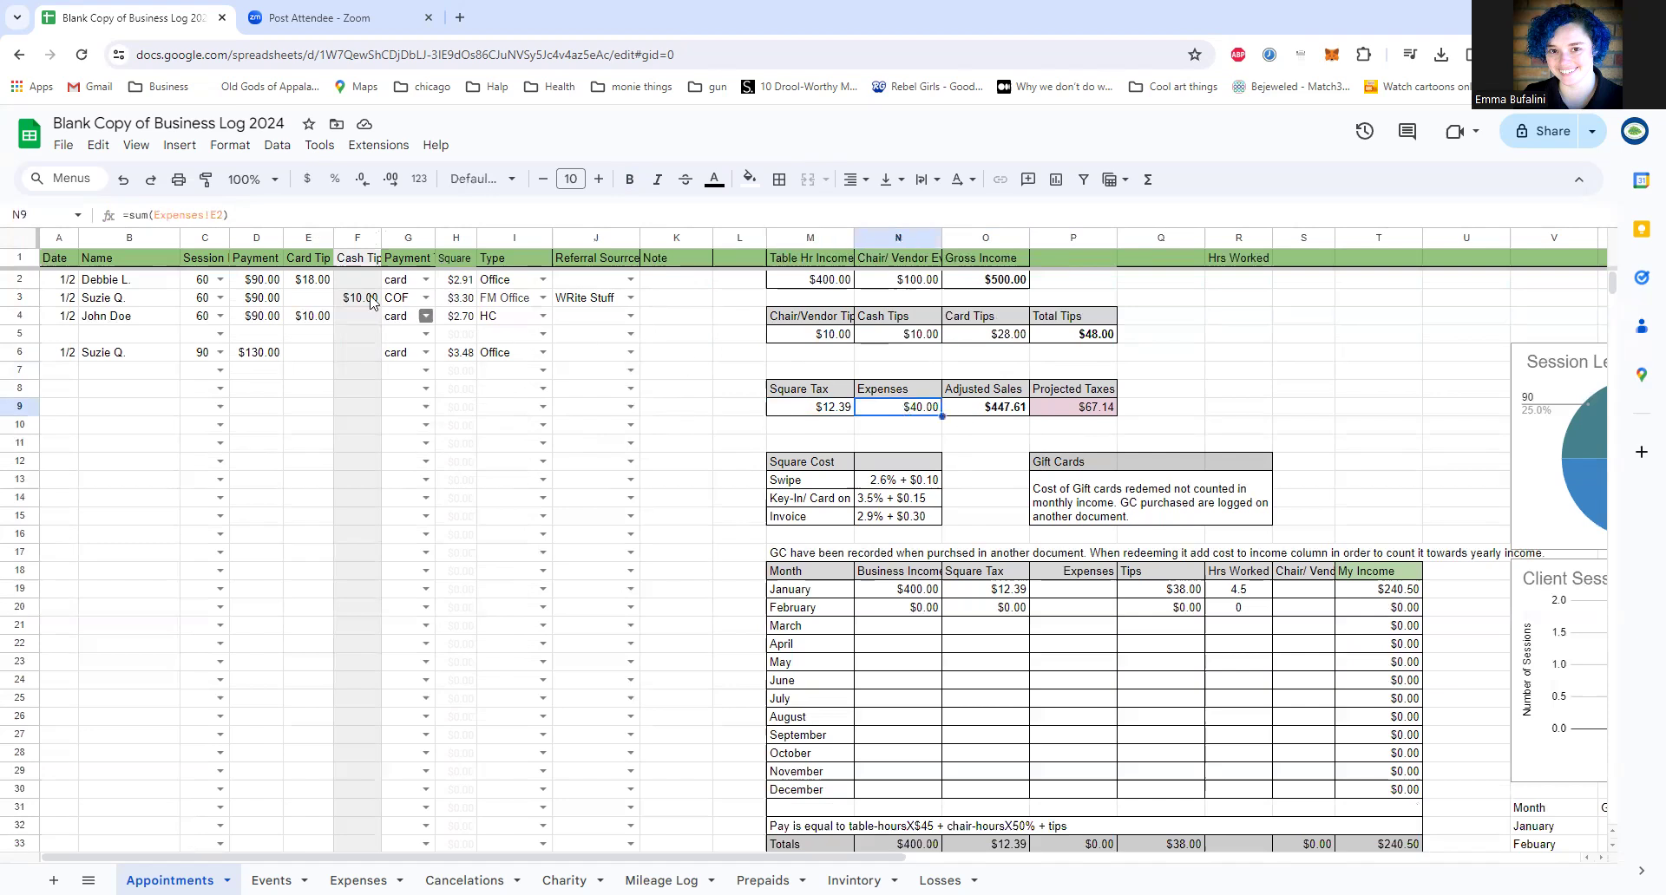
{"action": "left_click_drag", "start_coordinate": [156, 214], "coordinate": [213, 221]}
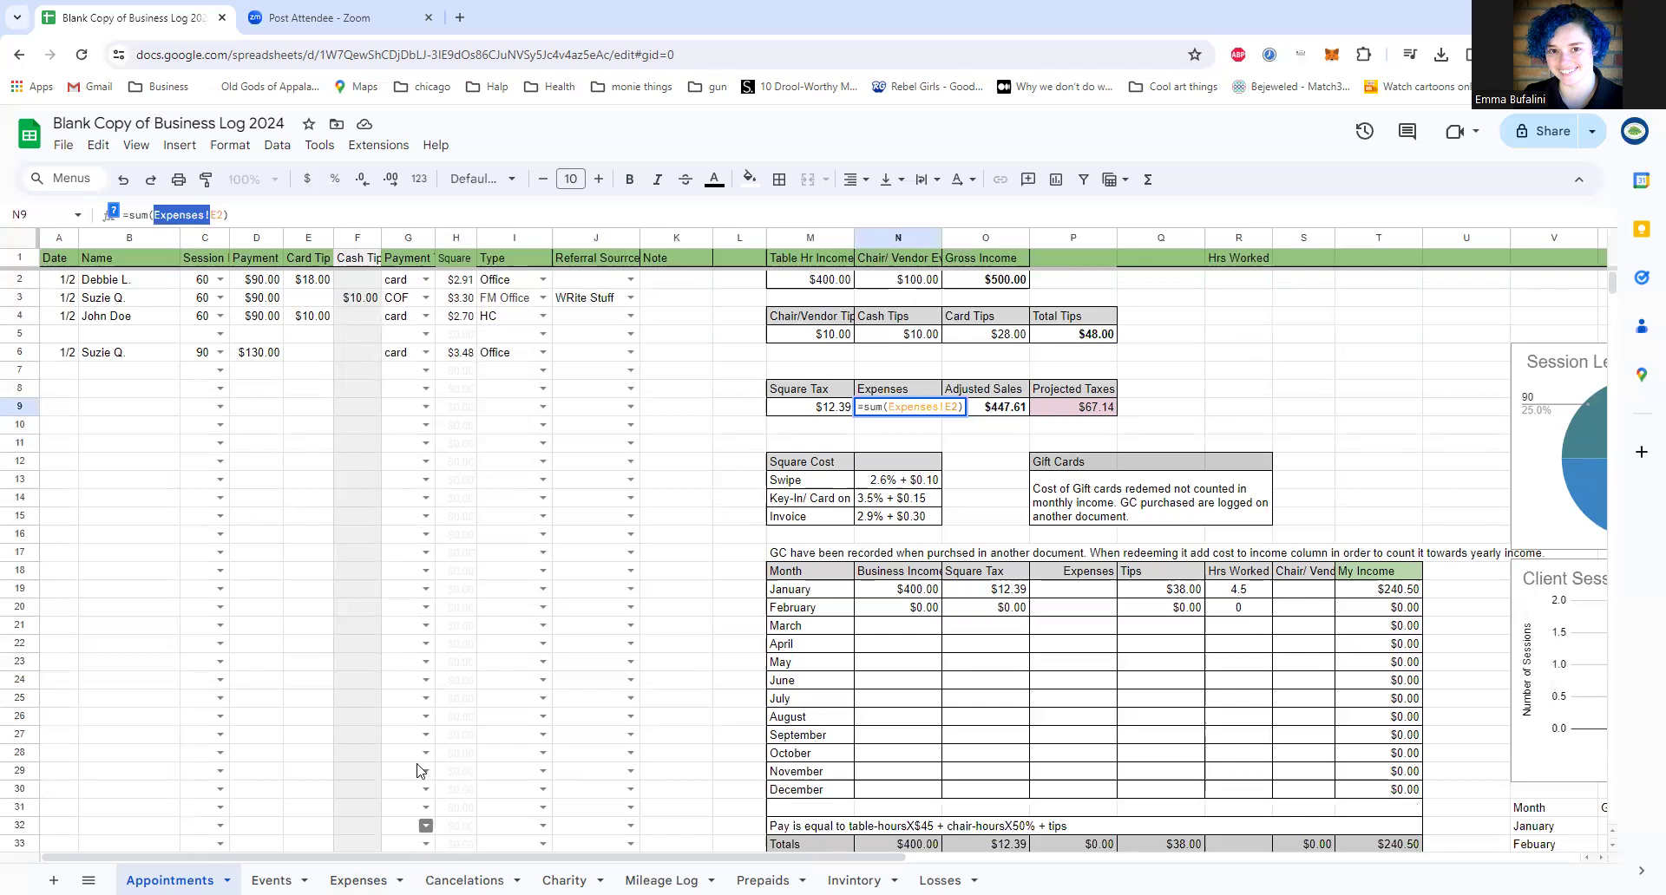
{"action": "left_click", "coordinate": [1014, 410]}
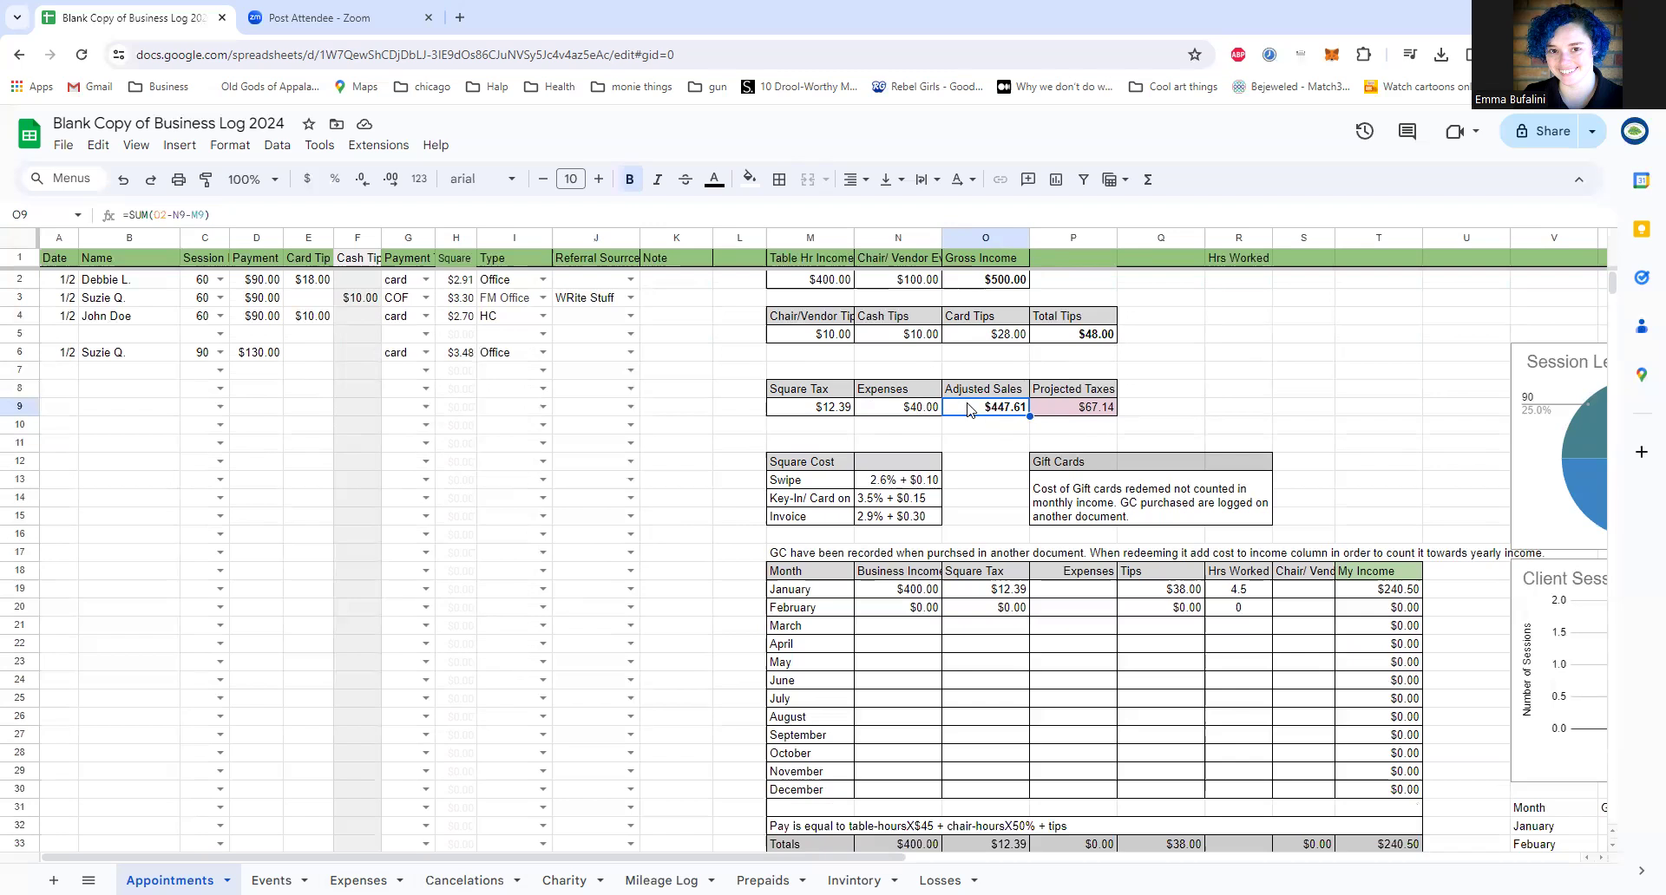
{"action": "double_click", "coordinate": [998, 407]}
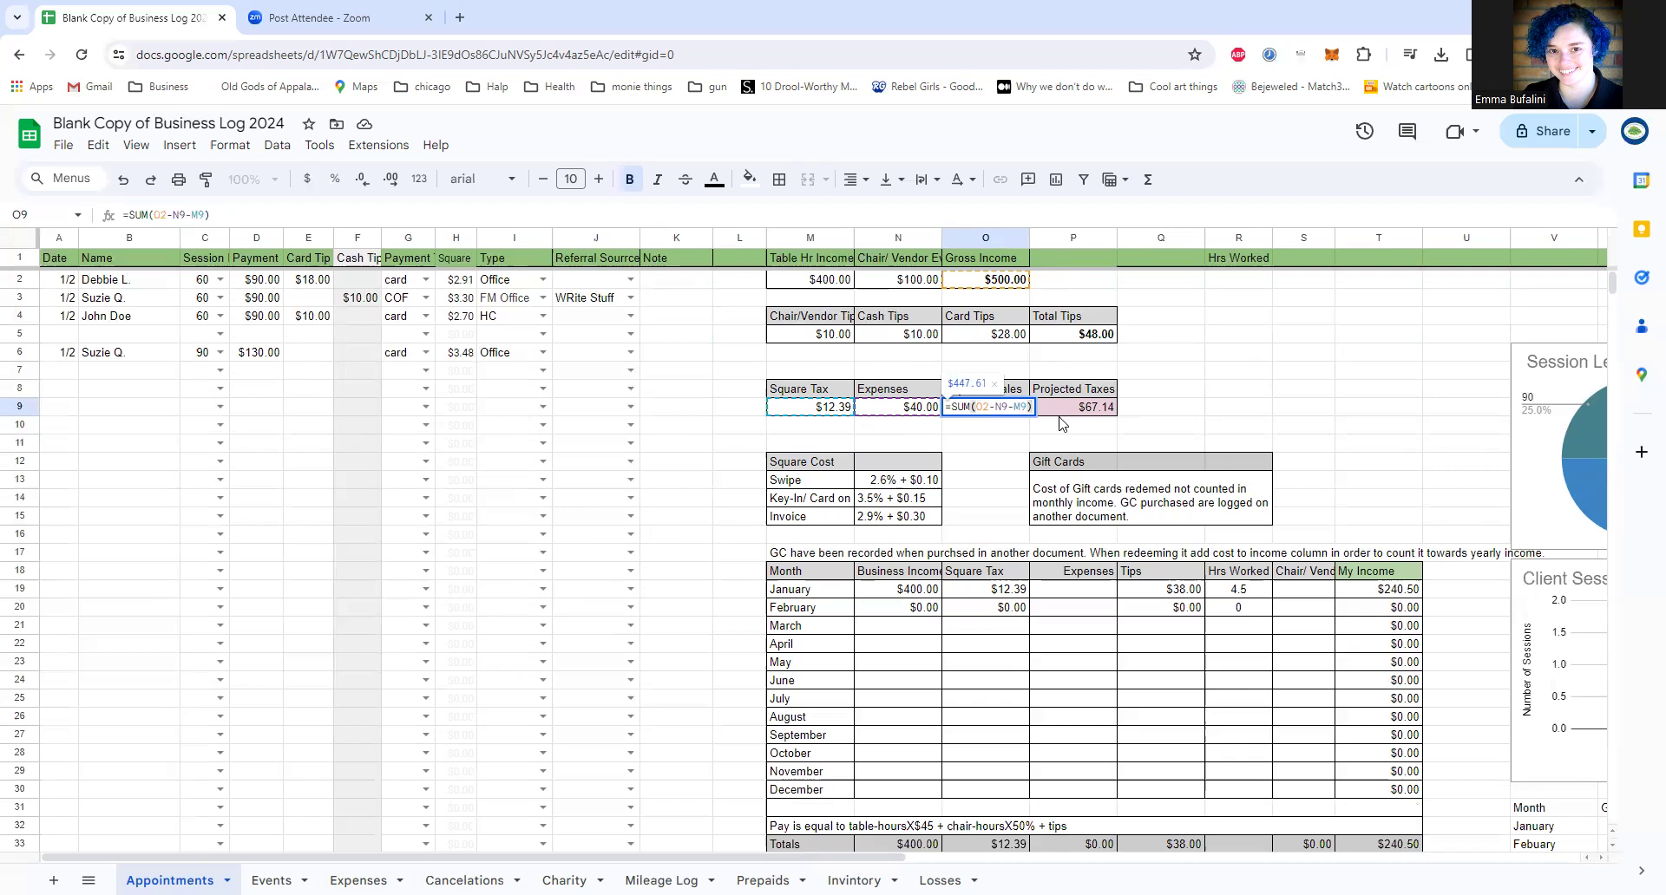
{"action": "key", "text": "Return"}
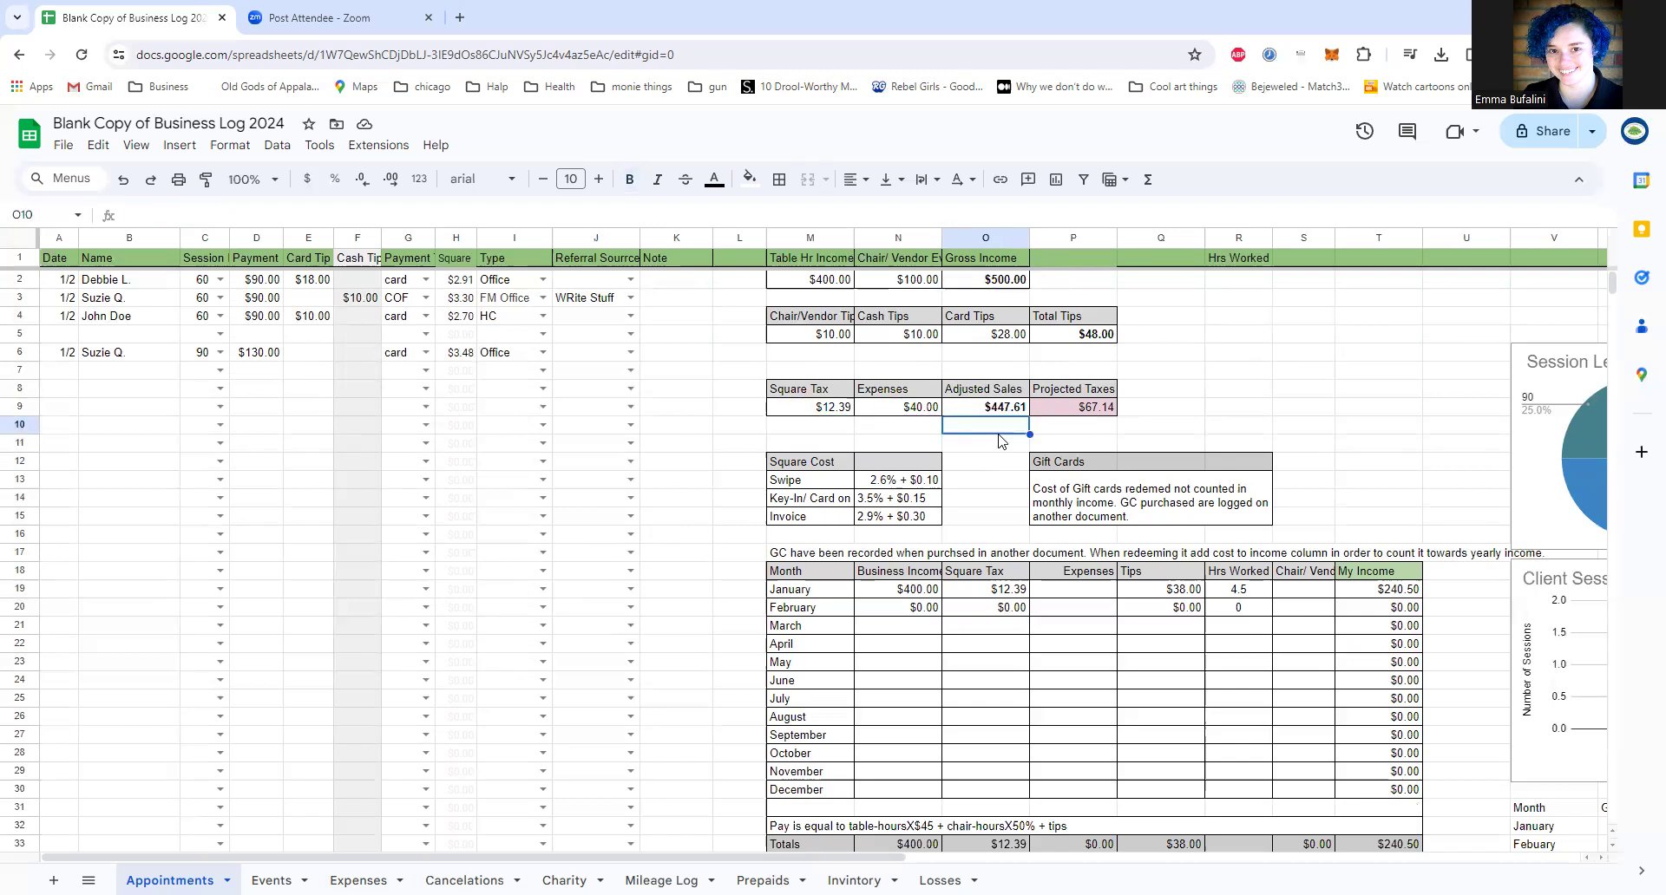
Step: Examine the tax rate used in the Projected Taxes formula in P9, leaving the formula as it is
{"action": "left_click", "coordinate": [1074, 415]}
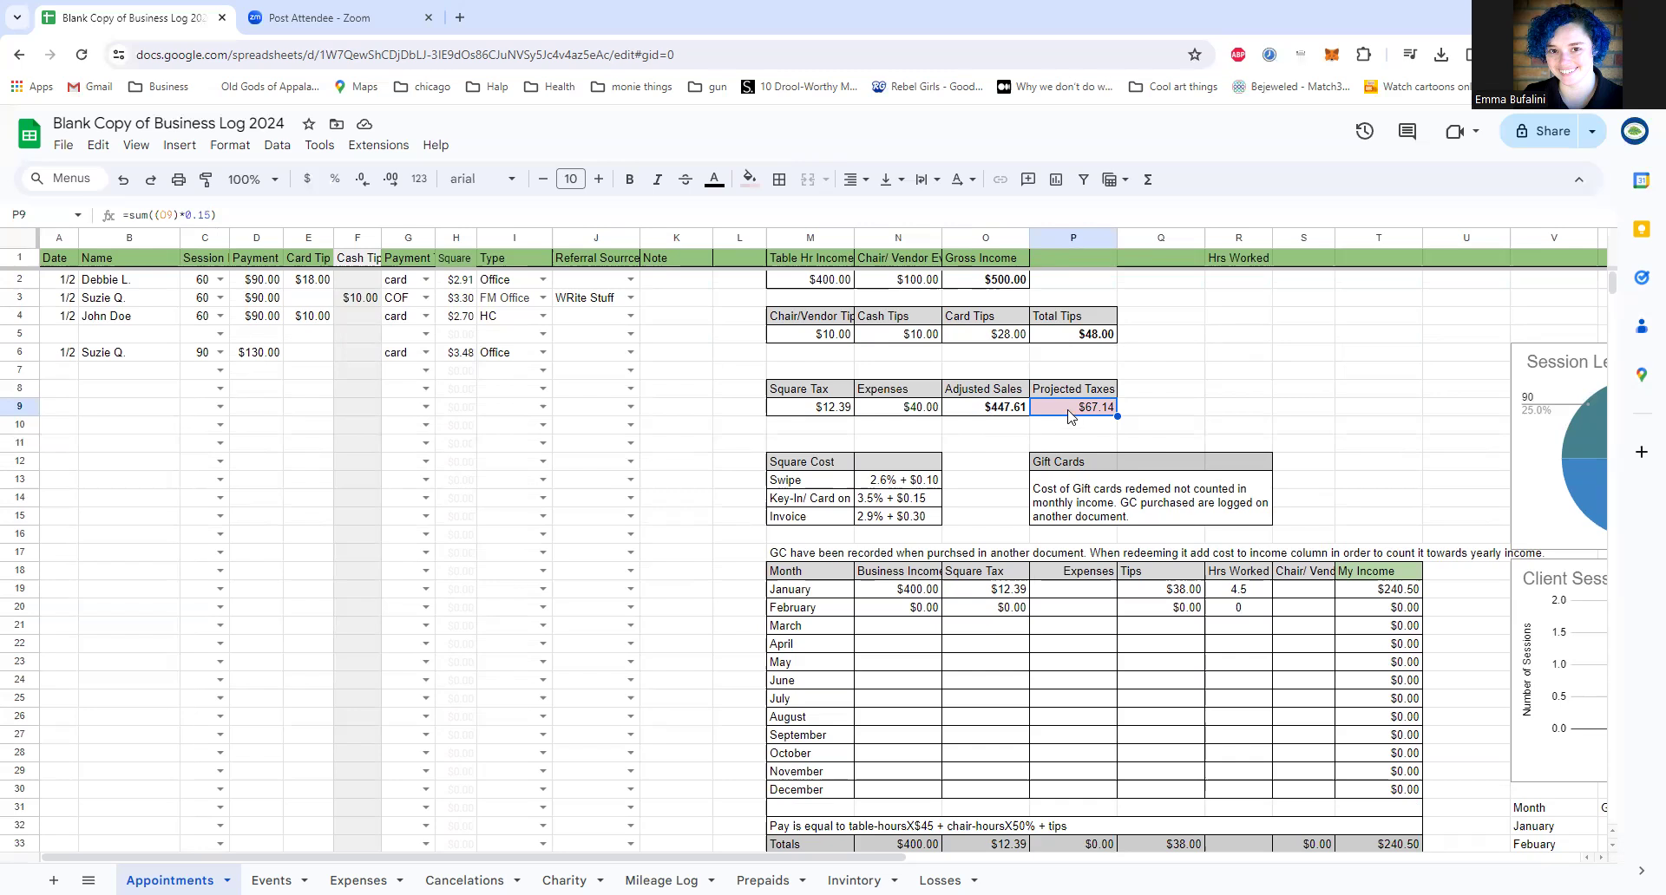
{"action": "double_click", "coordinate": [199, 214]}
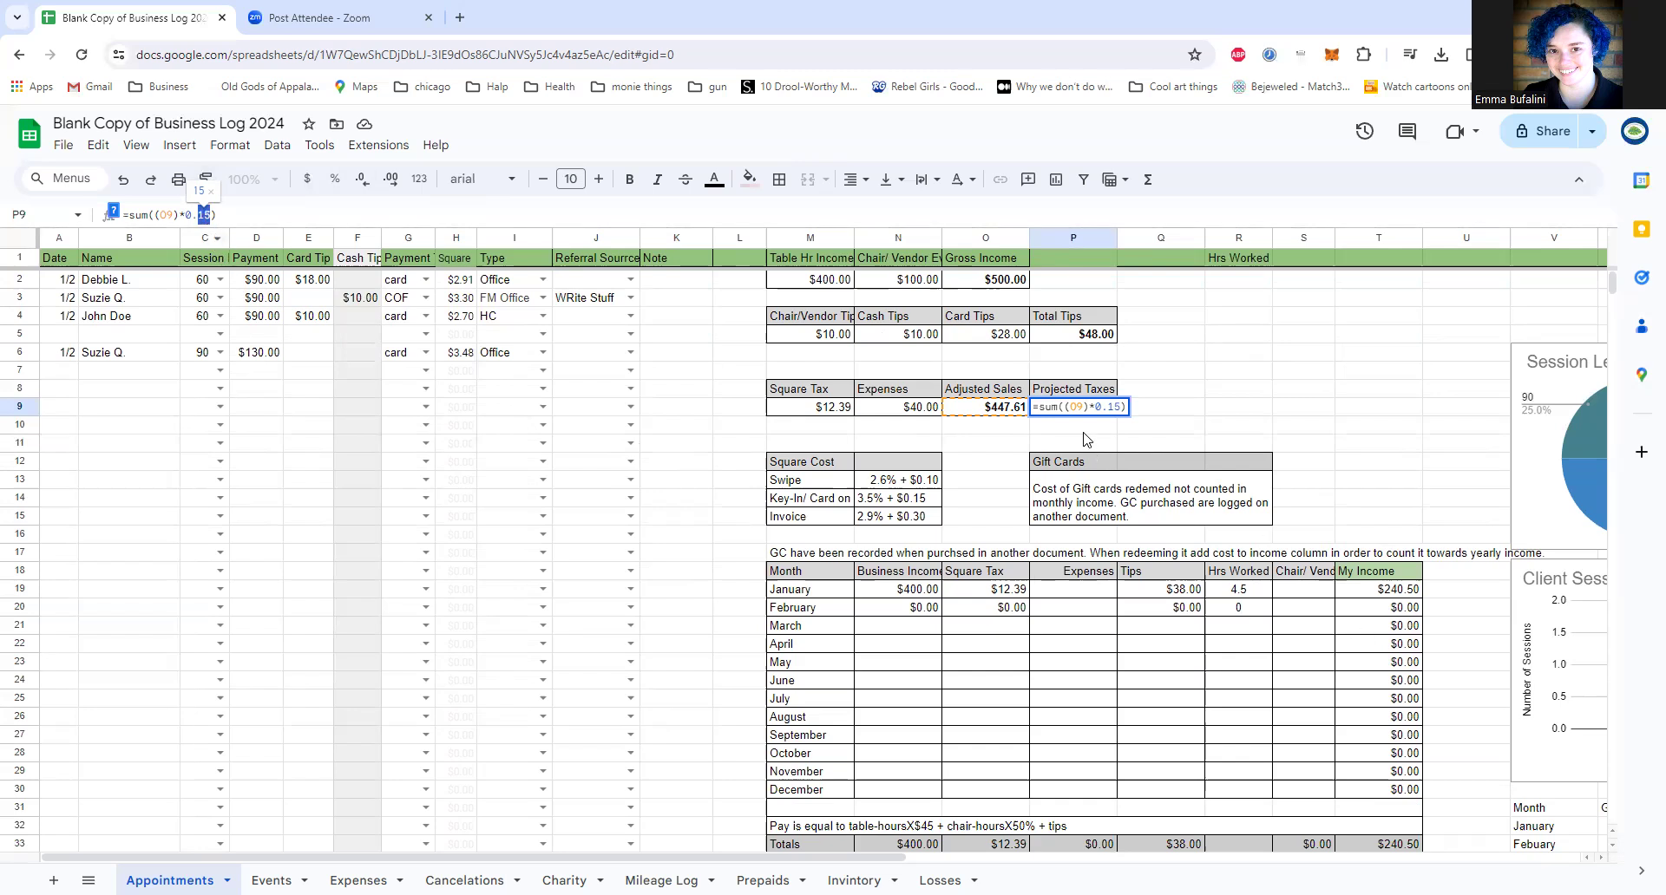
{"action": "key", "text": "Return"}
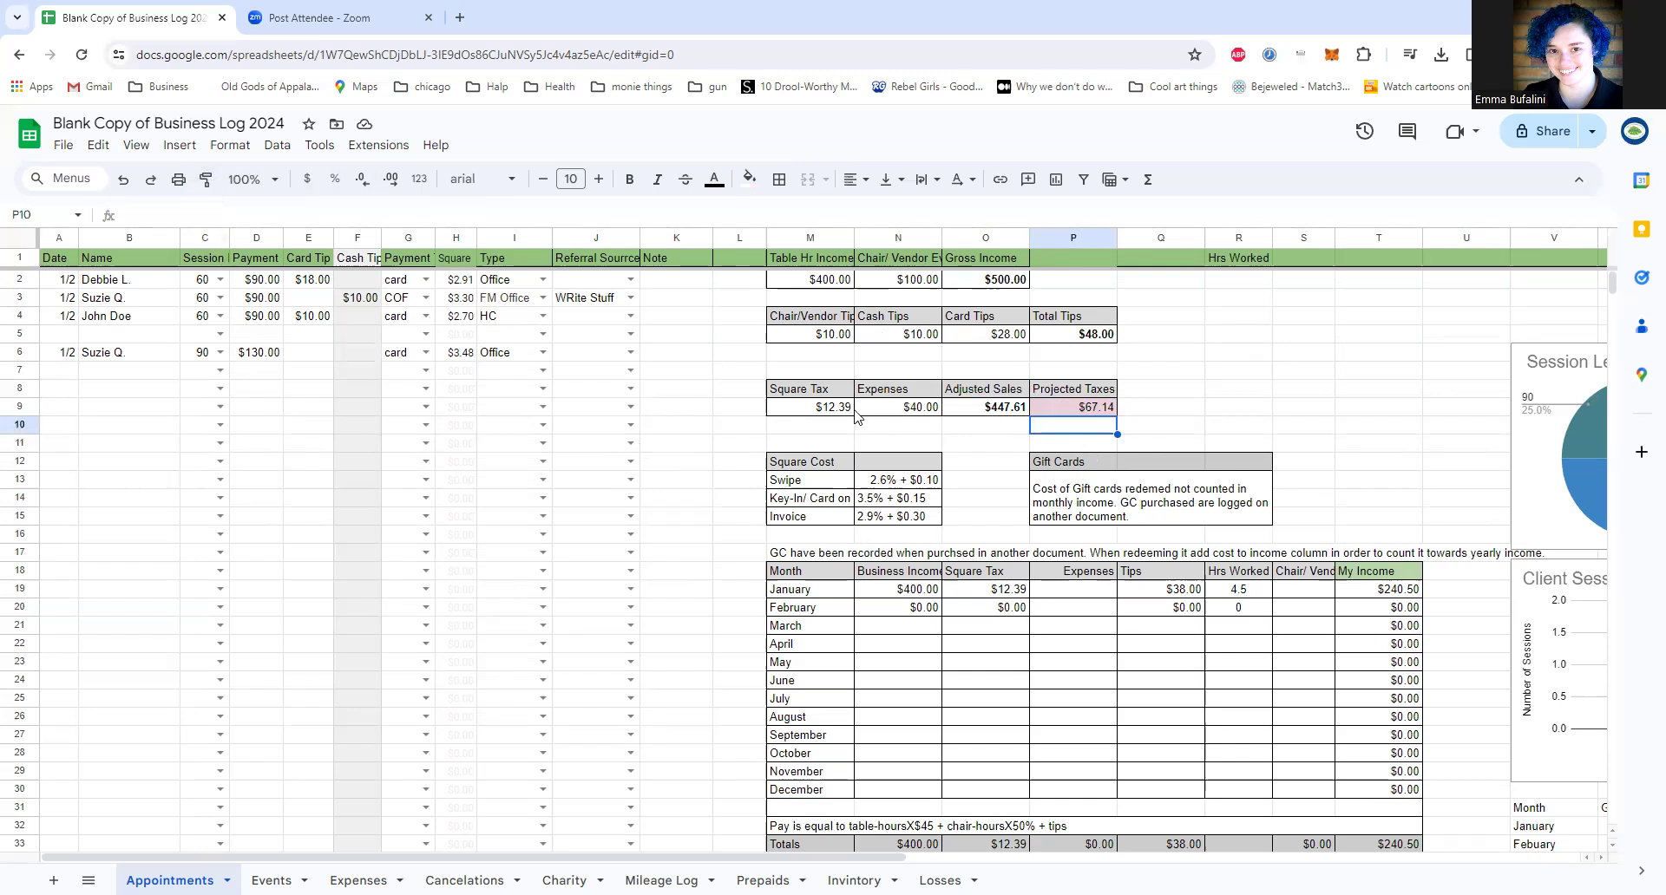
Step: Highlight the Square Cost table and the Gift Cards block, and select the merged gift card note to read it
{"action": "left_click_drag", "start_coordinate": [738, 442], "coordinate": [985, 547]}
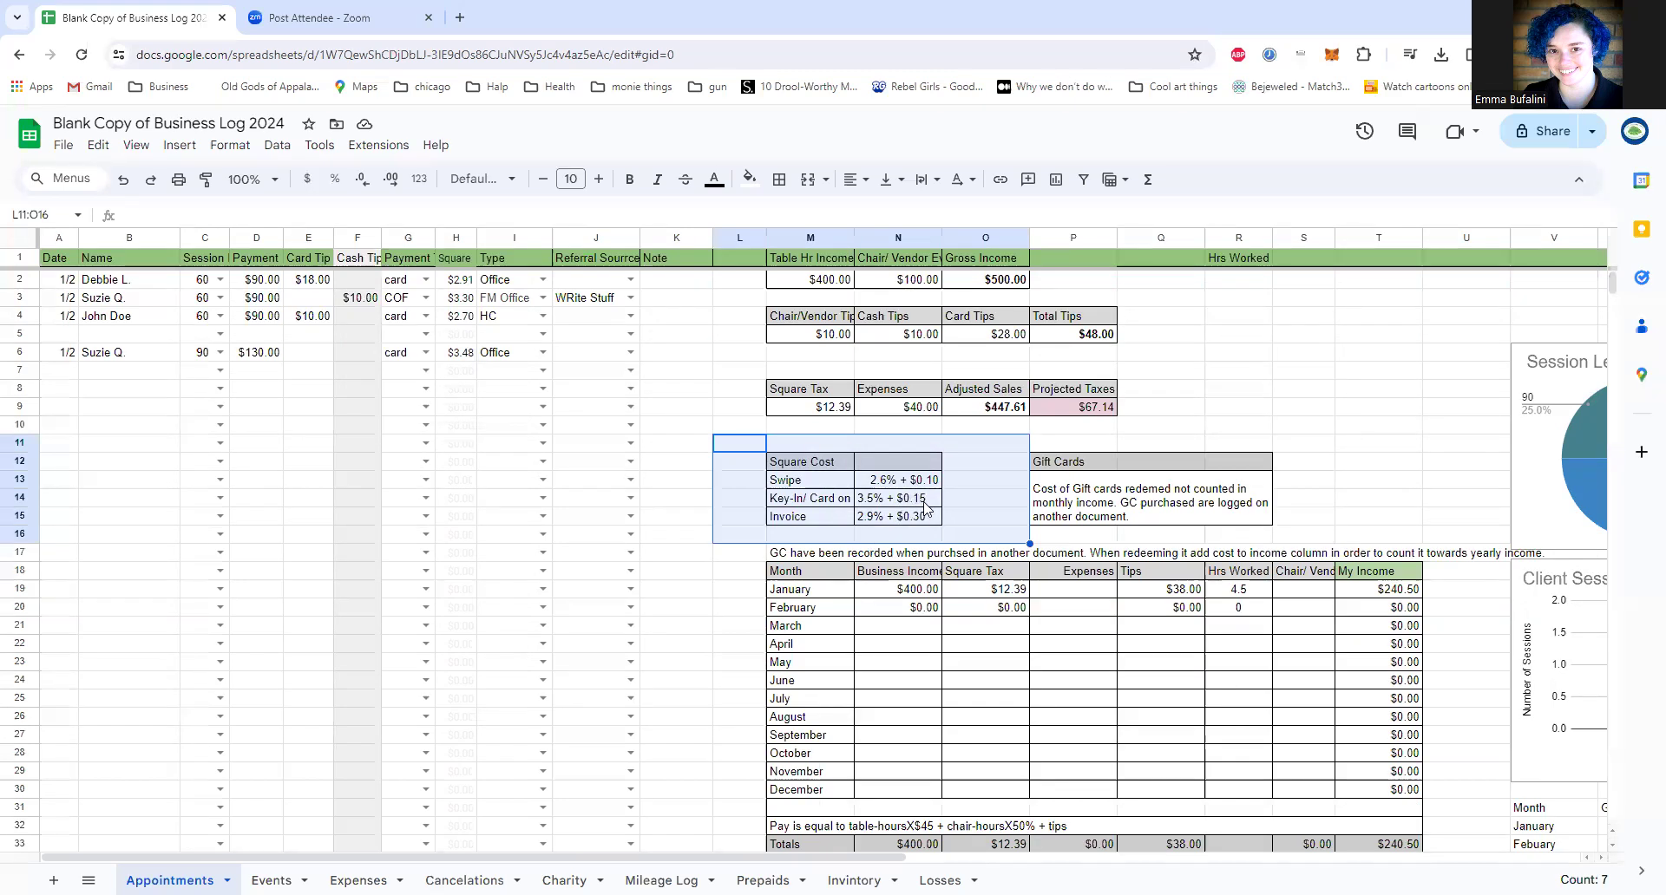
{"action": "left_click", "coordinate": [1057, 450]}
{"action": "left_click_drag", "start_coordinate": [996, 444], "coordinate": [1322, 542]}
{"action": "left_click", "coordinate": [1187, 520]}
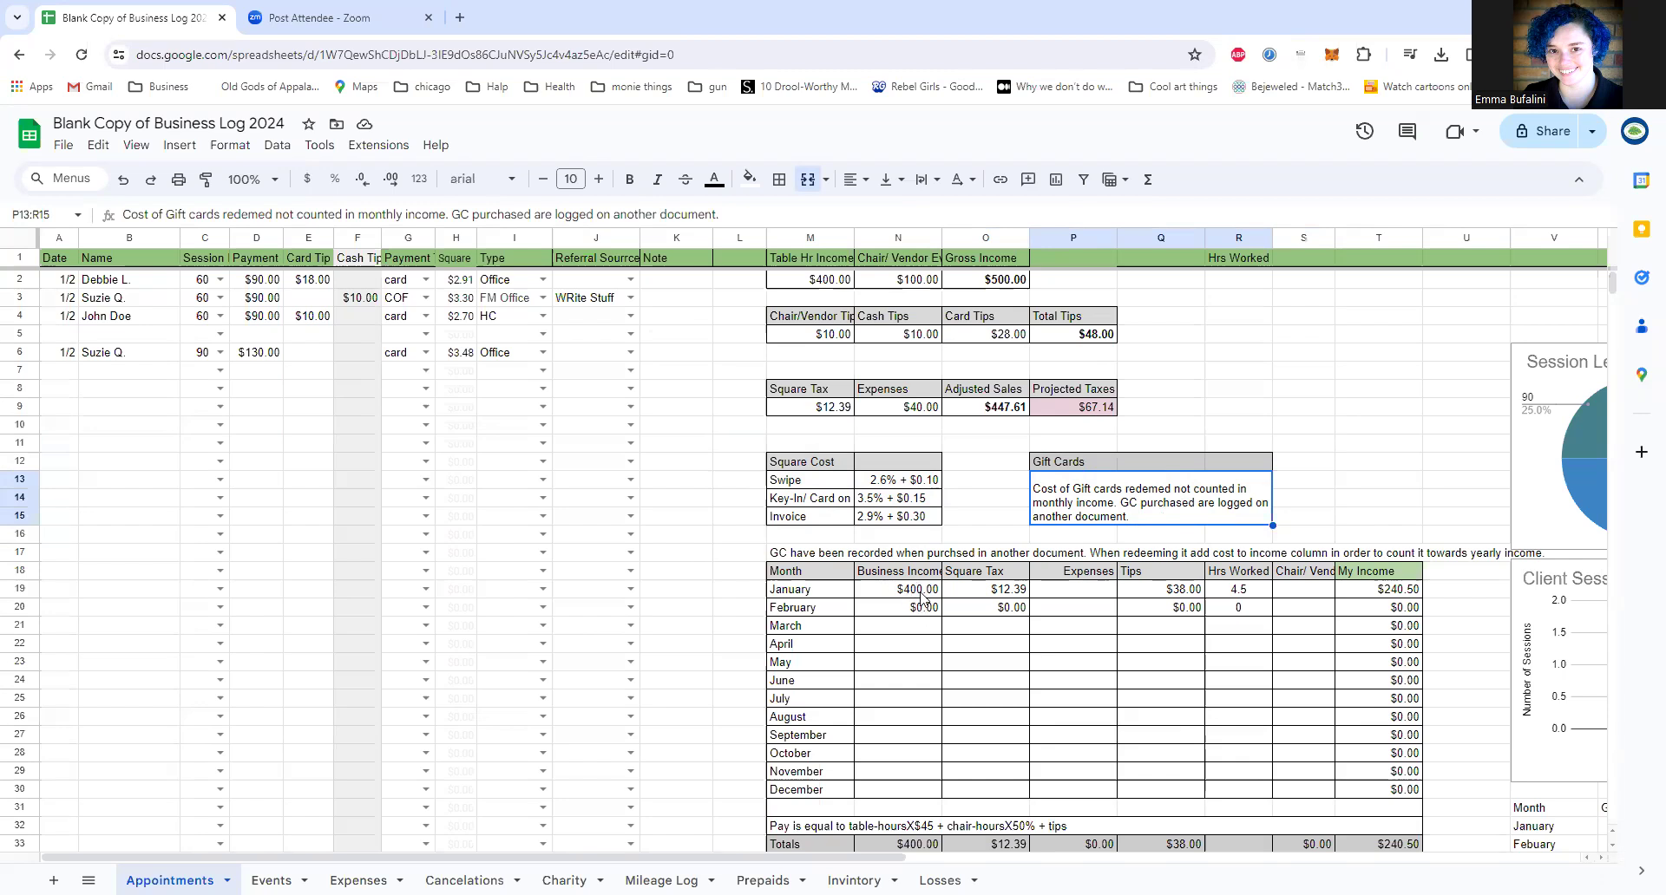
Step: Inspect the January Business Income and Square Tax formulas in the monthly summary table
{"action": "scroll", "coordinate": [921, 597], "scroll_direction": "down", "scroll_amount": 2}
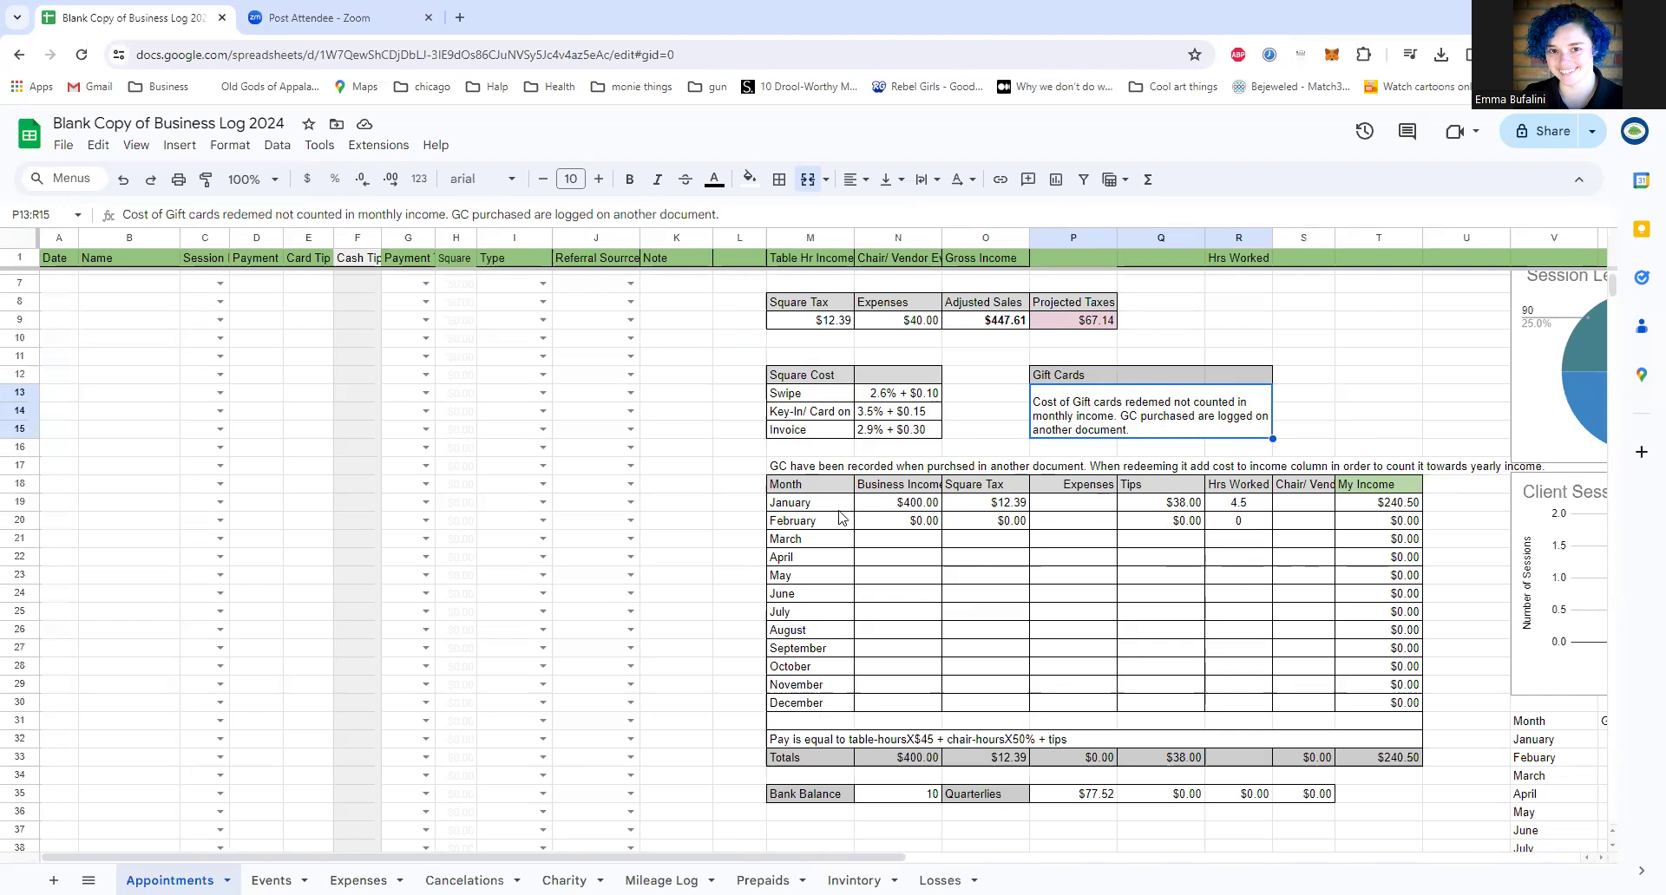
{"action": "left_click", "coordinate": [895, 506]}
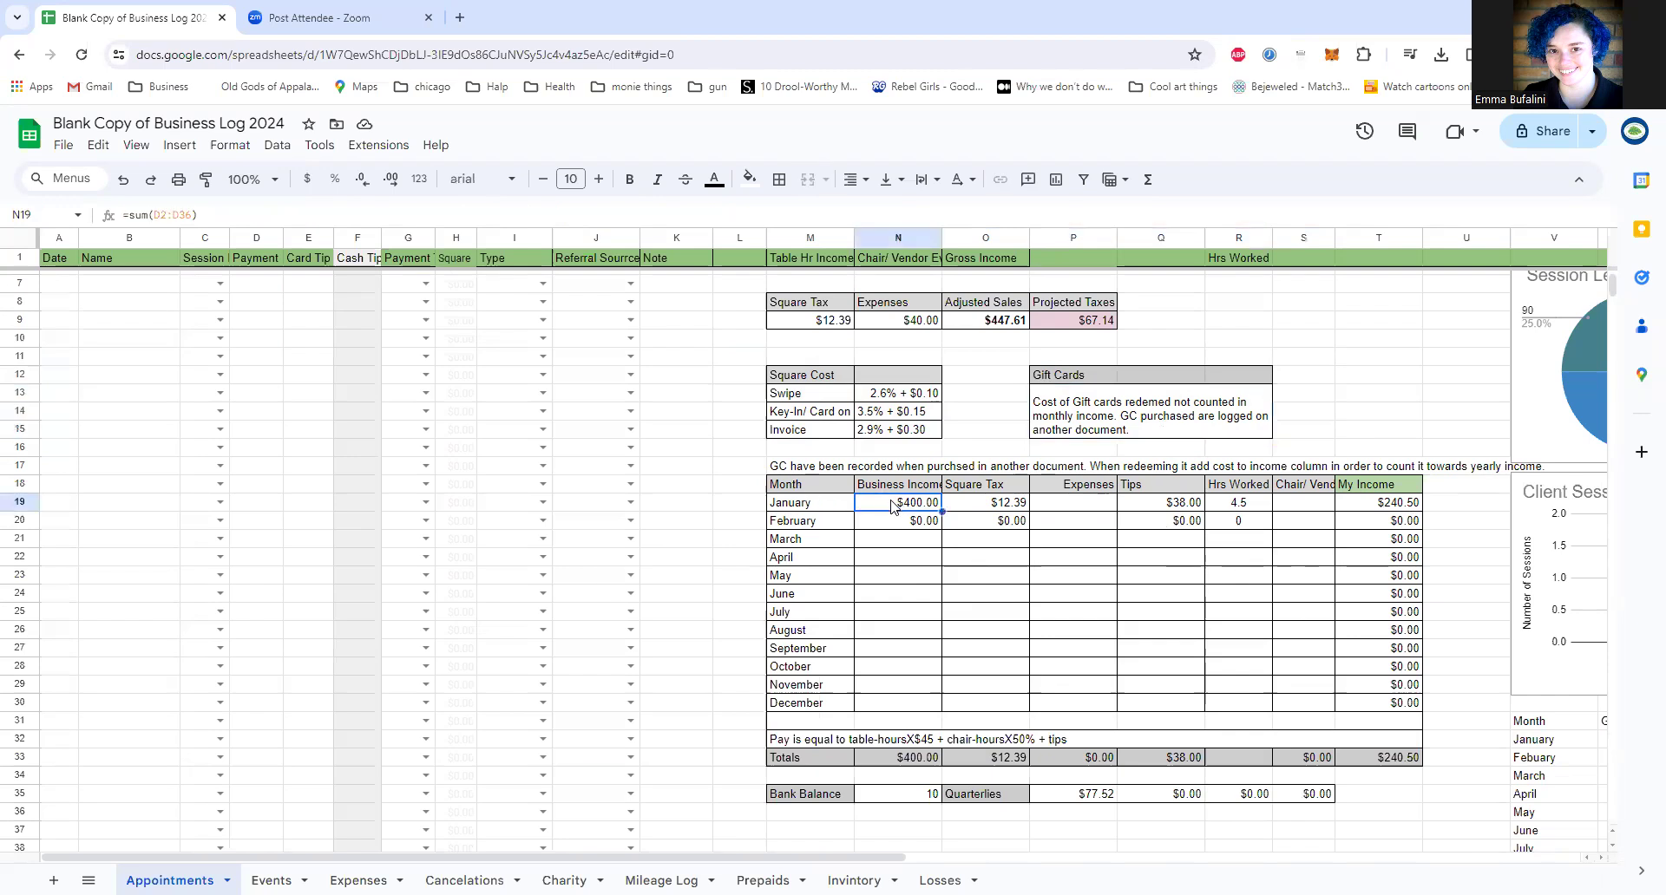
{"action": "scroll", "coordinate": [349, 517], "scroll_direction": "up", "scroll_amount": 2}
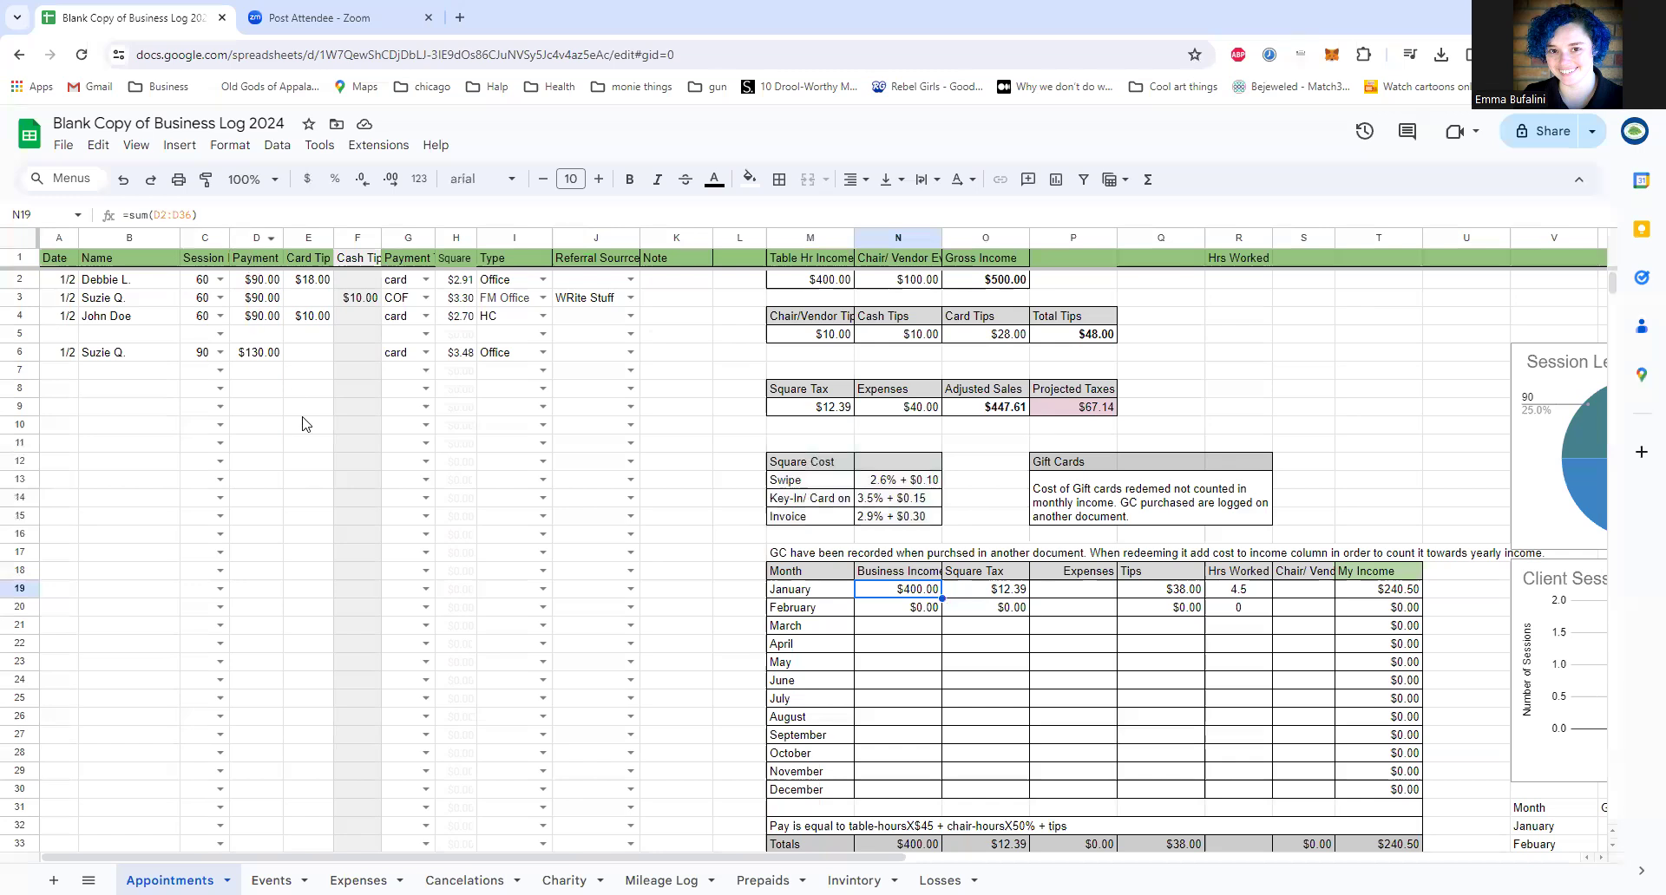
{"action": "left_click", "coordinate": [963, 595]}
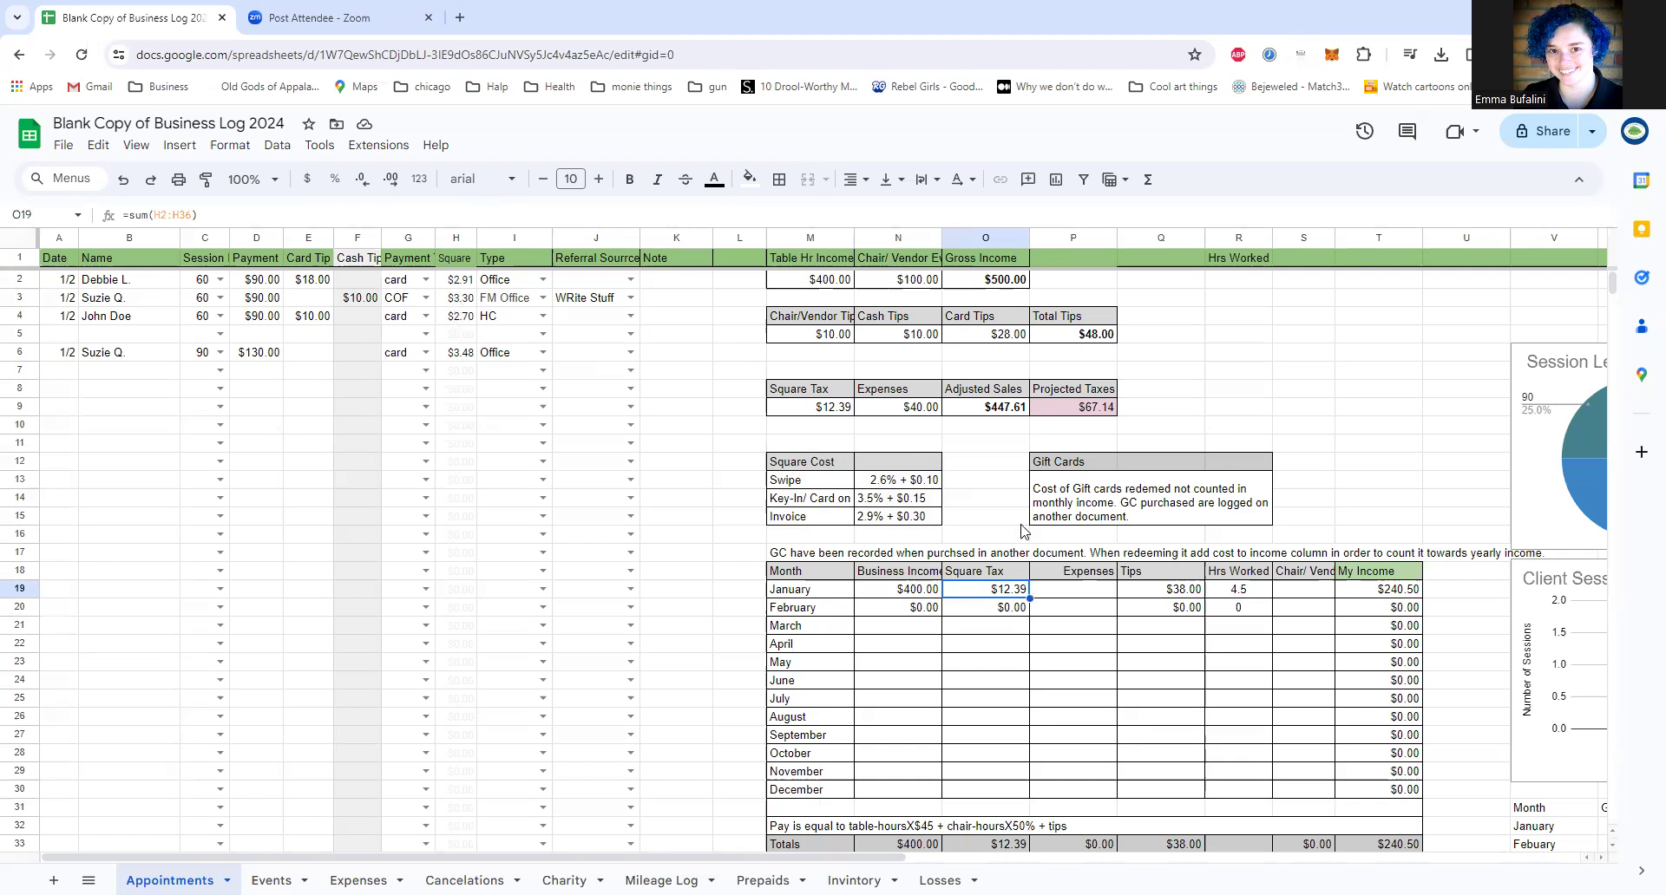
Step: Check the January Expenses cell P19 and view the Expenses sheet it draws on before returning to Appointments
{"action": "left_click", "coordinate": [1070, 593]}
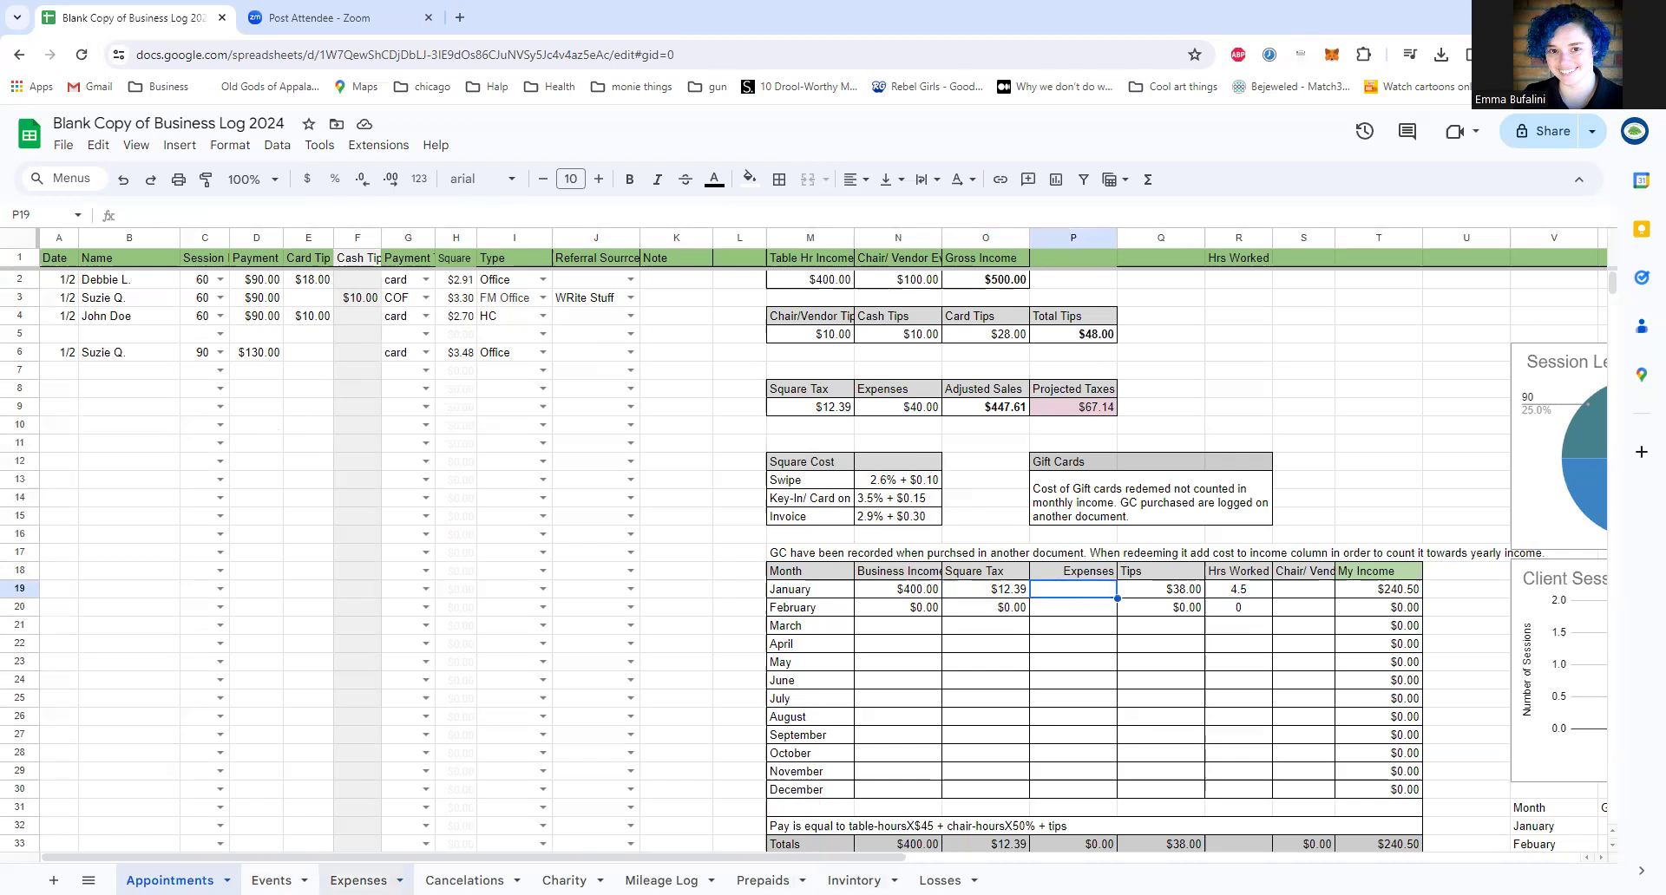
{"action": "left_click", "coordinate": [359, 881]}
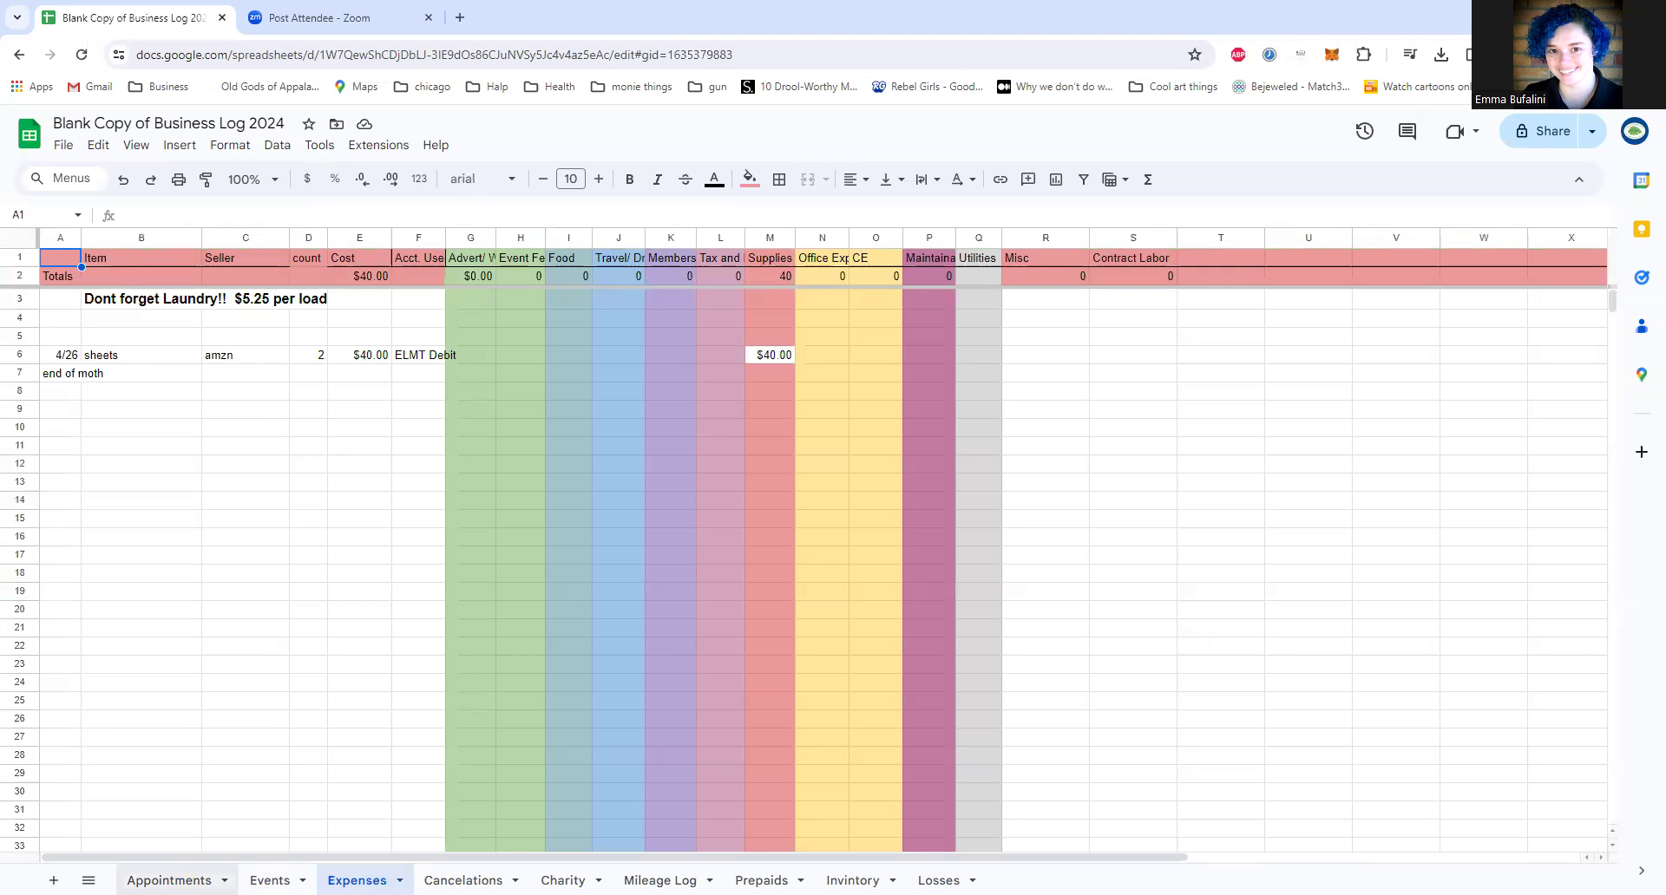
{"action": "left_click", "coordinate": [169, 881]}
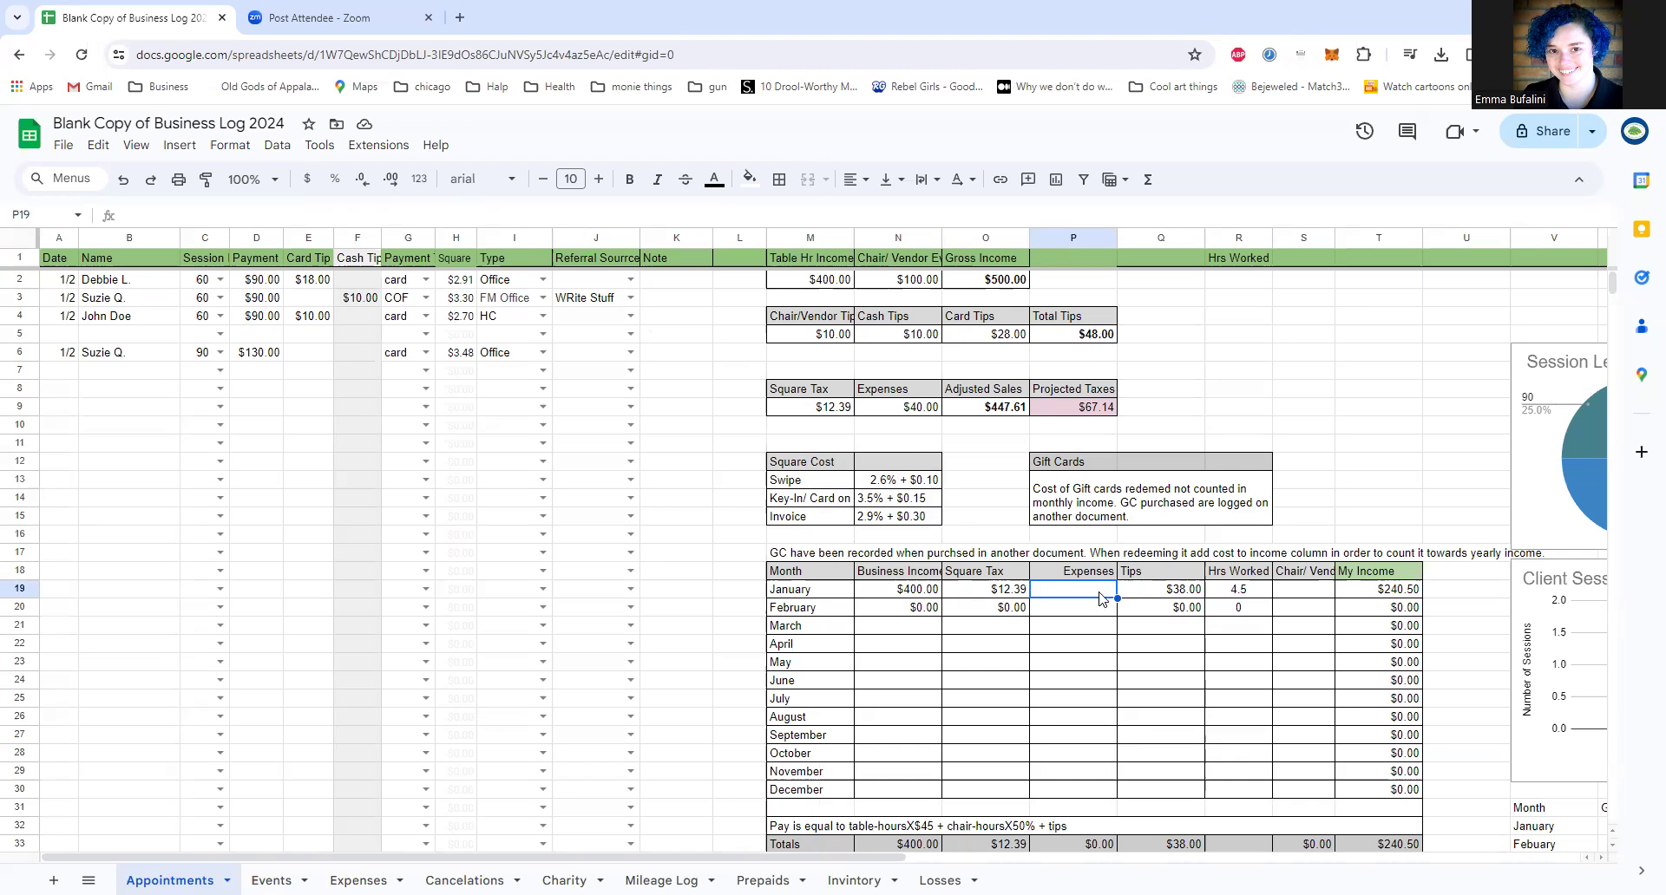
Step: Inspect the January Tips formula with its referenced tip columns and the January Hrs Worked formula
{"action": "left_click", "coordinate": [1160, 607]}
{"action": "left_click", "coordinate": [1154, 591]}
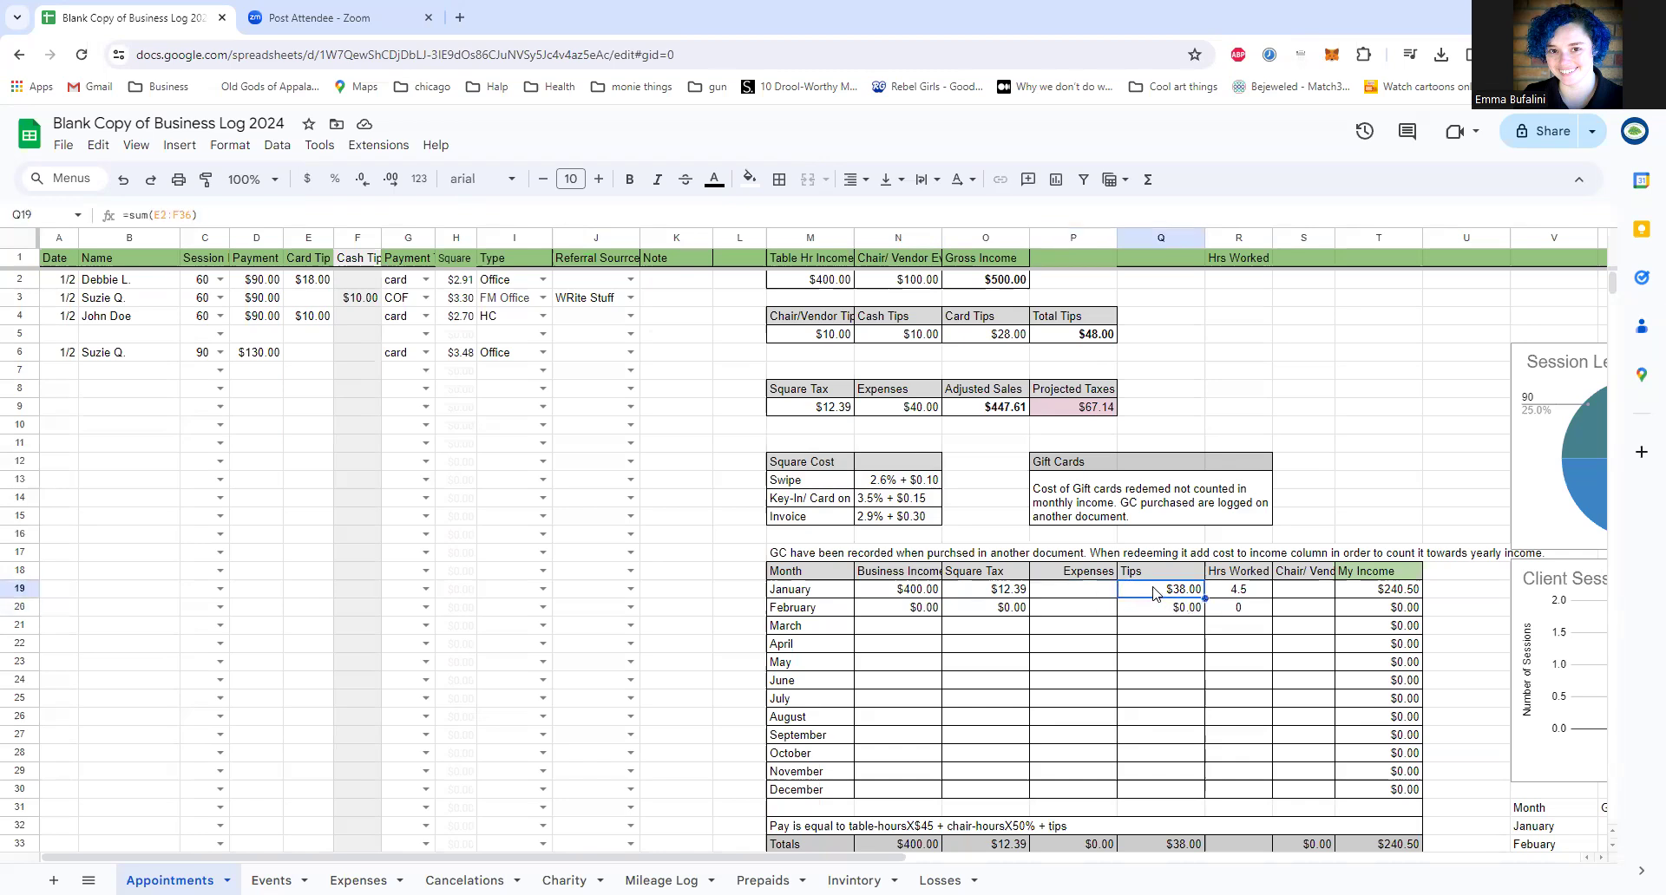
{"action": "double_click", "coordinate": [1154, 592]}
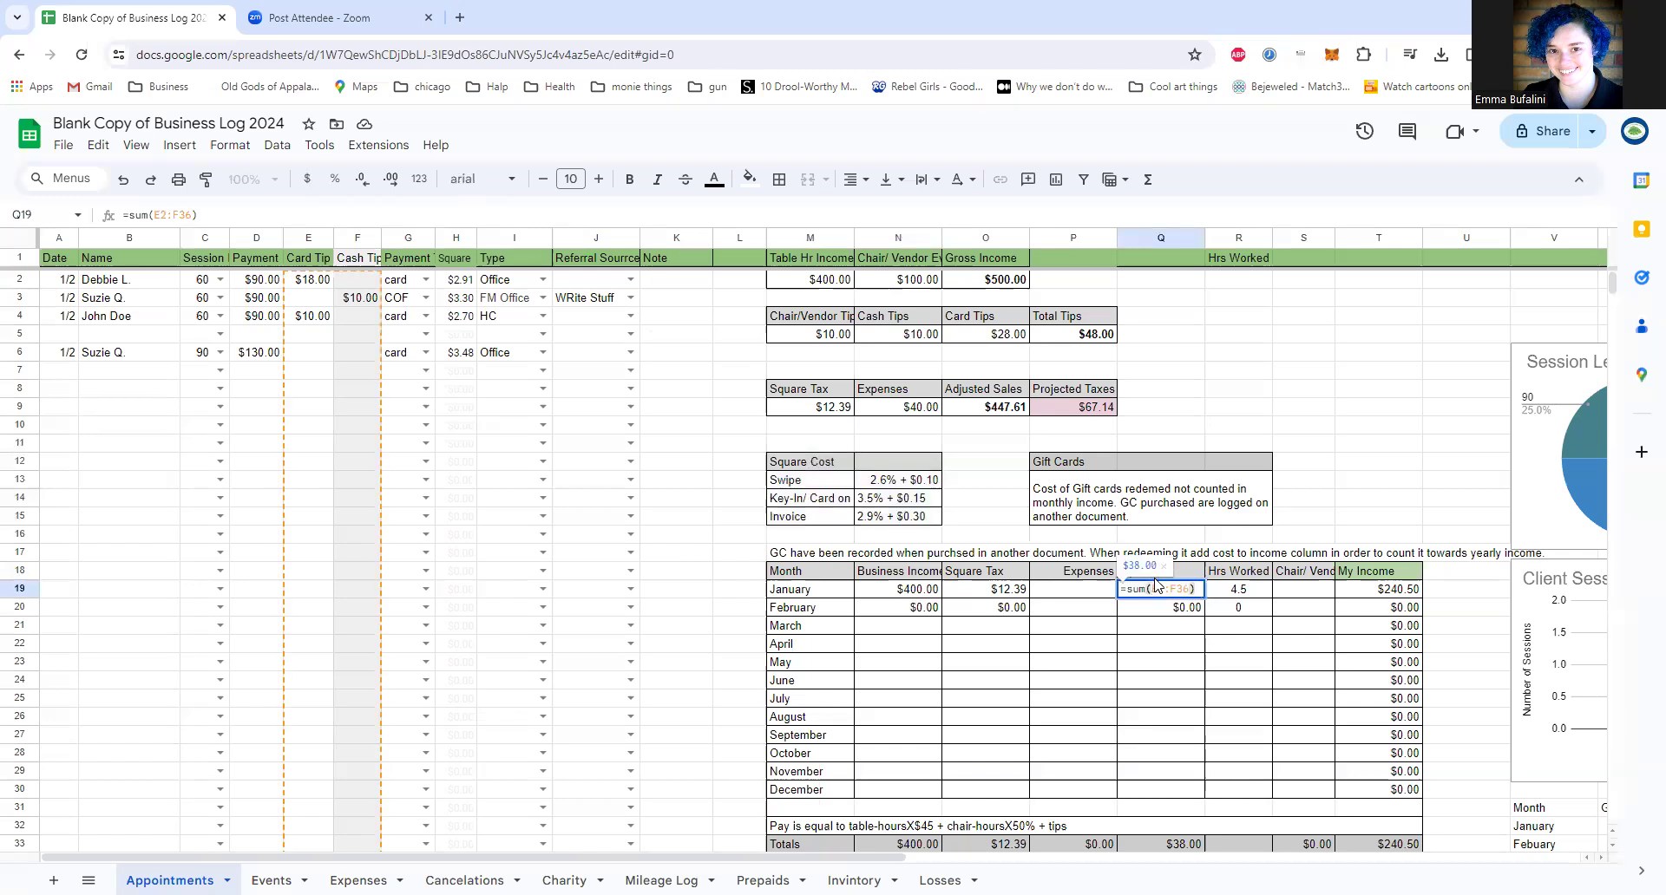
{"action": "left_click", "coordinate": [1217, 596]}
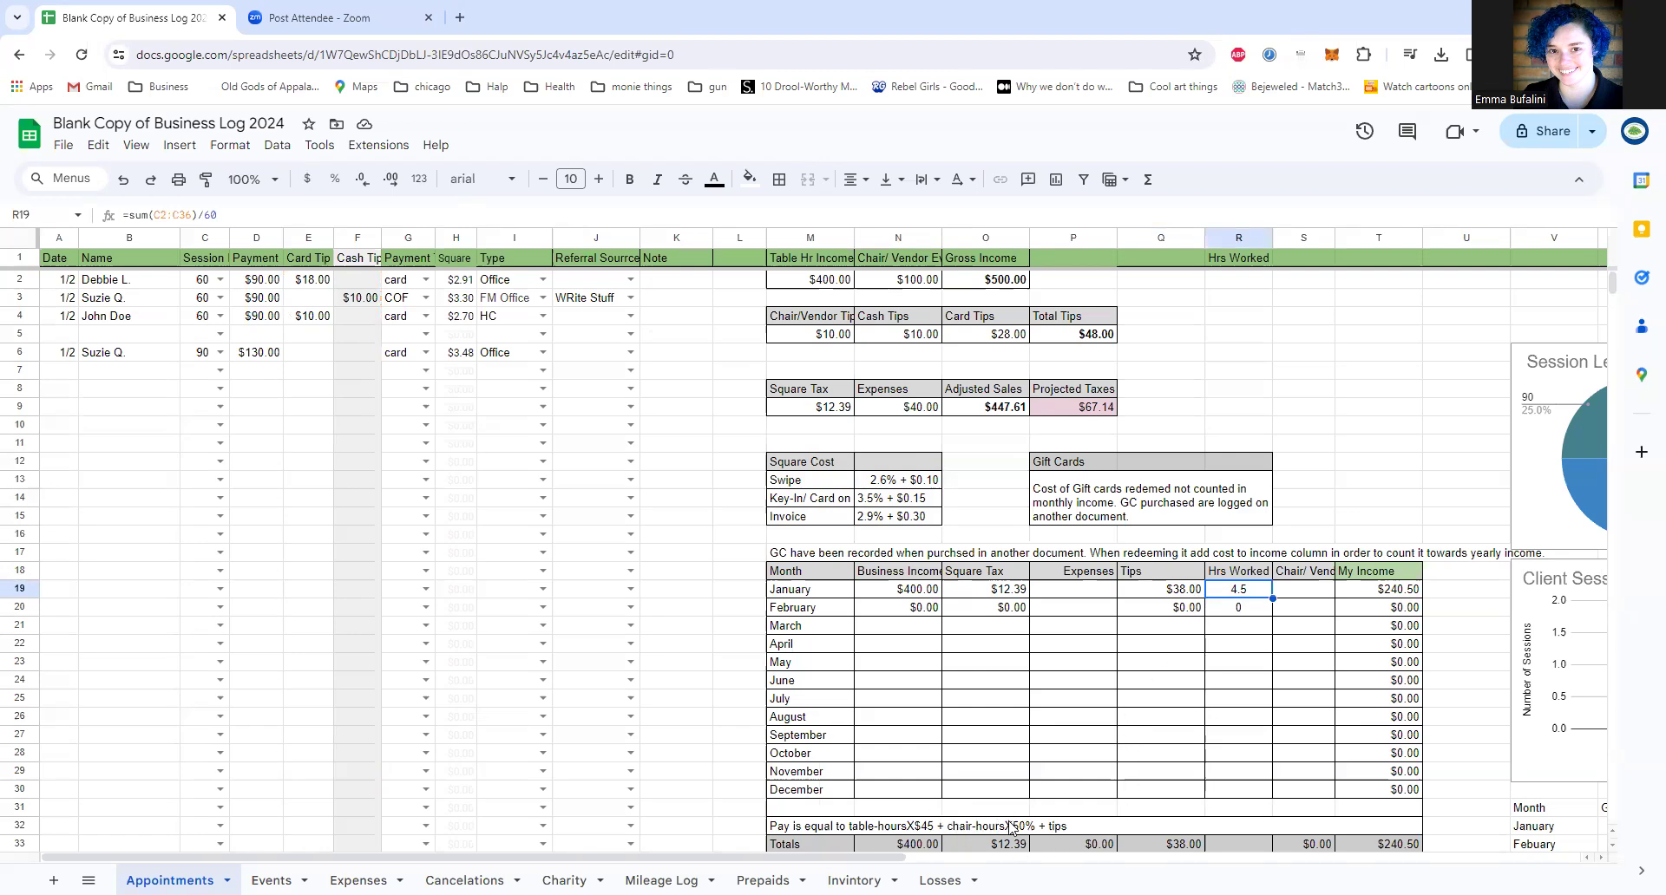
{"action": "right_click", "coordinate": [928, 842]}
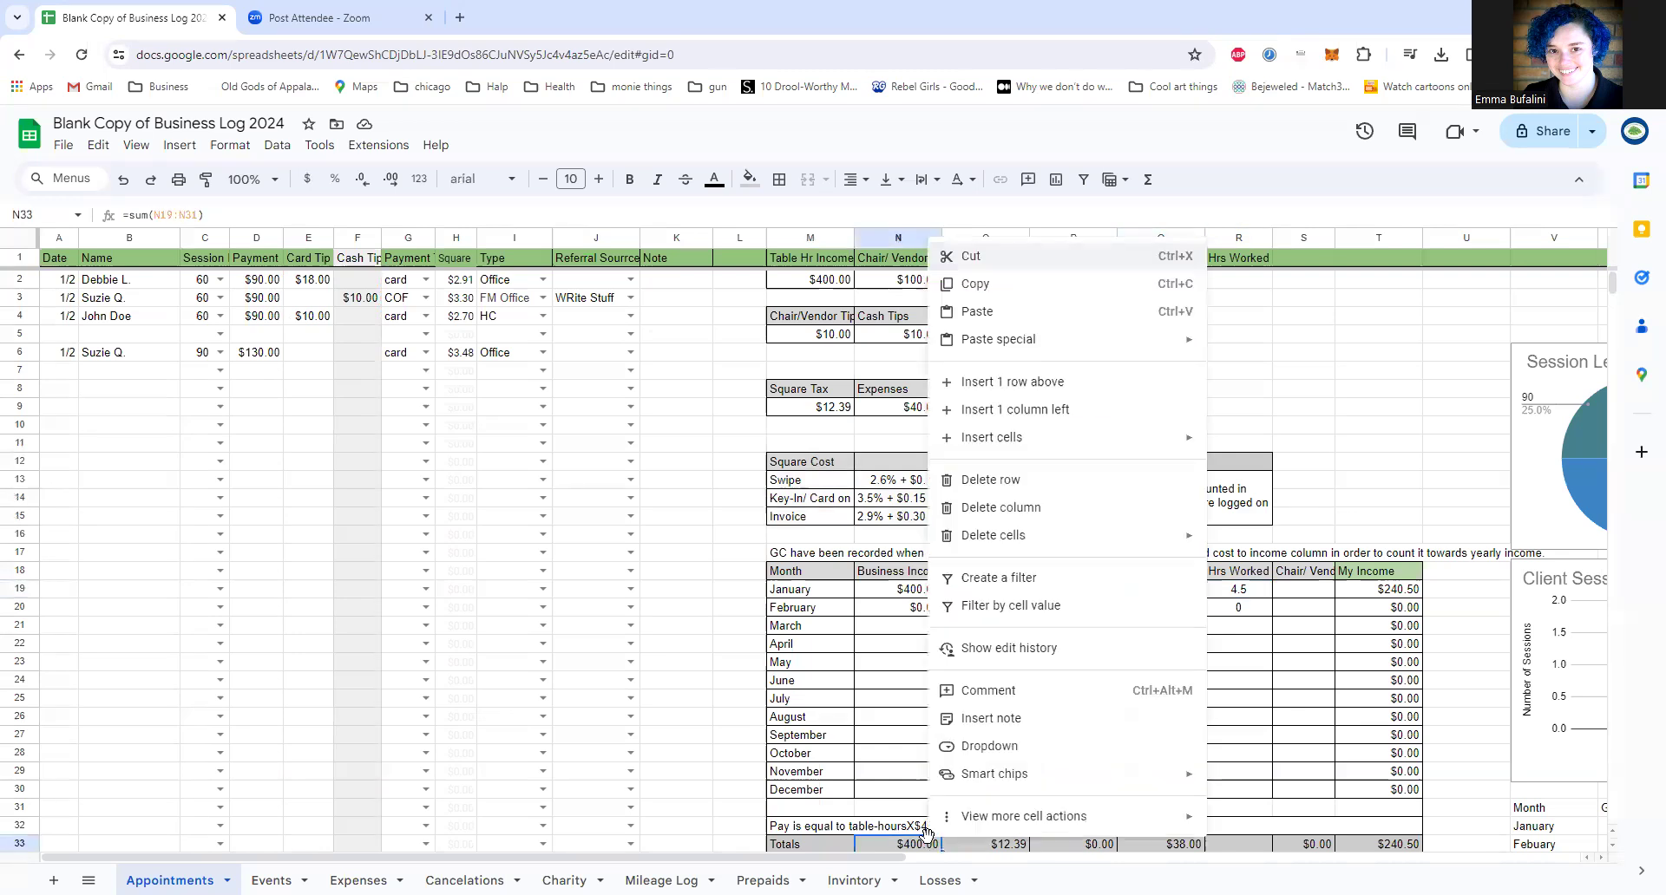
{"action": "key", "text": "Escape"}
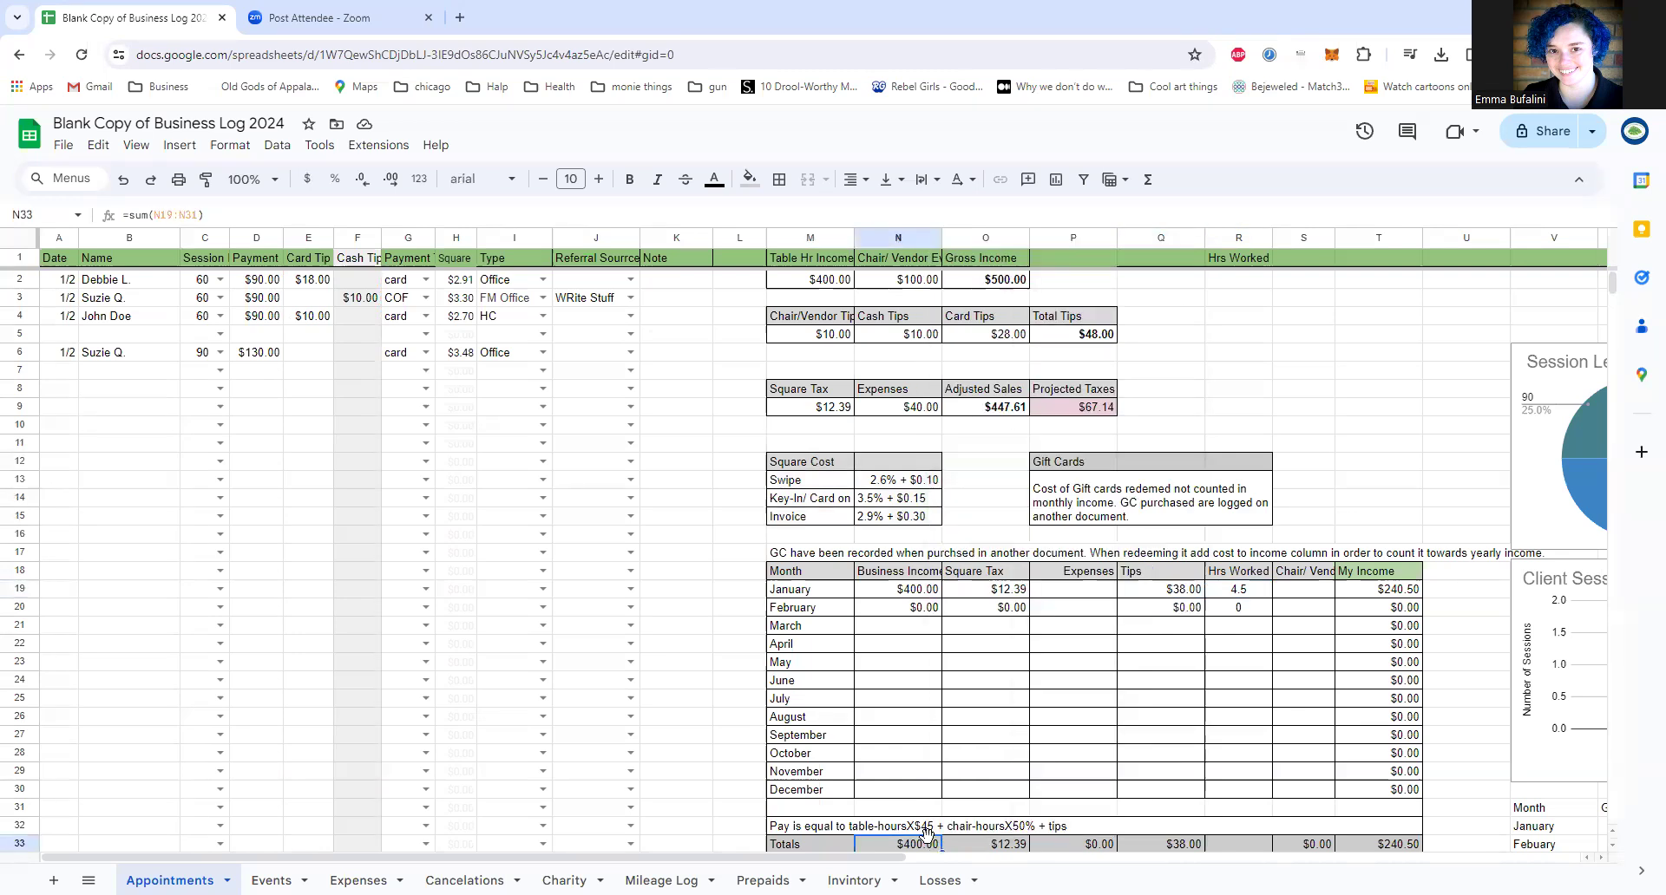
{"action": "left_click", "coordinate": [1238, 586]}
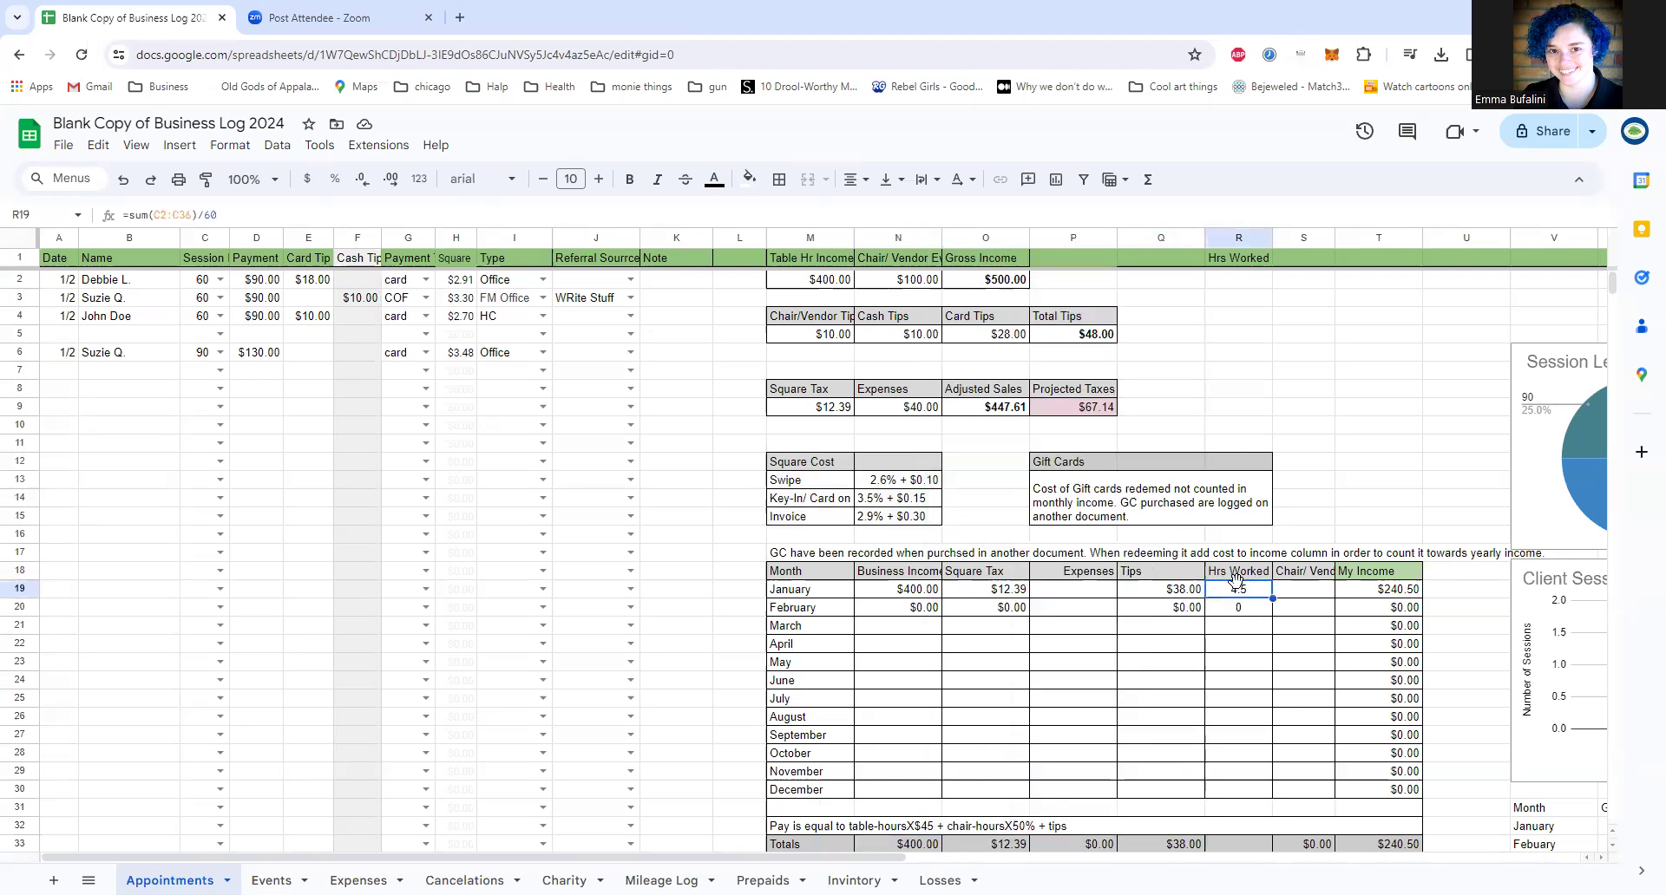
Step: Inspect the January My Income formula in T19 and its referenced cells, including the Chair/Vendor cell S19
{"action": "left_click", "coordinate": [1382, 592]}
{"action": "double_click", "coordinate": [1383, 594]}
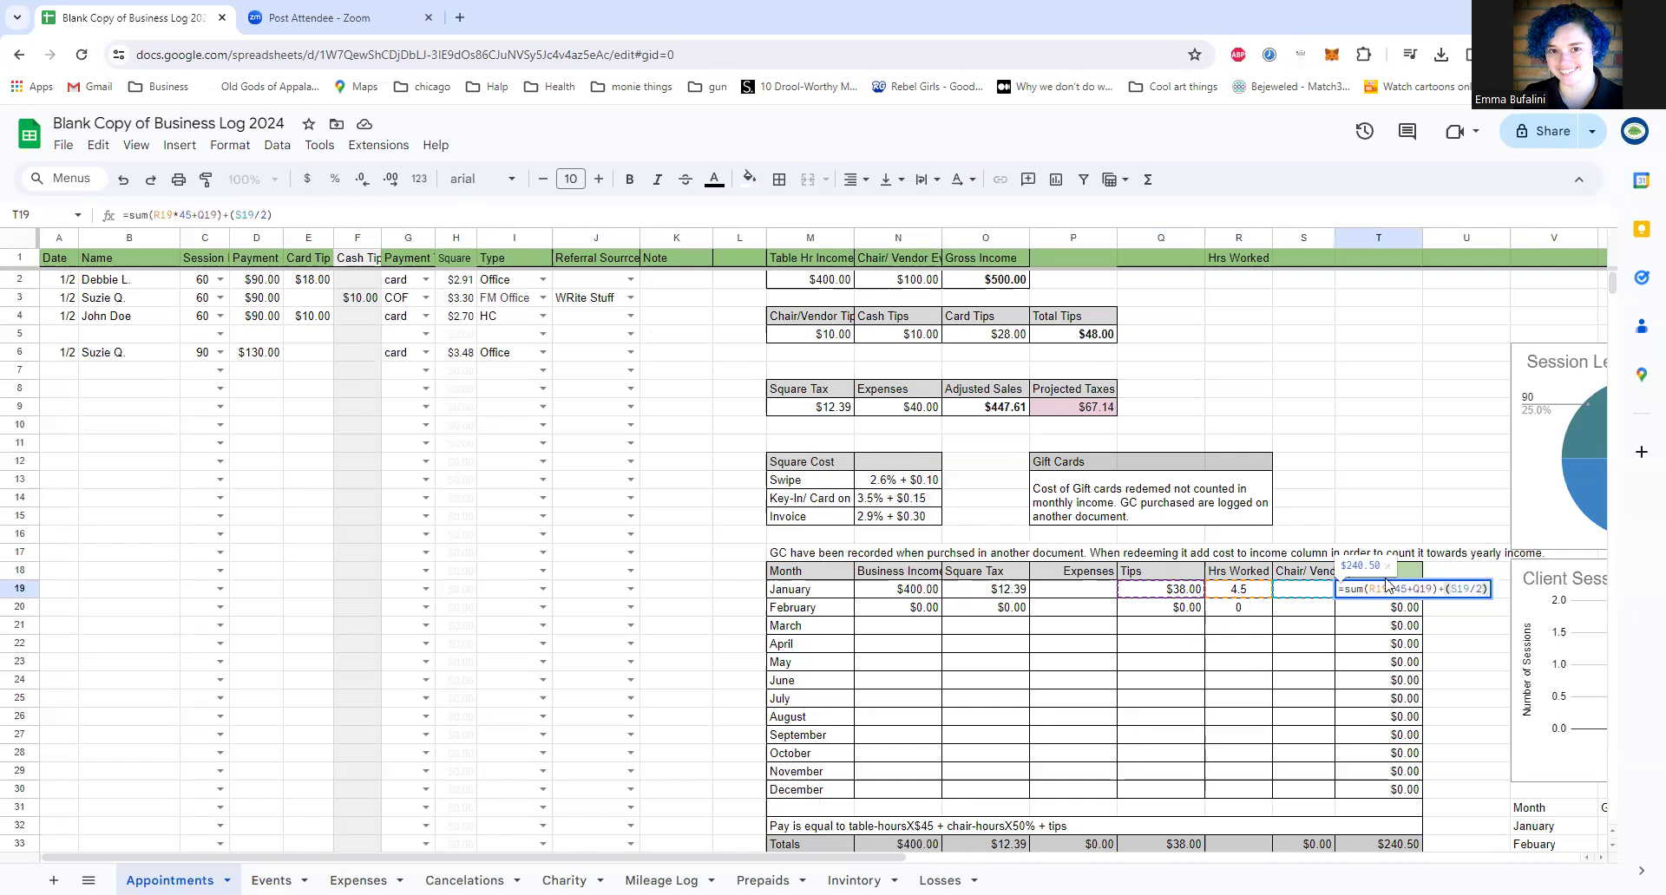
{"action": "left_click", "coordinate": [1307, 592]}
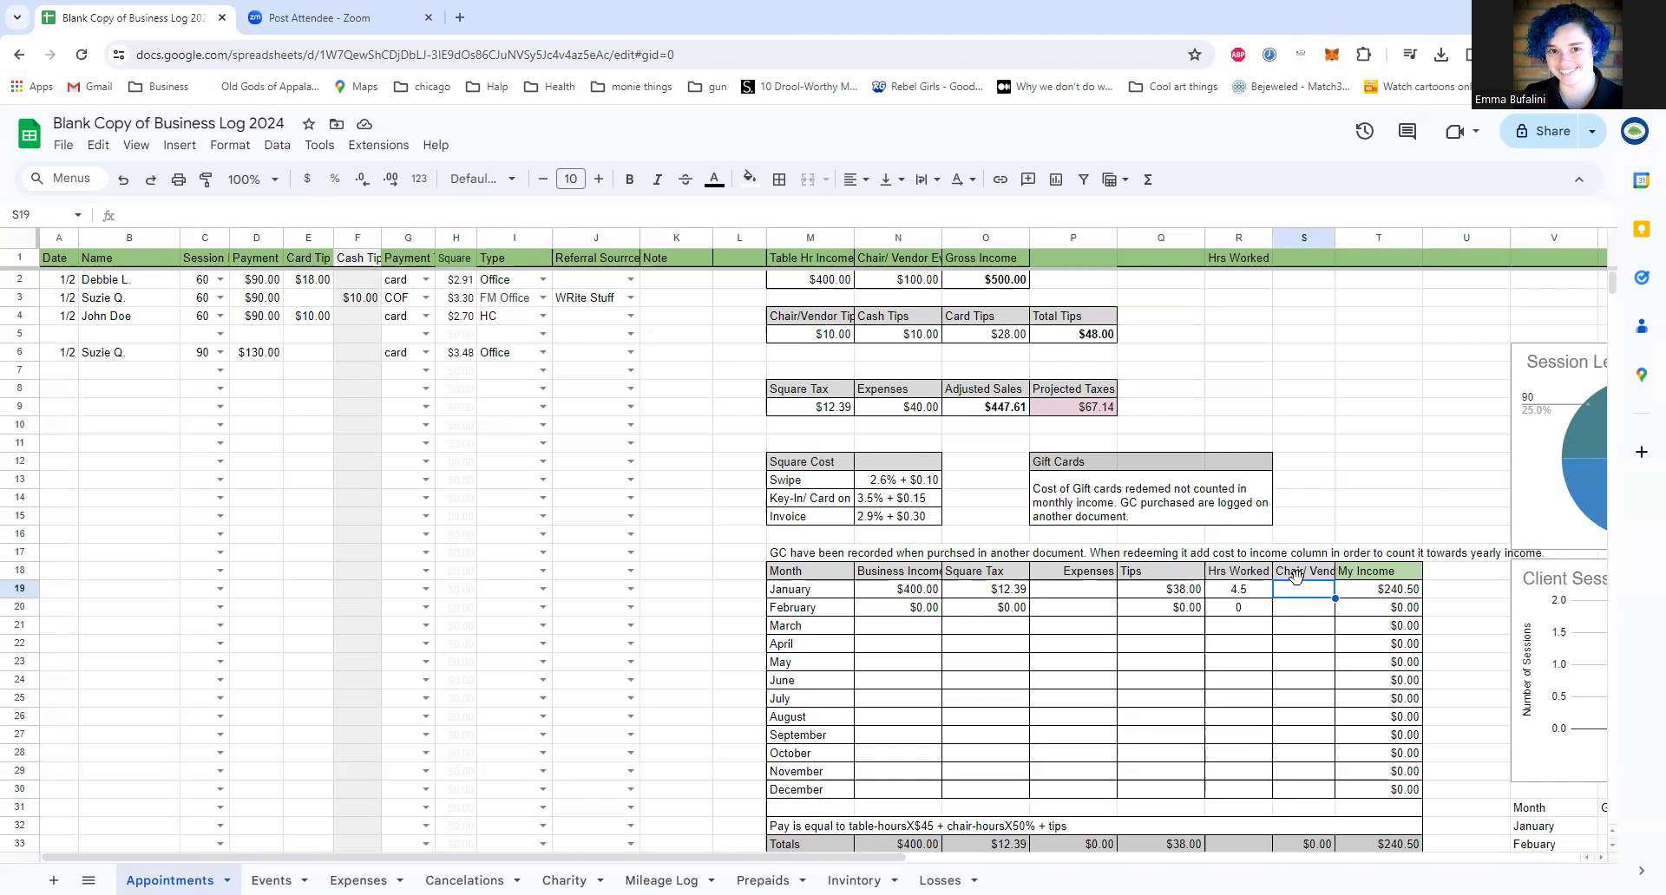
Step: Change the January Business Income formula in N19 to =sum(D2:D6) so it covers only January's payment rows
{"action": "left_click", "coordinate": [872, 595]}
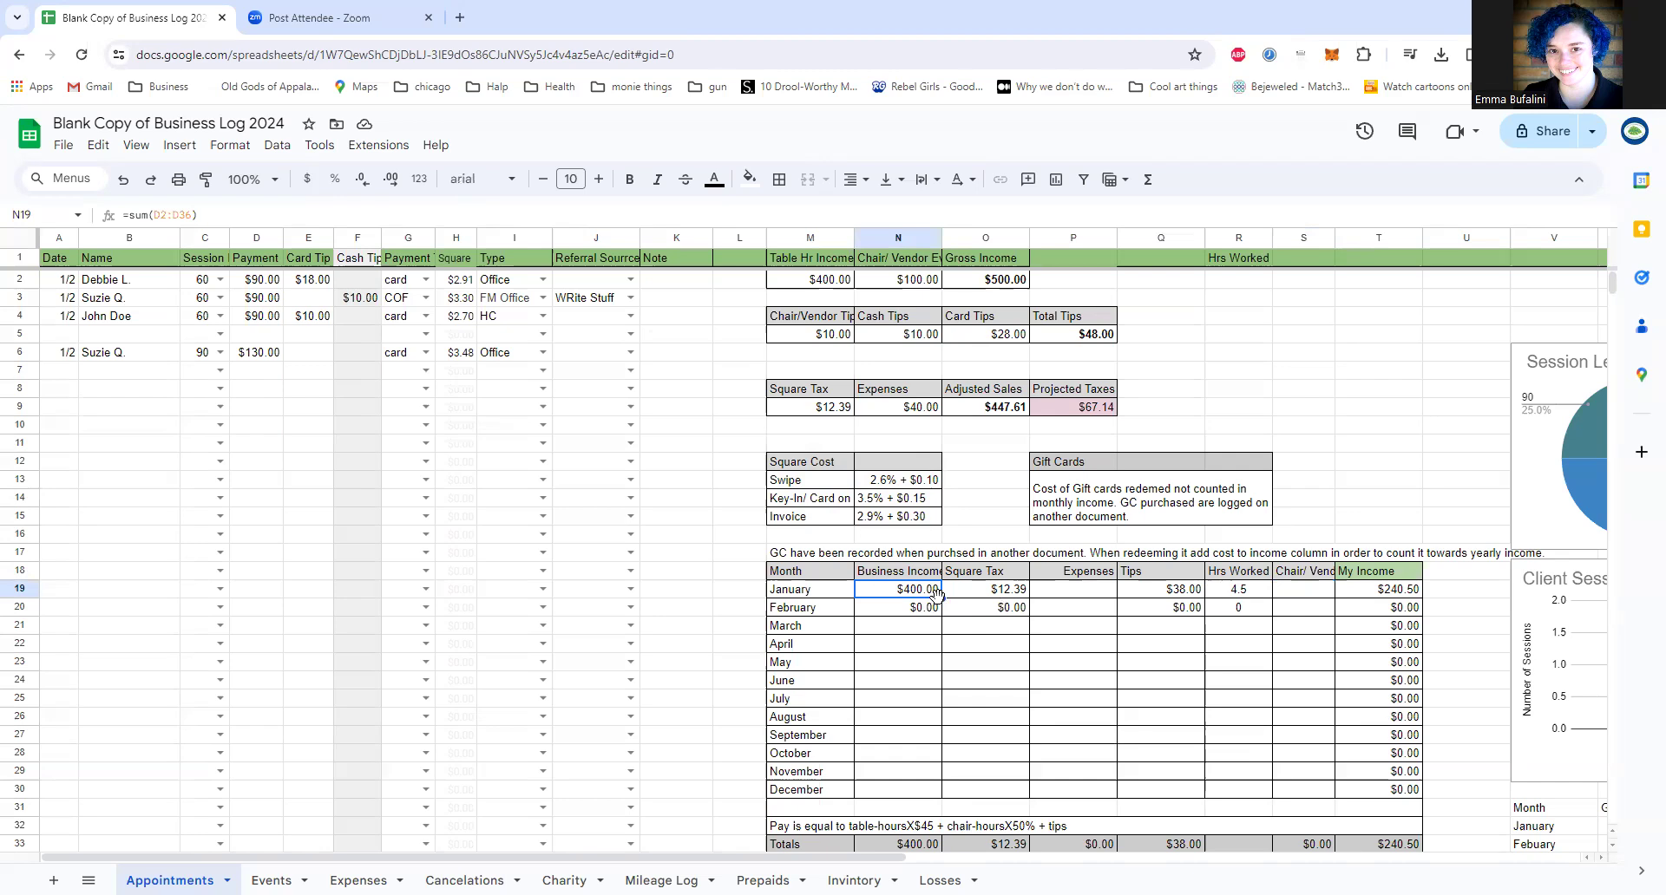
{"action": "left_click", "coordinate": [192, 222]}
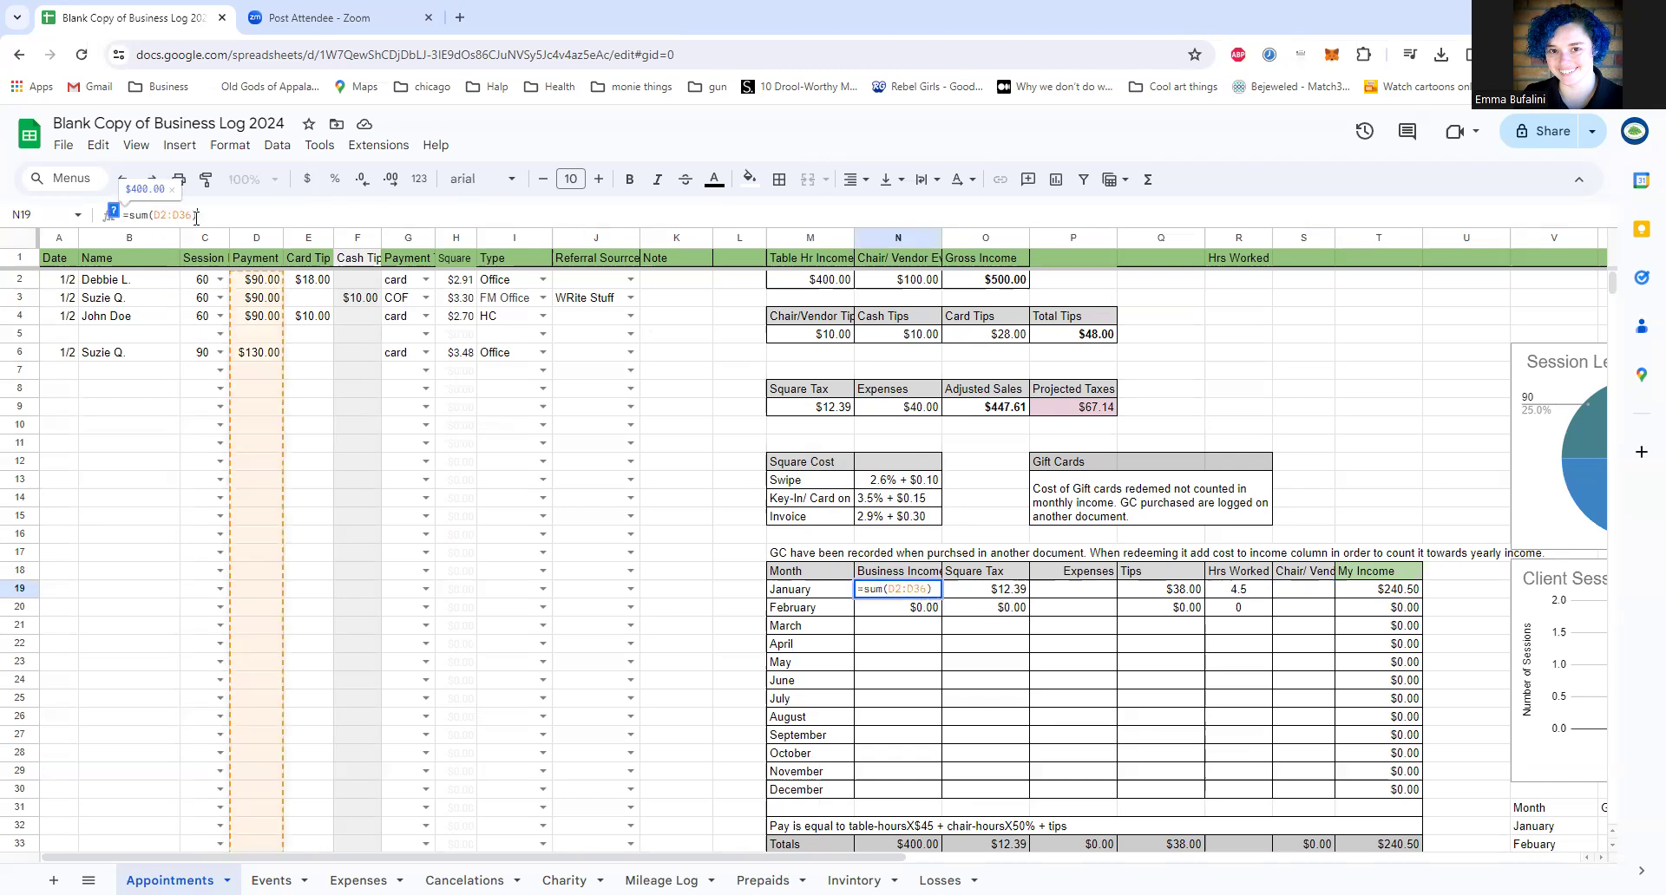
{"action": "left_click_drag", "start_coordinate": [197, 218], "coordinate": [179, 224]}
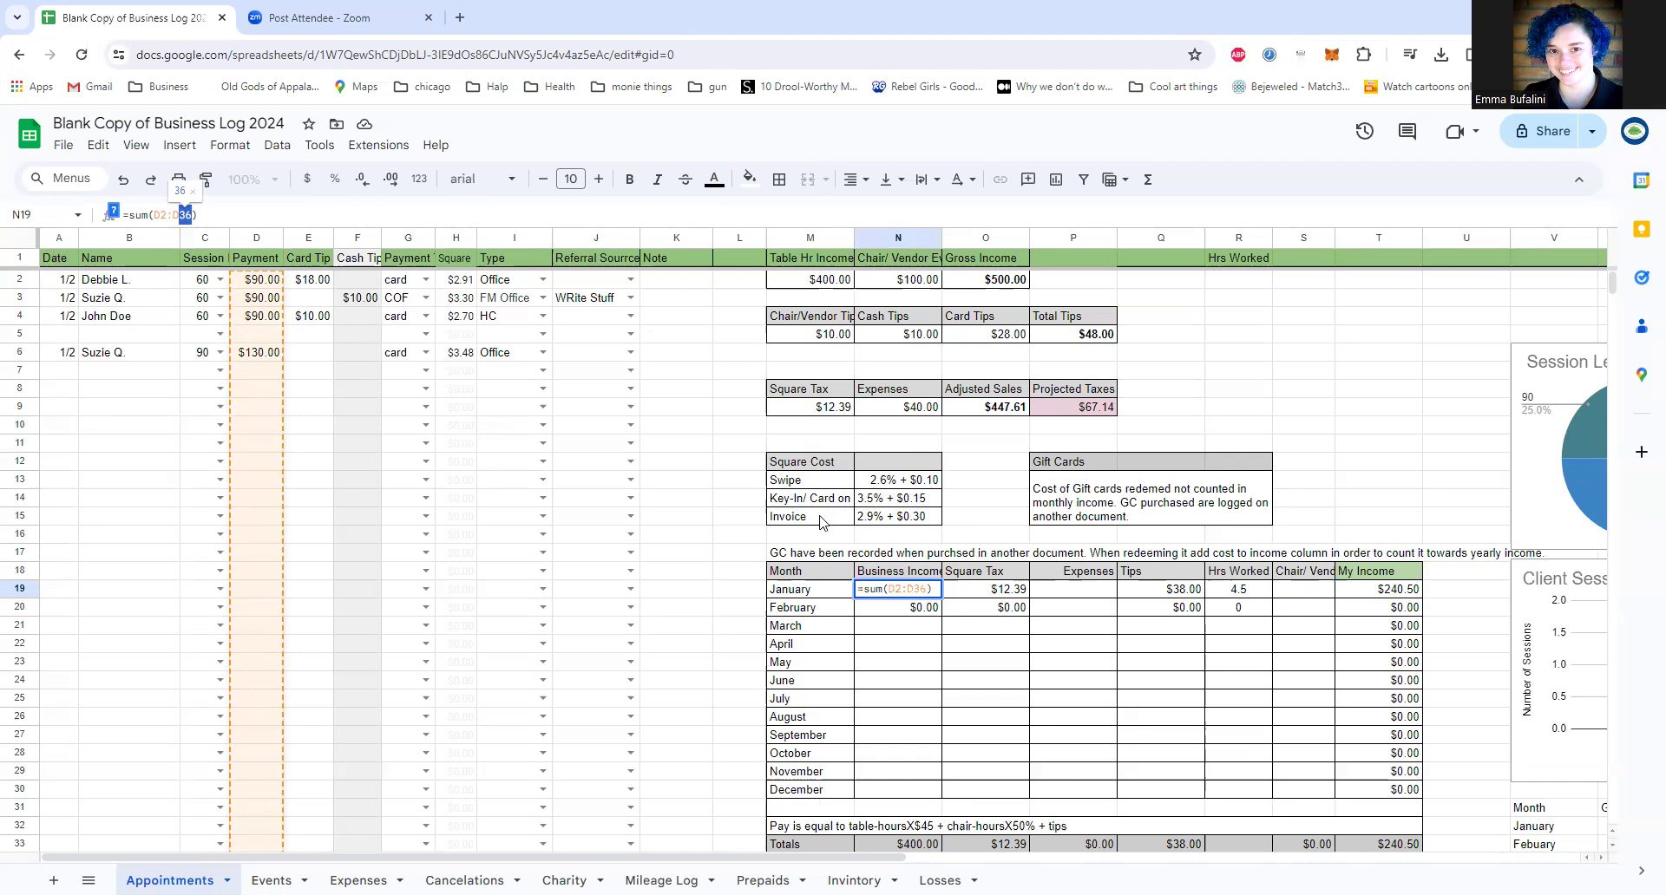
{"action": "type", "text": "6"}
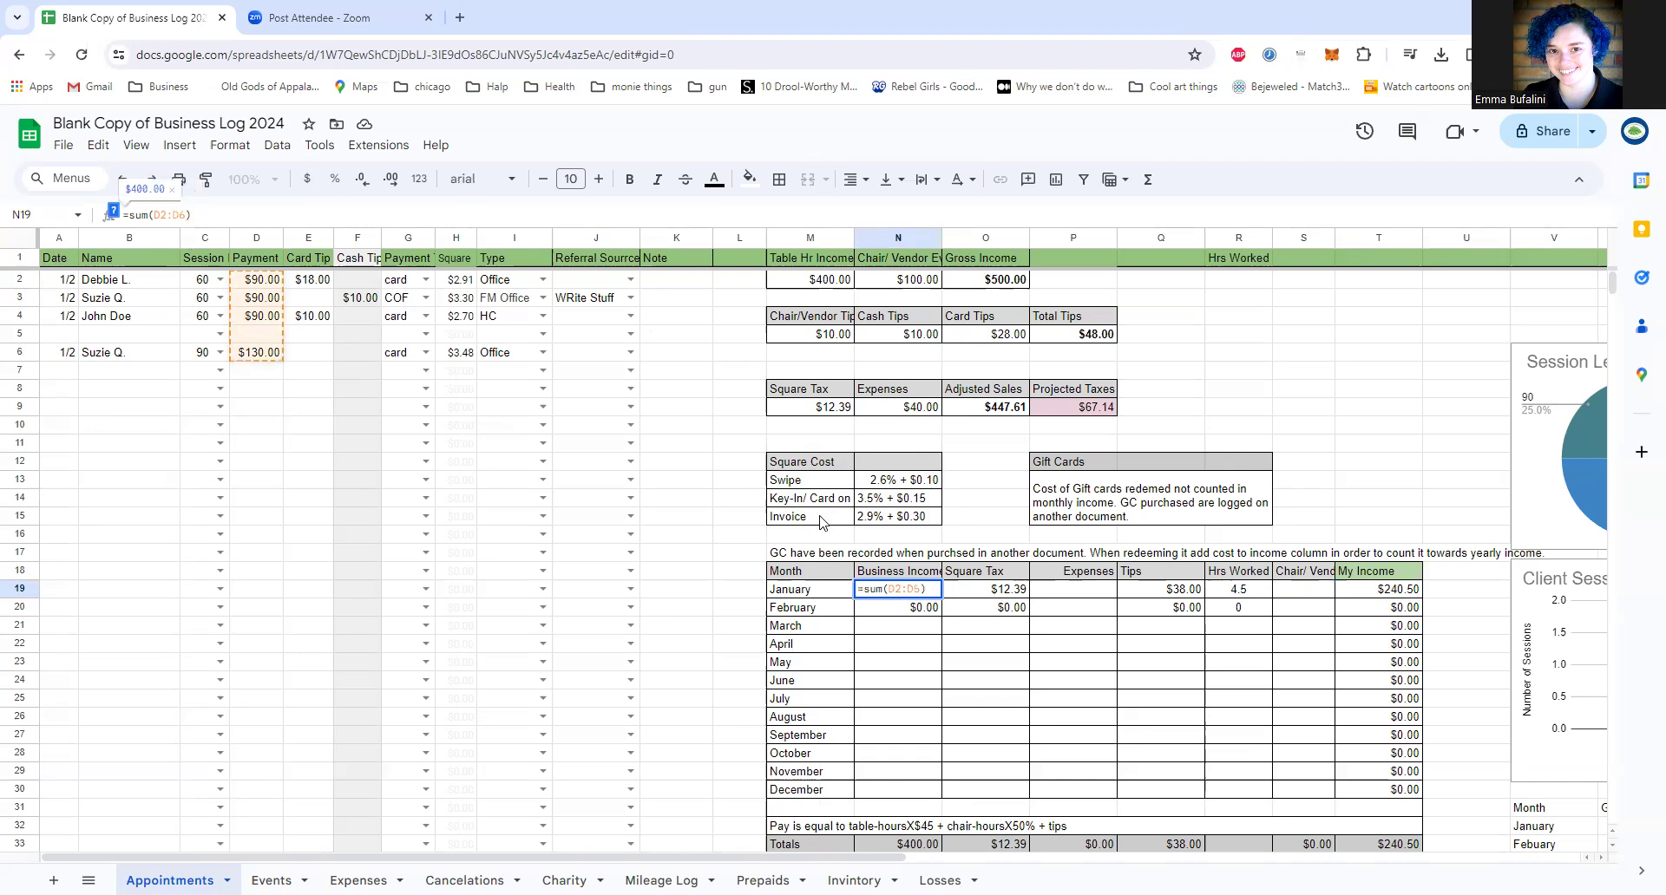
Step: Mark the end of January's entries by entering "end of month" in A7, correcting the misspelled first word
{"action": "left_click", "coordinate": [49, 368]}
{"action": "type", "text": "ernd of month"}
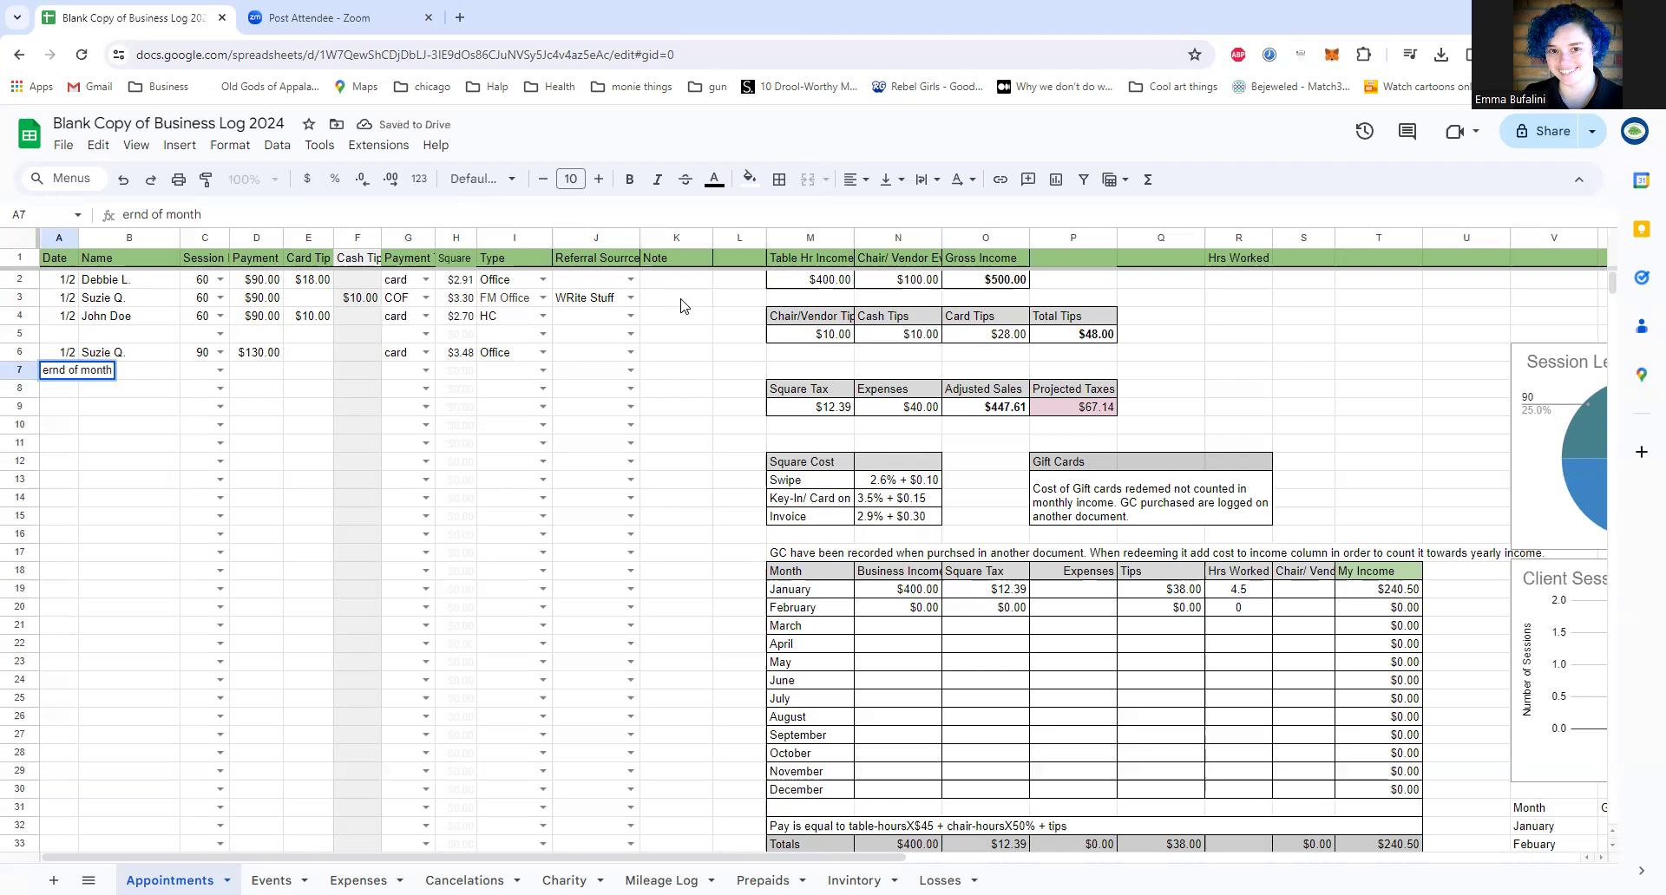
{"action": "left_click", "coordinate": [50, 370]}
{"action": "key", "text": "Delete"}
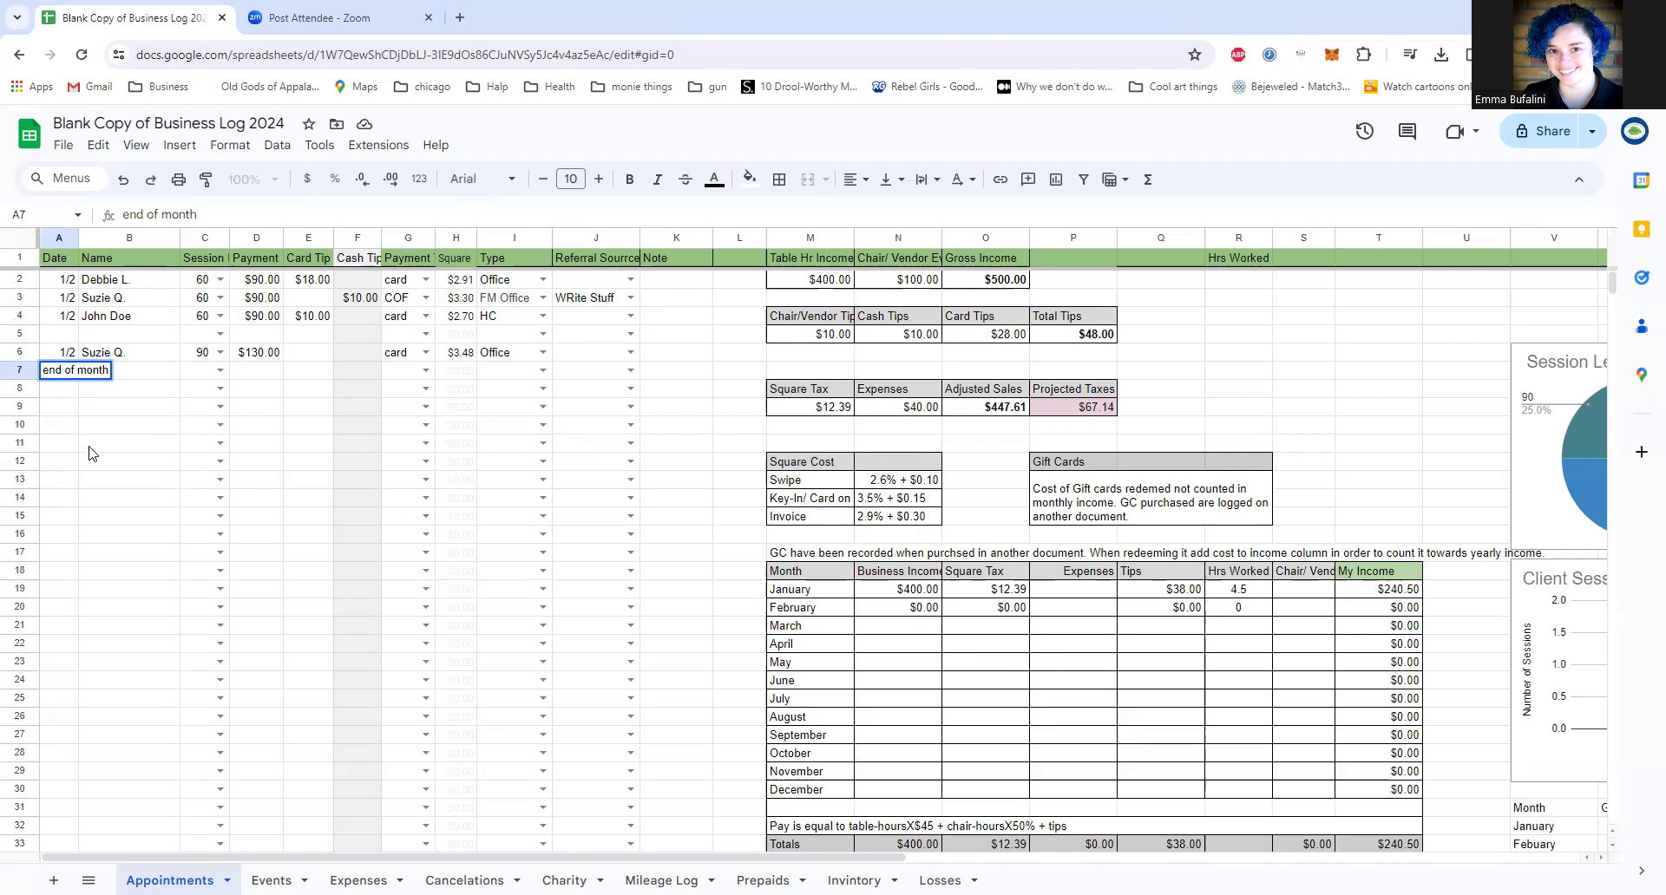
Step: Enter a sample February payment of 5 in D9, below the end-of-month row
{"action": "left_click", "coordinate": [268, 410]}
{"action": "type", "text": "5"}
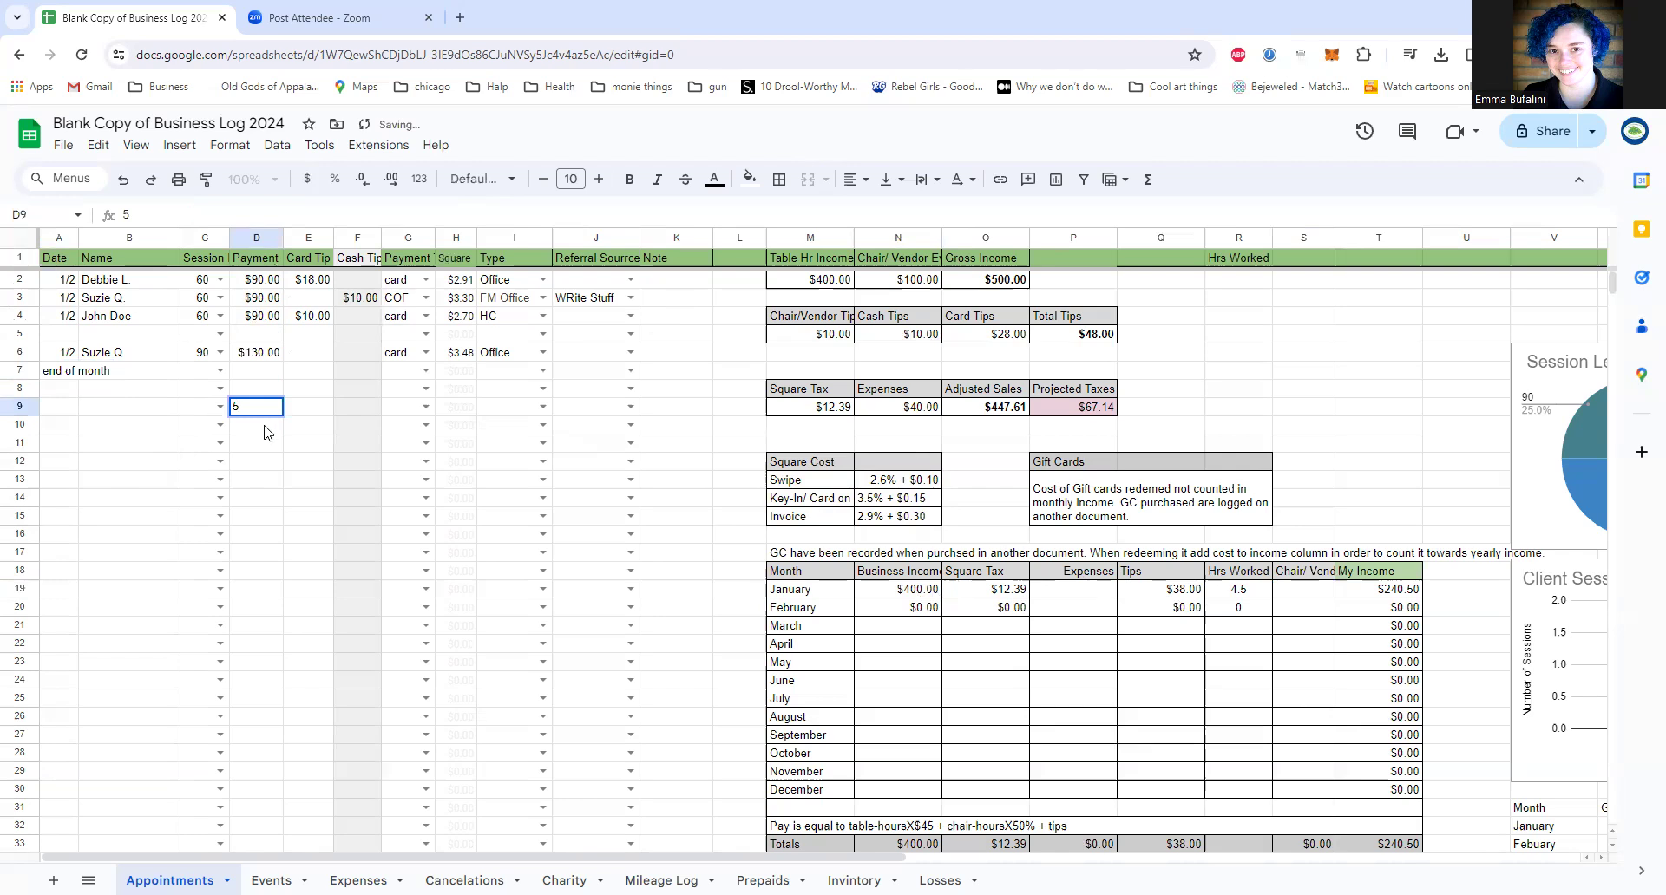
{"action": "key", "text": "Return"}
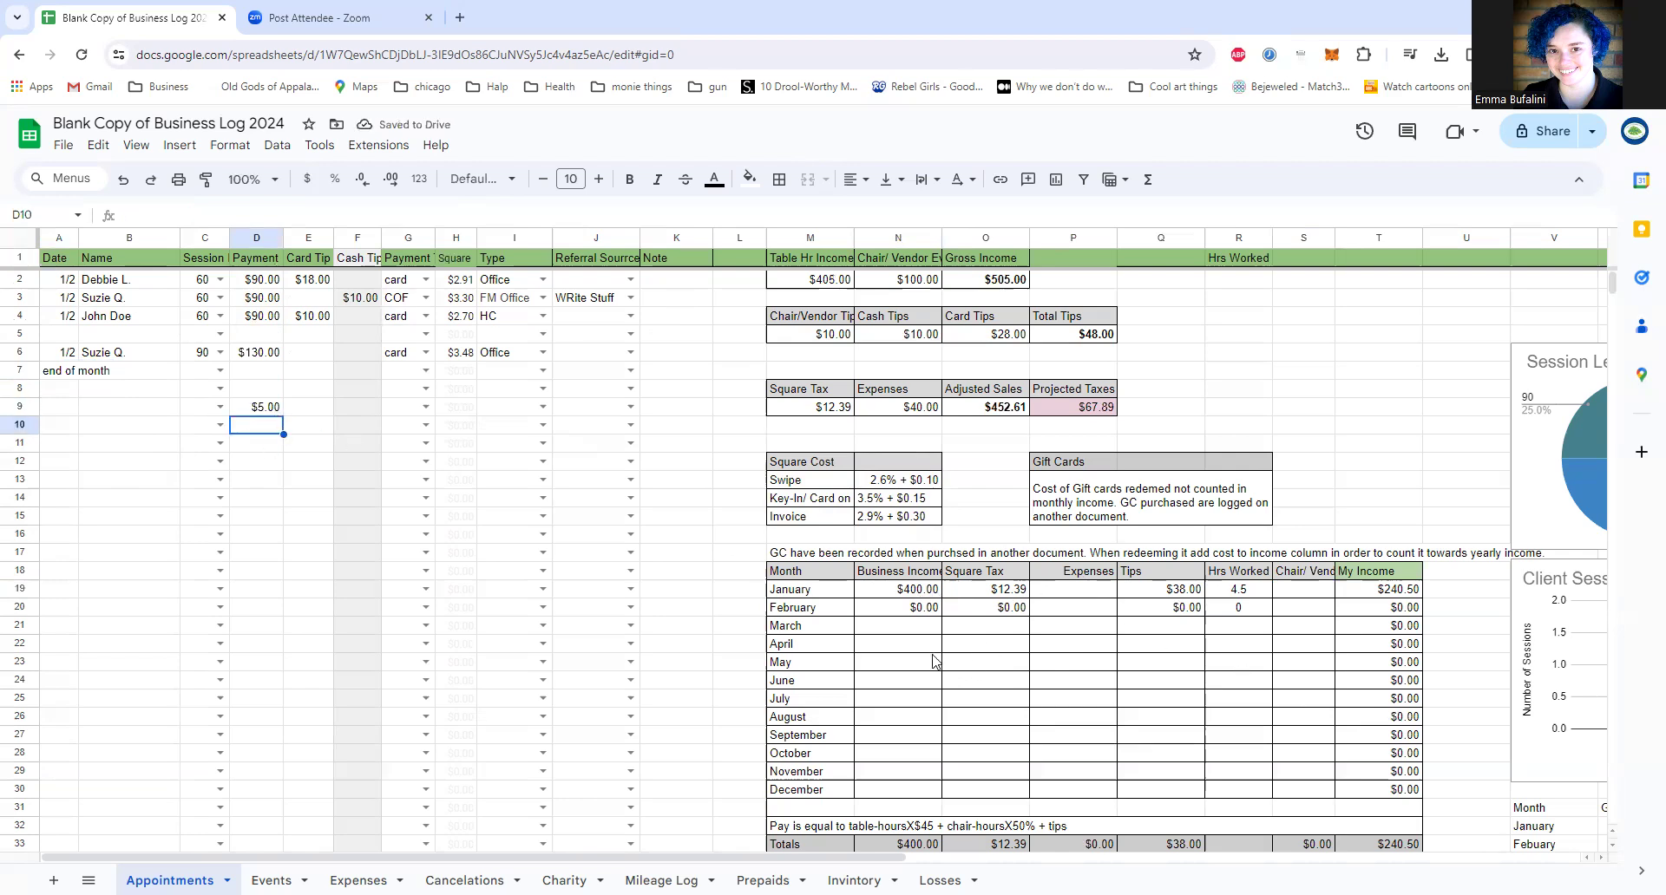
Step: Change the February Business Income formula in N20 to =sum(D8:D77) so it starts below the end-of-month row
{"action": "left_click", "coordinate": [900, 626]}
{"action": "double_click", "coordinate": [913, 607]}
{"action": "triple_click", "coordinate": [912, 607]}
{"action": "left_click", "coordinate": [913, 607]}
{"action": "key", "text": "BackSpace"}
{"action": "key", "text": "BackSpace"}
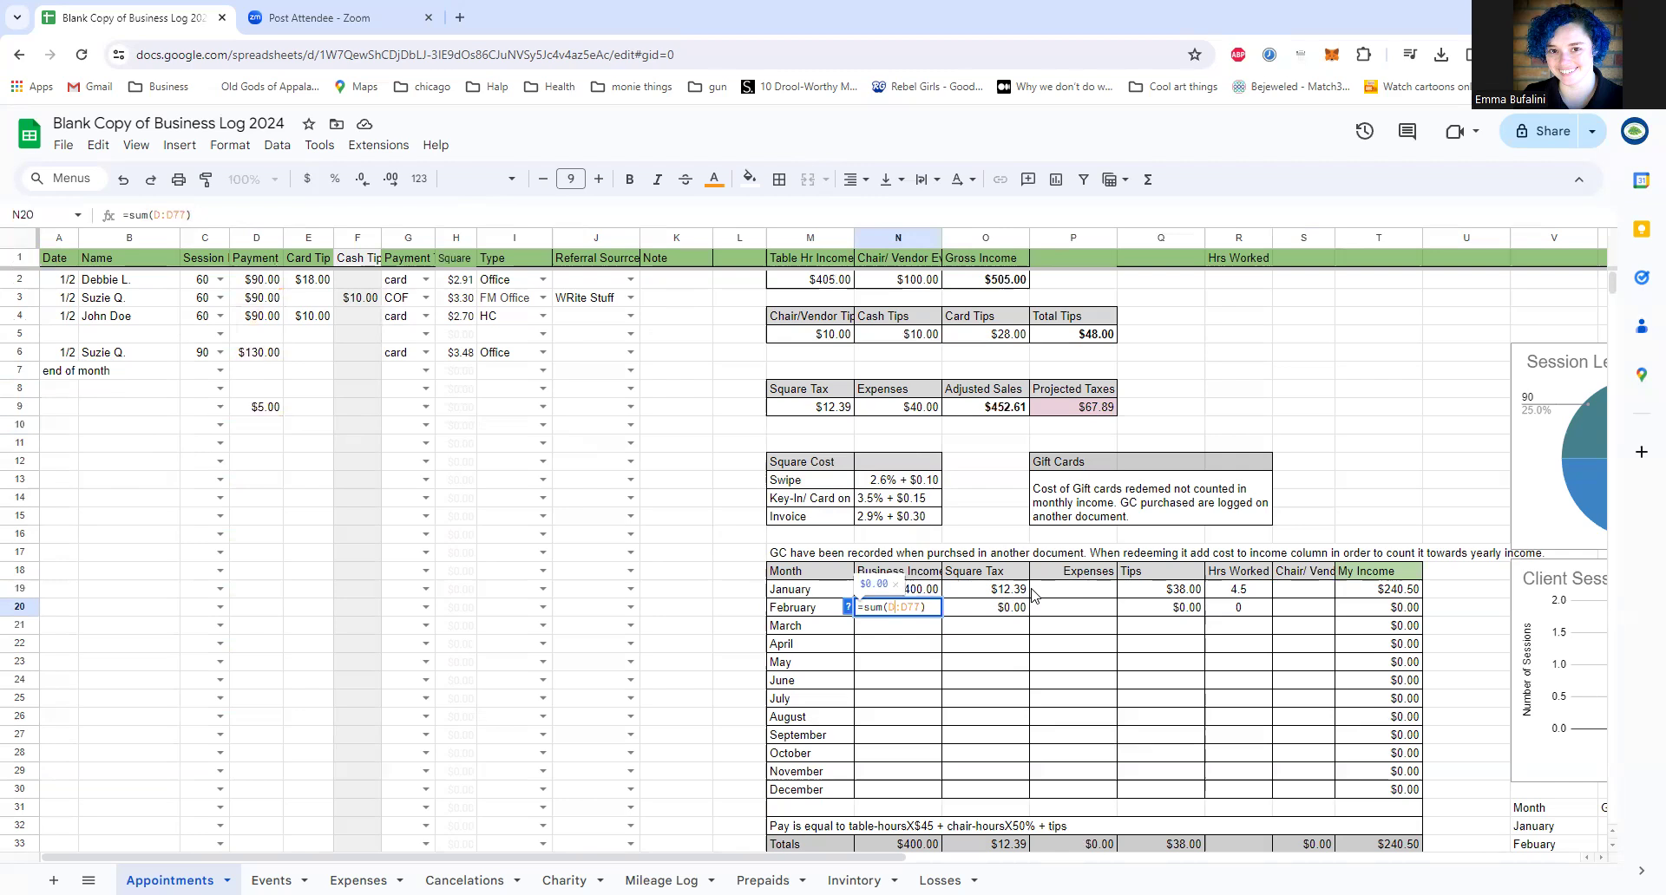
{"action": "type", "text": "8"}
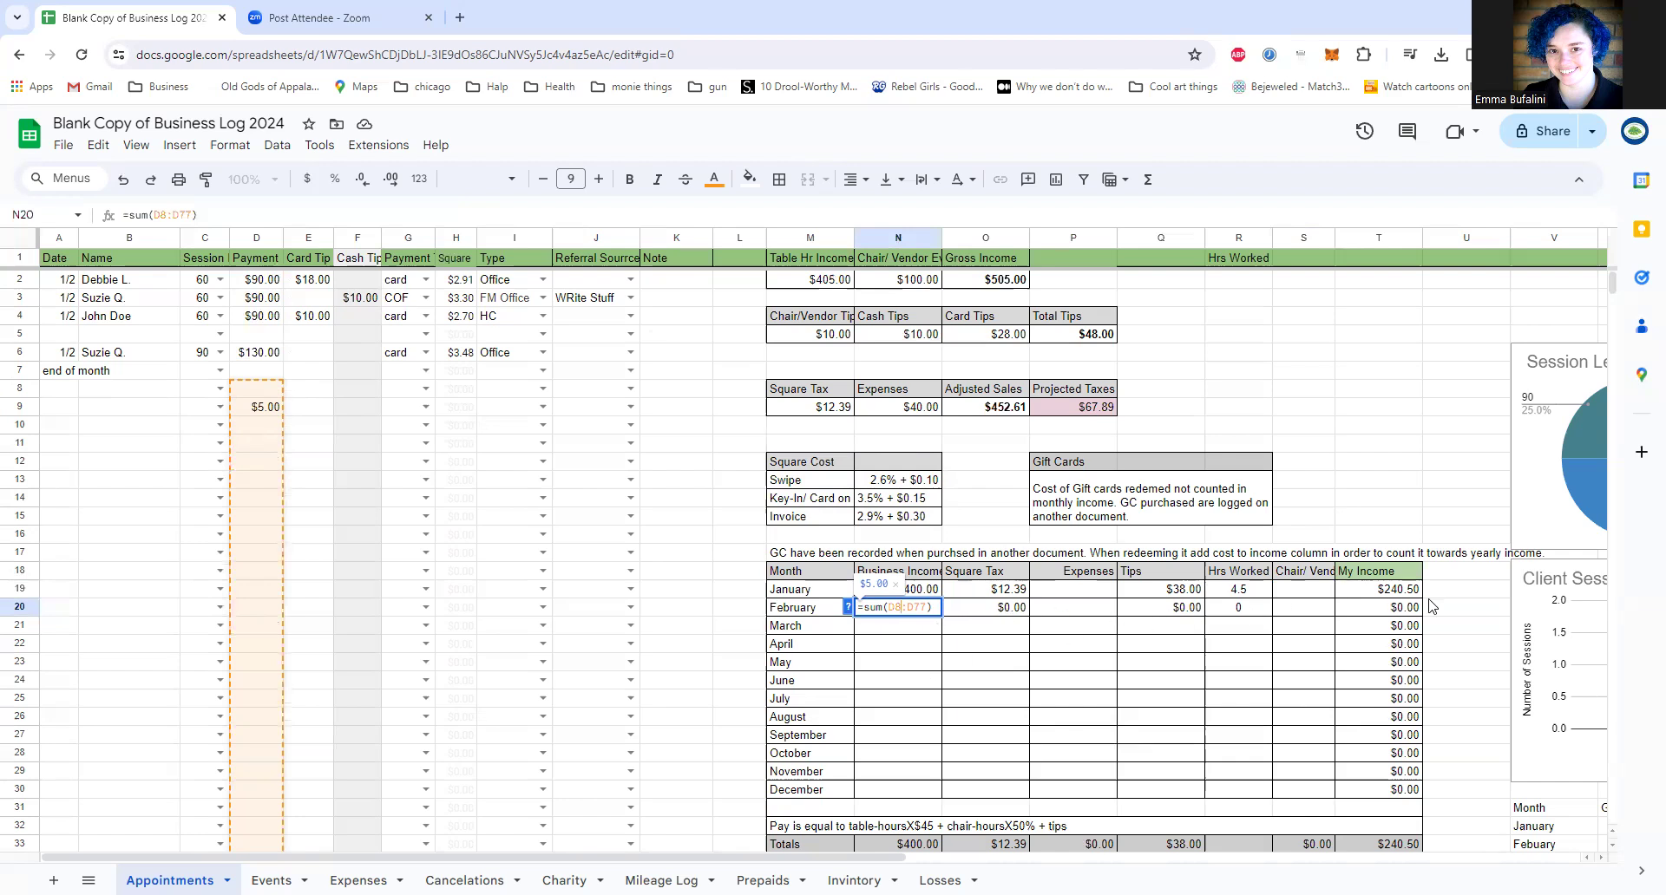
{"action": "scroll", "coordinate": [1182, 689], "scroll_direction": "down", "scroll_amount": 2}
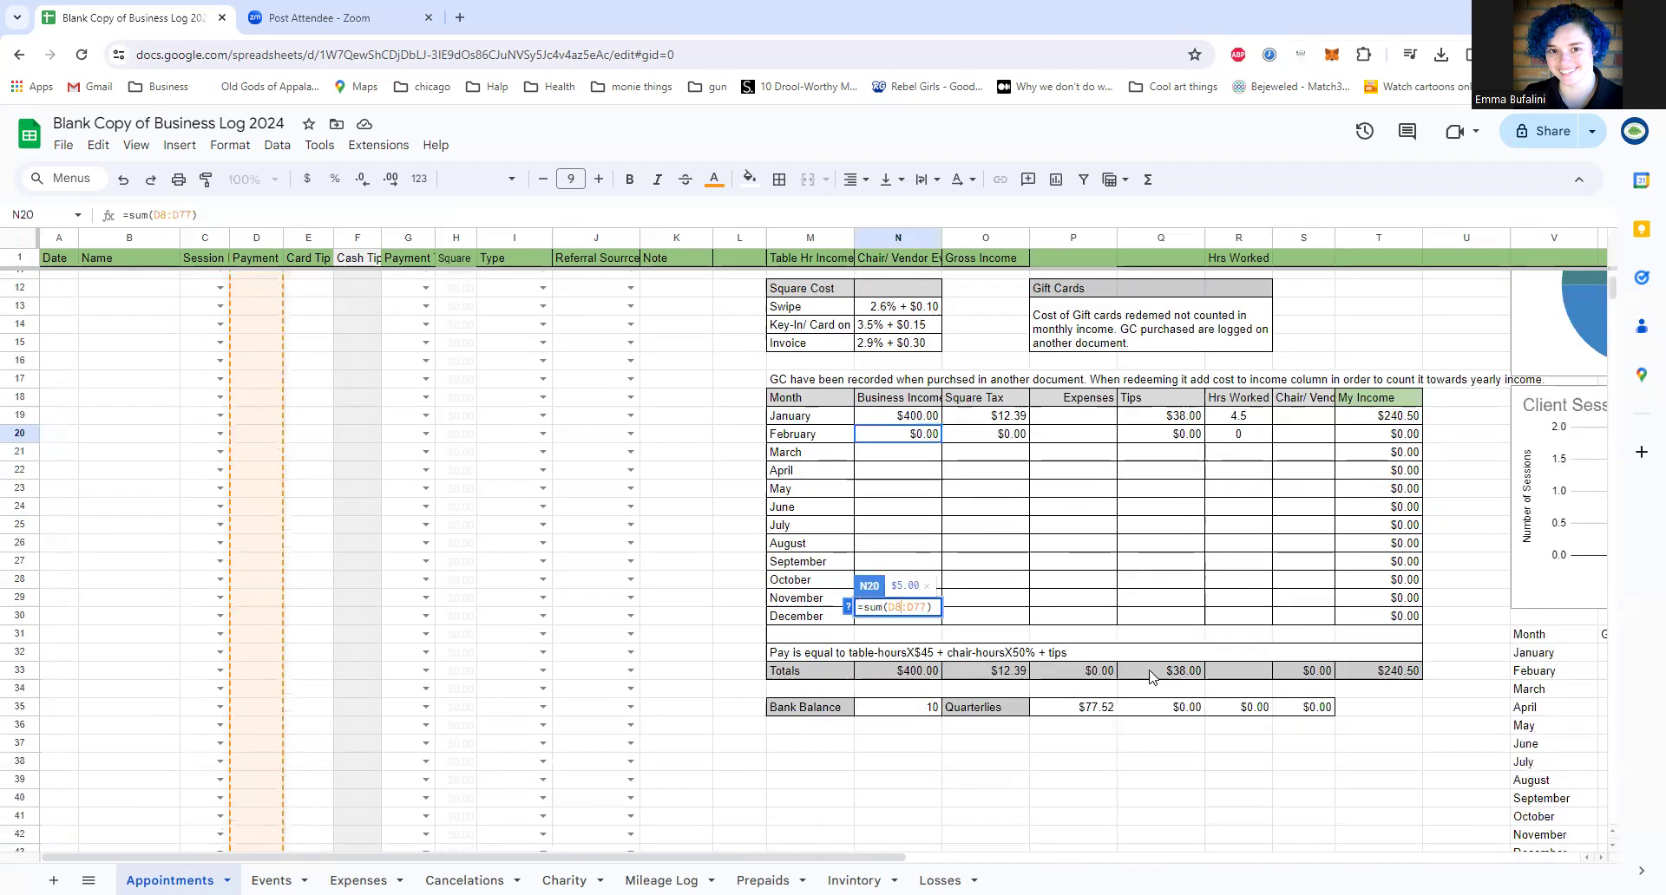
{"action": "key", "text": "Return"}
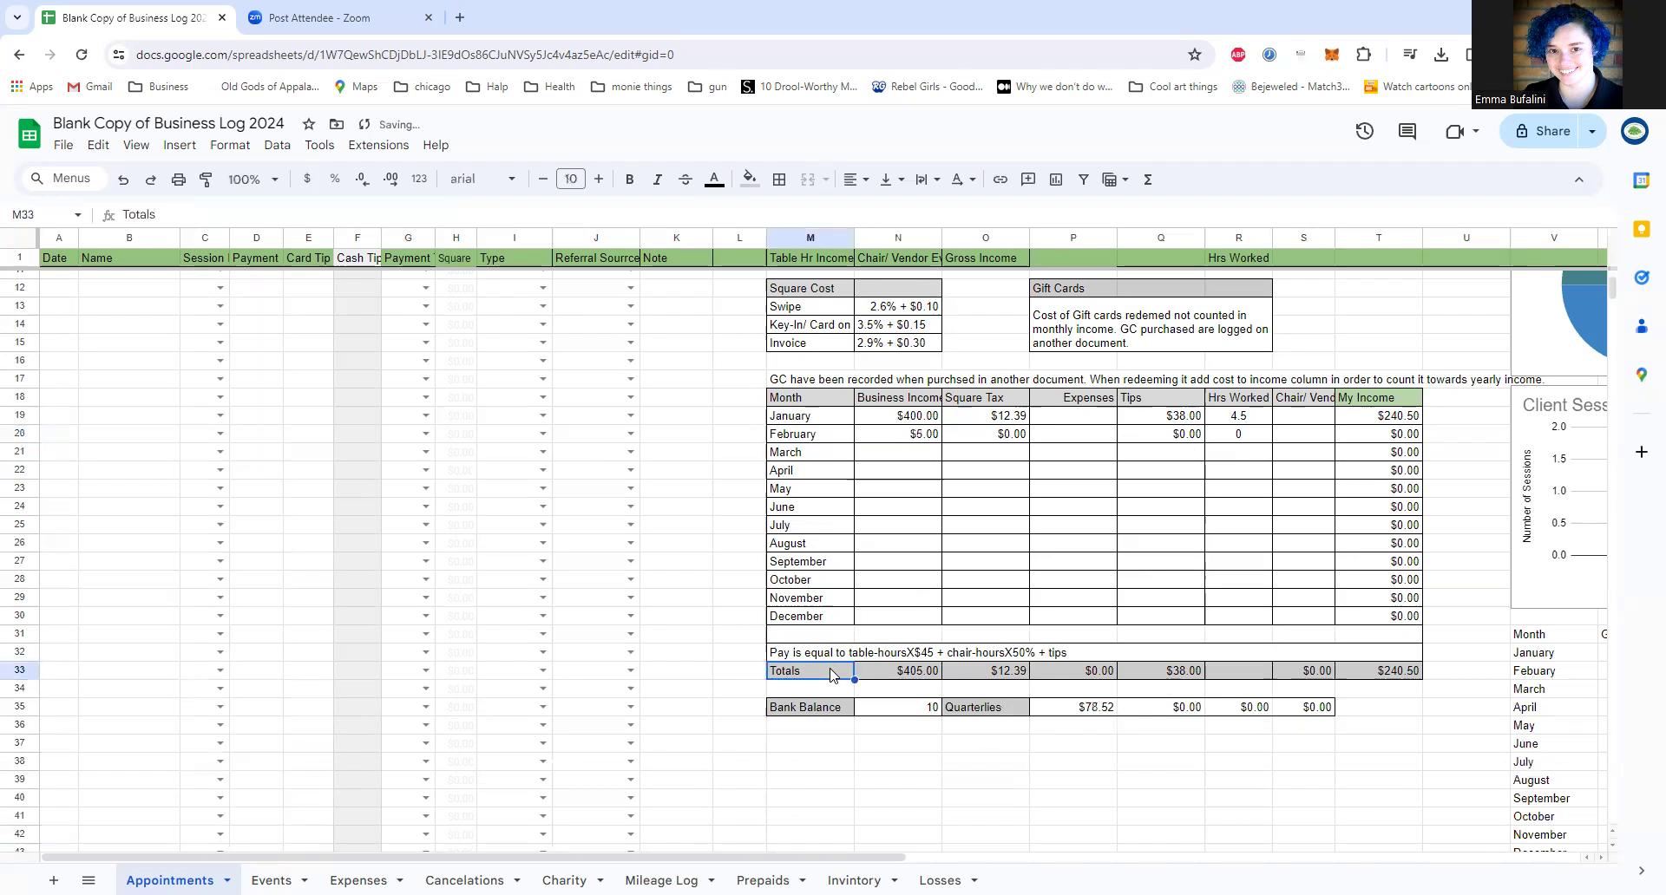
Step: Highlight the Totals row M33:T33, and select the Bank Balance label and its value cell
{"action": "left_click_drag", "start_coordinate": [833, 678], "coordinate": [1380, 681]}
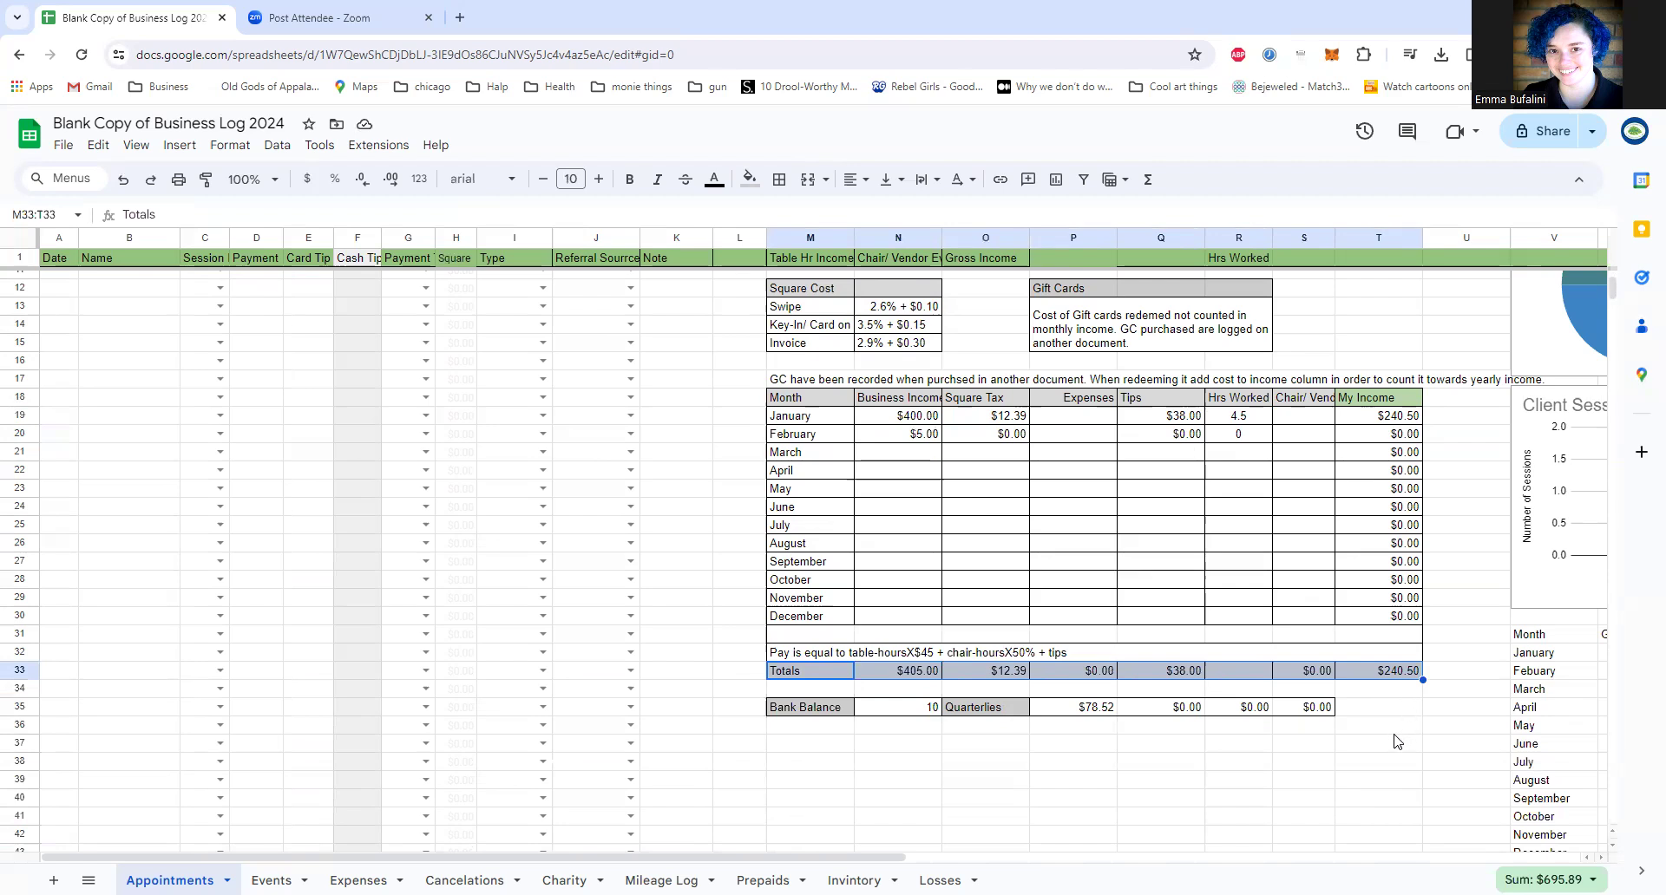
{"action": "left_click", "coordinate": [820, 709]}
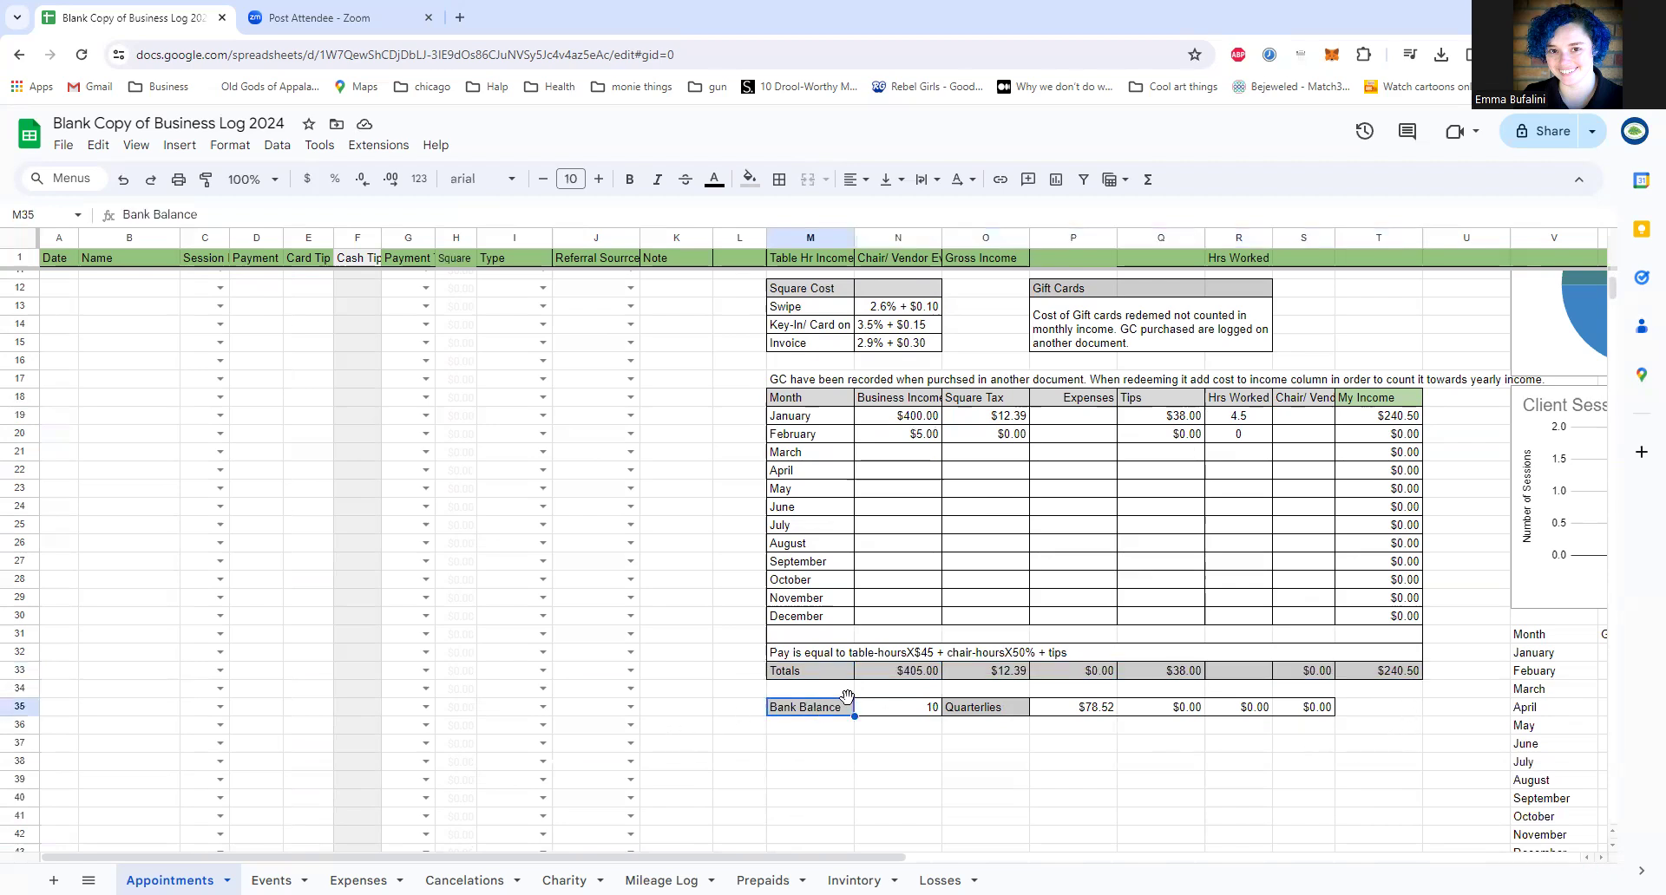
{"action": "left_click", "coordinate": [913, 710]}
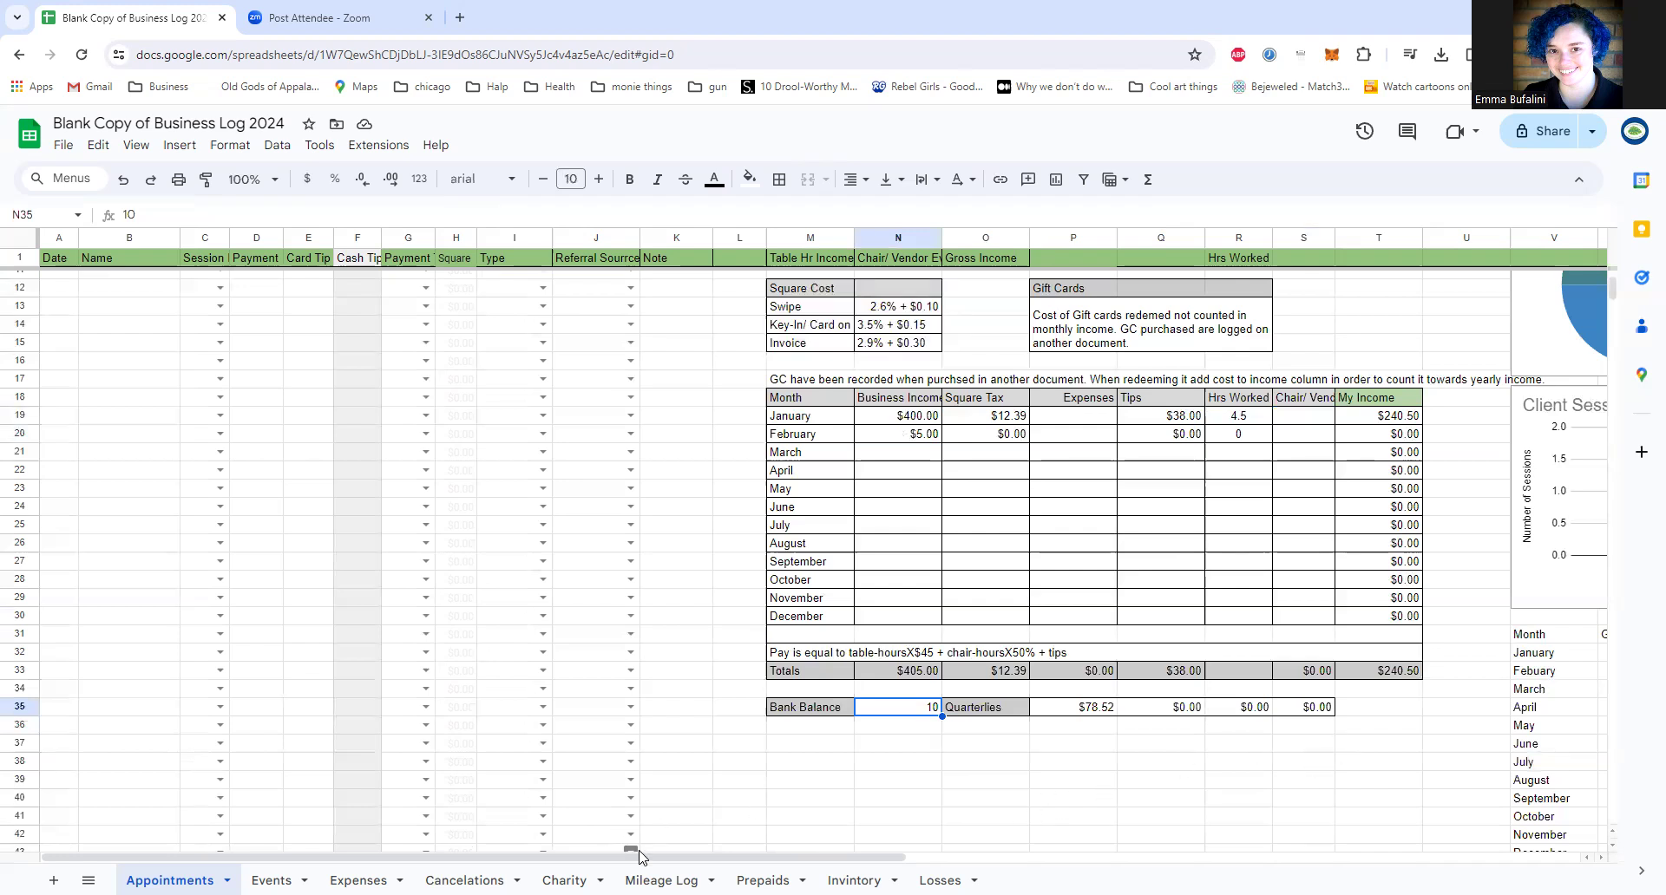
Step: Examine the session, payment method, referral and client charts, plus the monthly income table and Income Growth chart
{"action": "left_click_drag", "start_coordinate": [677, 857], "coordinate": [1354, 859]}
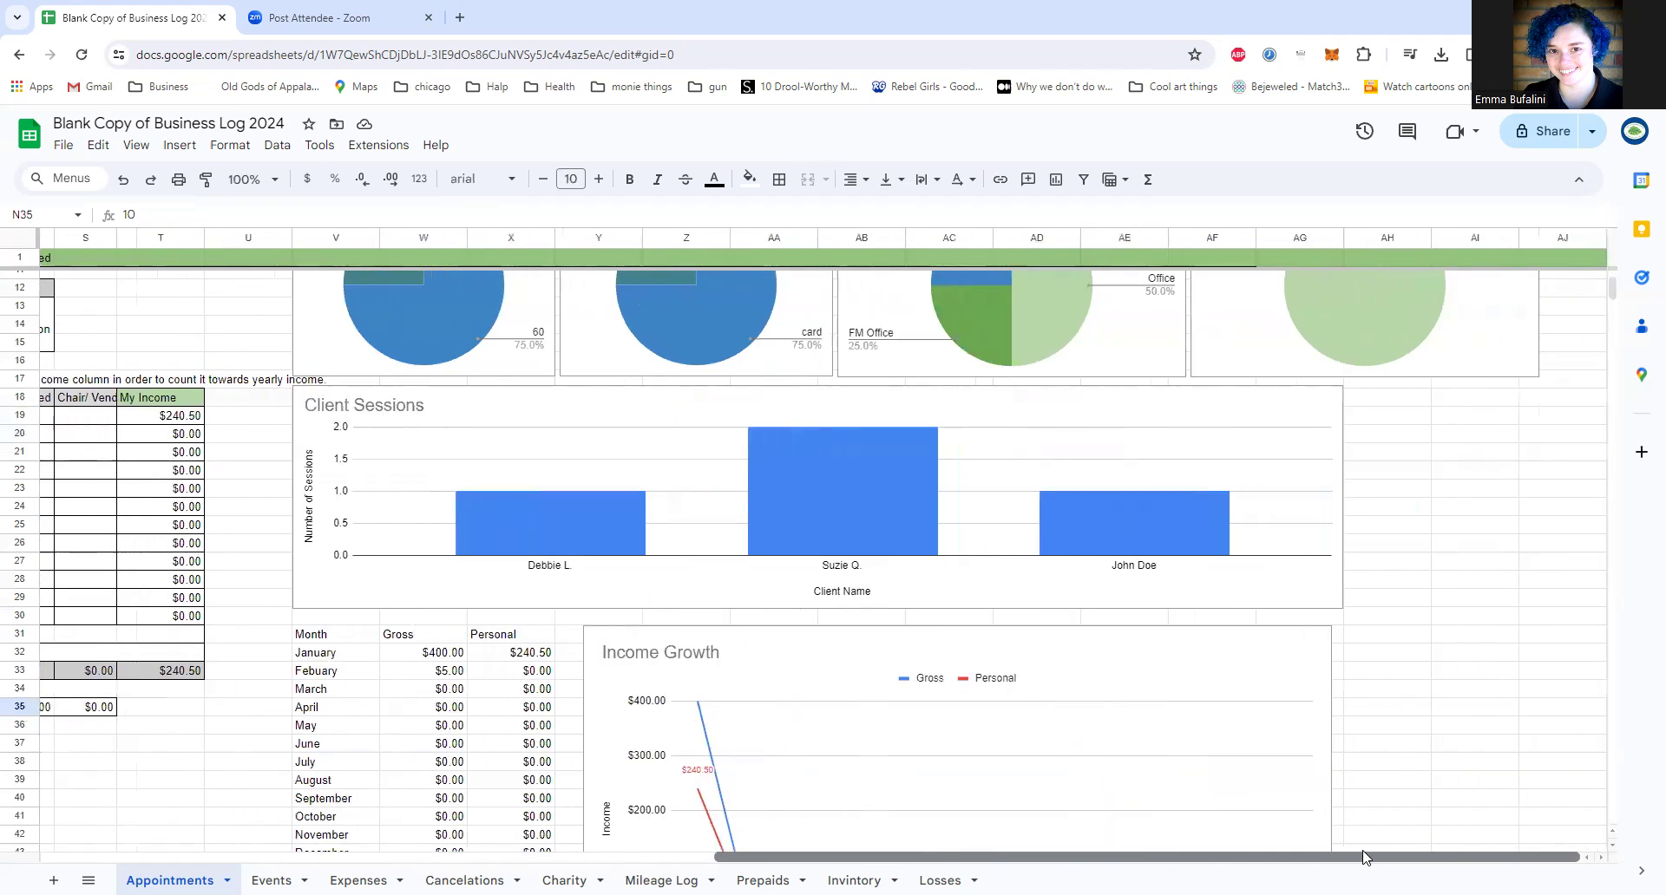
{"action": "scroll", "coordinate": [1360, 791], "scroll_direction": "up", "scroll_amount": 3}
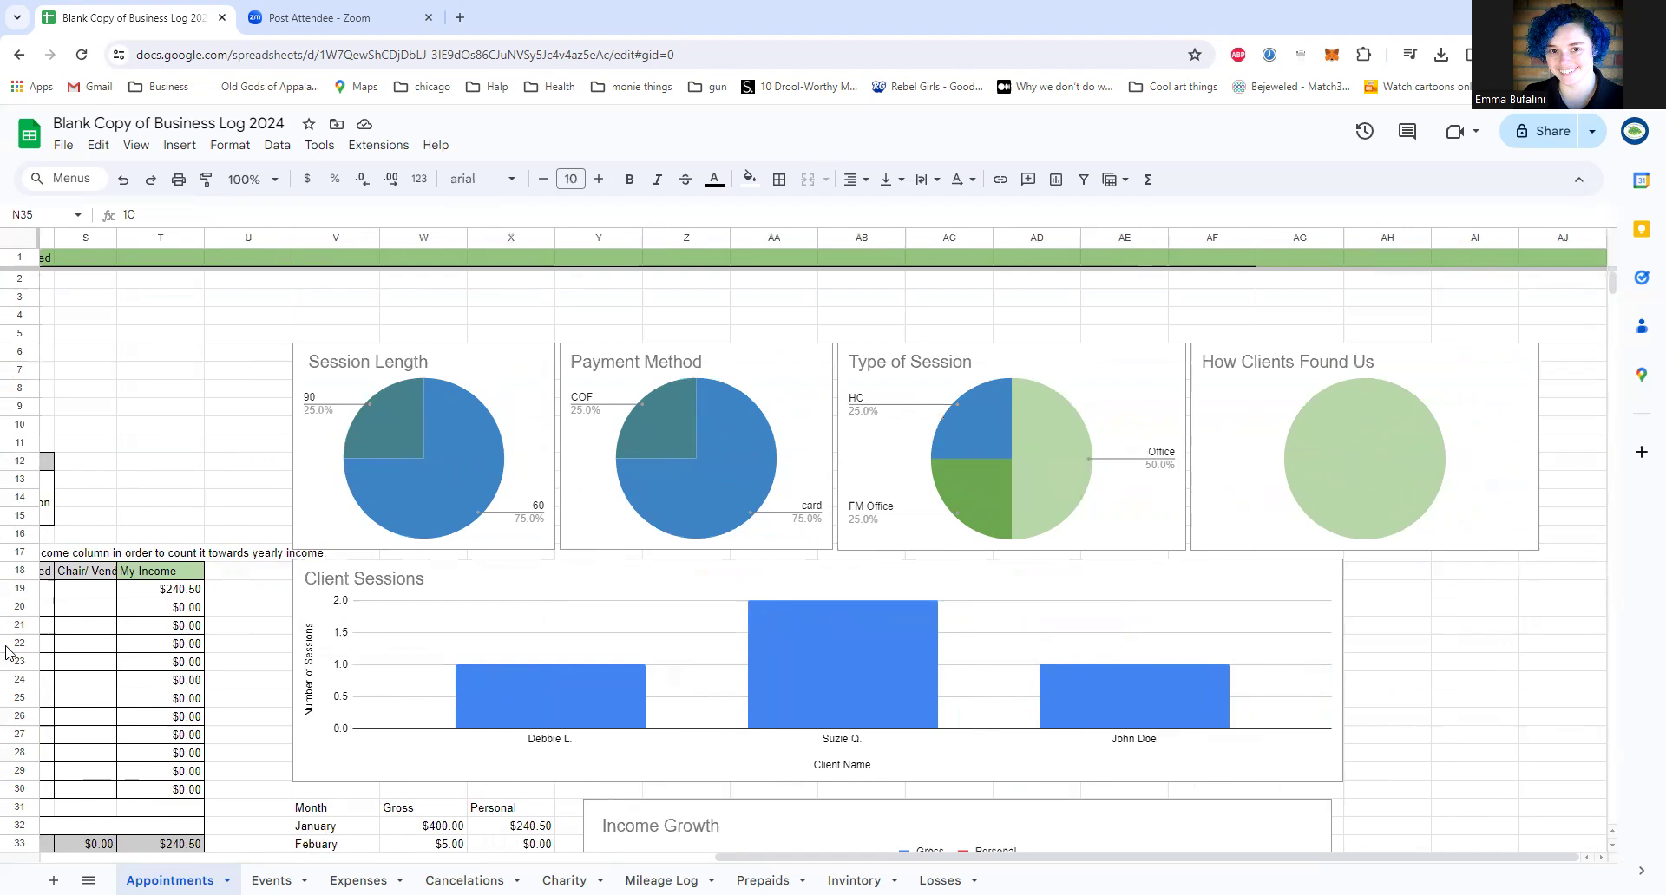
{"action": "scroll", "coordinate": [926, 743], "scroll_direction": "down", "scroll_amount": 1}
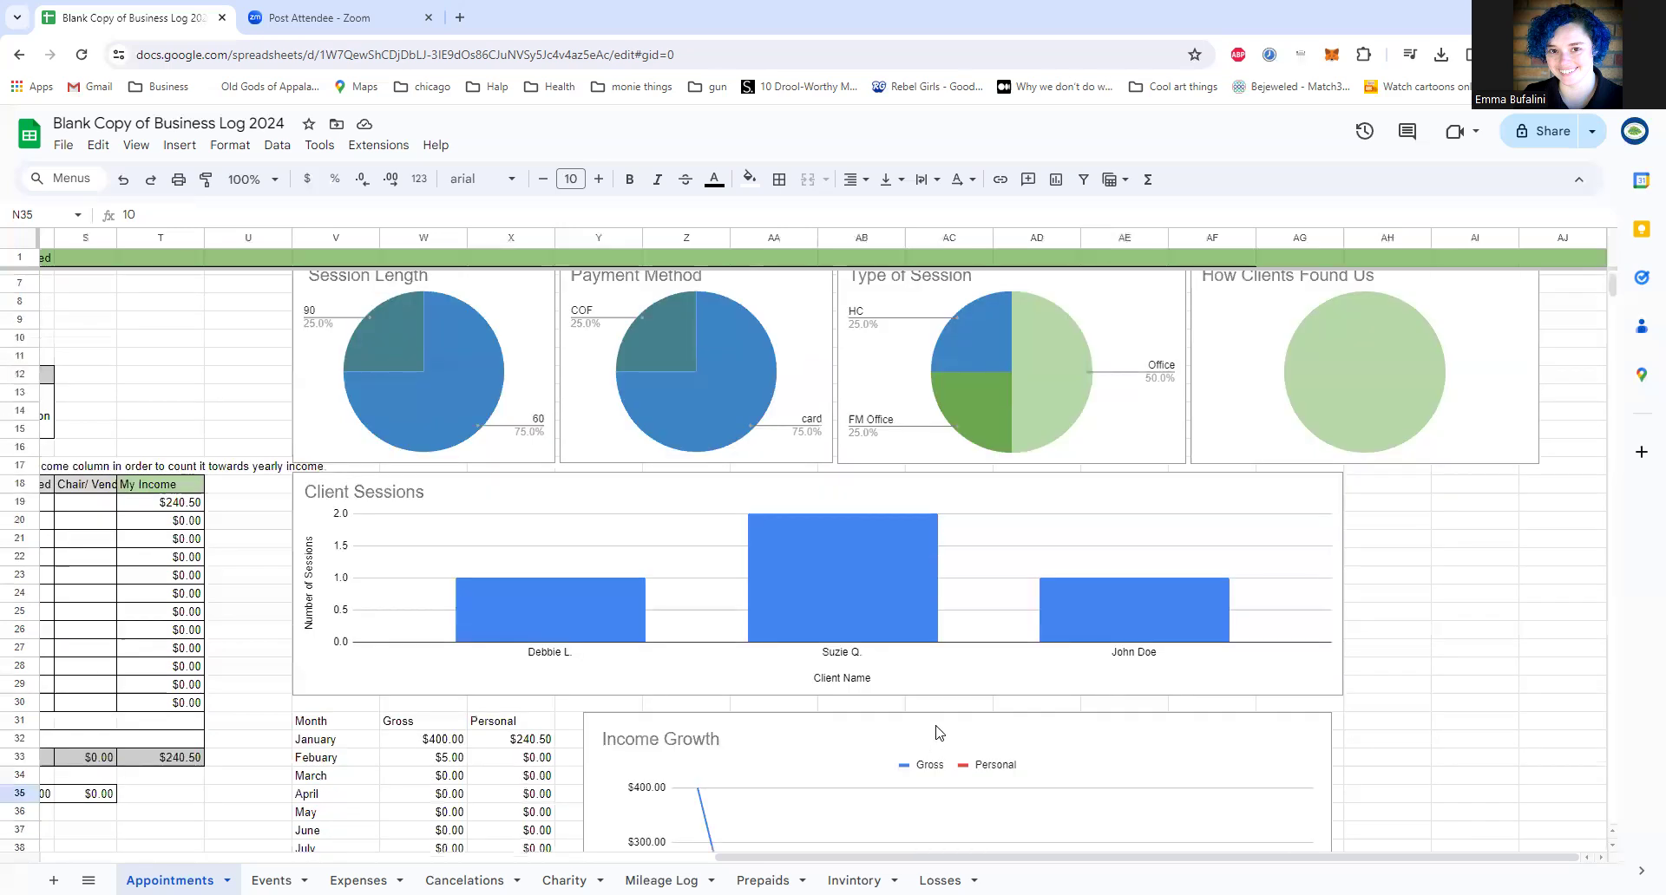
{"action": "scroll", "coordinate": [937, 733], "scroll_direction": "down", "scroll_amount": 2}
{"action": "scroll", "coordinate": [954, 729], "scroll_direction": "down", "scroll_amount": 1}
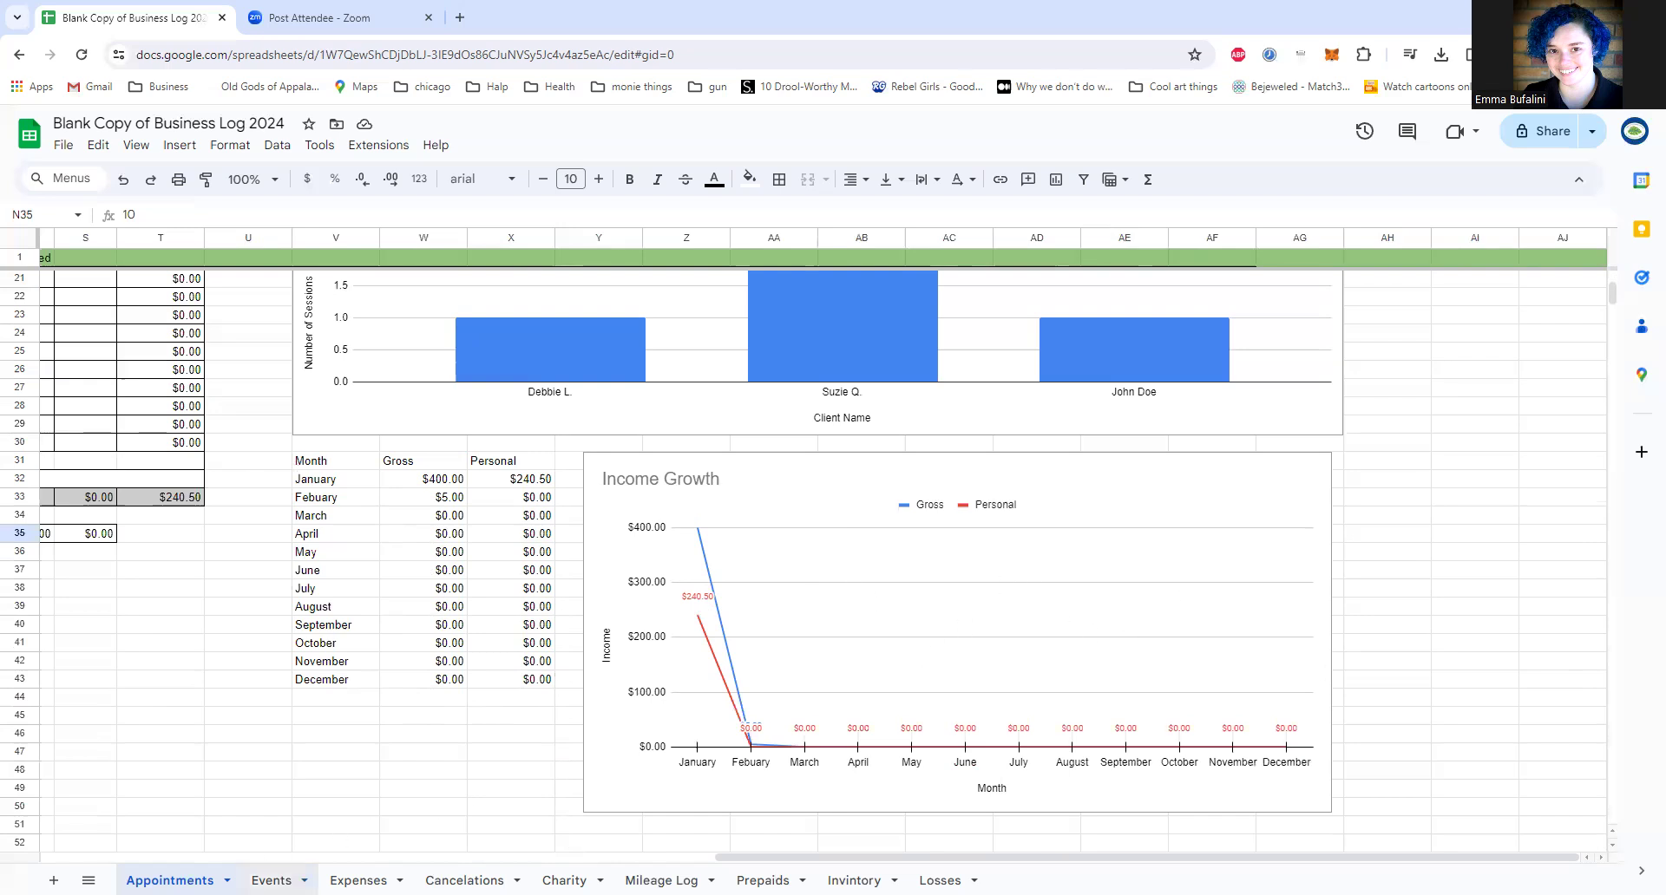
Step: Open the Events sheet
{"action": "left_click", "coordinate": [271, 880]}
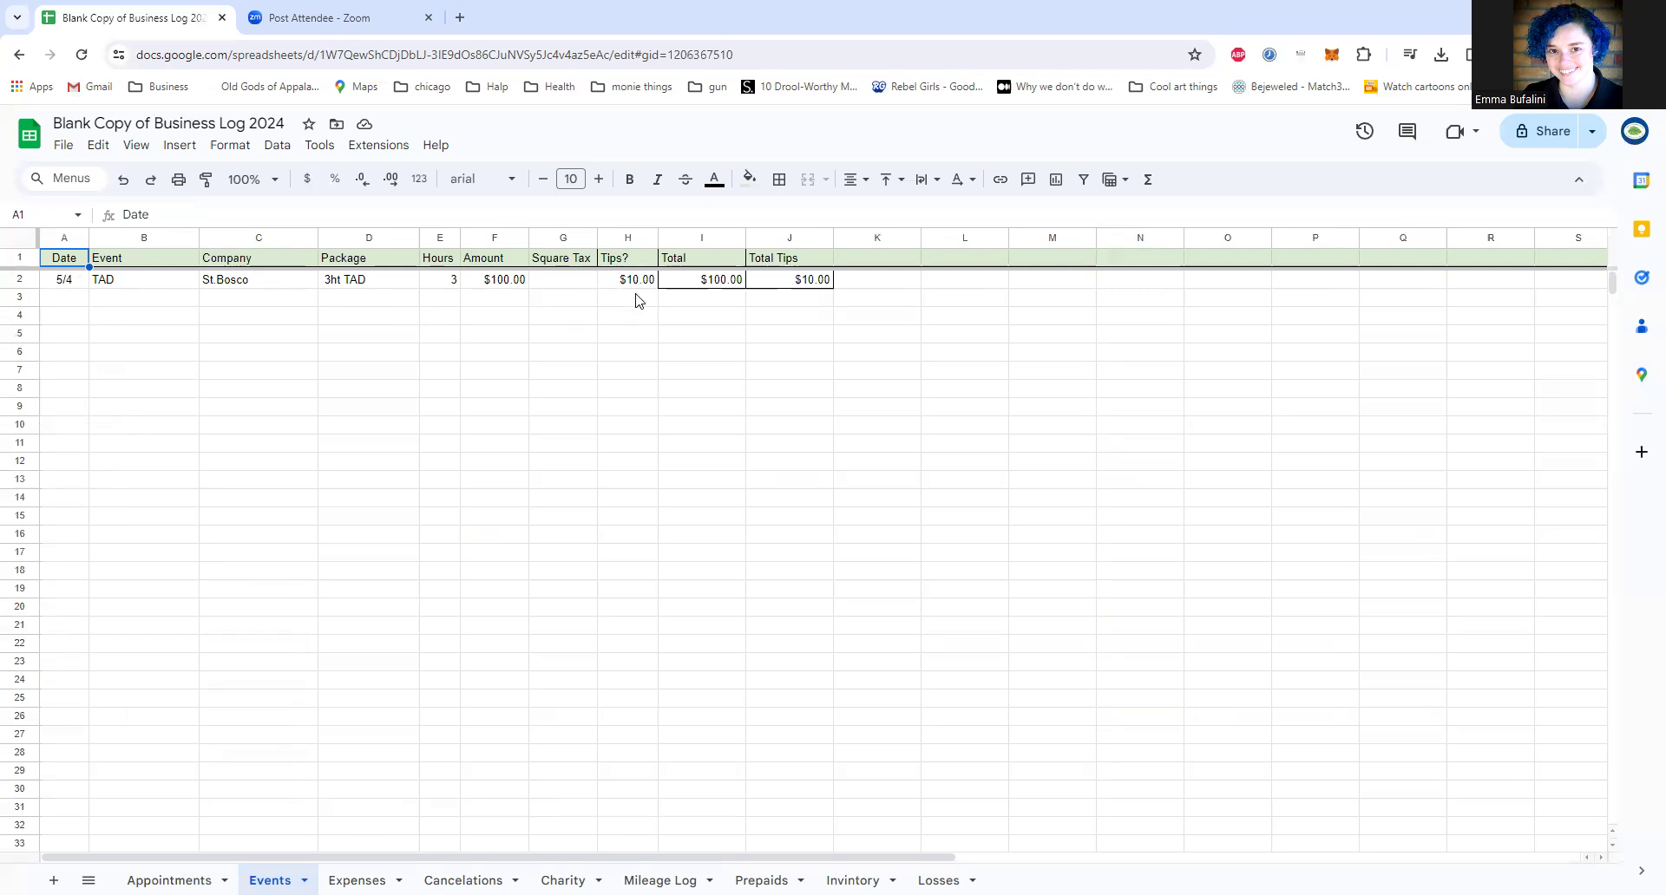
Step: Check the event's Total formula in I2 and Amount in F2, and return to the monthly summary table on the Appointments sheet
{"action": "left_click", "coordinate": [706, 289]}
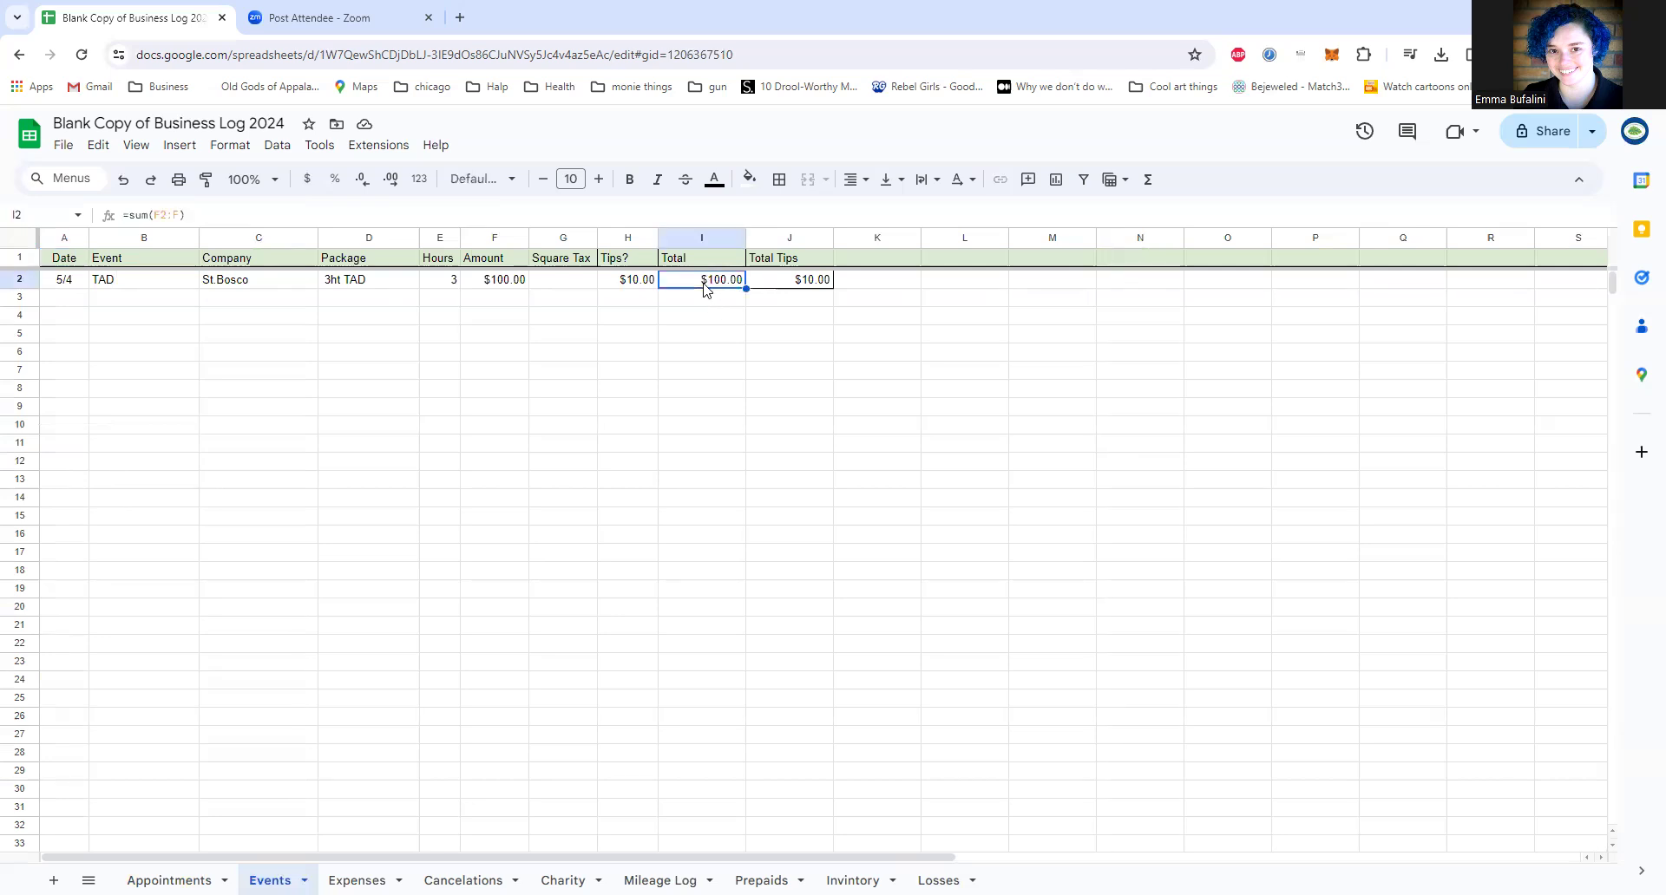
{"action": "left_click", "coordinate": [491, 288]}
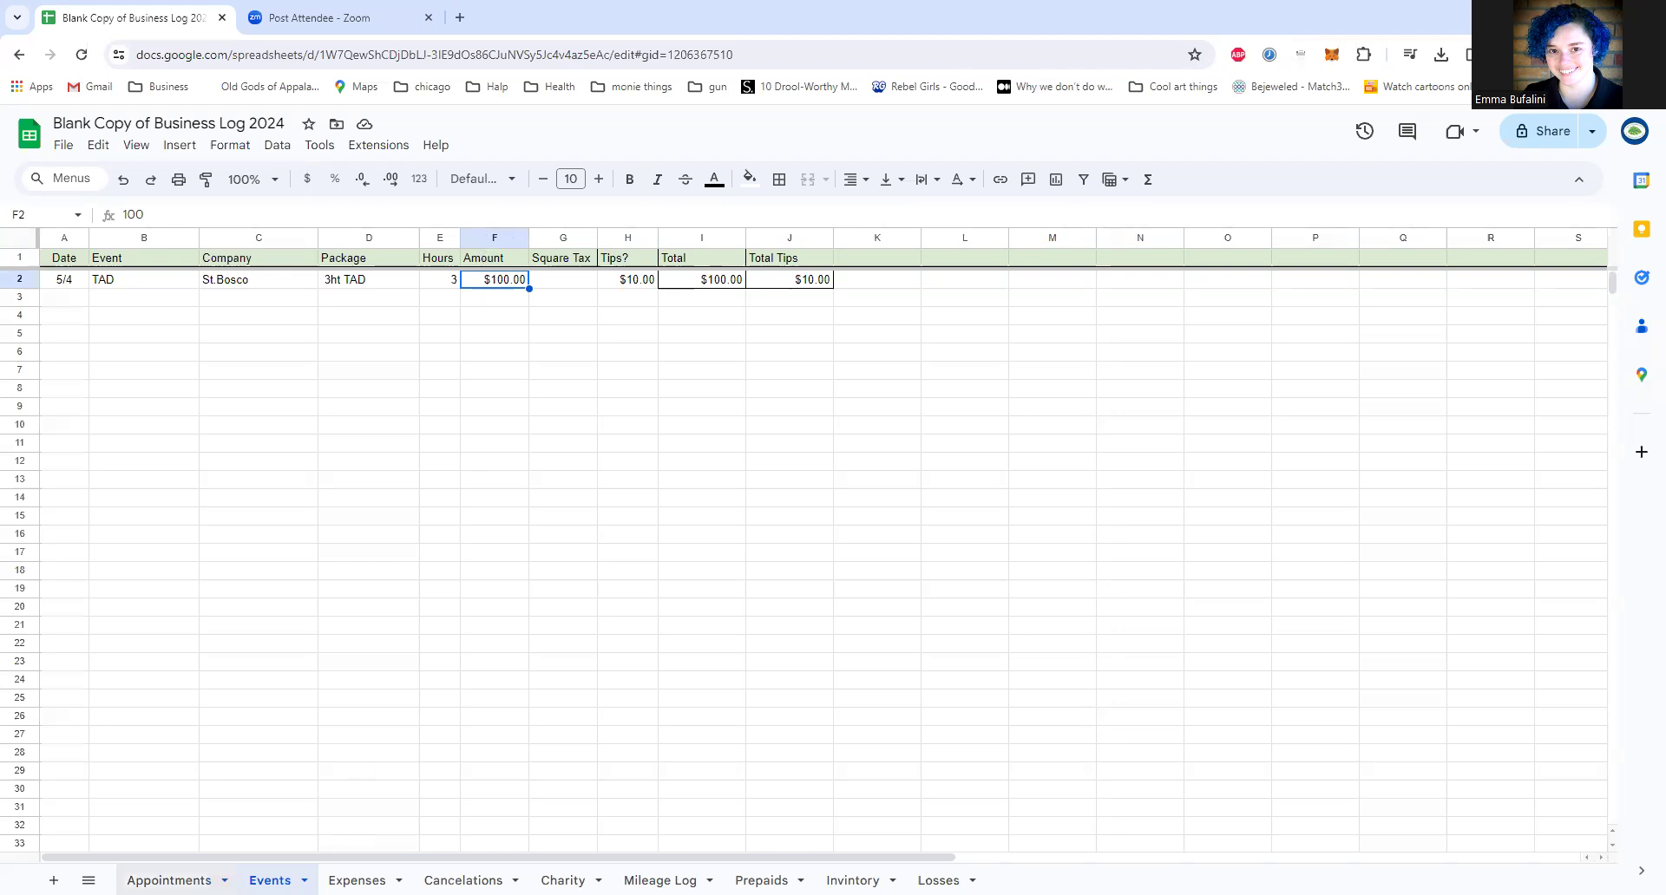
{"action": "left_click", "coordinate": [169, 880]}
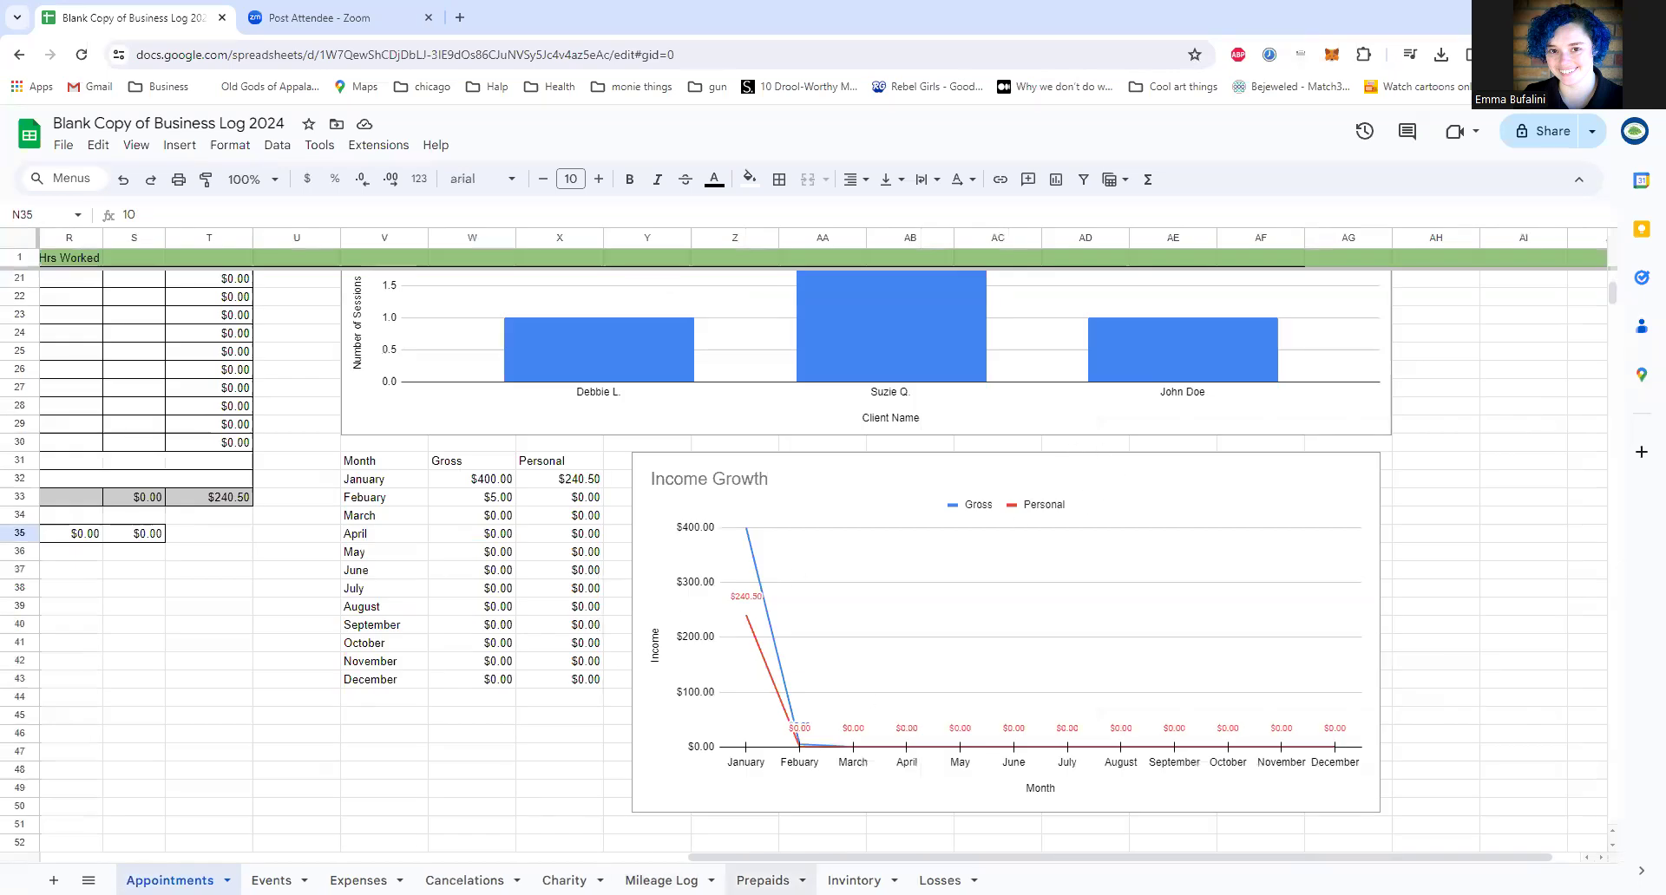
{"action": "left_click_drag", "start_coordinate": [771, 858], "coordinate": [351, 851]}
{"action": "scroll", "coordinate": [742, 623], "scroll_direction": "up", "scroll_amount": 5}
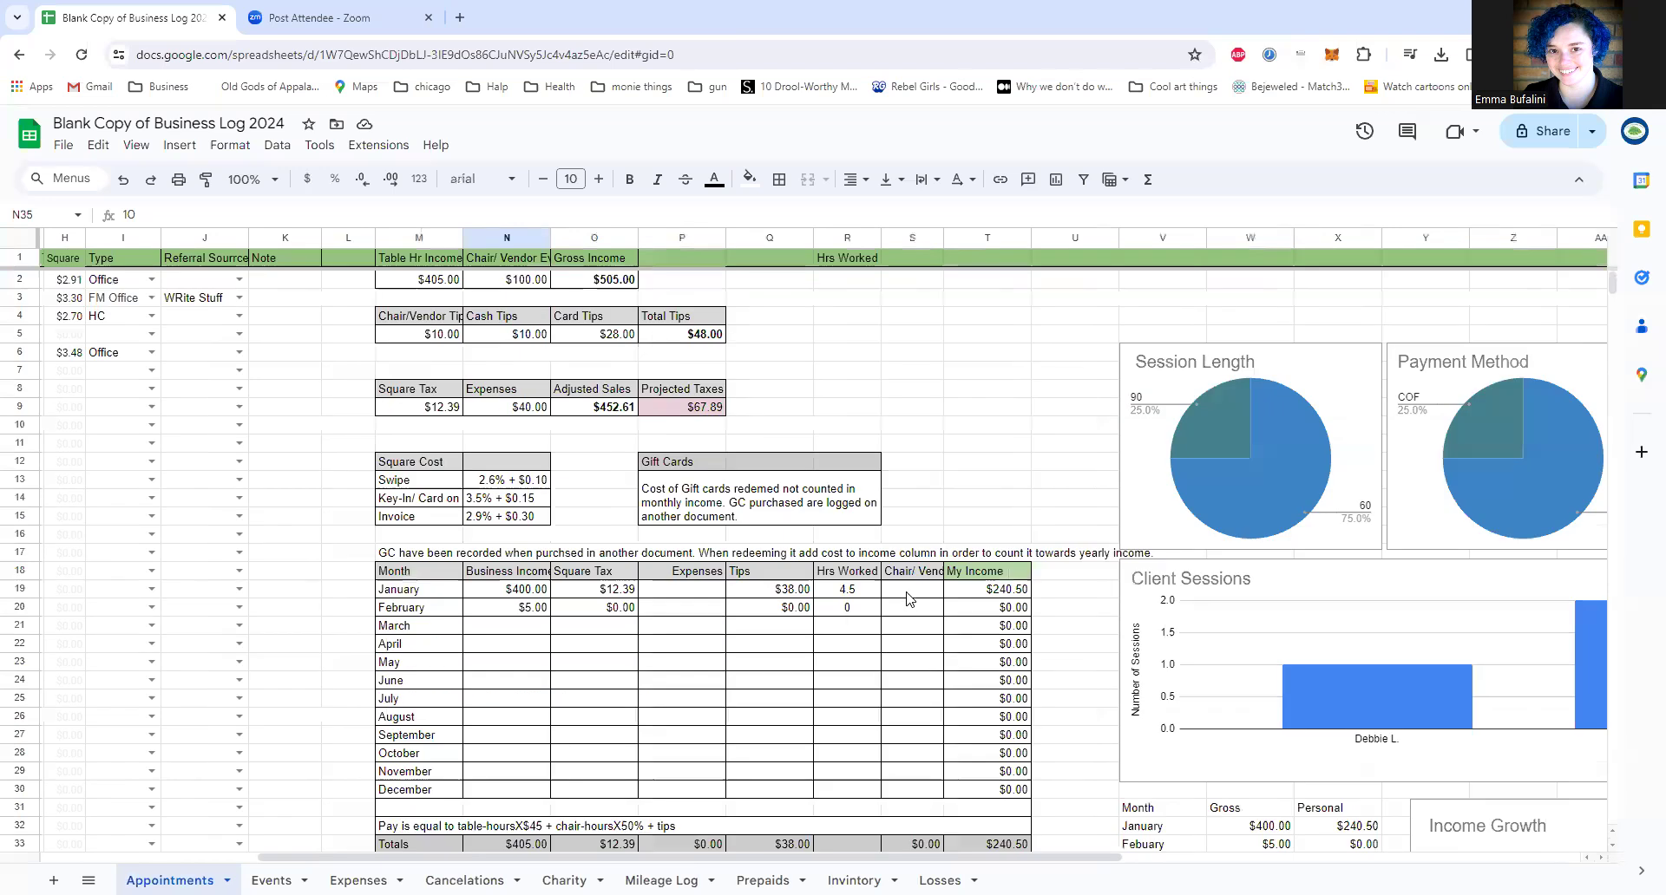
Step: Enter 100 as January's Chair/Vendor value in S19
{"action": "left_click", "coordinate": [909, 592]}
{"action": "type", "text": "100"}
{"action": "key", "text": "Return"}
{"action": "key", "text": "Up"}
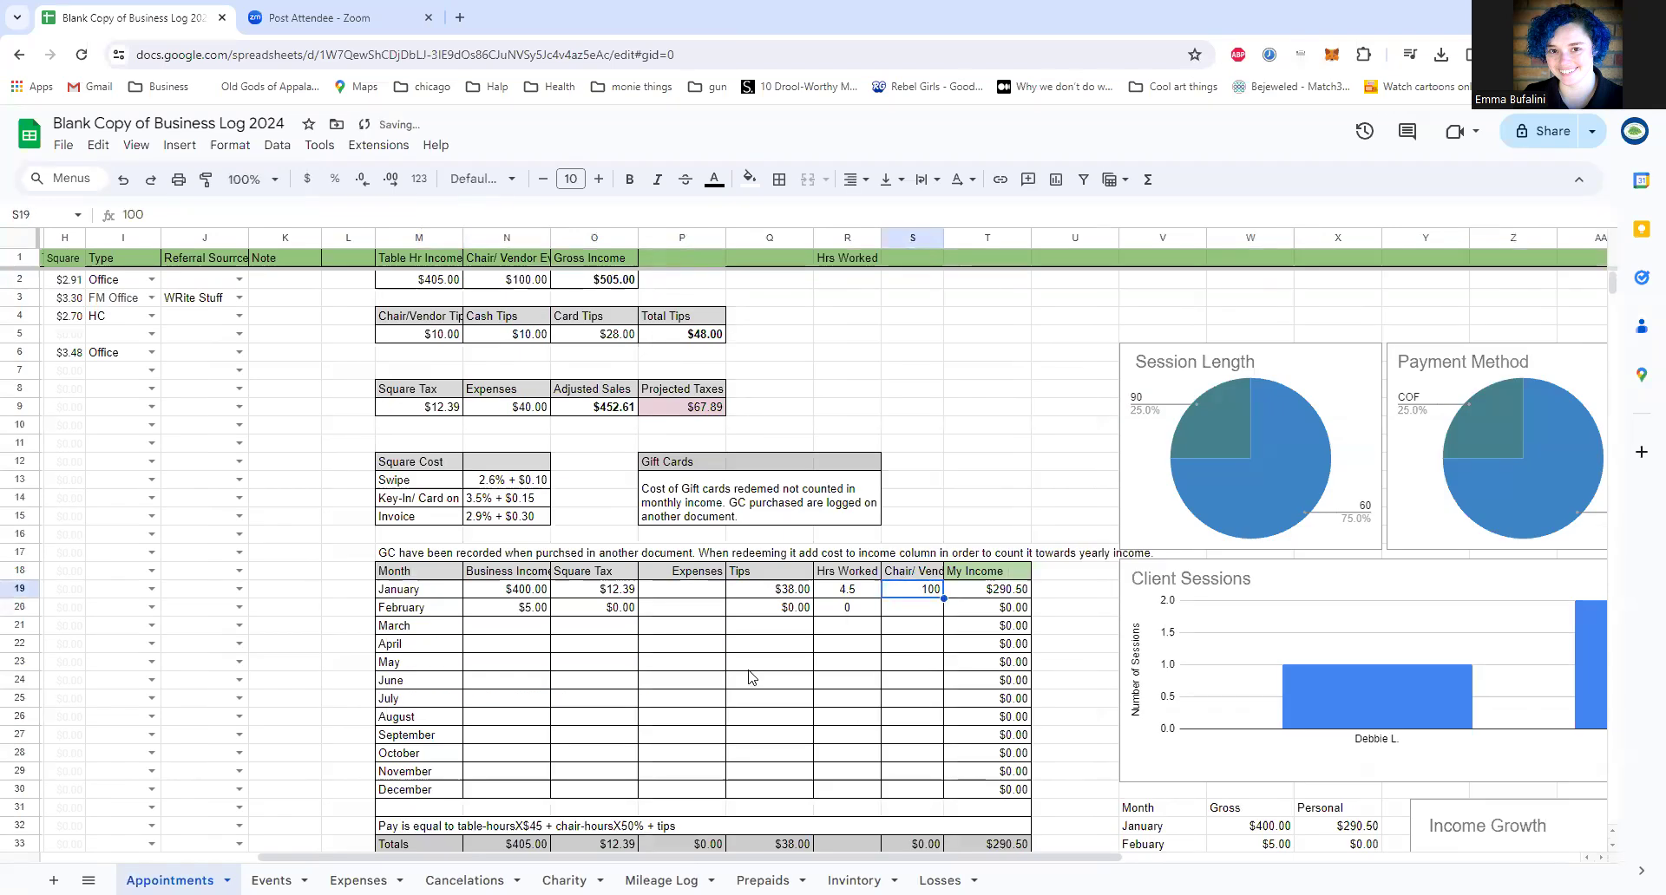
Step: Begin a sum formula in S19 for January's Chair/Vendor value that references the Events sheet, entering =sum(Events!)
{"action": "key", "text": "Left"}
{"action": "type", "text": "=sum("}
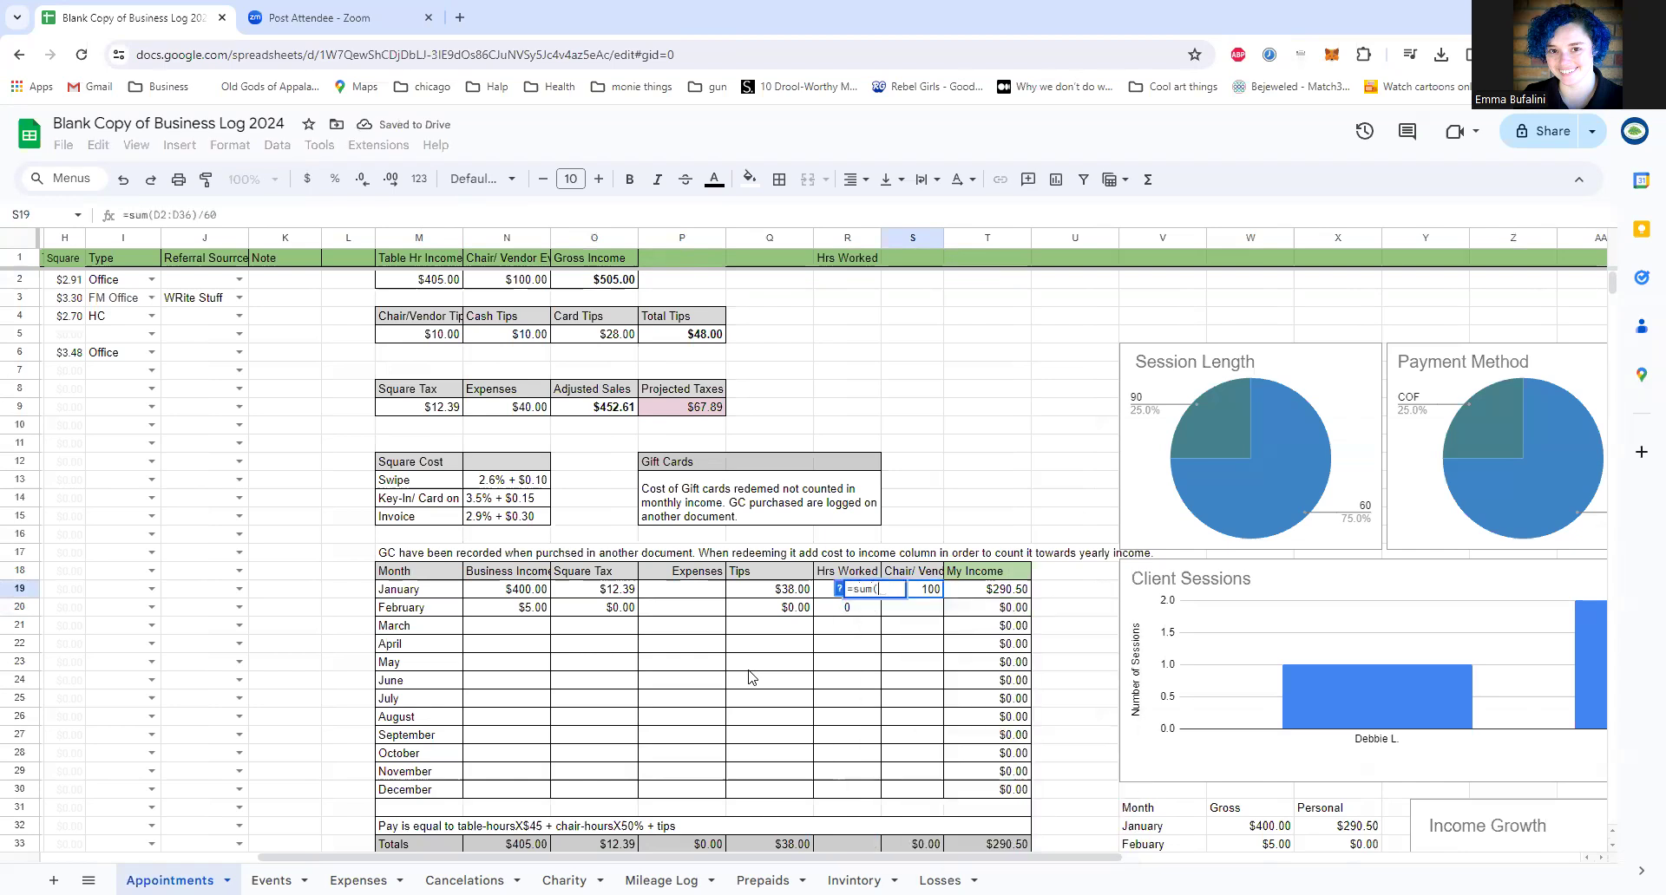
{"action": "type", "text": "Events!"}
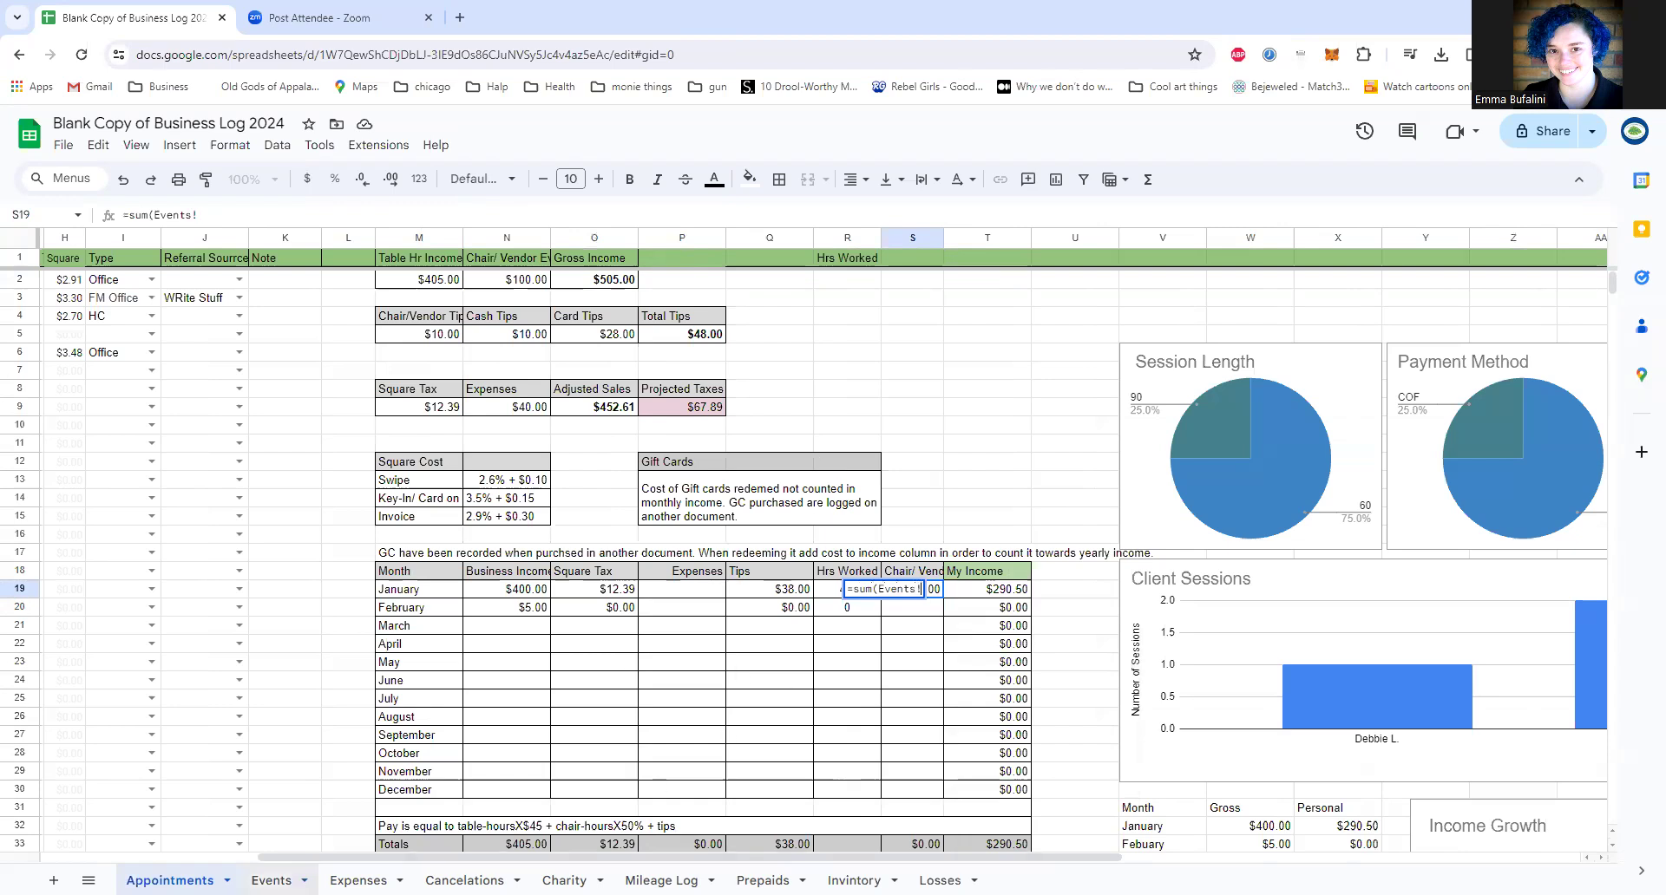
{"action": "left_click", "coordinate": [272, 880]}
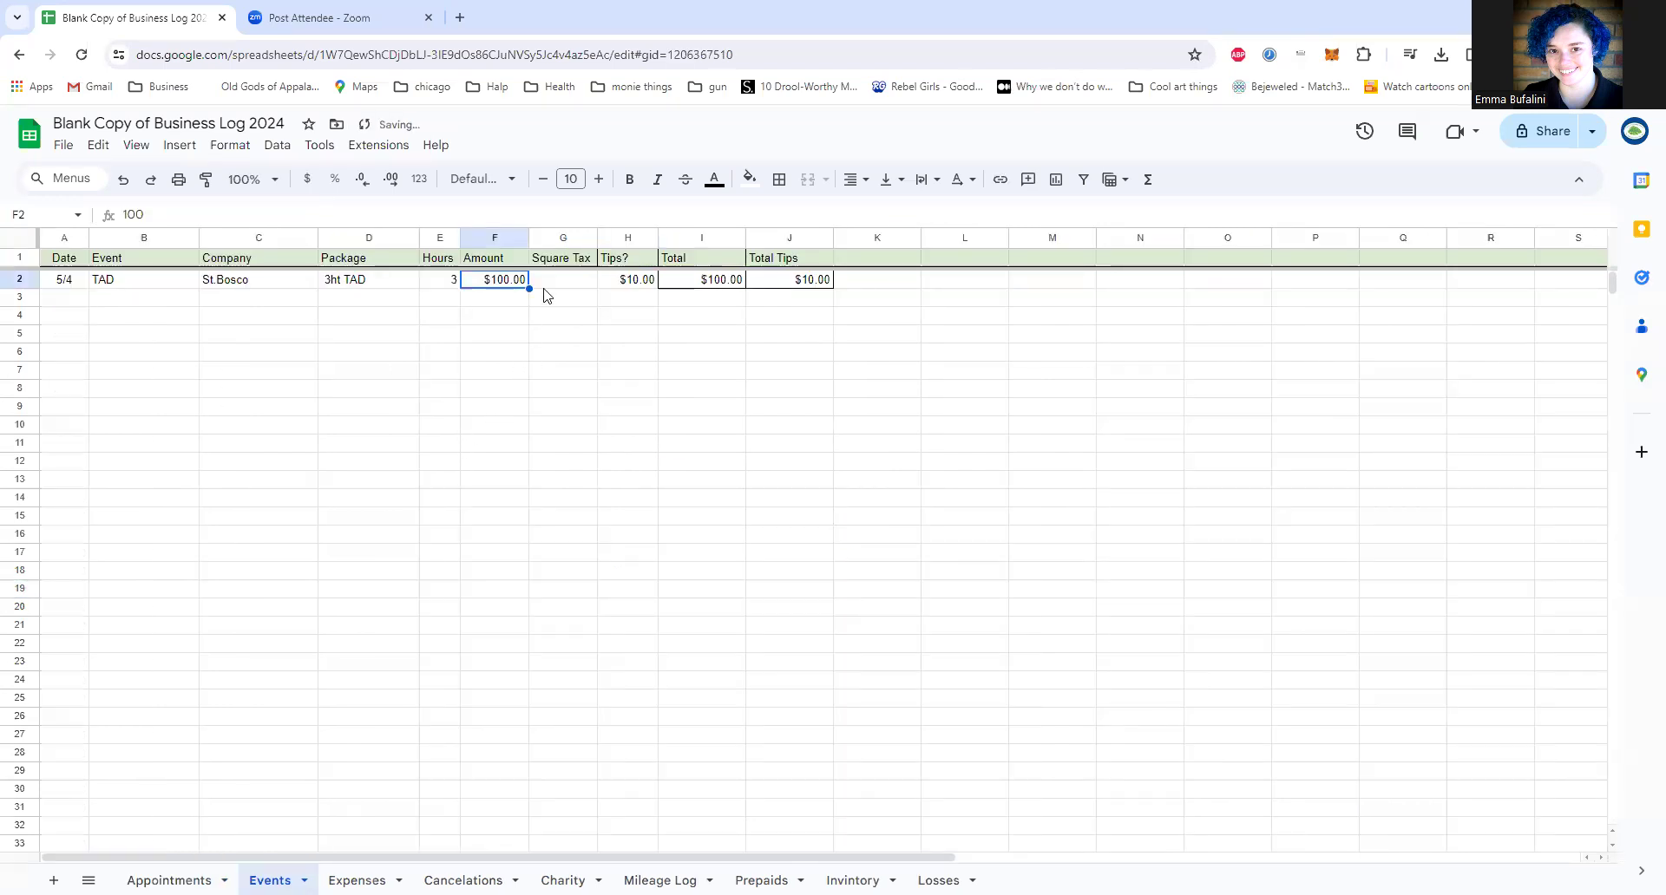
{"action": "key", "text": "Return"}
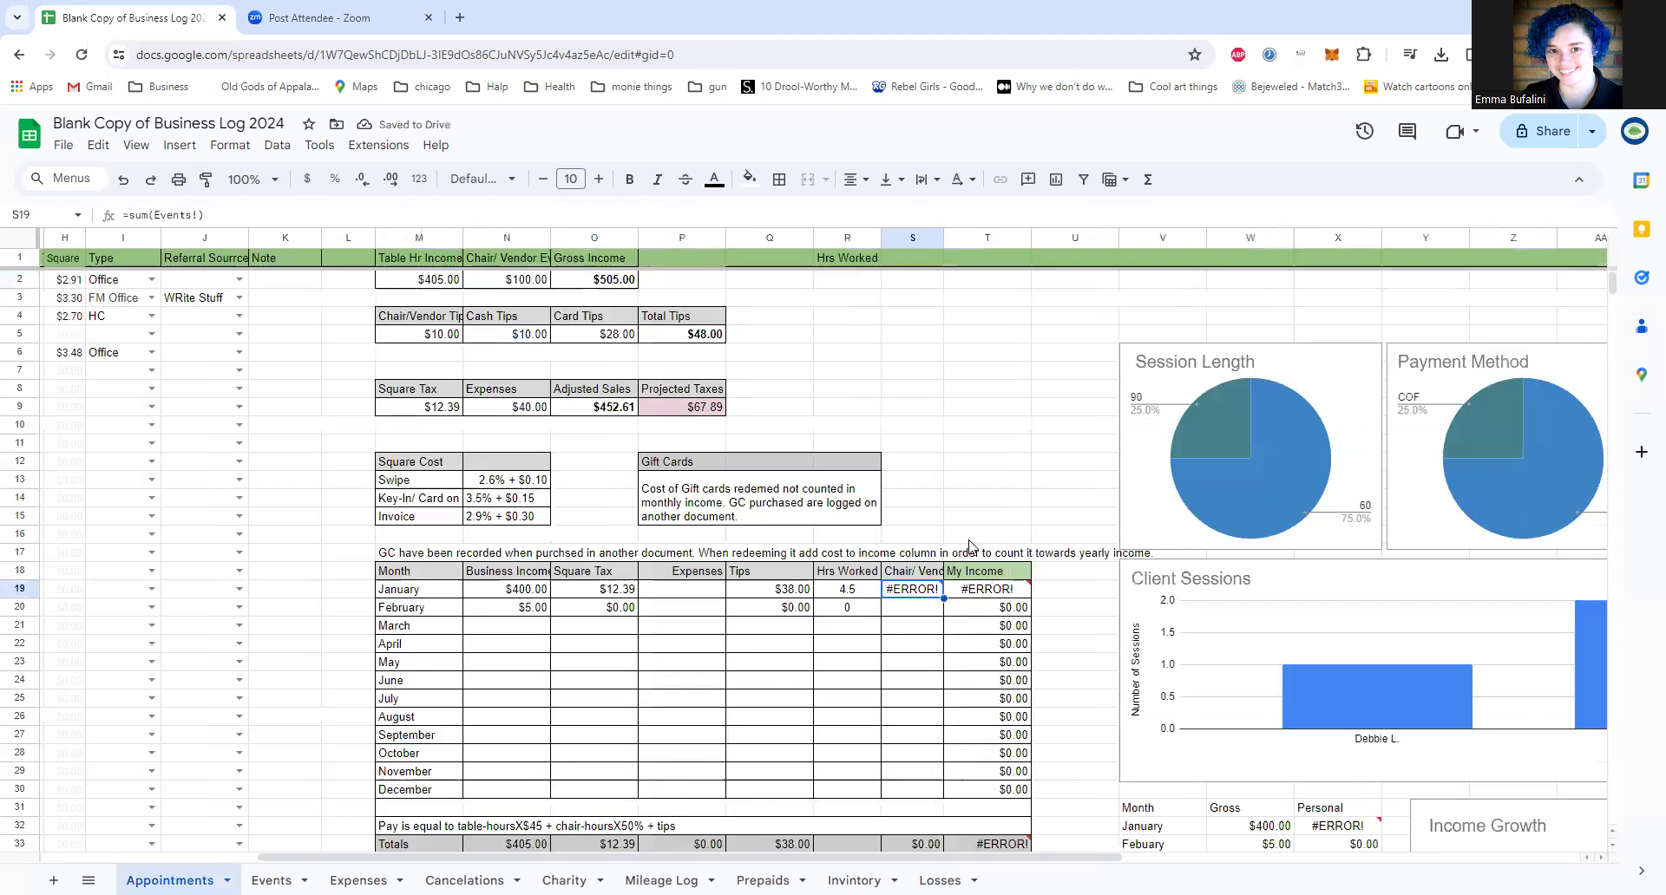
Step: Complete January's Chair/Vendor formula in S19 as =sum(Events!F2) and select the cell to check it
{"action": "double_click", "coordinate": [915, 589]}
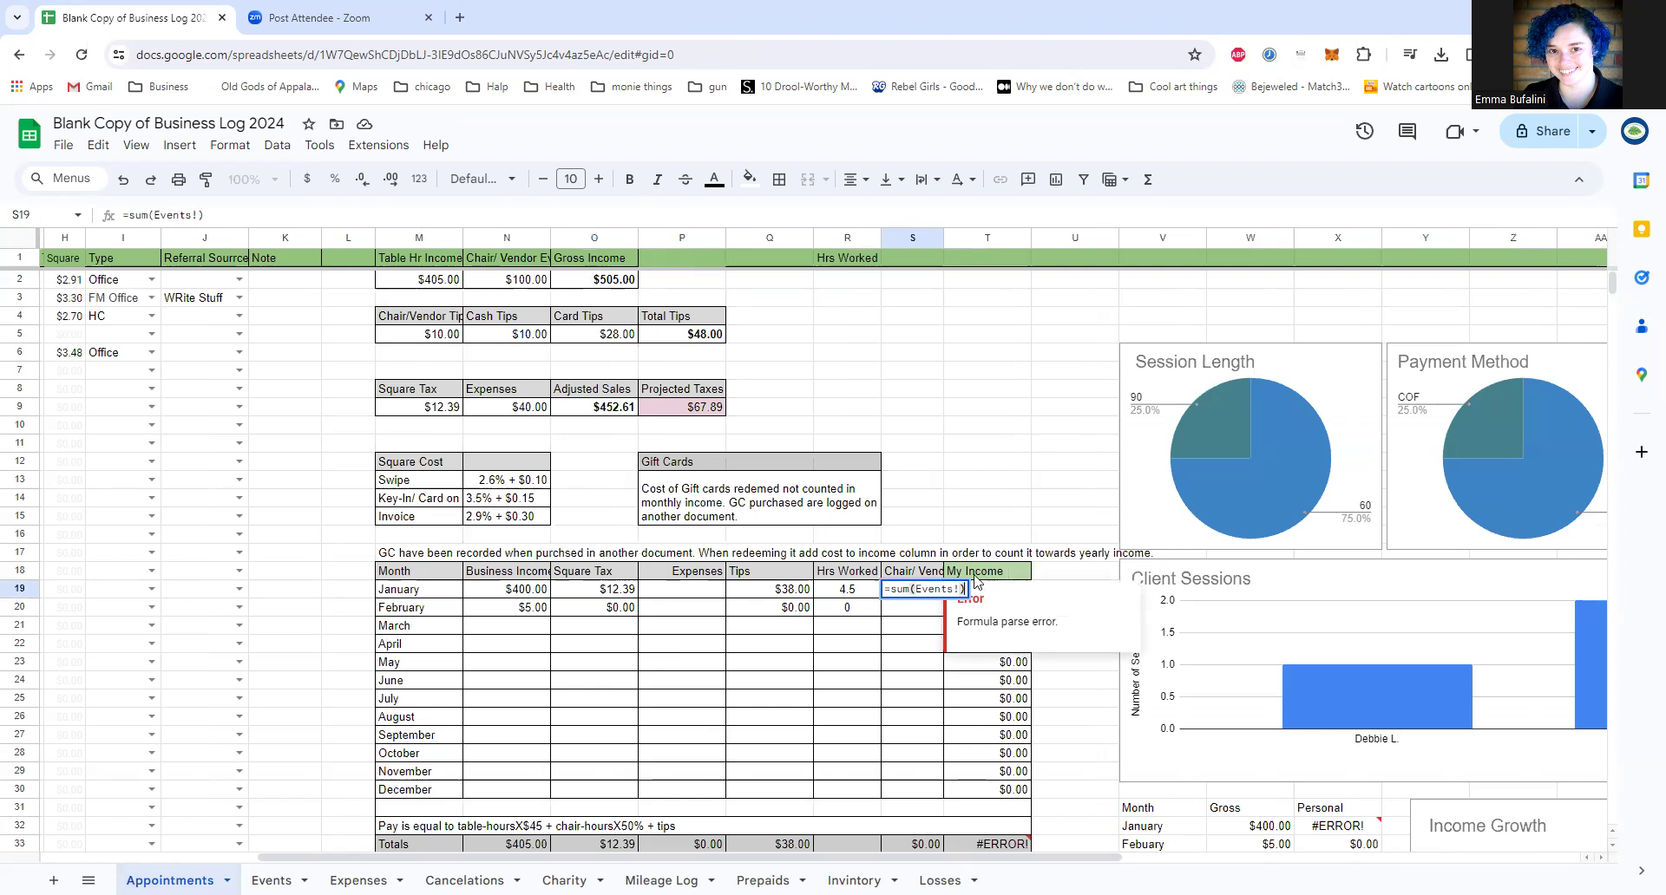
{"action": "key", "text": "Left"}
{"action": "type", "text": "F"}
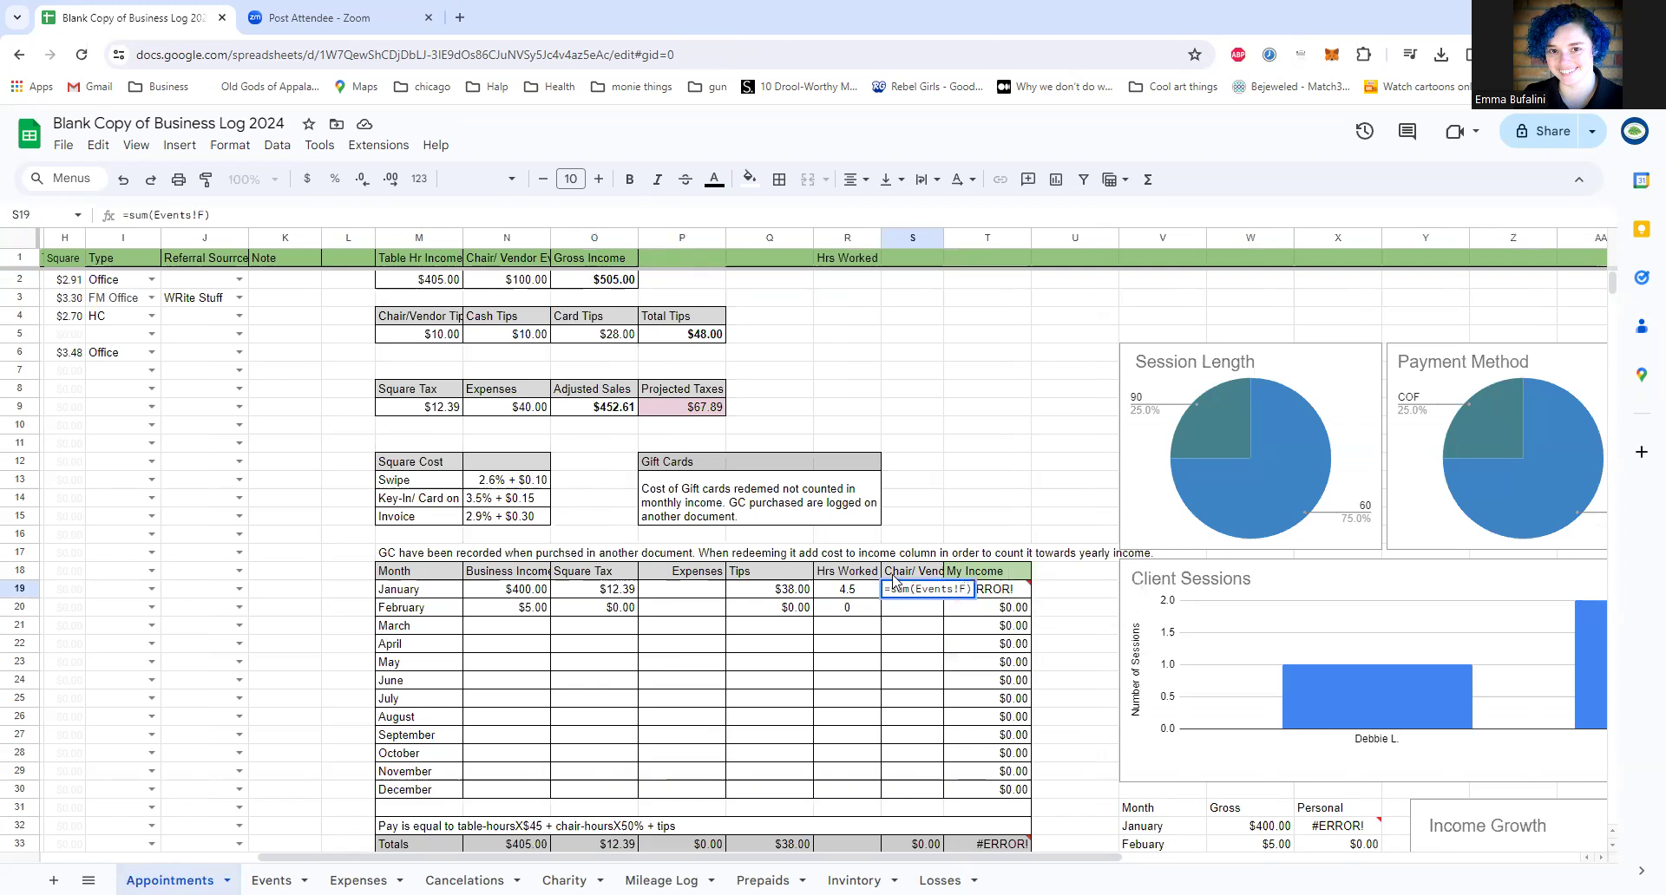
{"action": "type", "text": "2"}
{"action": "key", "text": "Return"}
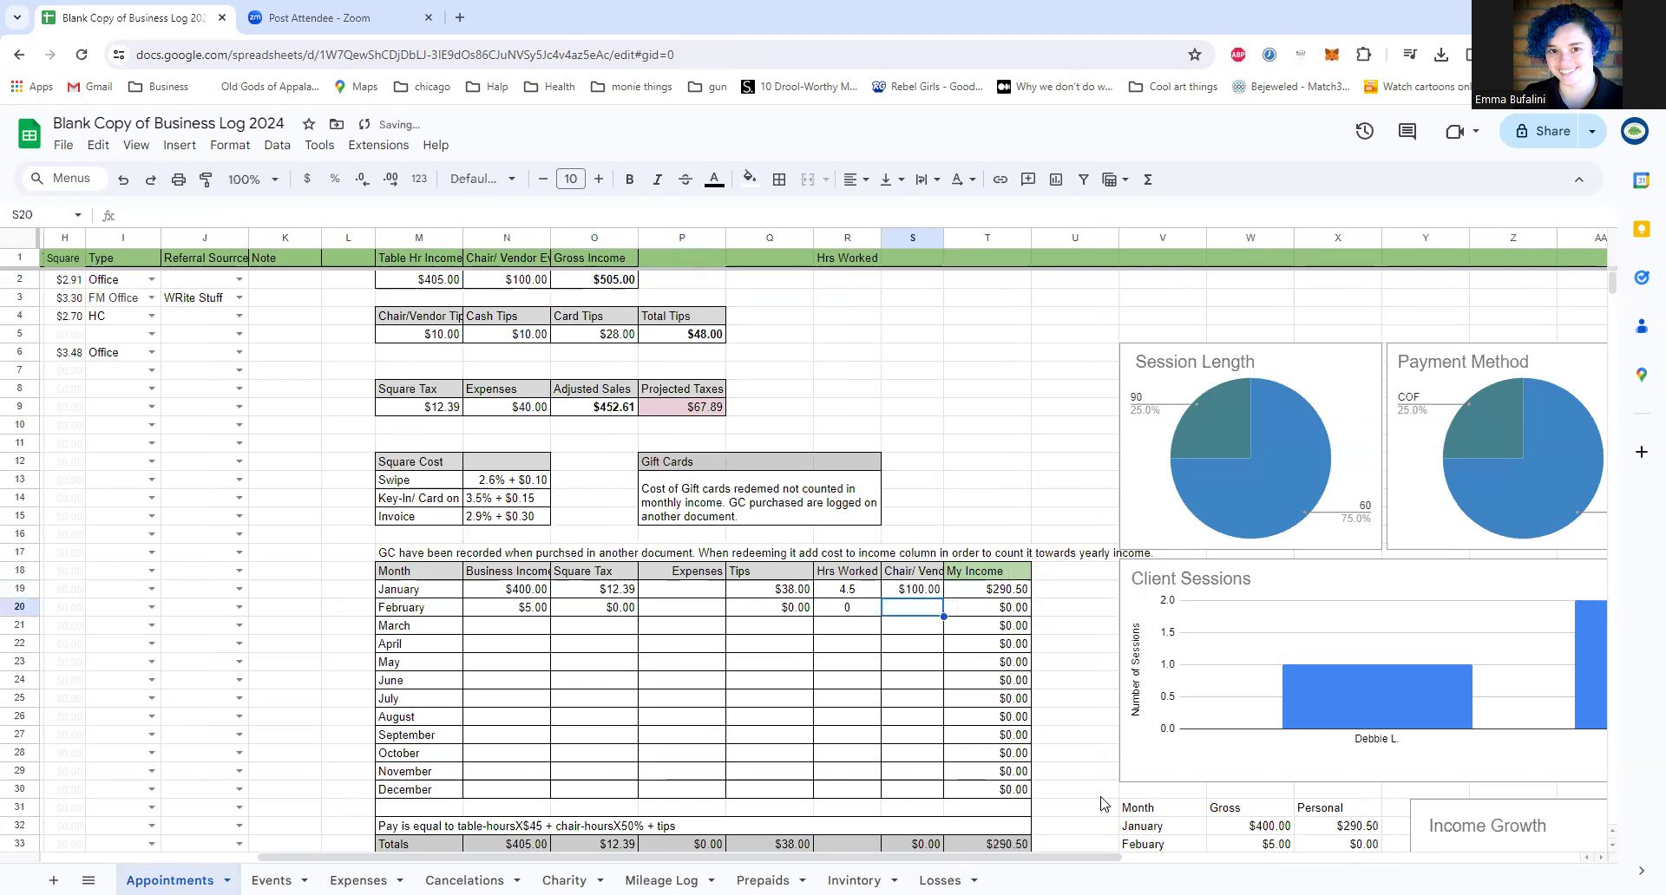
{"action": "left_click", "coordinate": [925, 596]}
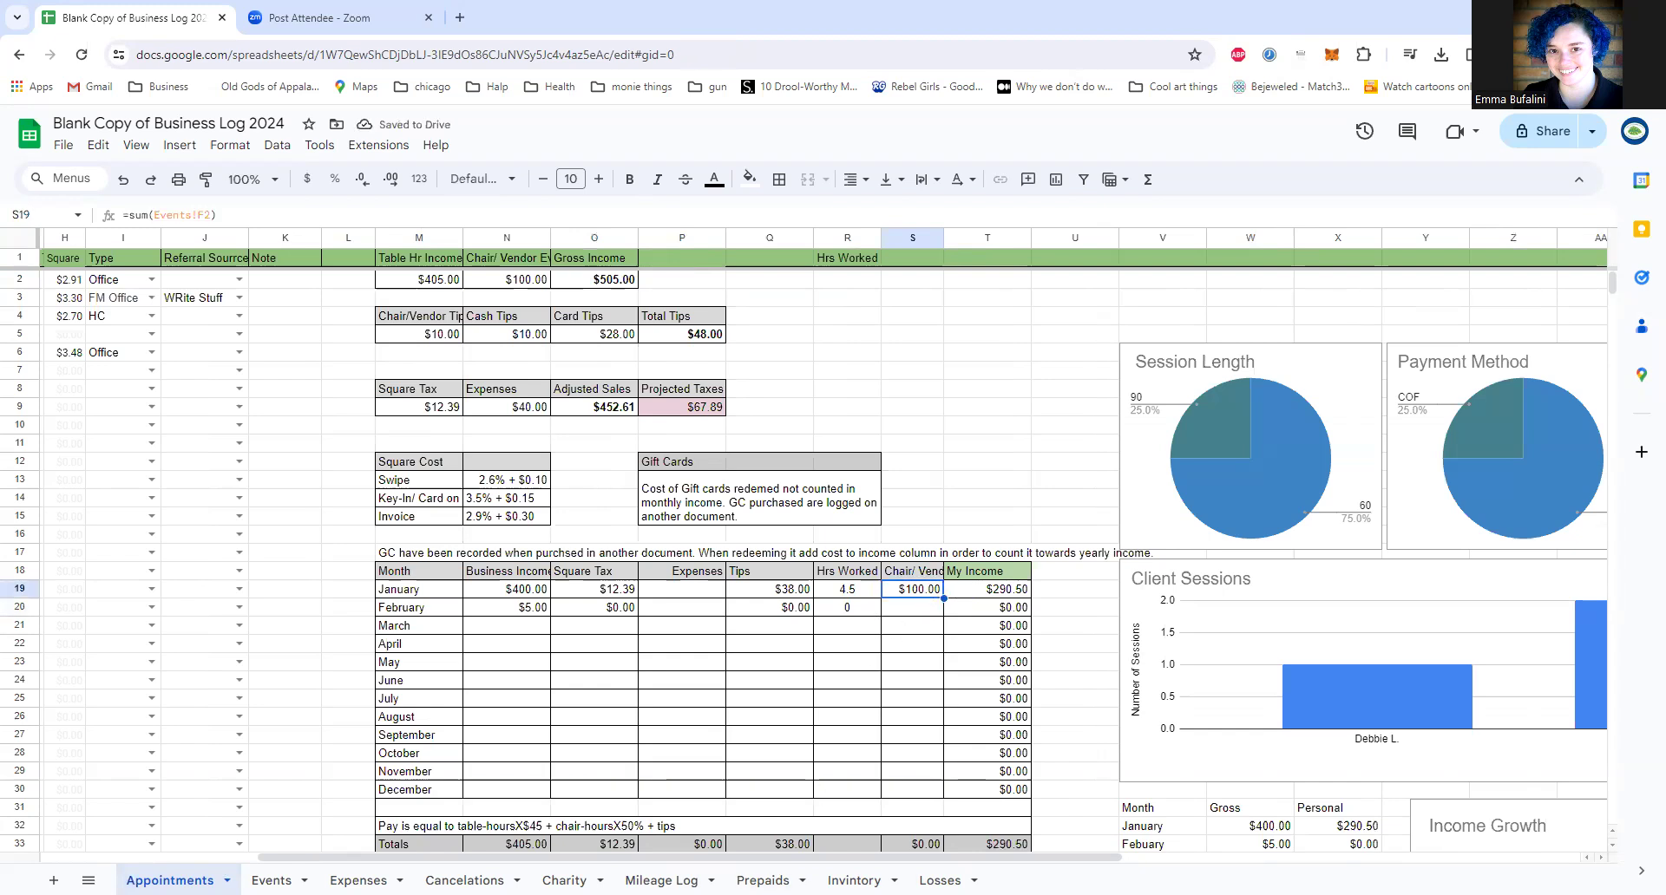
Step: Revisit the Events sheet, and open the Expenses sheet to examine its laundry reminder in B3
{"action": "left_click", "coordinate": [273, 881]}
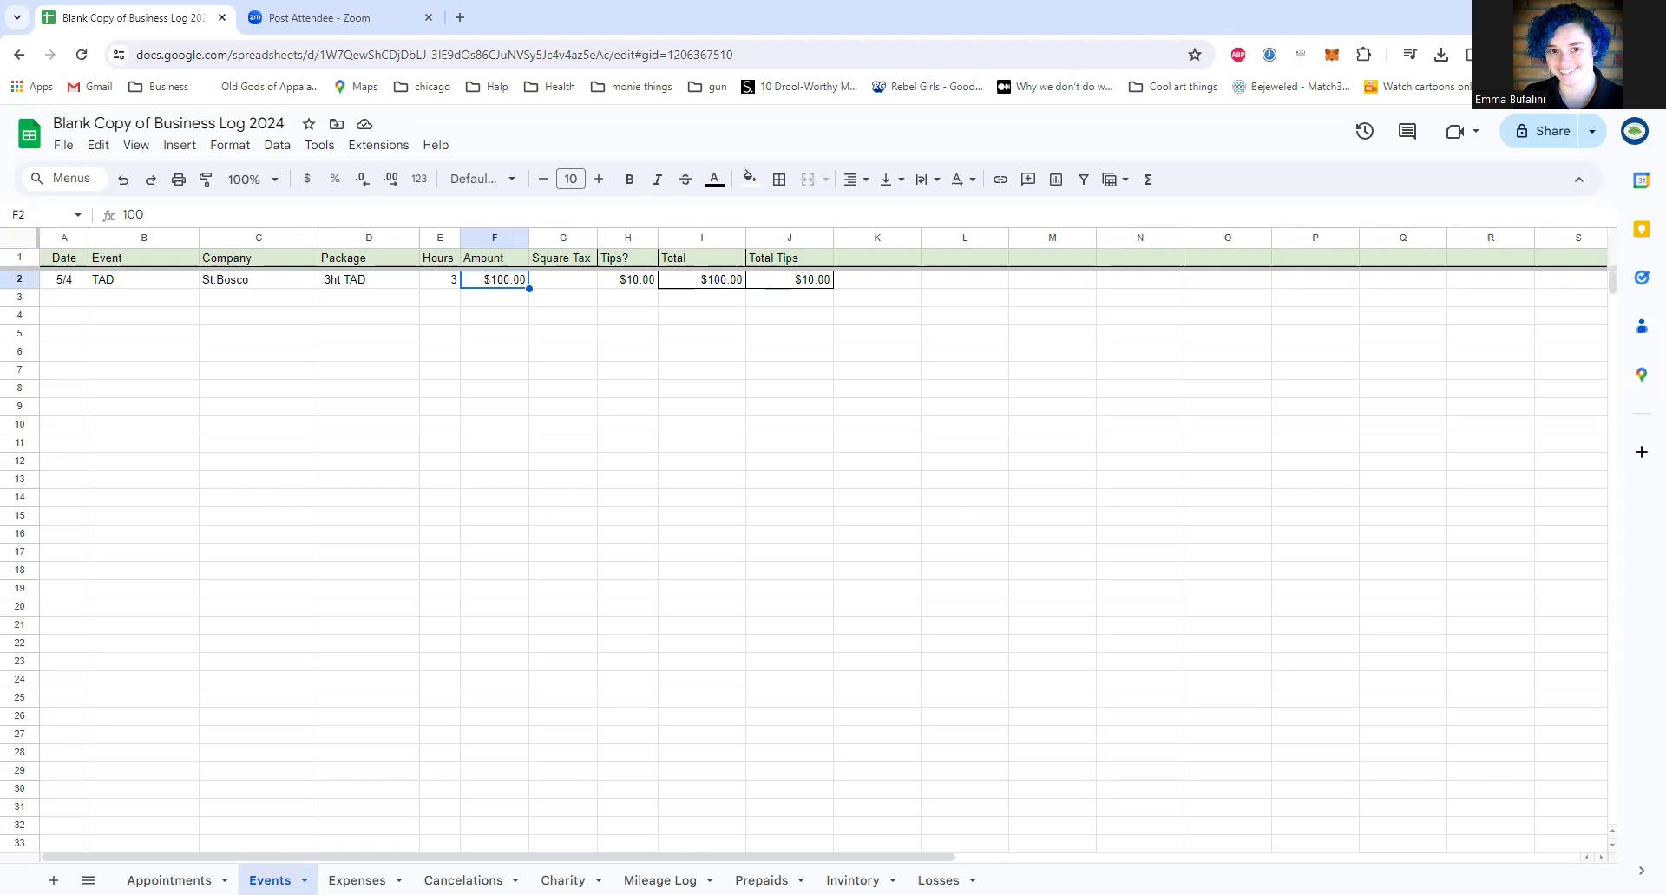
{"action": "left_click", "coordinate": [357, 881]}
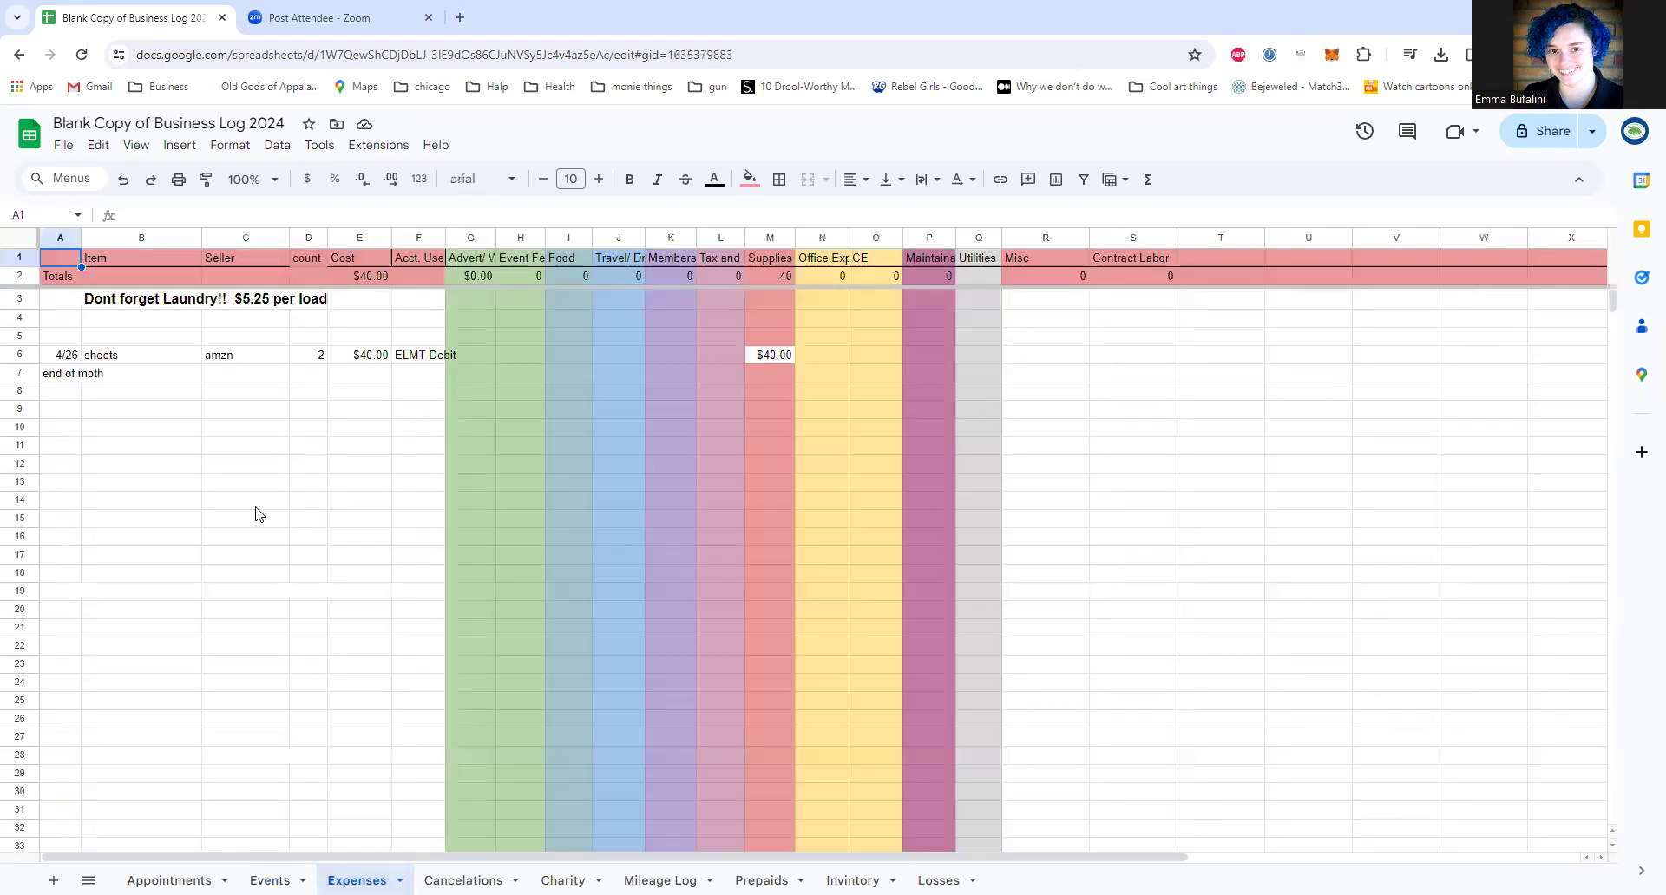
{"action": "left_click", "coordinate": [243, 300]}
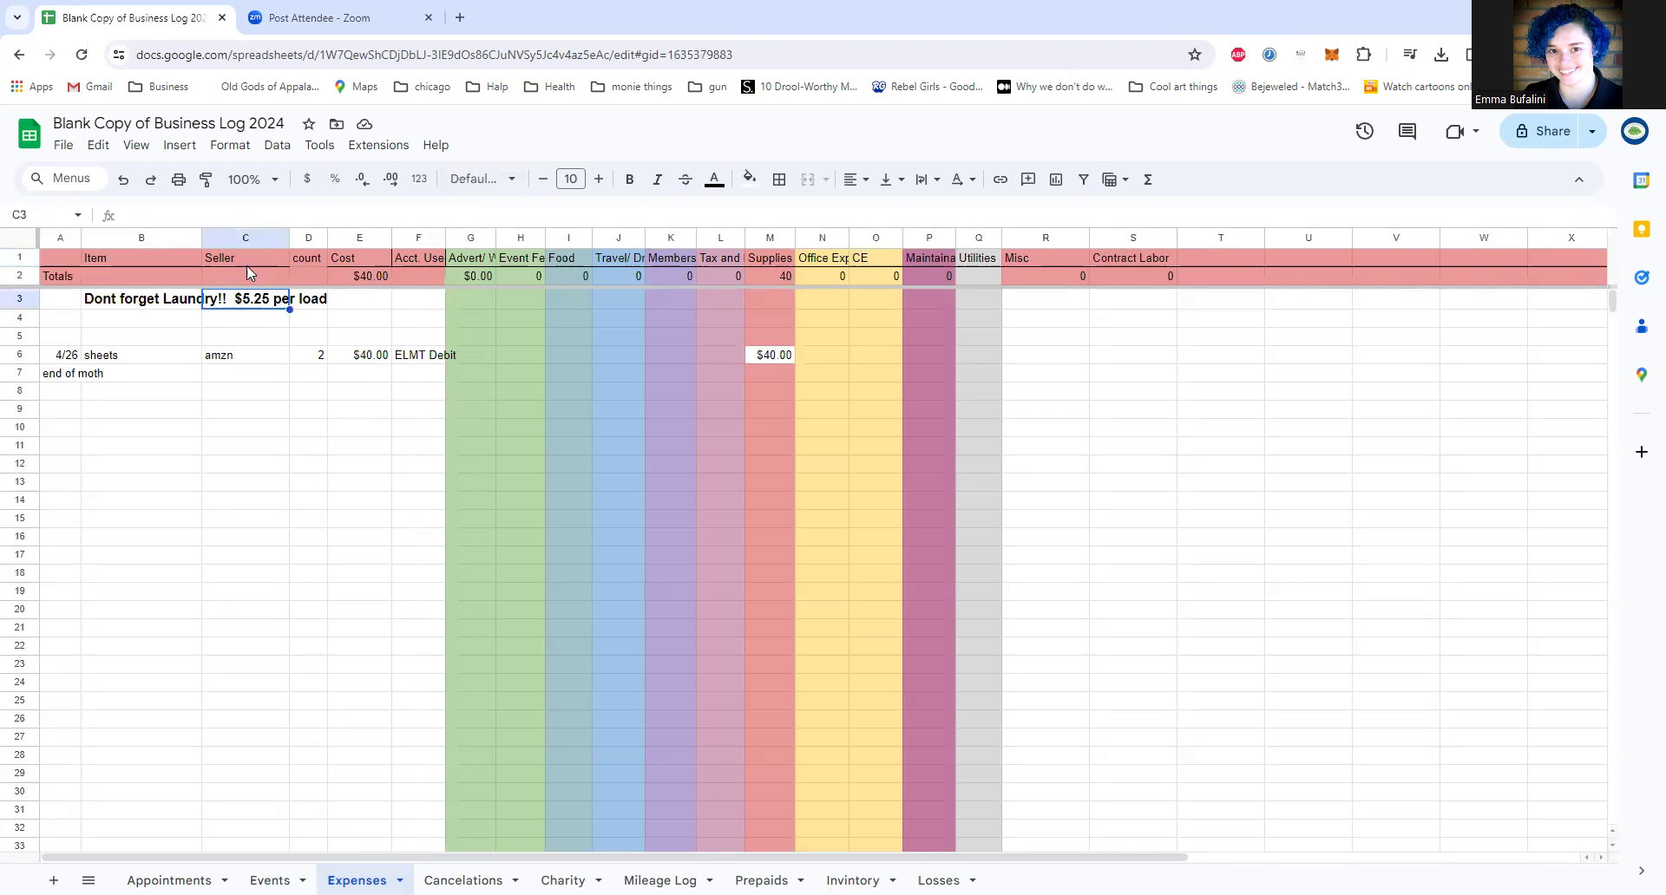
{"action": "left_click", "coordinate": [184, 308]}
{"action": "scroll", "coordinate": [223, 319], "scroll_direction": "down", "scroll_amount": 2}
{"action": "scroll", "coordinate": [223, 321], "scroll_direction": "up", "scroll_amount": 2}
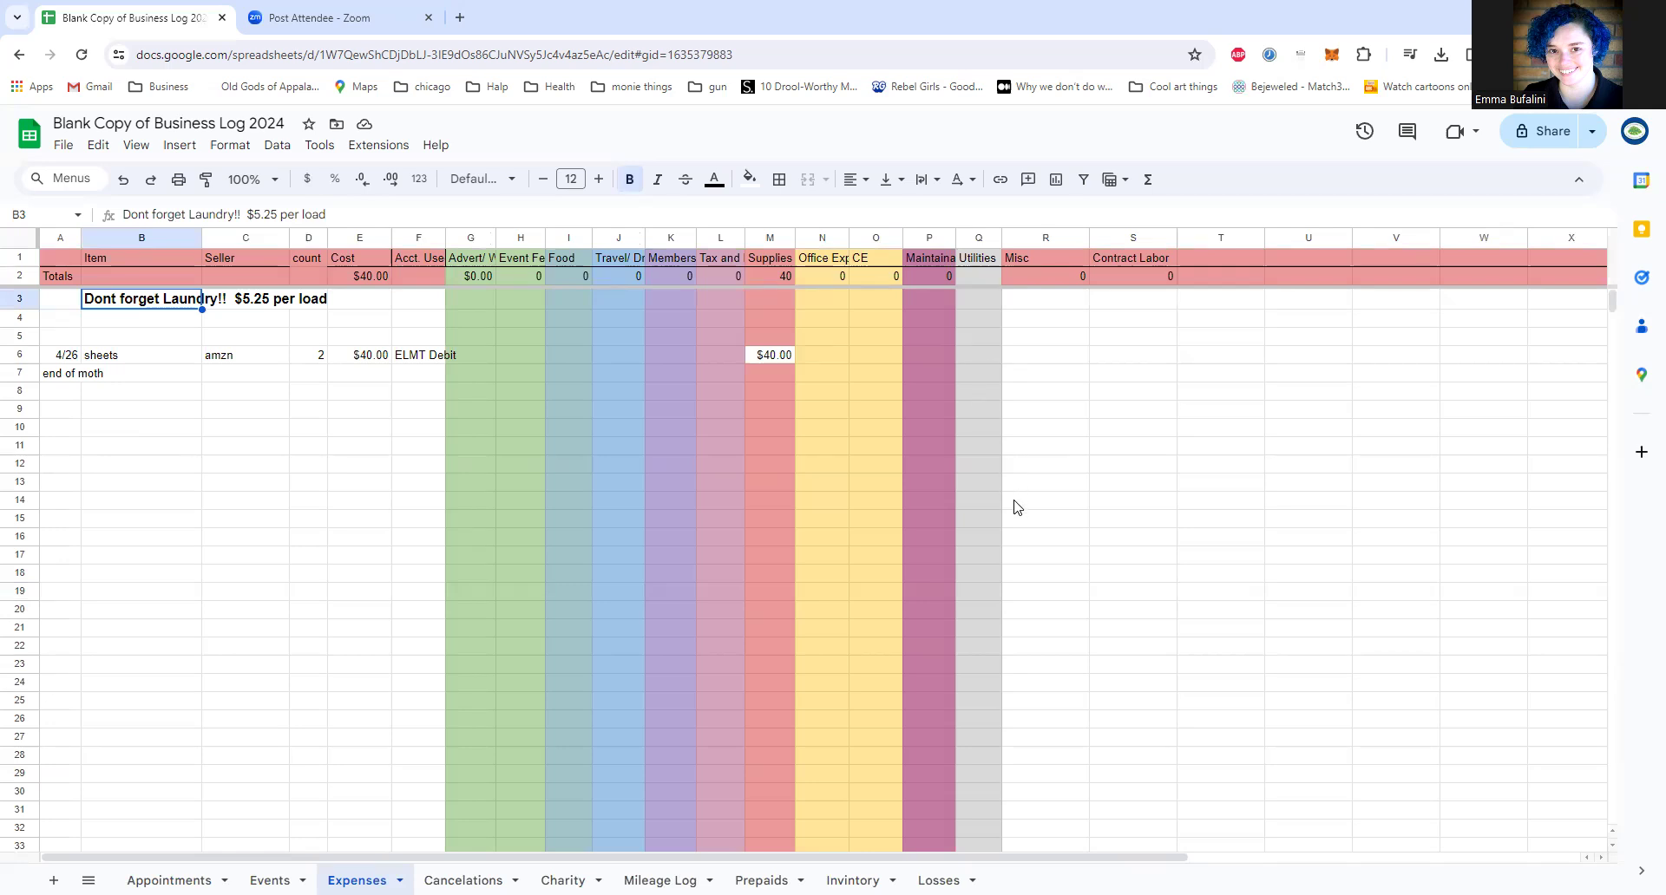
Step: Go through the expense category headers in row 1 from Advert/Web to Contract Labor, and return to CE
{"action": "left_click", "coordinate": [468, 259]}
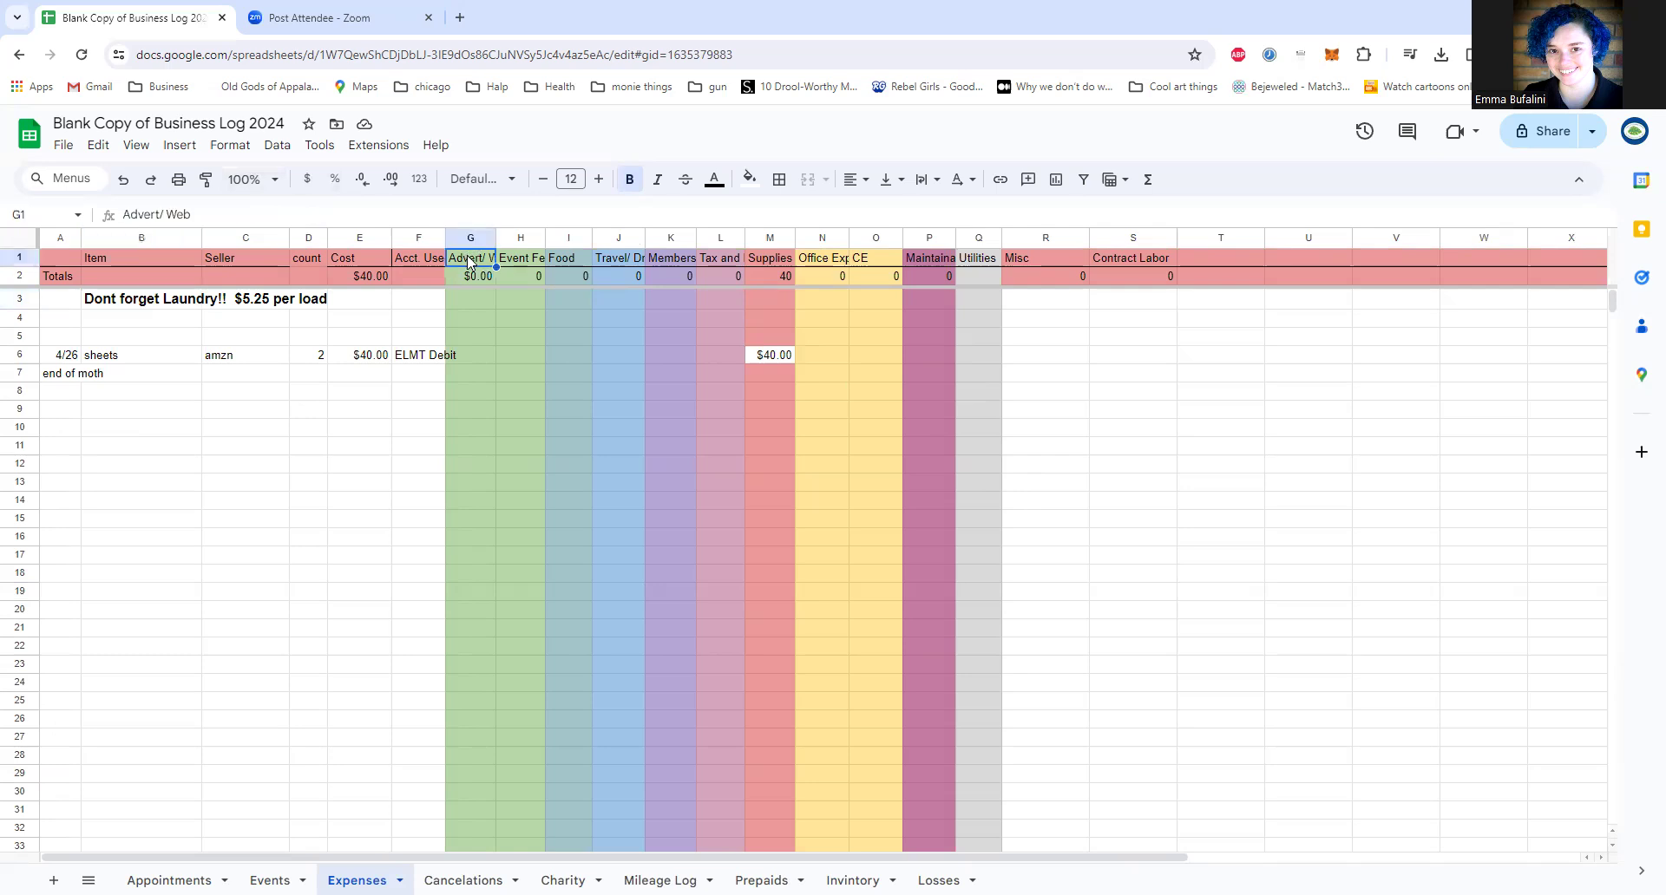
{"action": "left_click", "coordinate": [519, 258]}
{"action": "left_click", "coordinate": [569, 260]}
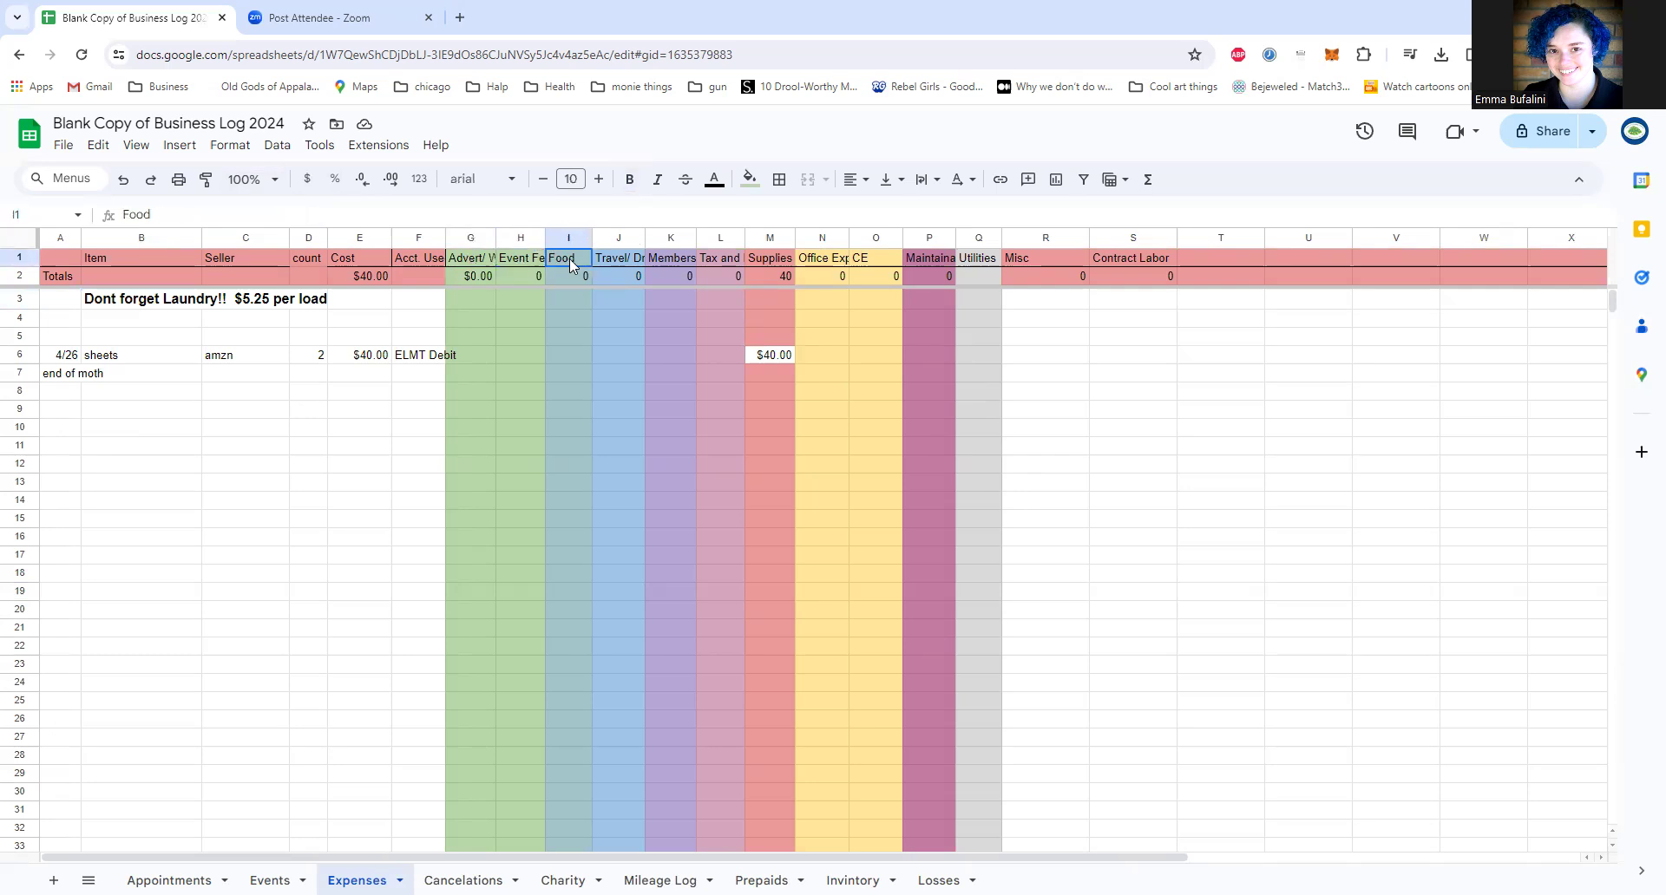
{"action": "left_click", "coordinate": [614, 263]}
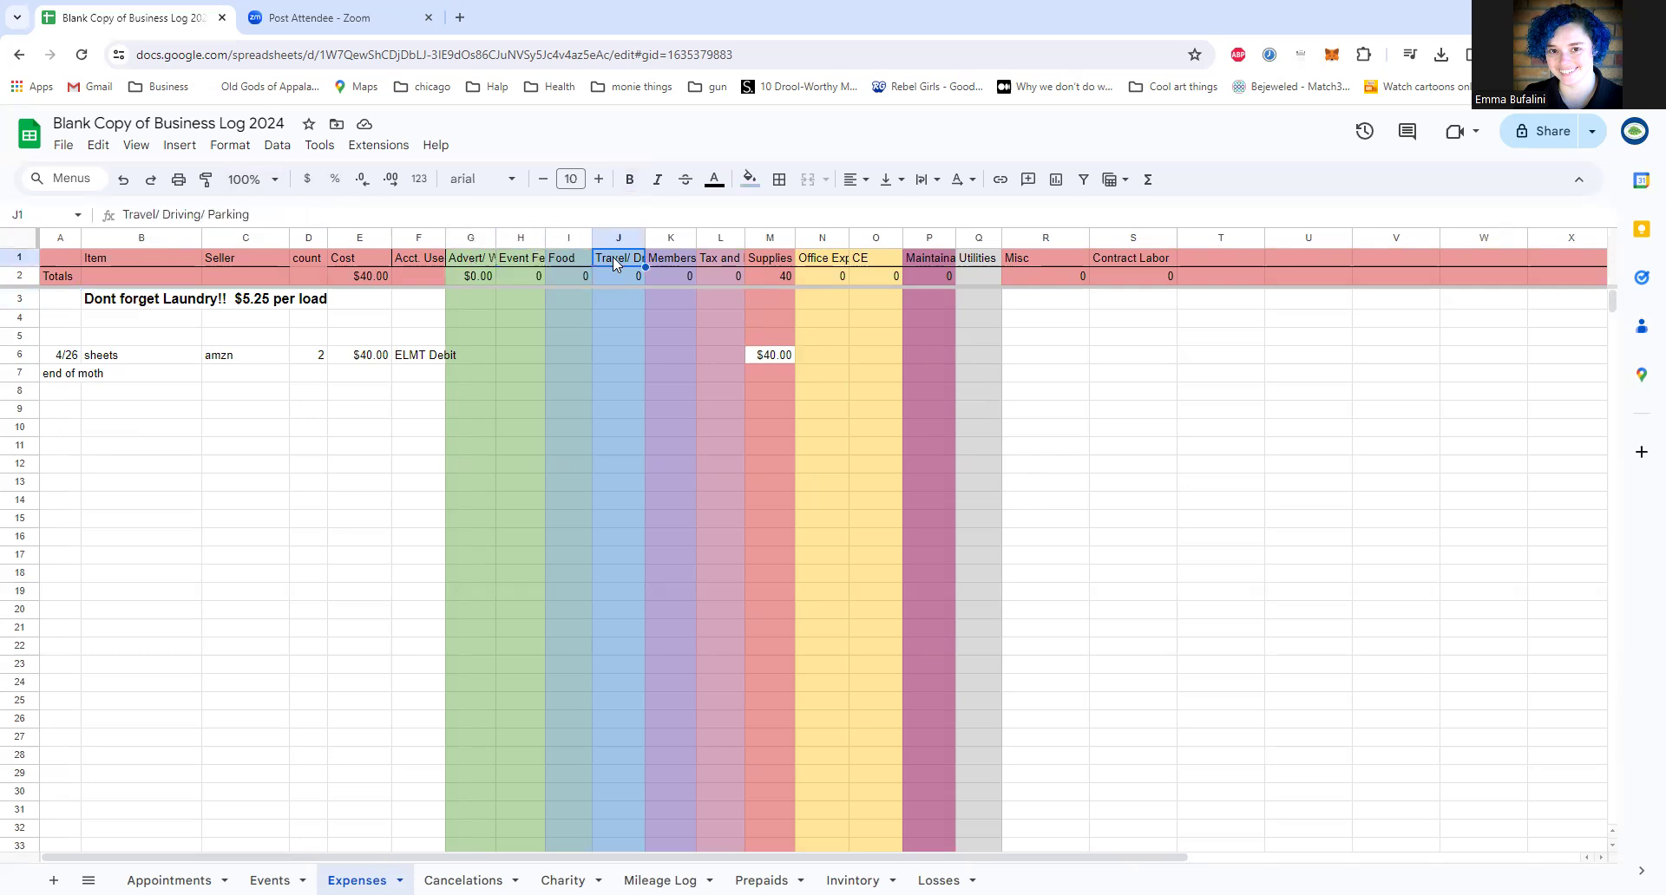
{"action": "left_click", "coordinate": [680, 259]}
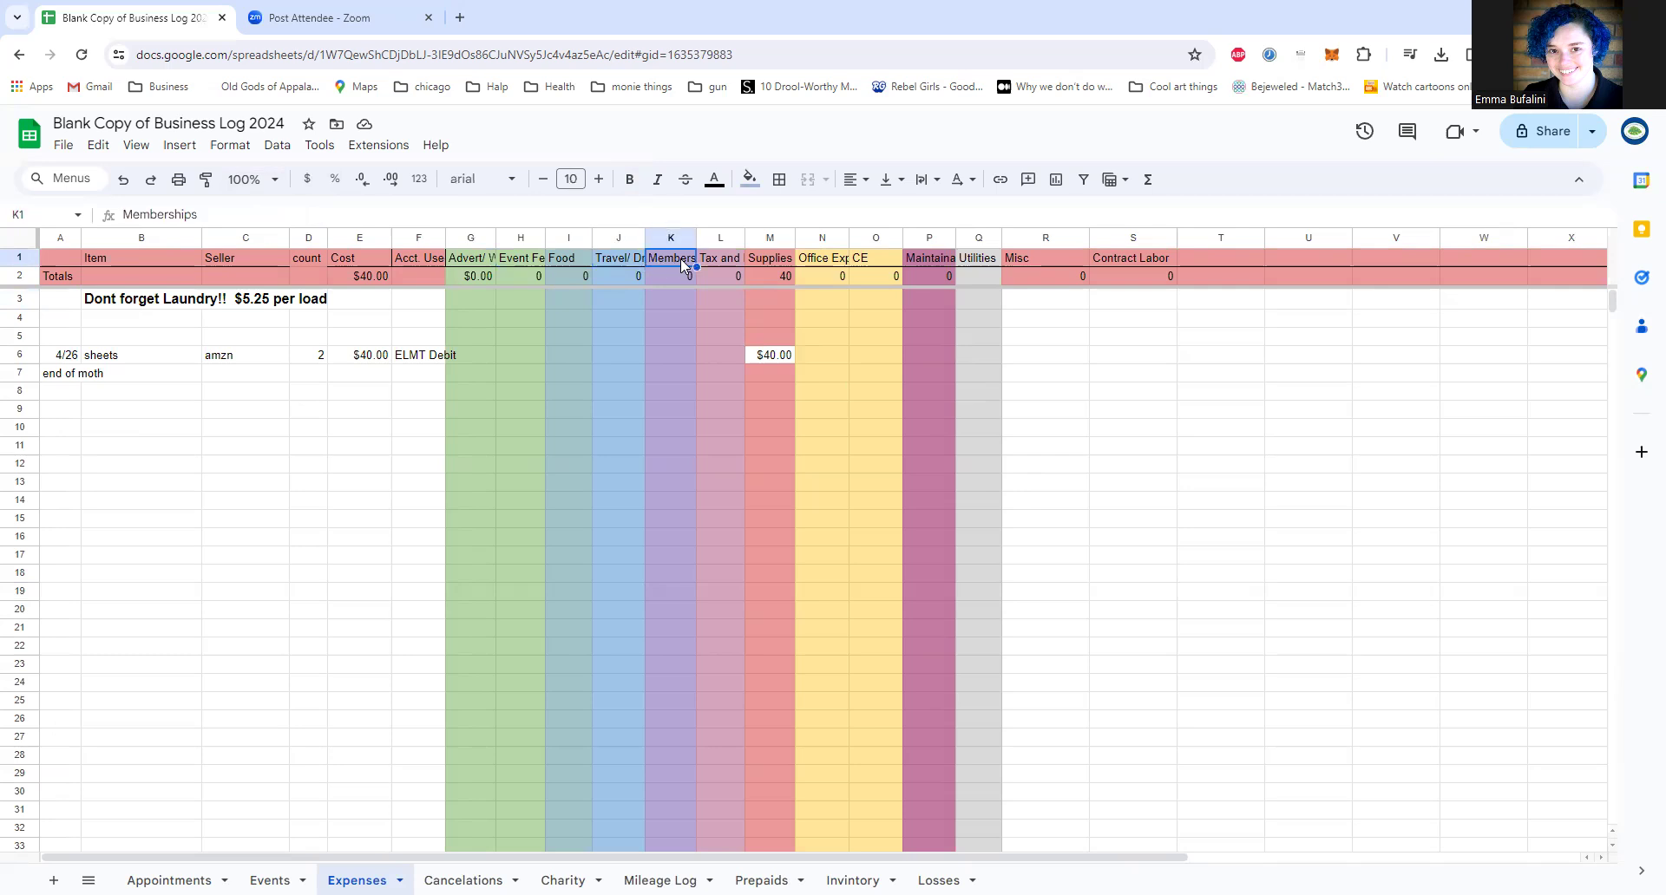
{"action": "left_click", "coordinate": [732, 260]}
{"action": "left_click", "coordinate": [758, 263]}
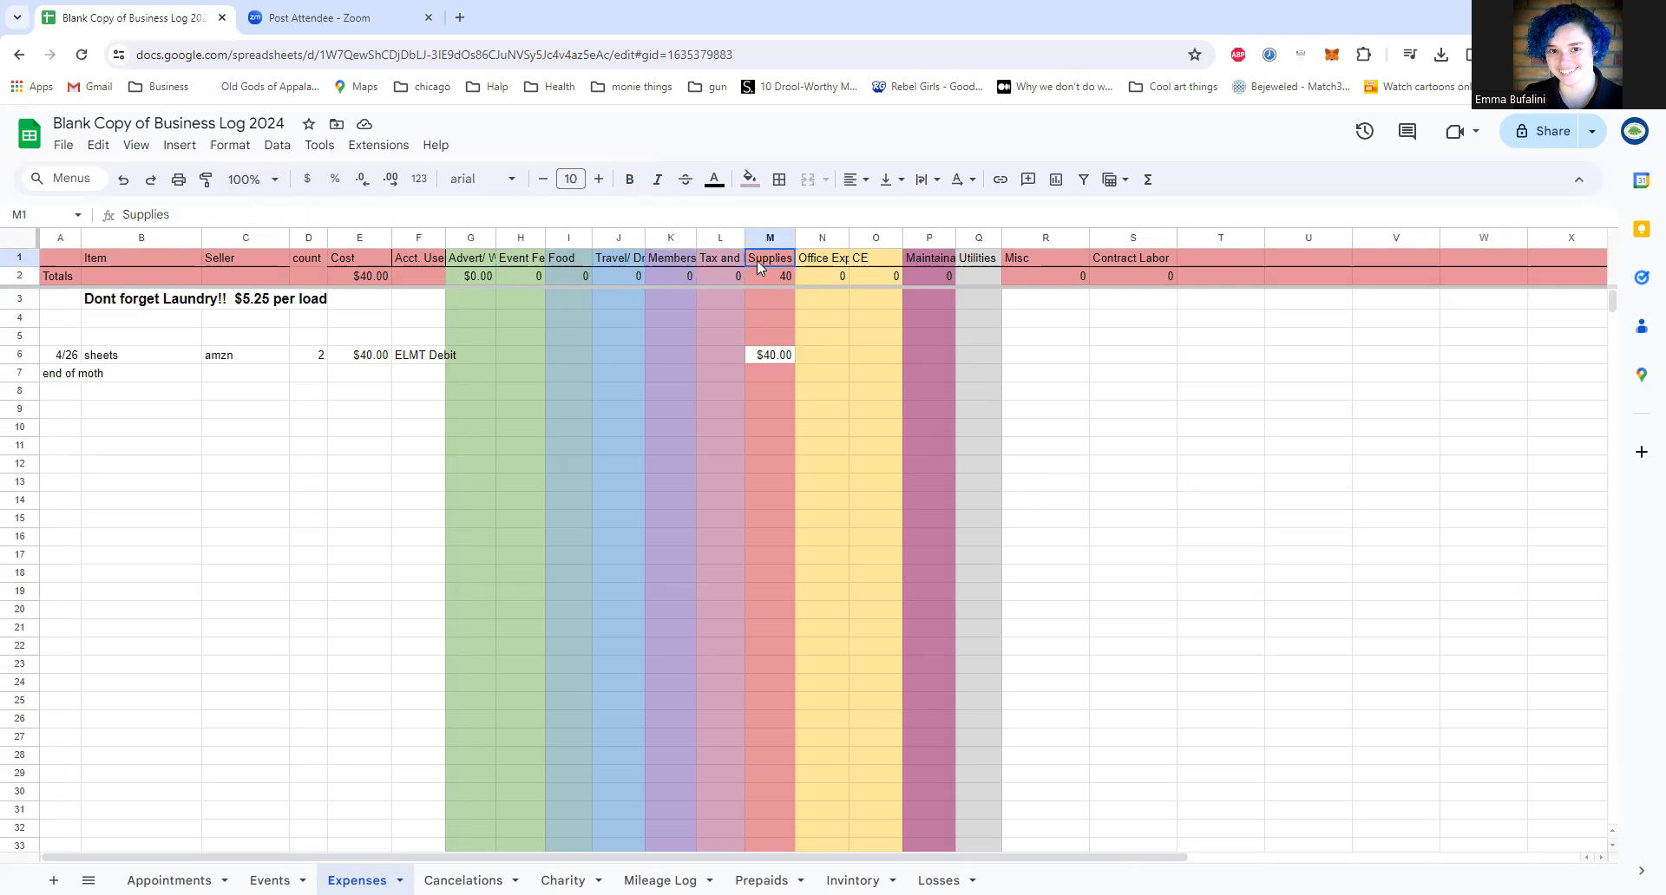
{"action": "left_click", "coordinate": [828, 264]}
{"action": "left_click", "coordinate": [892, 265]}
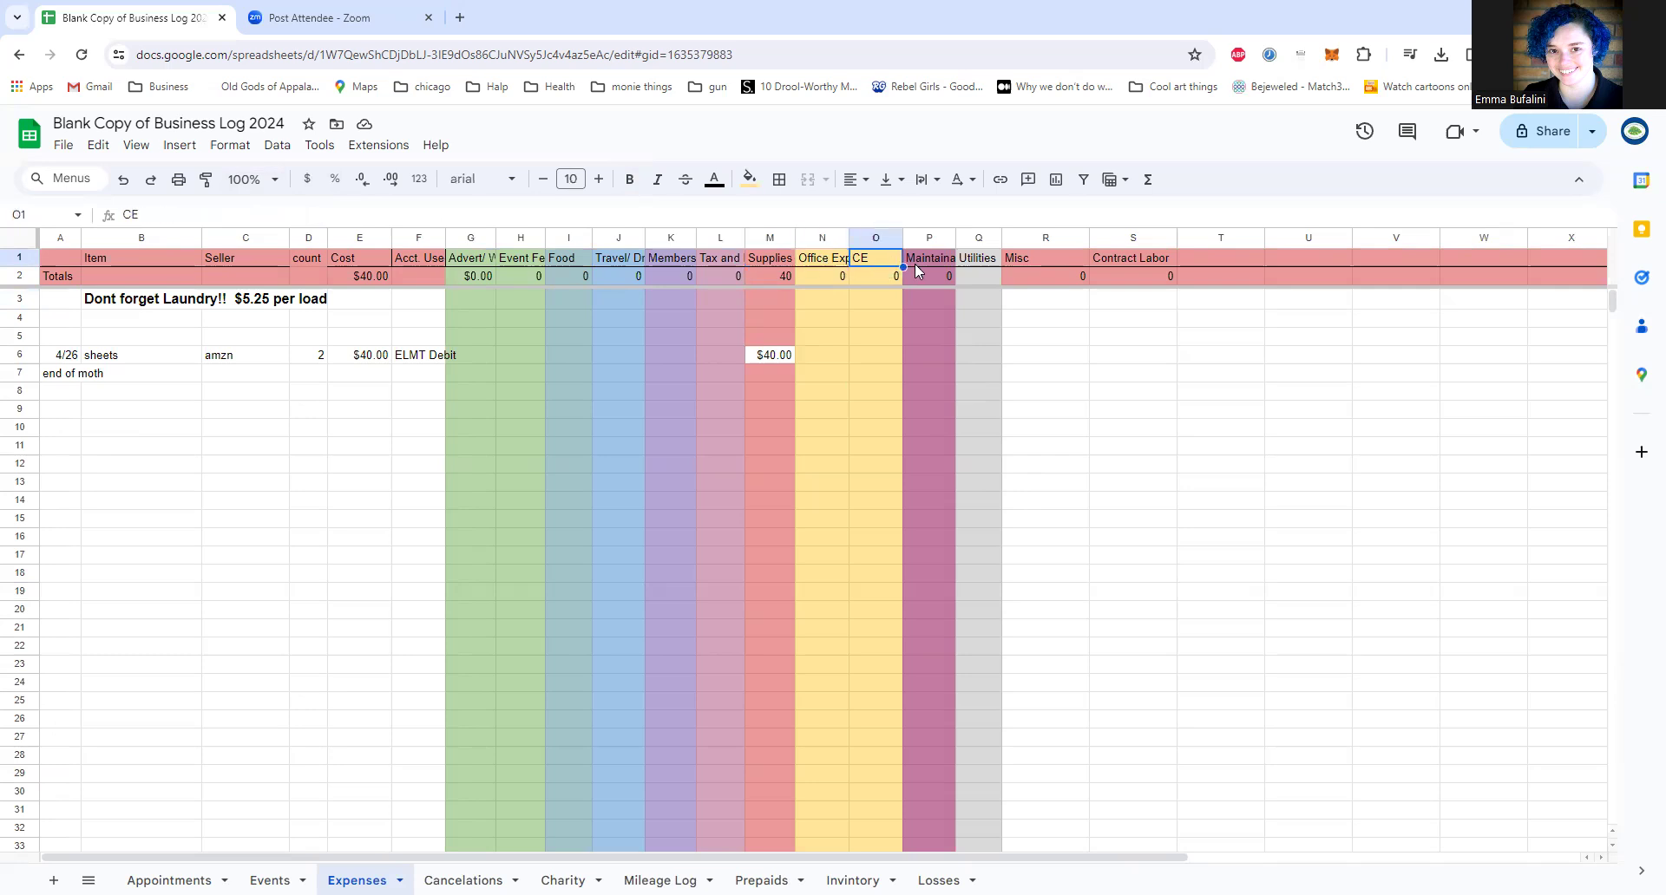
{"action": "left_click", "coordinate": [921, 265]}
{"action": "left_click", "coordinate": [981, 265]}
{"action": "left_click", "coordinate": [1037, 258]}
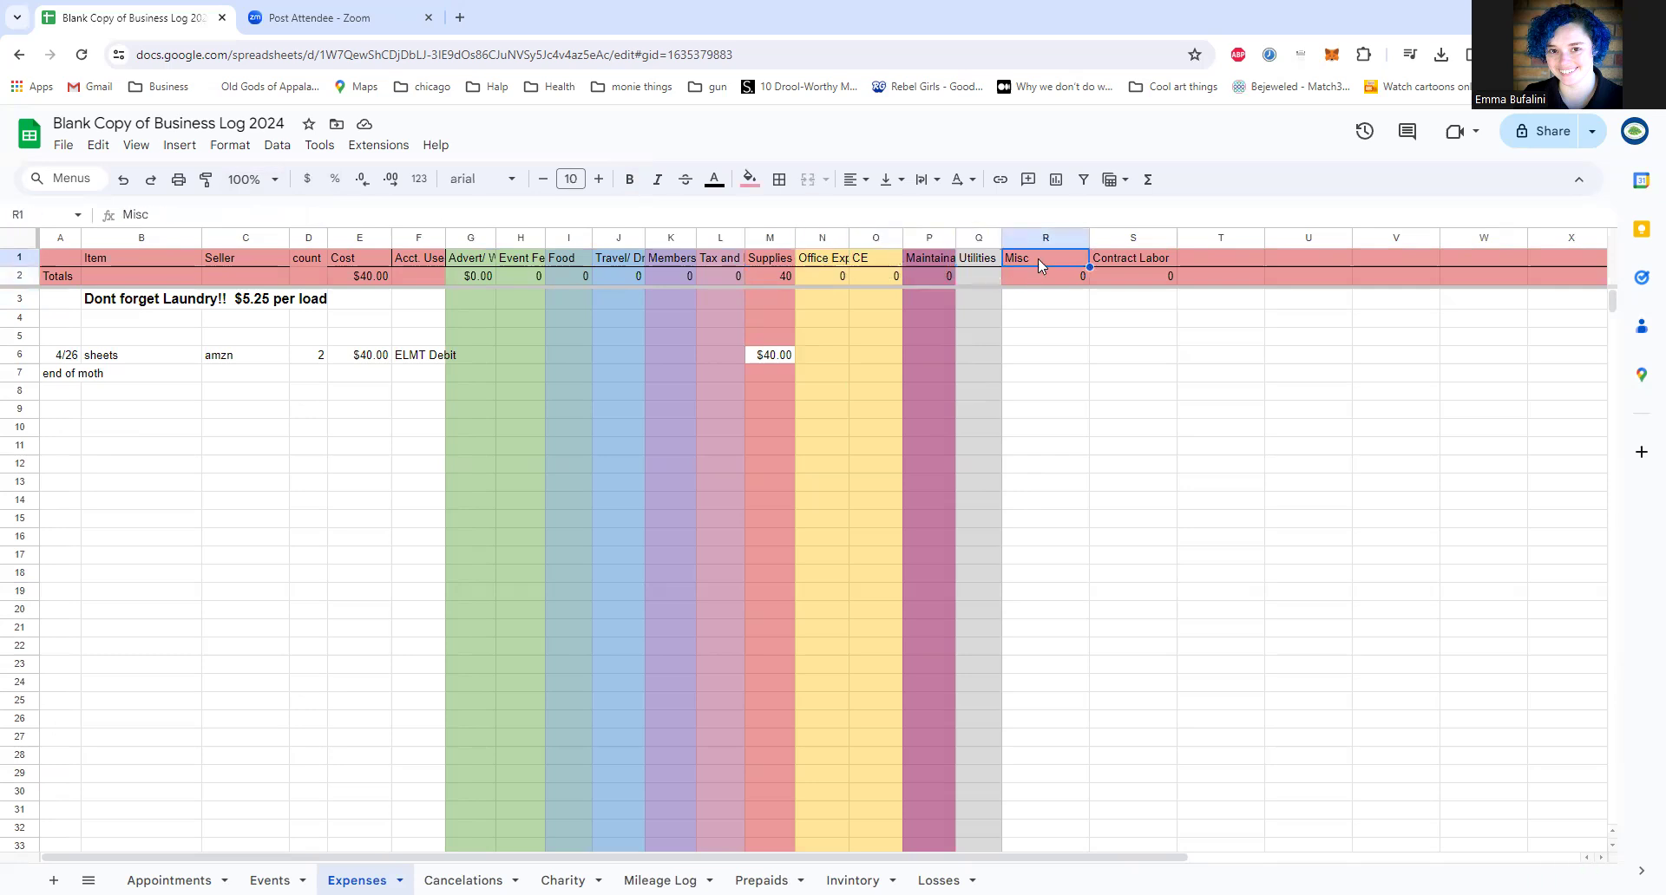
{"action": "left_click", "coordinate": [1105, 263]}
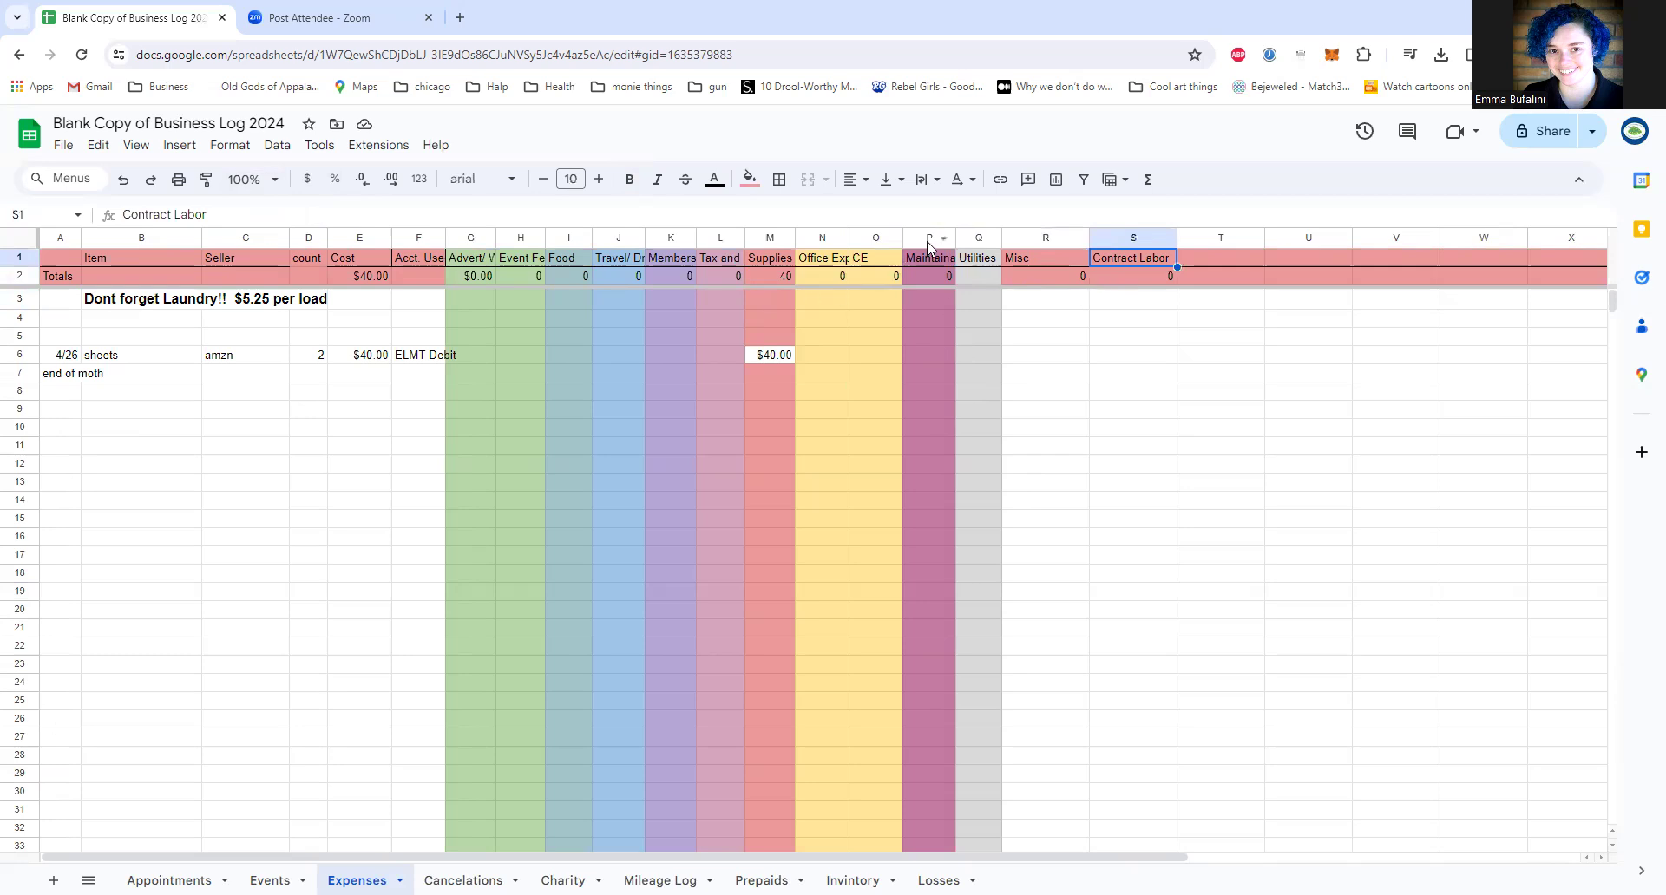
{"action": "left_click", "coordinate": [868, 260]}
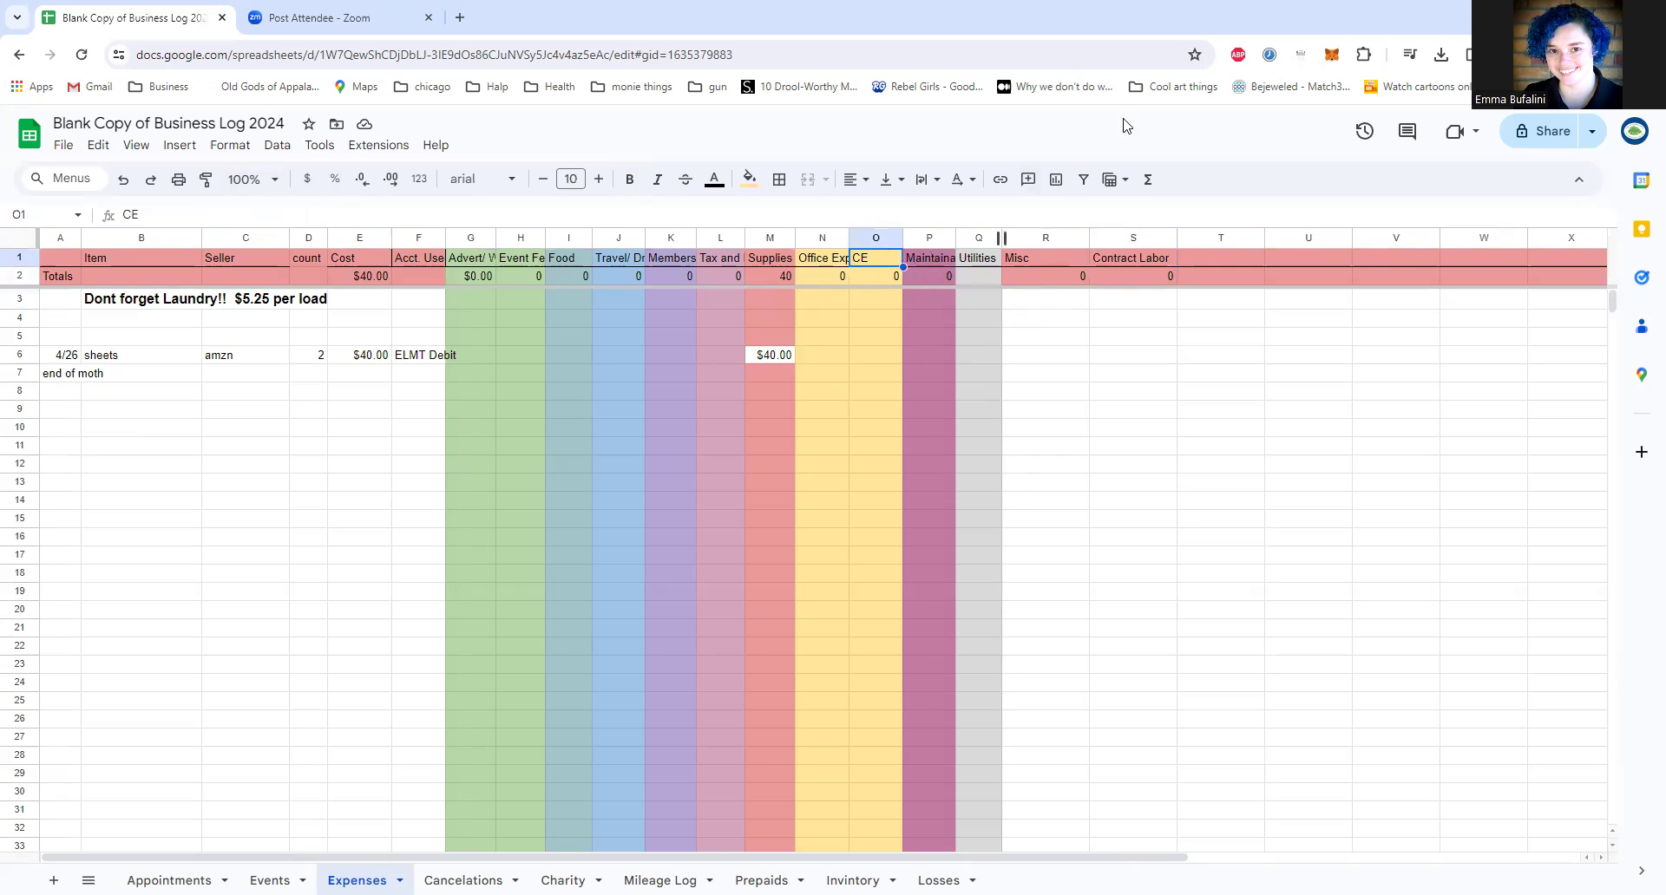
Step: Select the Advert/Web, Event Fees, Food and Travel/Driving/Parking headers one after another to review each expense category
{"action": "left_click", "coordinate": [486, 262]}
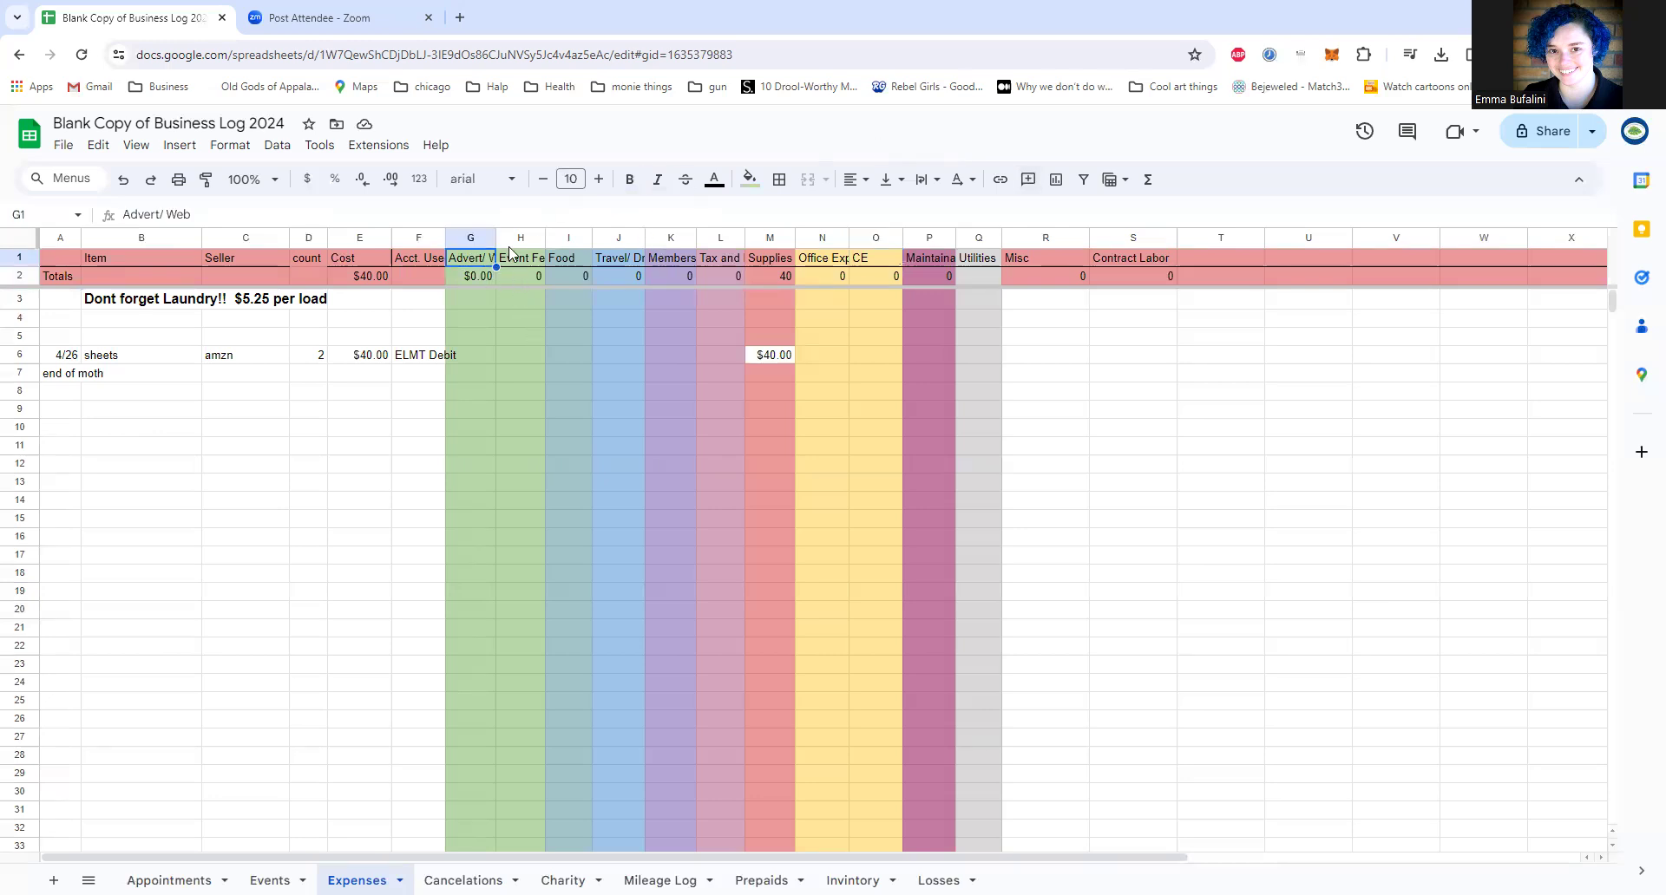
{"action": "left_click", "coordinate": [530, 262]}
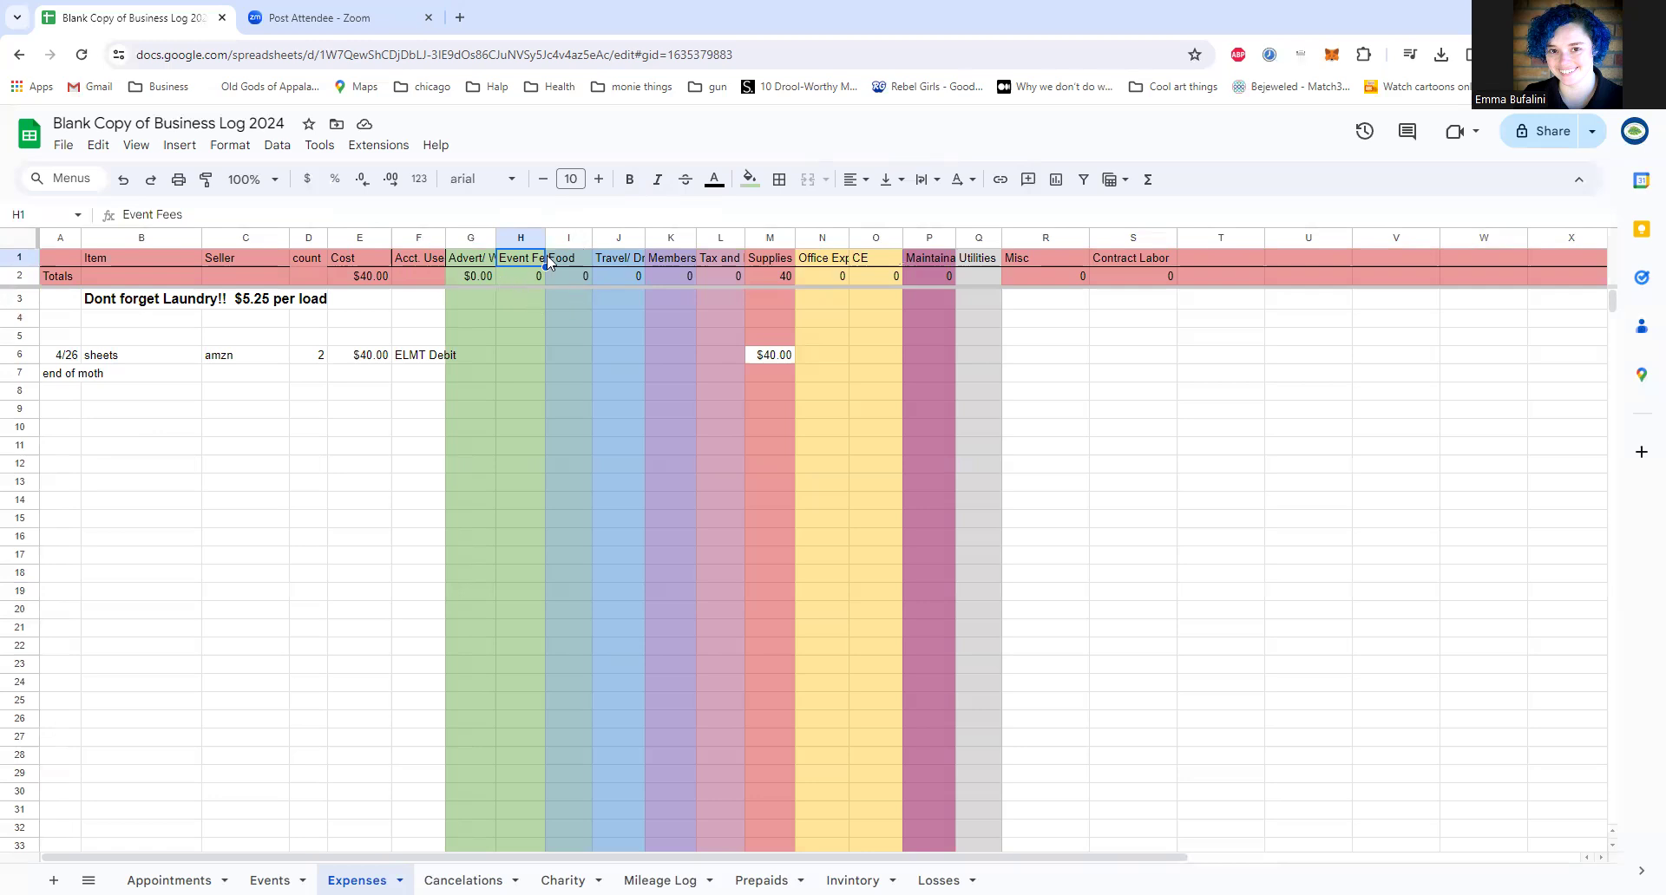
{"action": "left_click", "coordinate": [568, 260]}
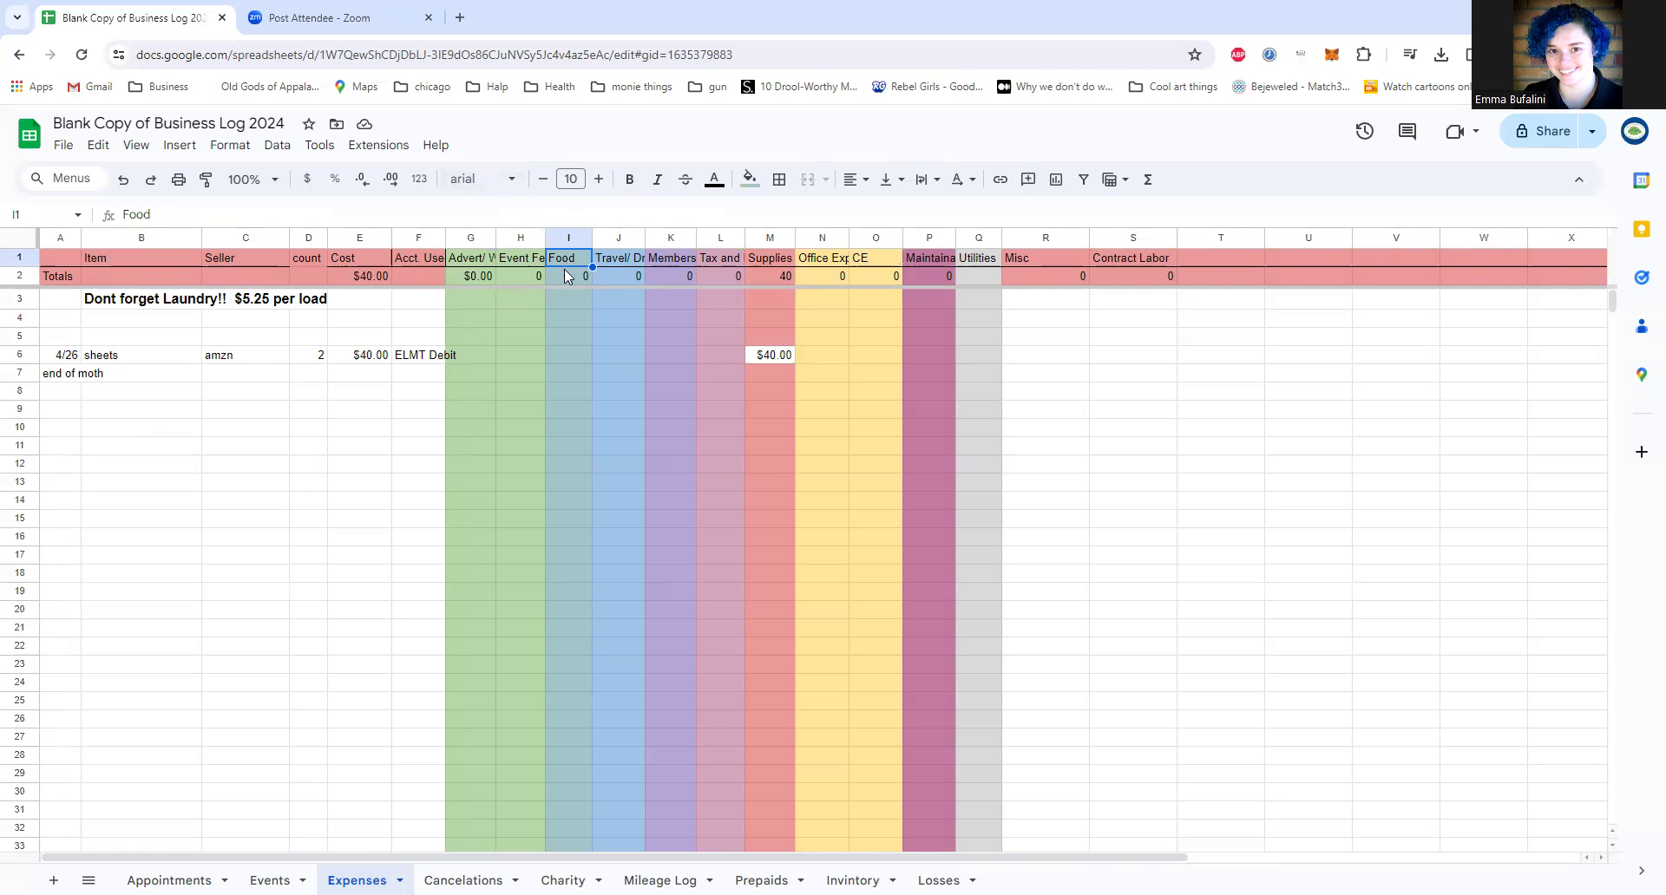
{"action": "left_click", "coordinate": [614, 264]}
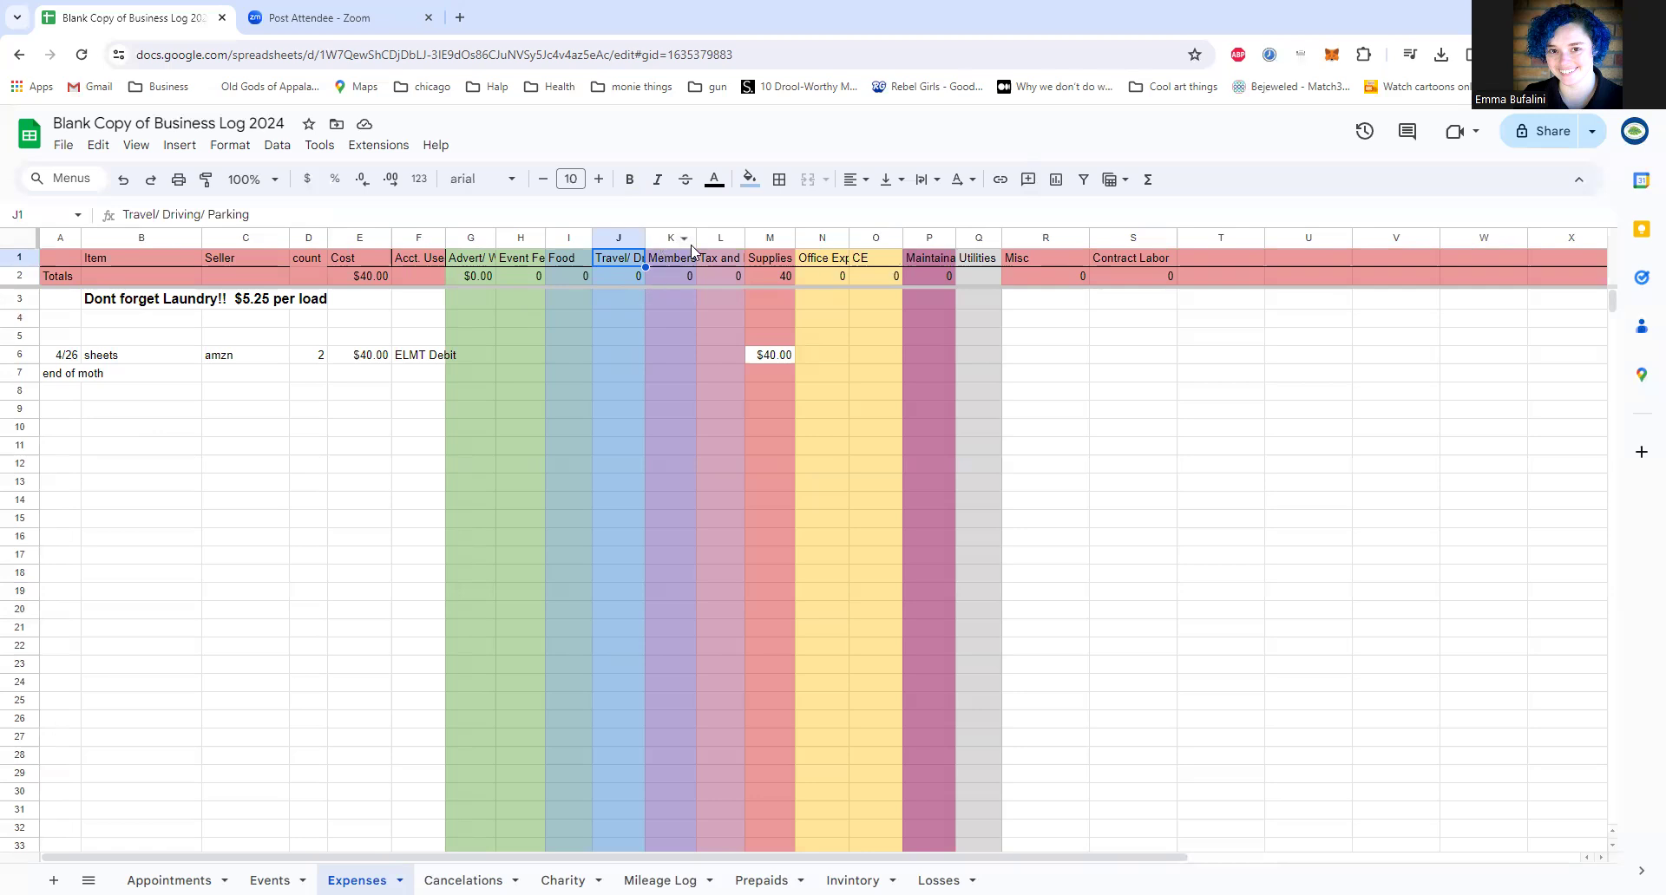
Step: Go through the expense columns from Memberships to Contract Labor, skipping Utilities, and inspect the Supplies total formula in M2
{"action": "left_click", "coordinate": [664, 243]}
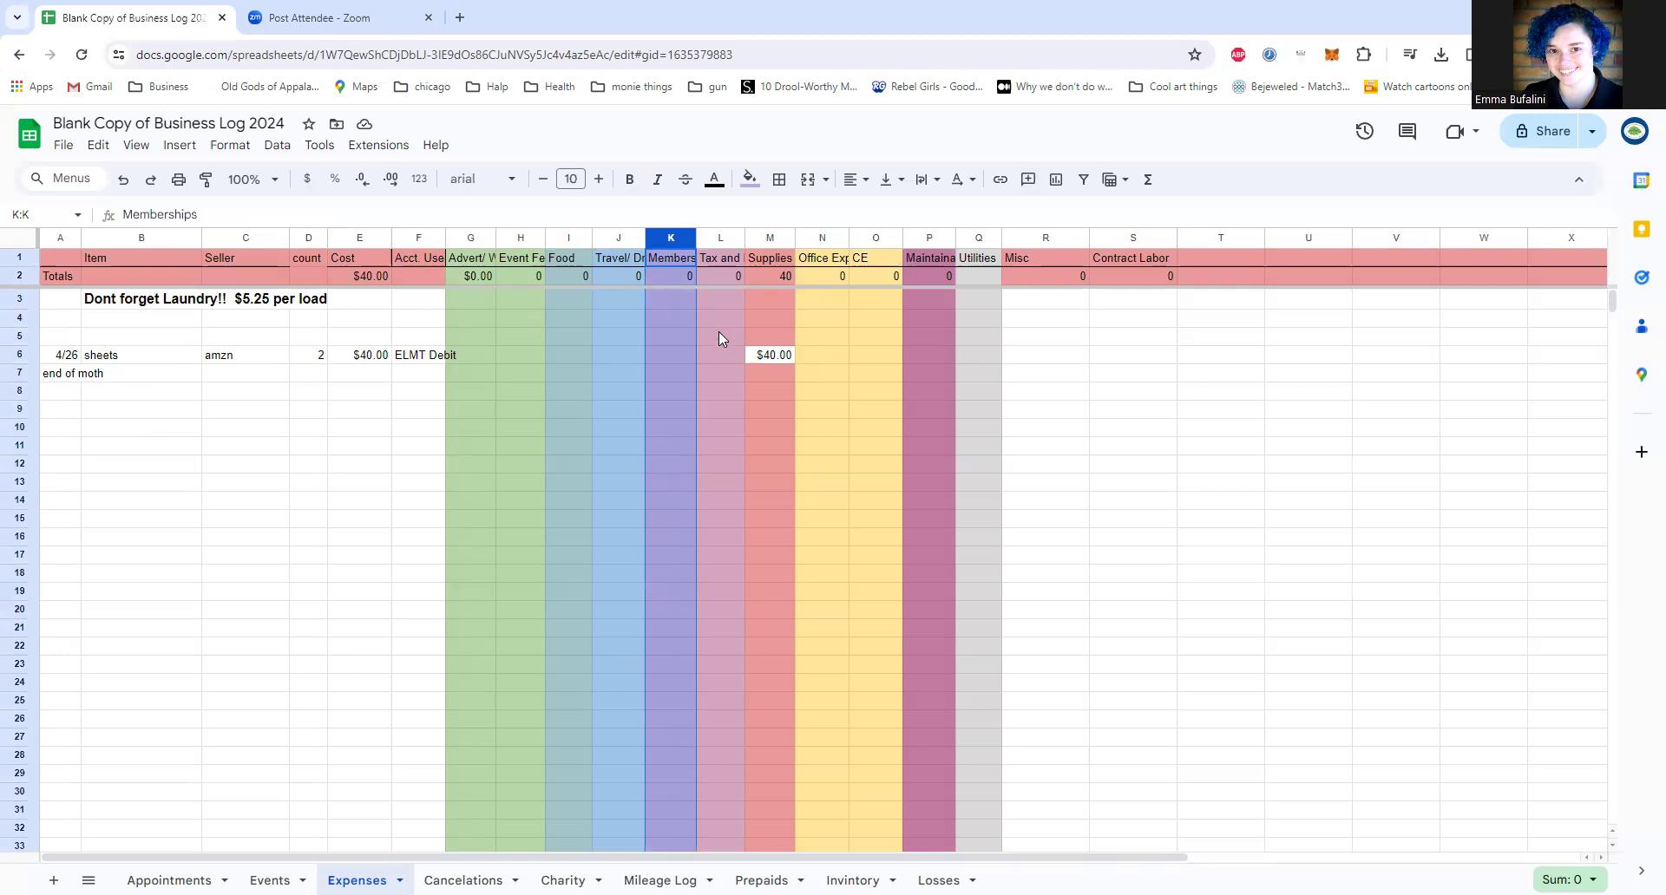
{"action": "left_click", "coordinate": [716, 240]}
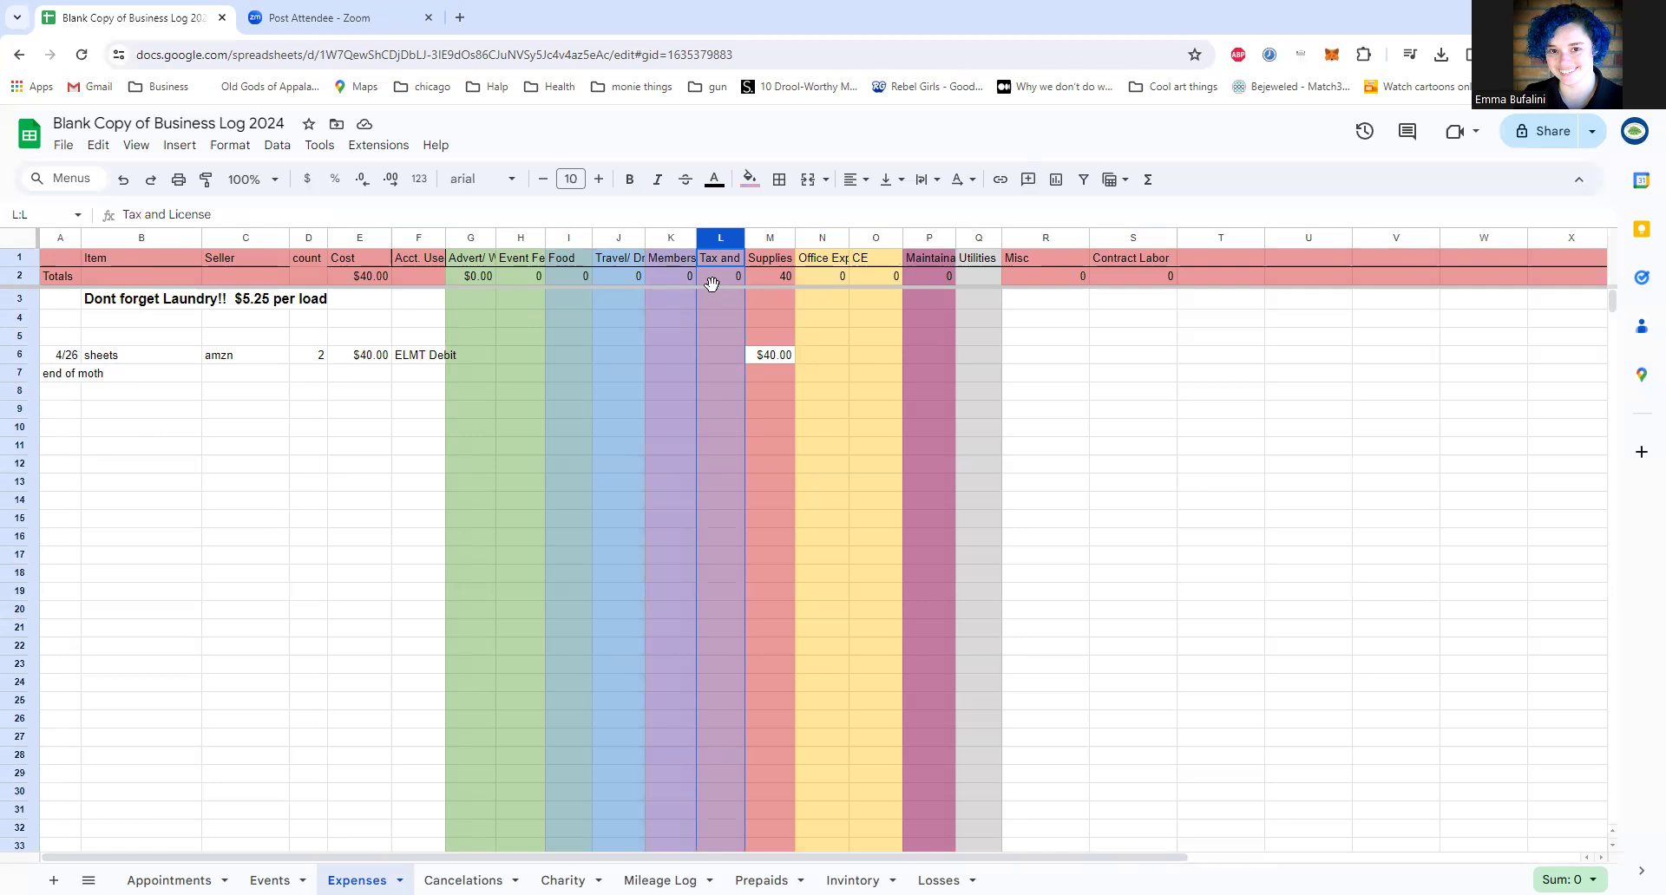
{"action": "left_click", "coordinate": [761, 237]}
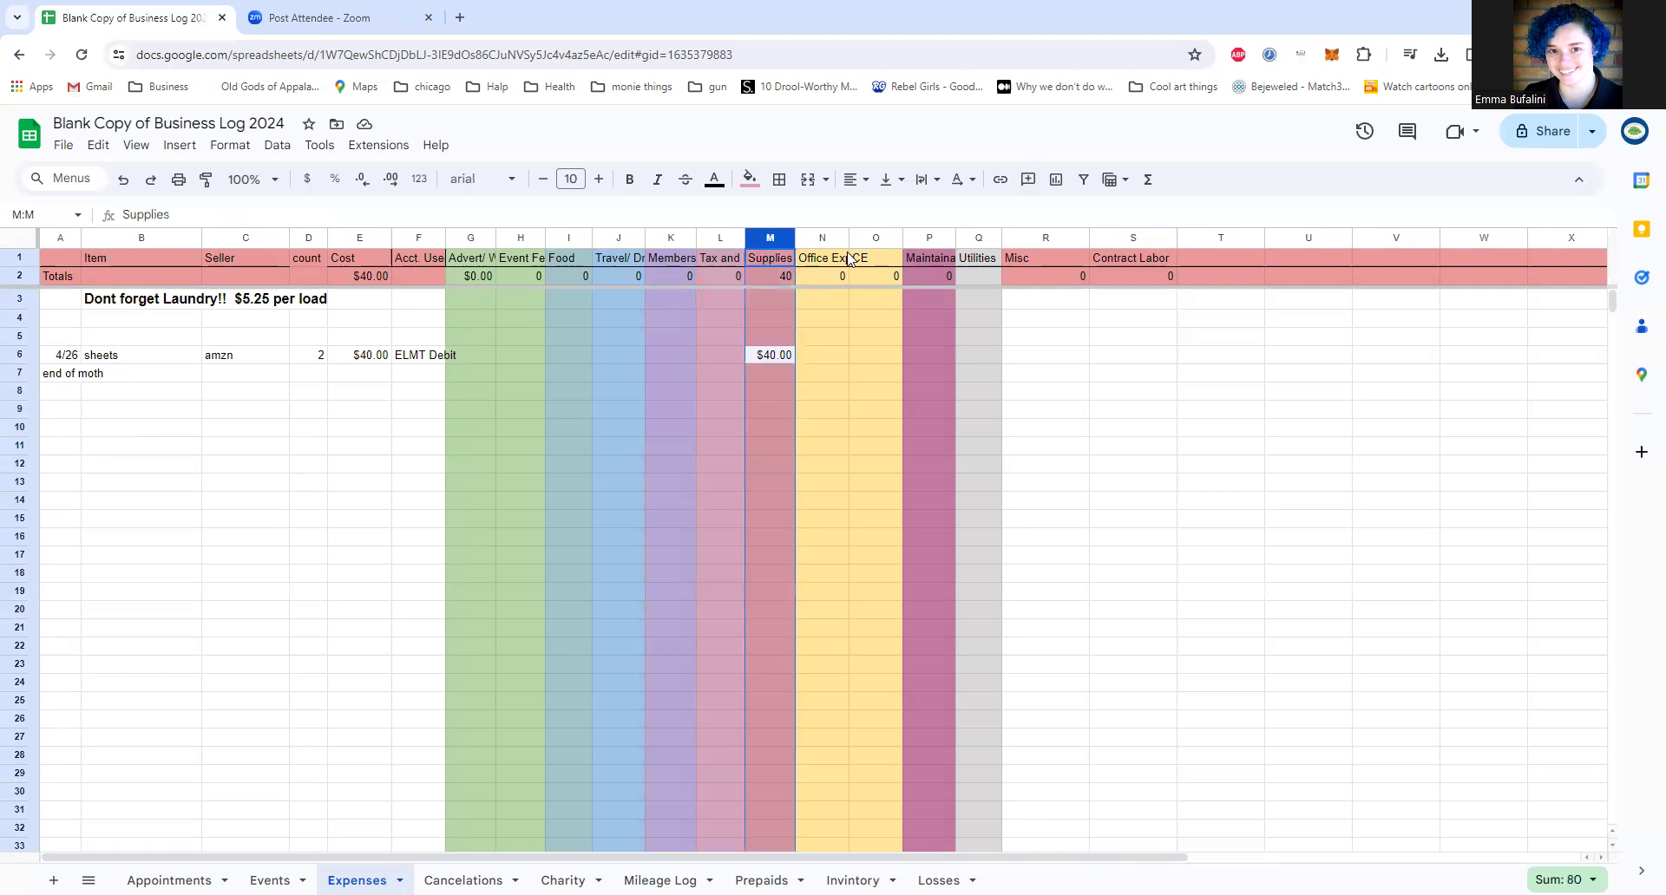
{"action": "left_click", "coordinate": [820, 238]}
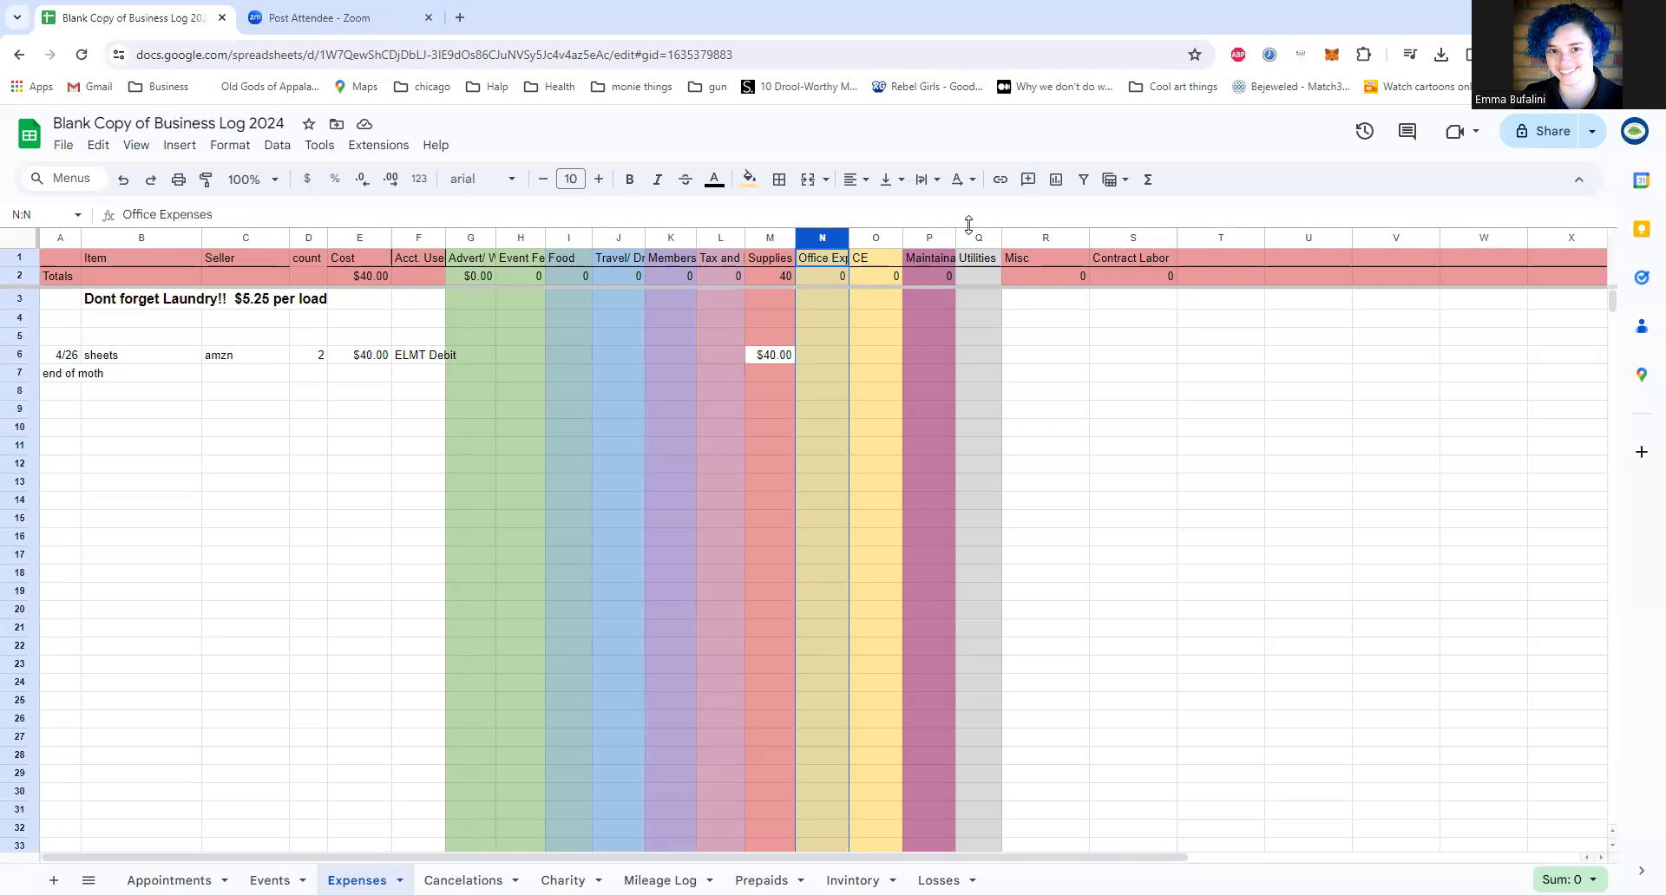
{"action": "left_click", "coordinate": [881, 240]}
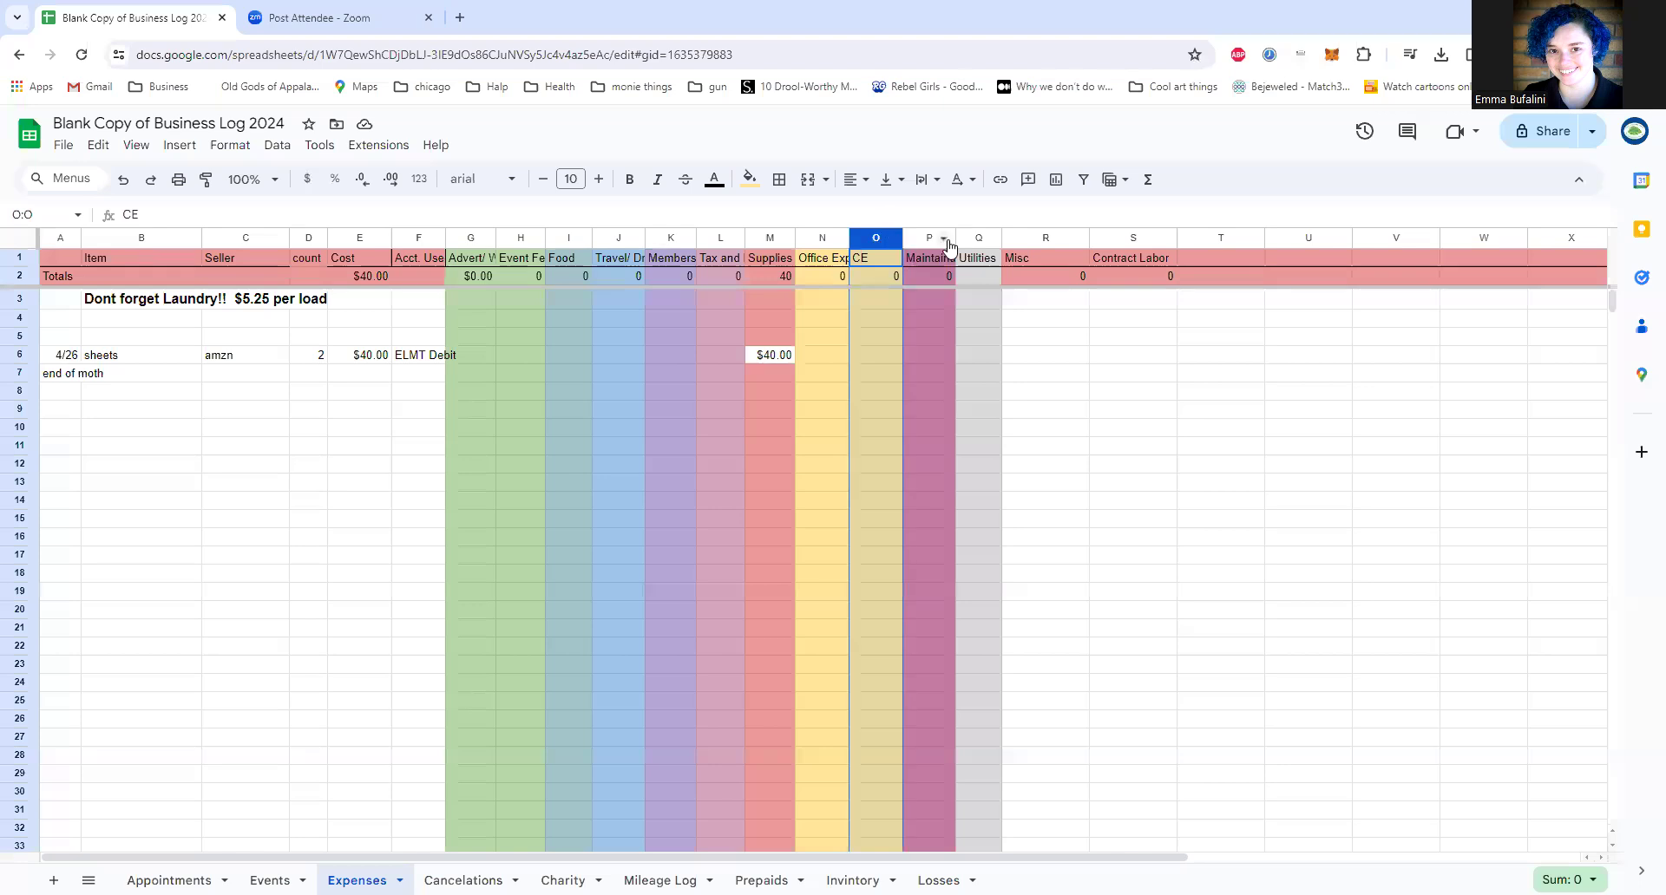
{"action": "left_click", "coordinate": [921, 242]}
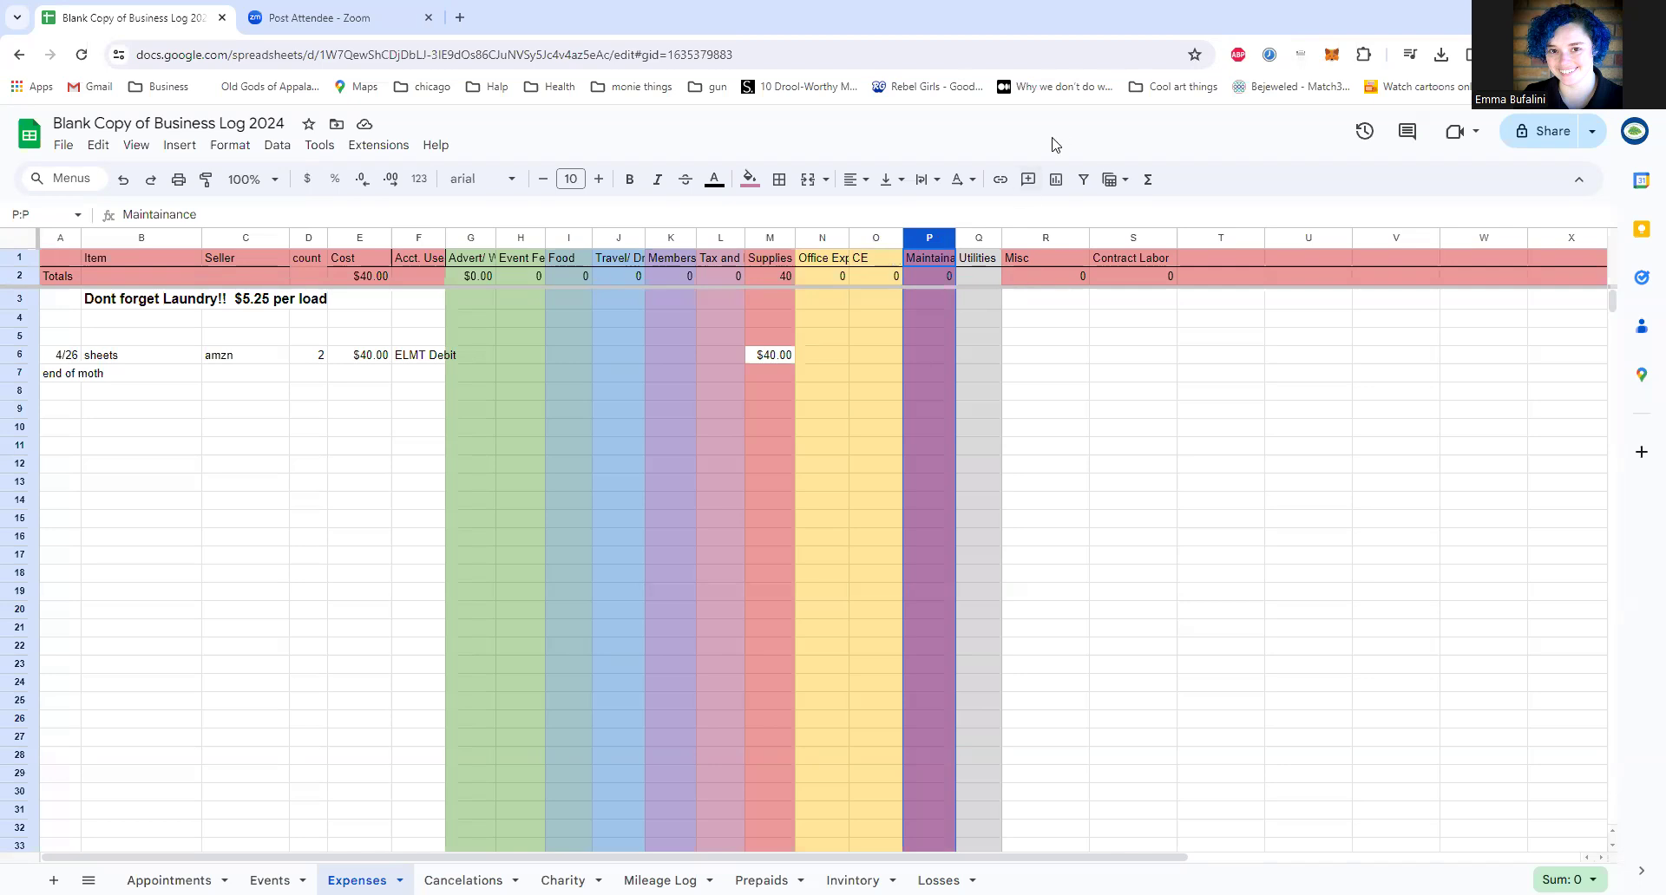
{"action": "left_click", "coordinate": [1026, 236]}
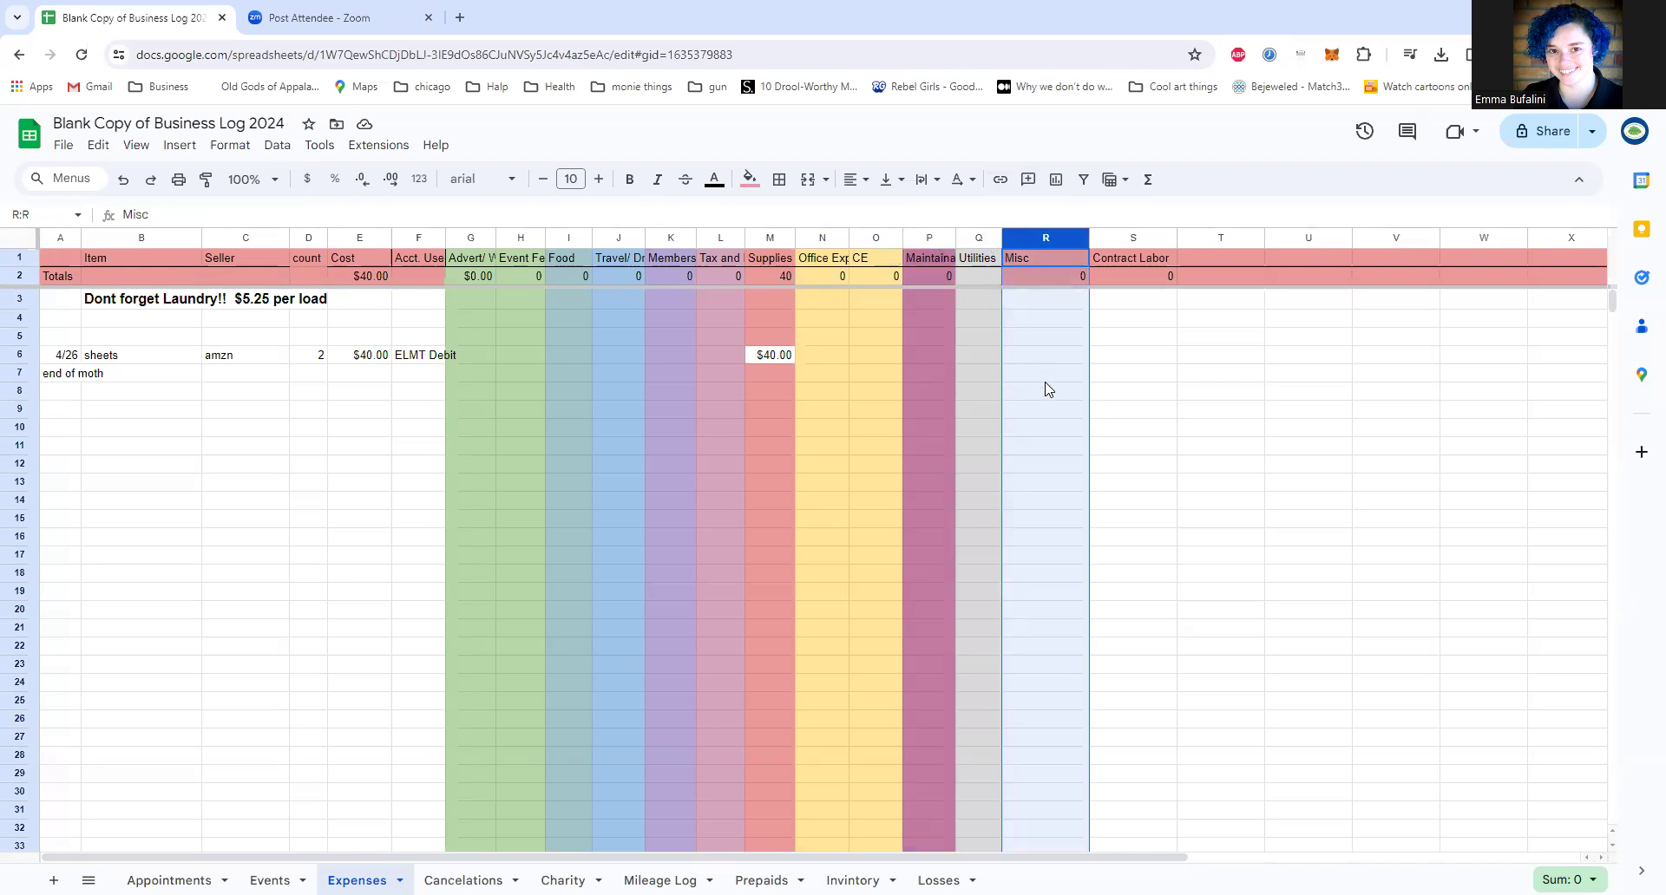
{"action": "left_click", "coordinate": [1110, 239]}
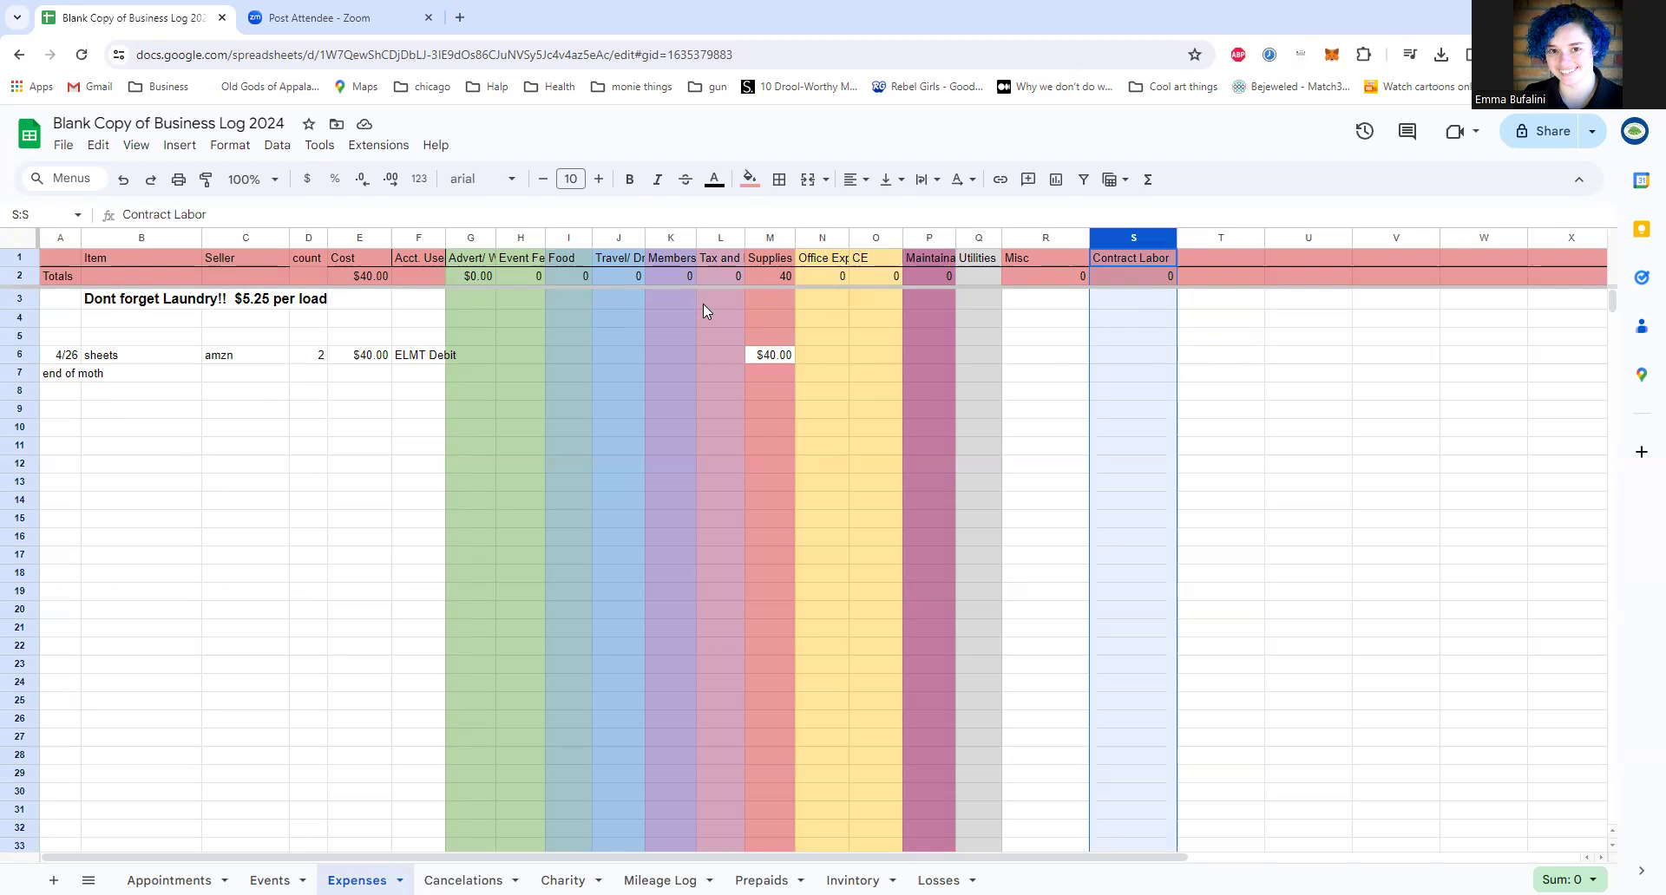
{"action": "left_click", "coordinate": [767, 277]}
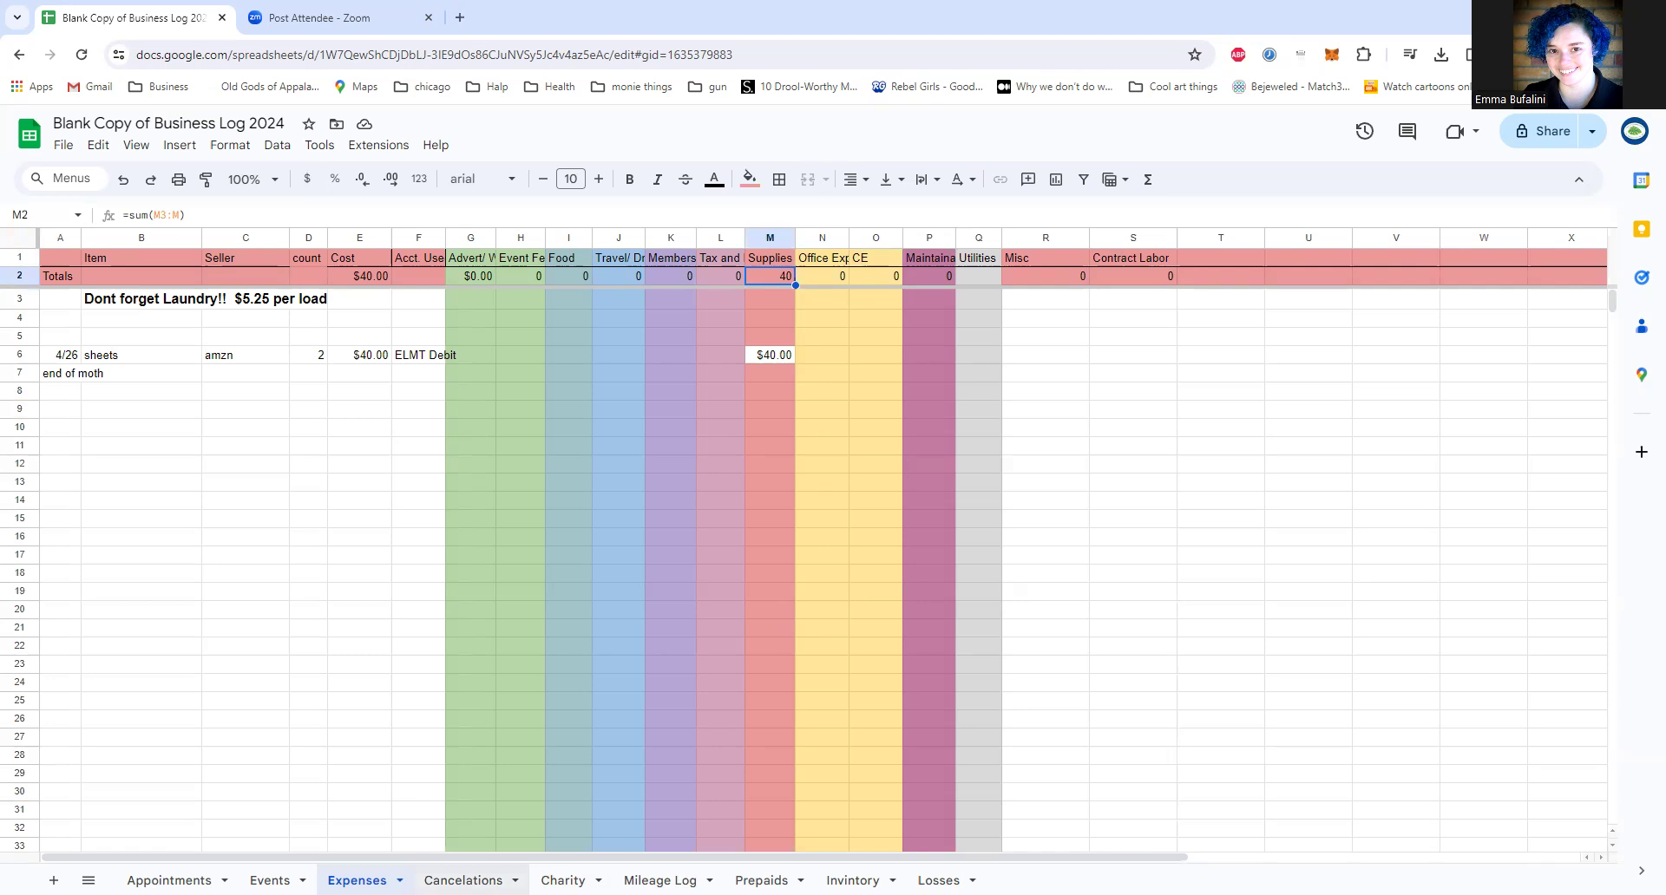
Step: Look through the Cancelations, Charity, Invintory and Losses sheets, then examine the Mileage Log sheet's column layout
{"action": "left_click", "coordinate": [462, 881]}
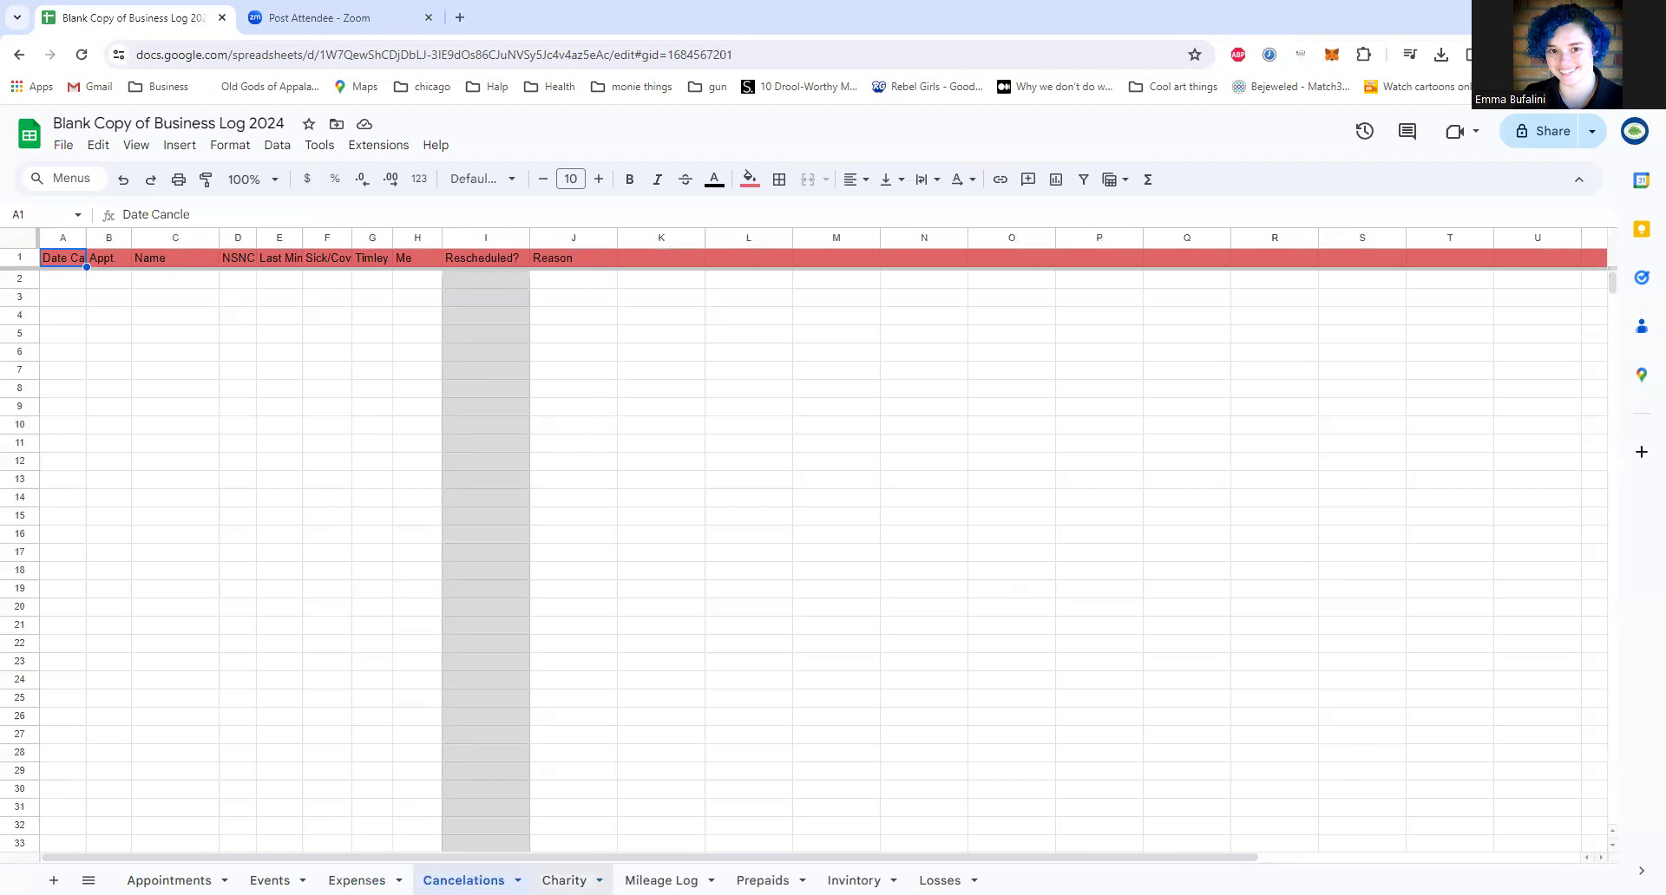
{"action": "left_click", "coordinate": [564, 880]}
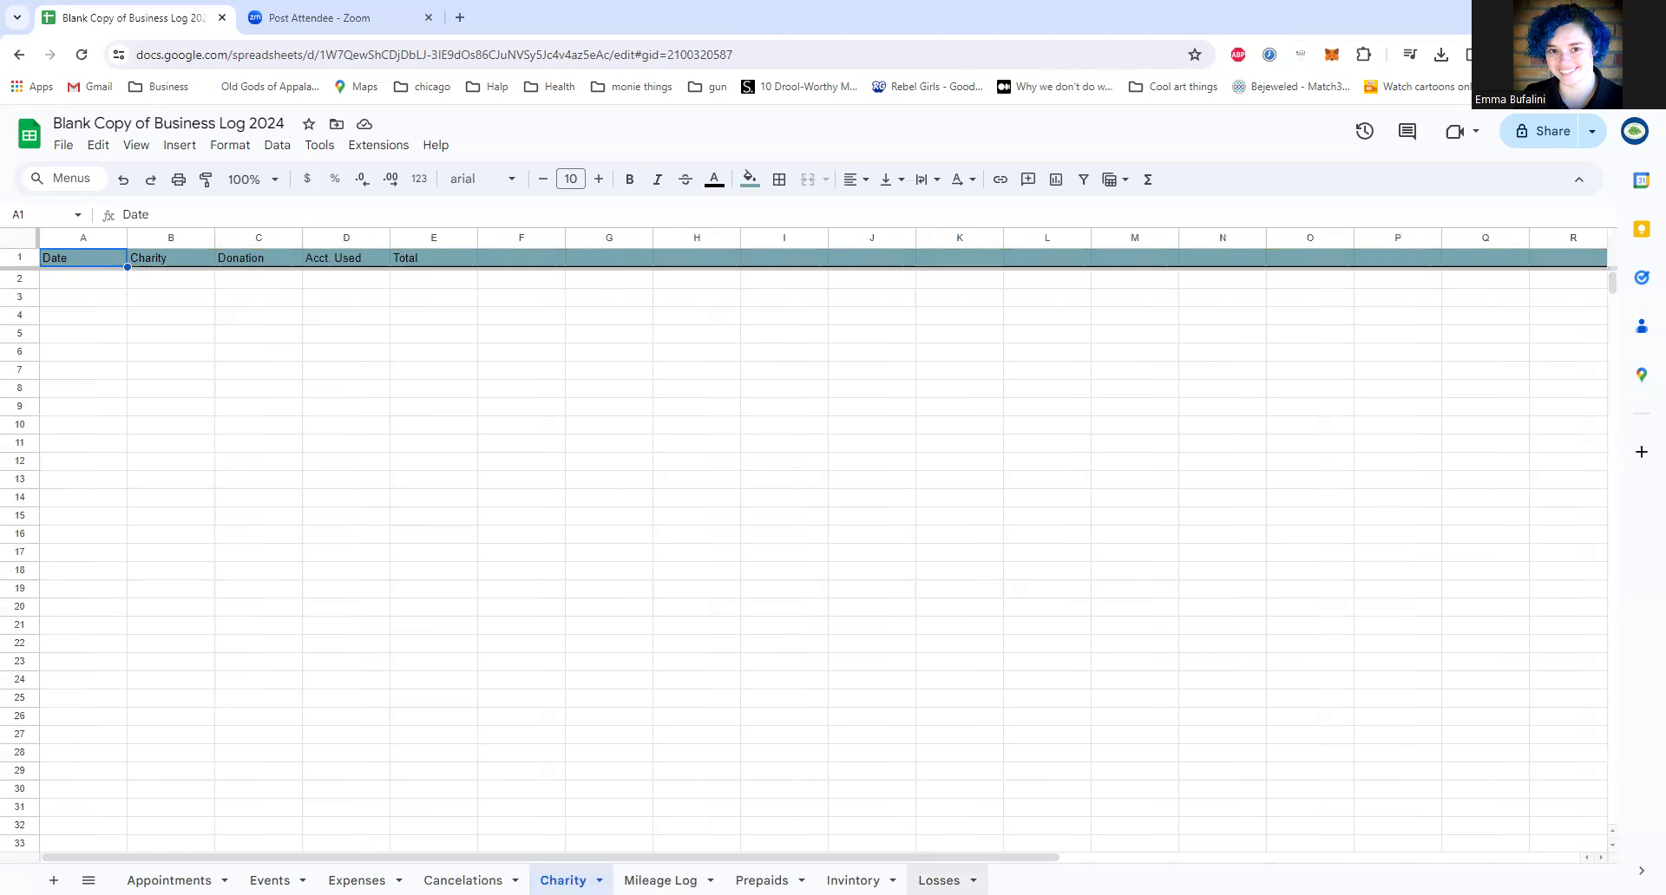
{"action": "left_click", "coordinate": [853, 880]}
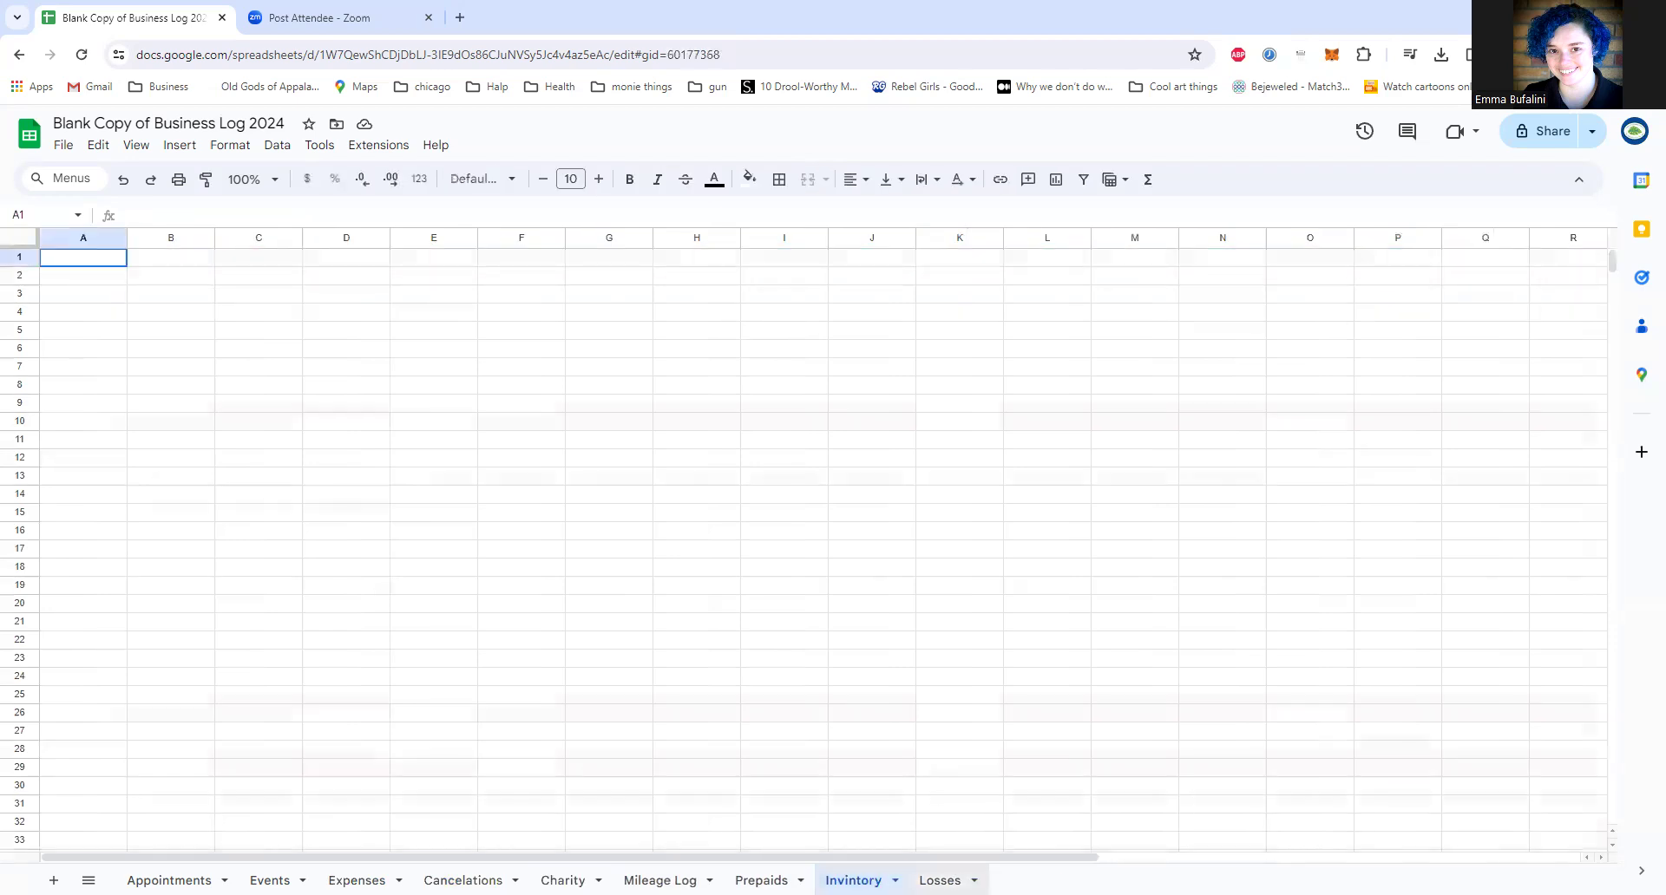
{"action": "left_click", "coordinate": [939, 880]}
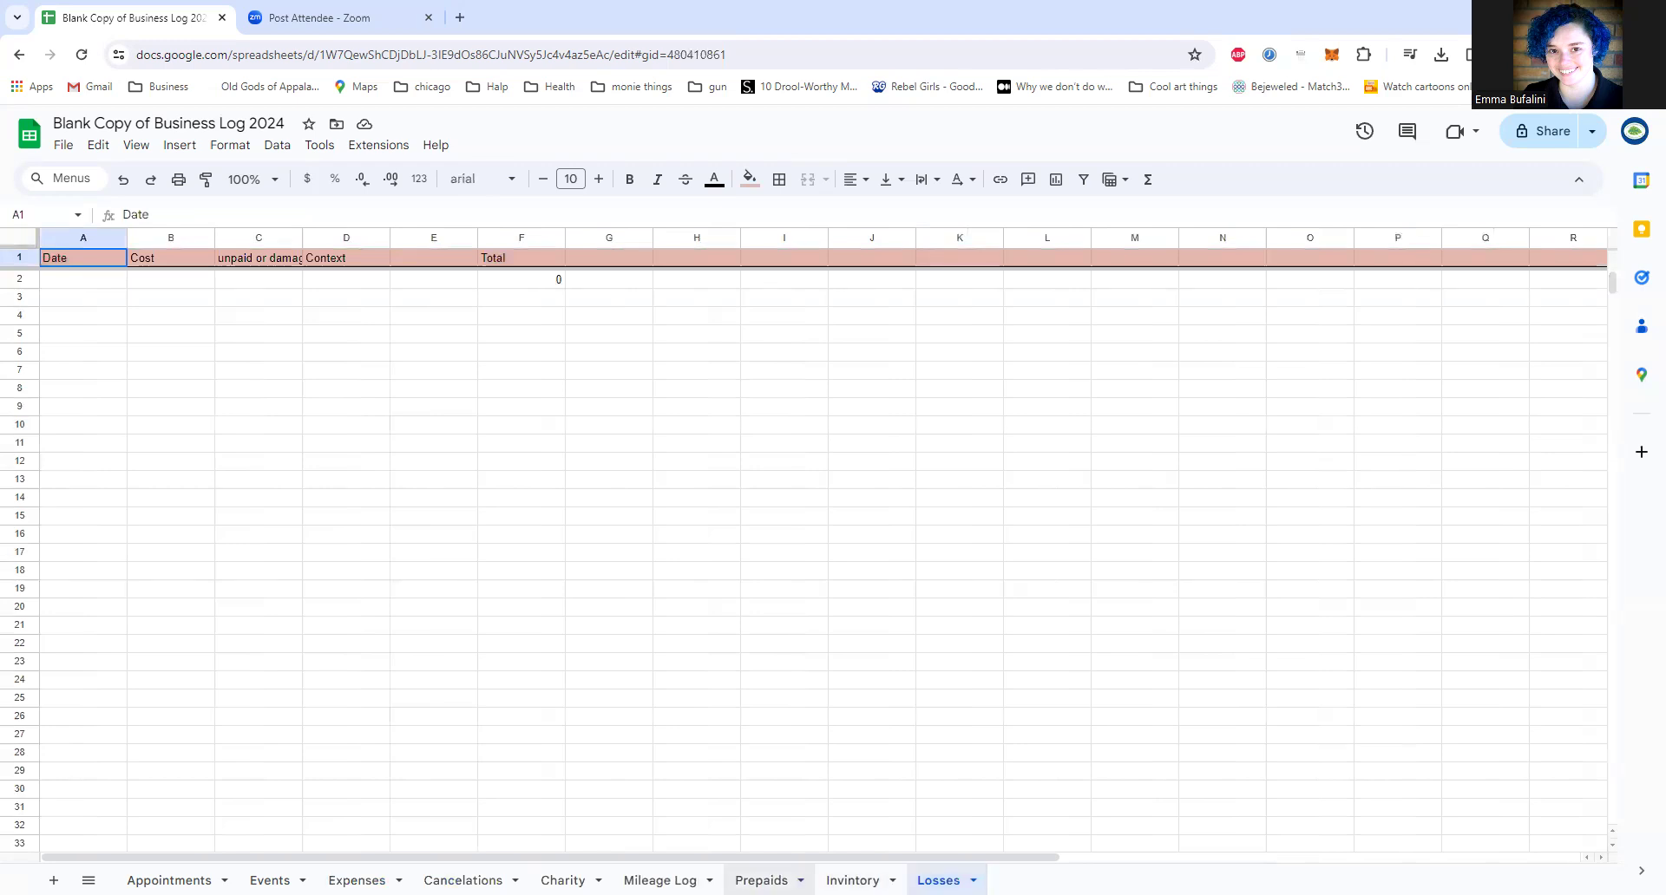
{"action": "left_click", "coordinate": [659, 880]}
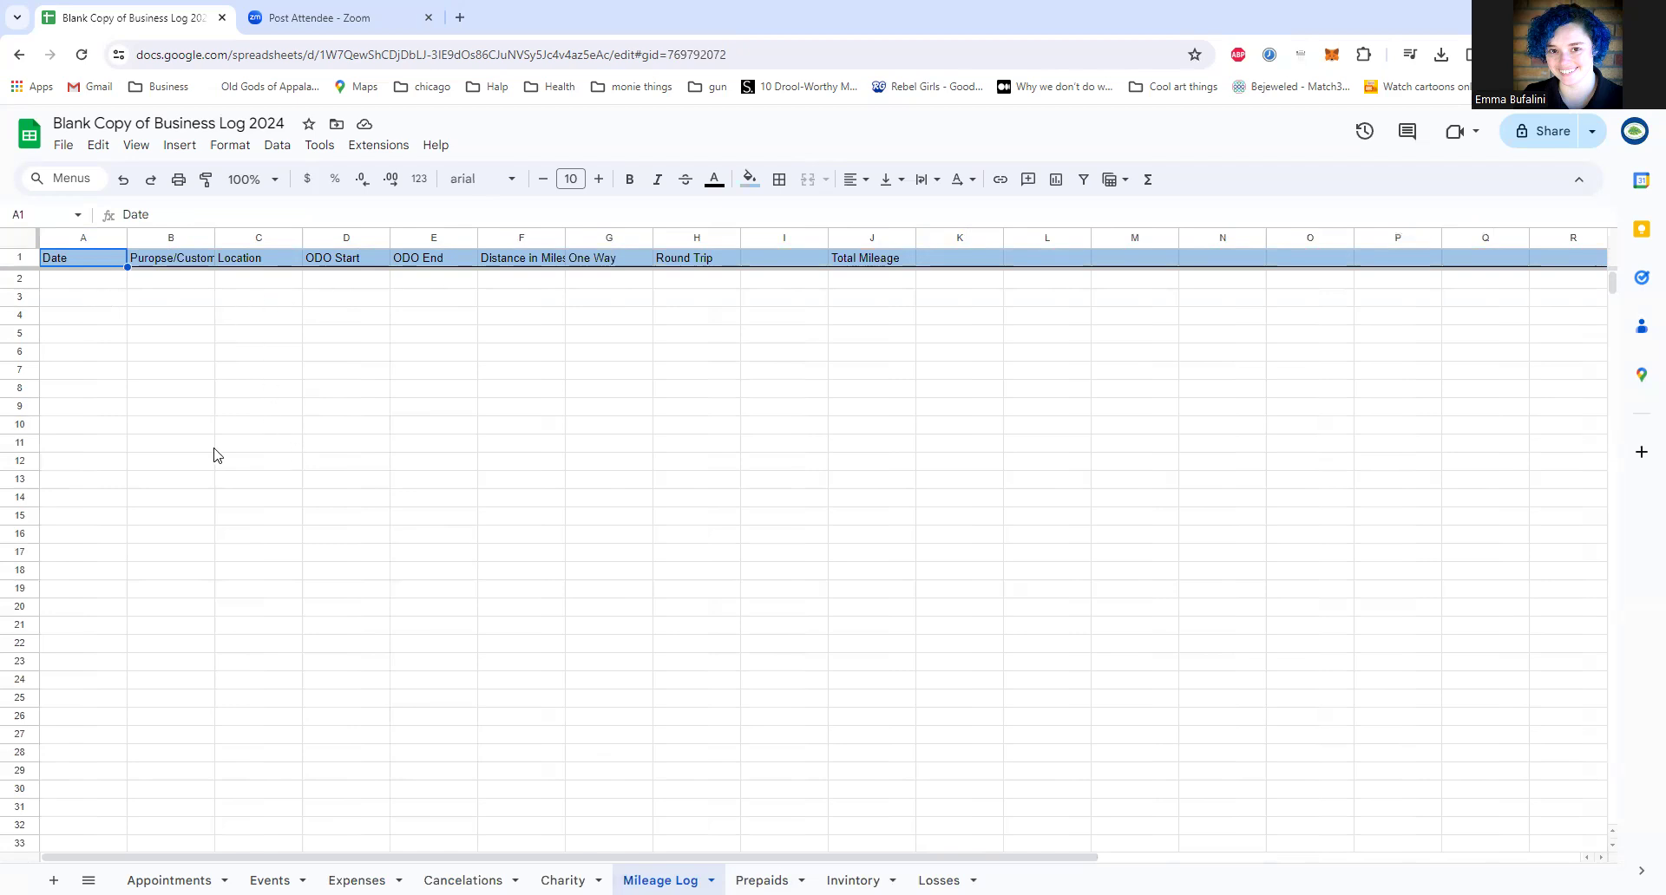
{"action": "right_click", "coordinate": [235, 523]}
{"action": "left_click", "coordinate": [201, 526]}
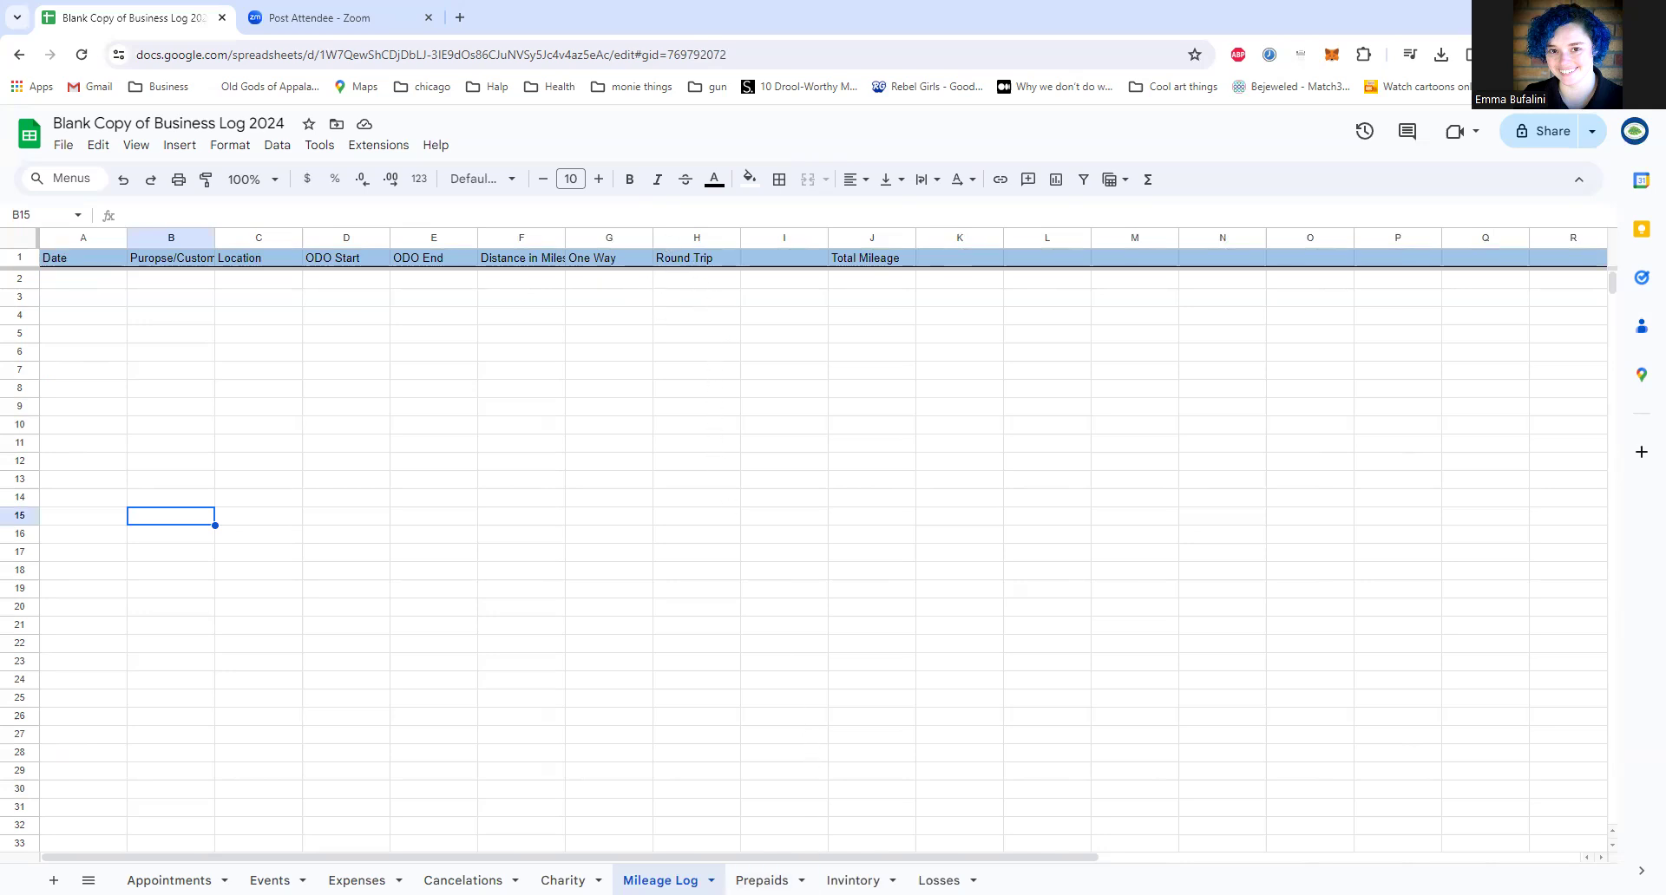
Step: Open the Prepaids sheet and review row 2's client name, package, first two session dates and Remainders cell
{"action": "left_click", "coordinate": [762, 881]}
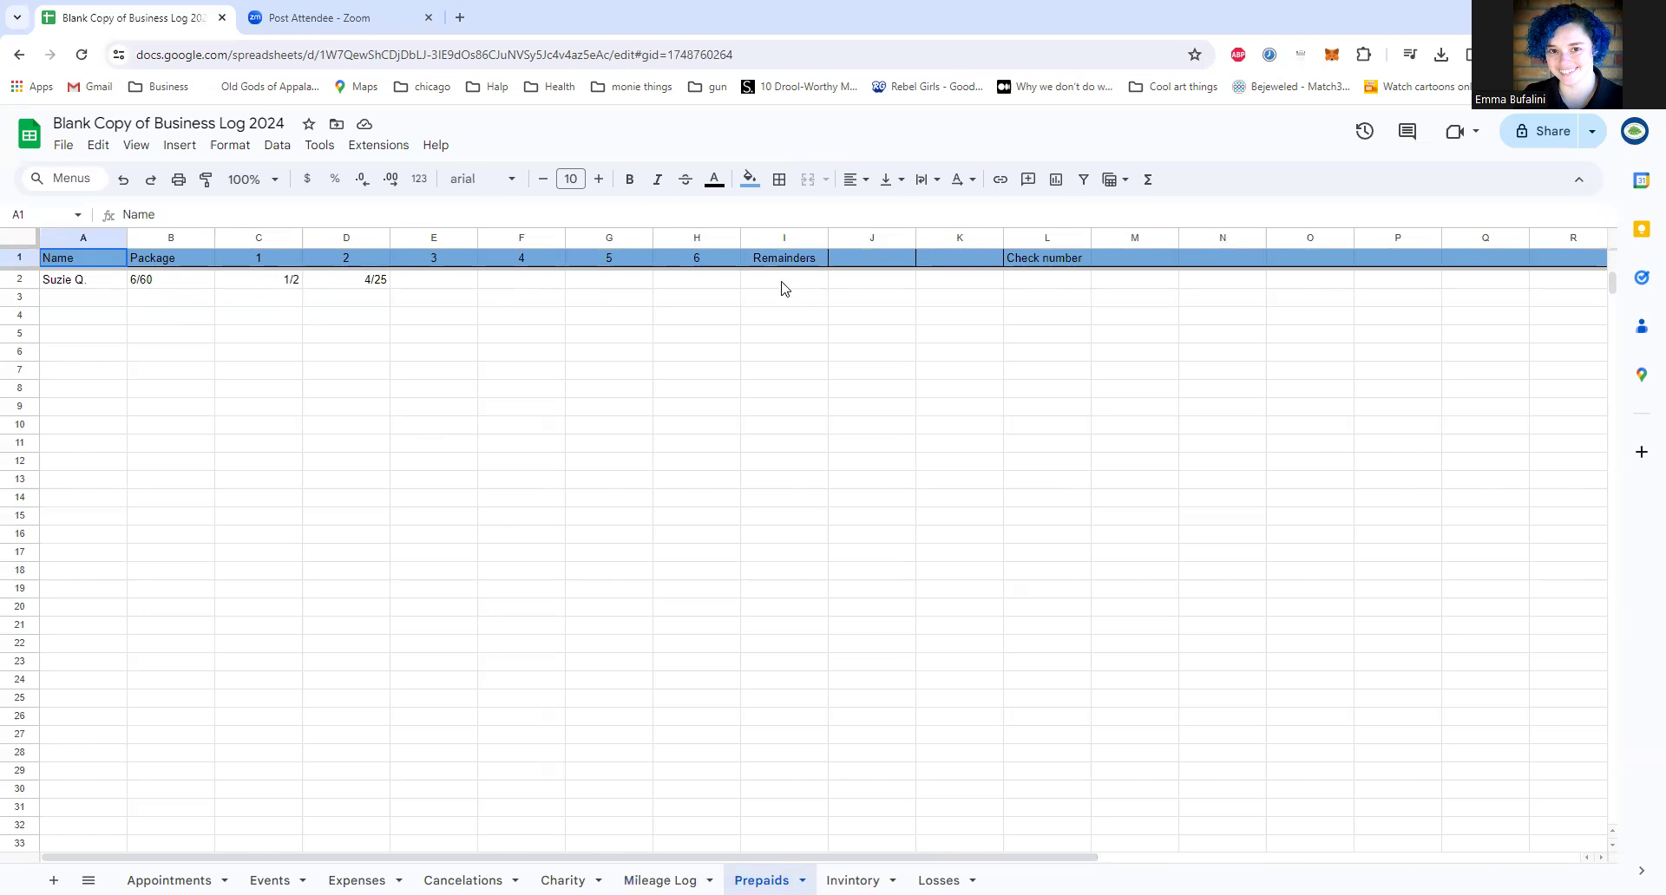
{"action": "left_click", "coordinate": [253, 274]}
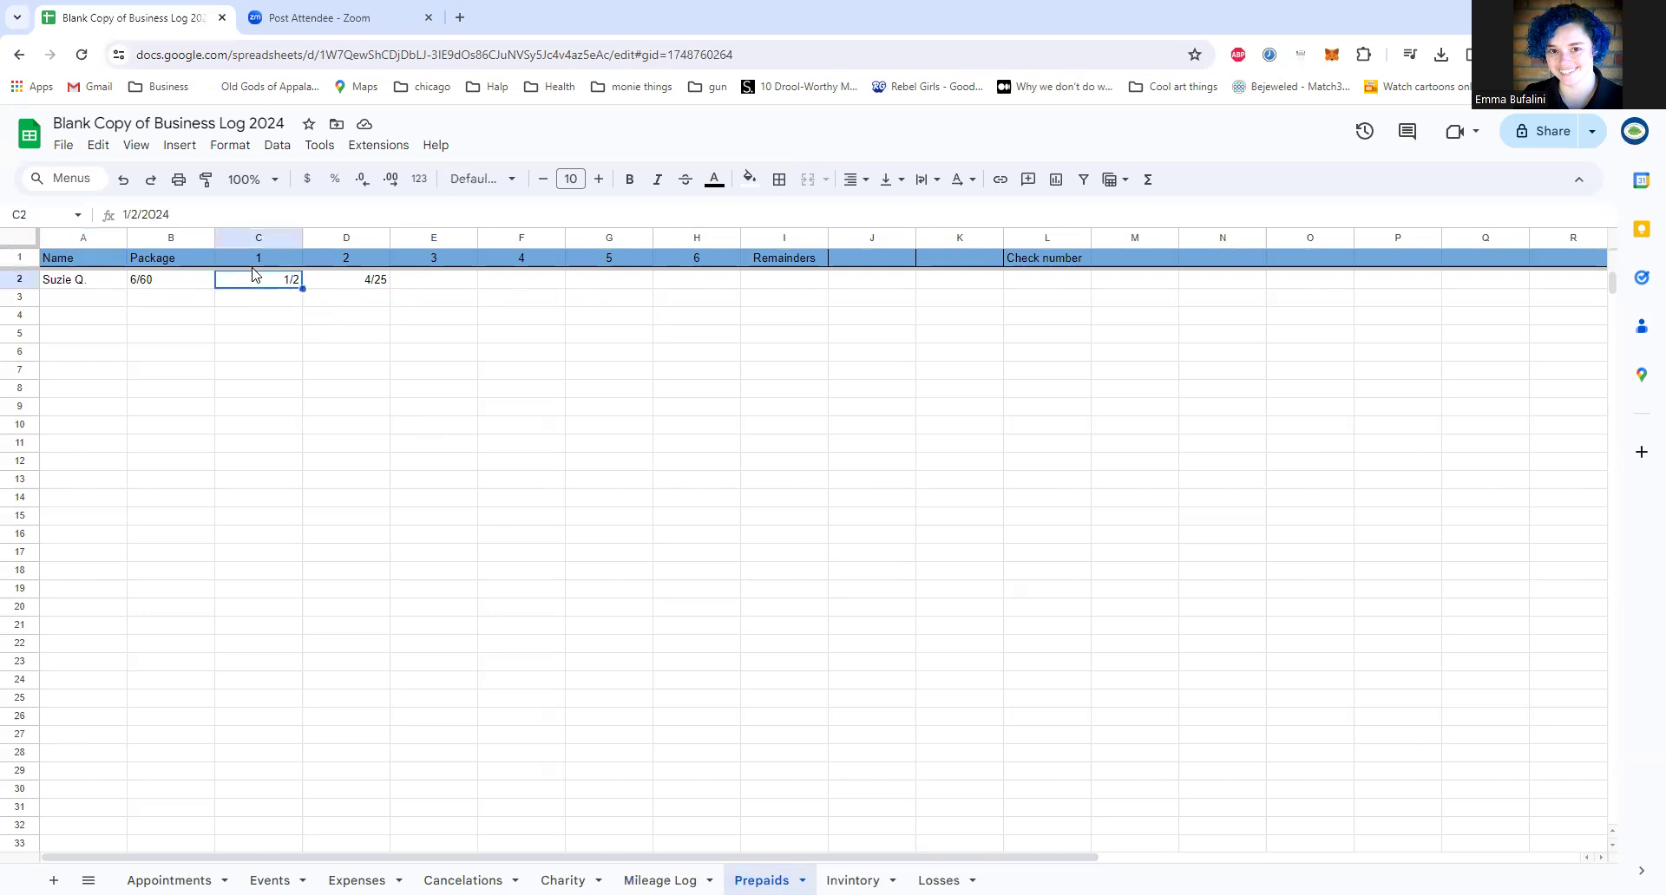
{"action": "left_click", "coordinate": [91, 283]}
{"action": "left_click", "coordinate": [182, 286]}
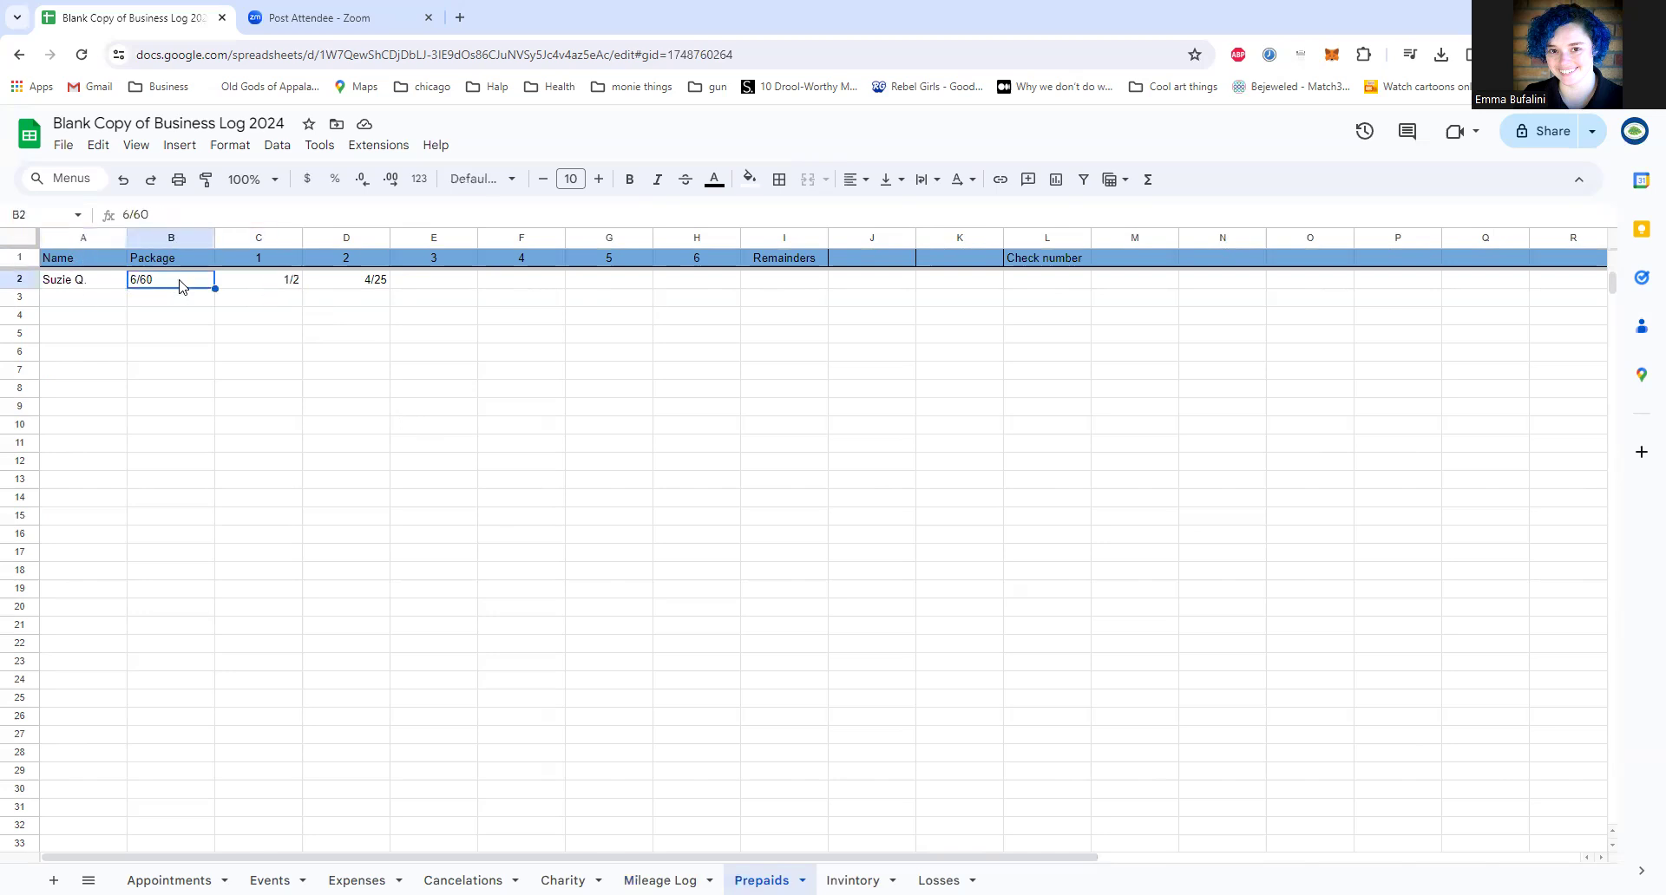
{"action": "left_click", "coordinate": [245, 284]}
{"action": "left_click", "coordinate": [371, 282]}
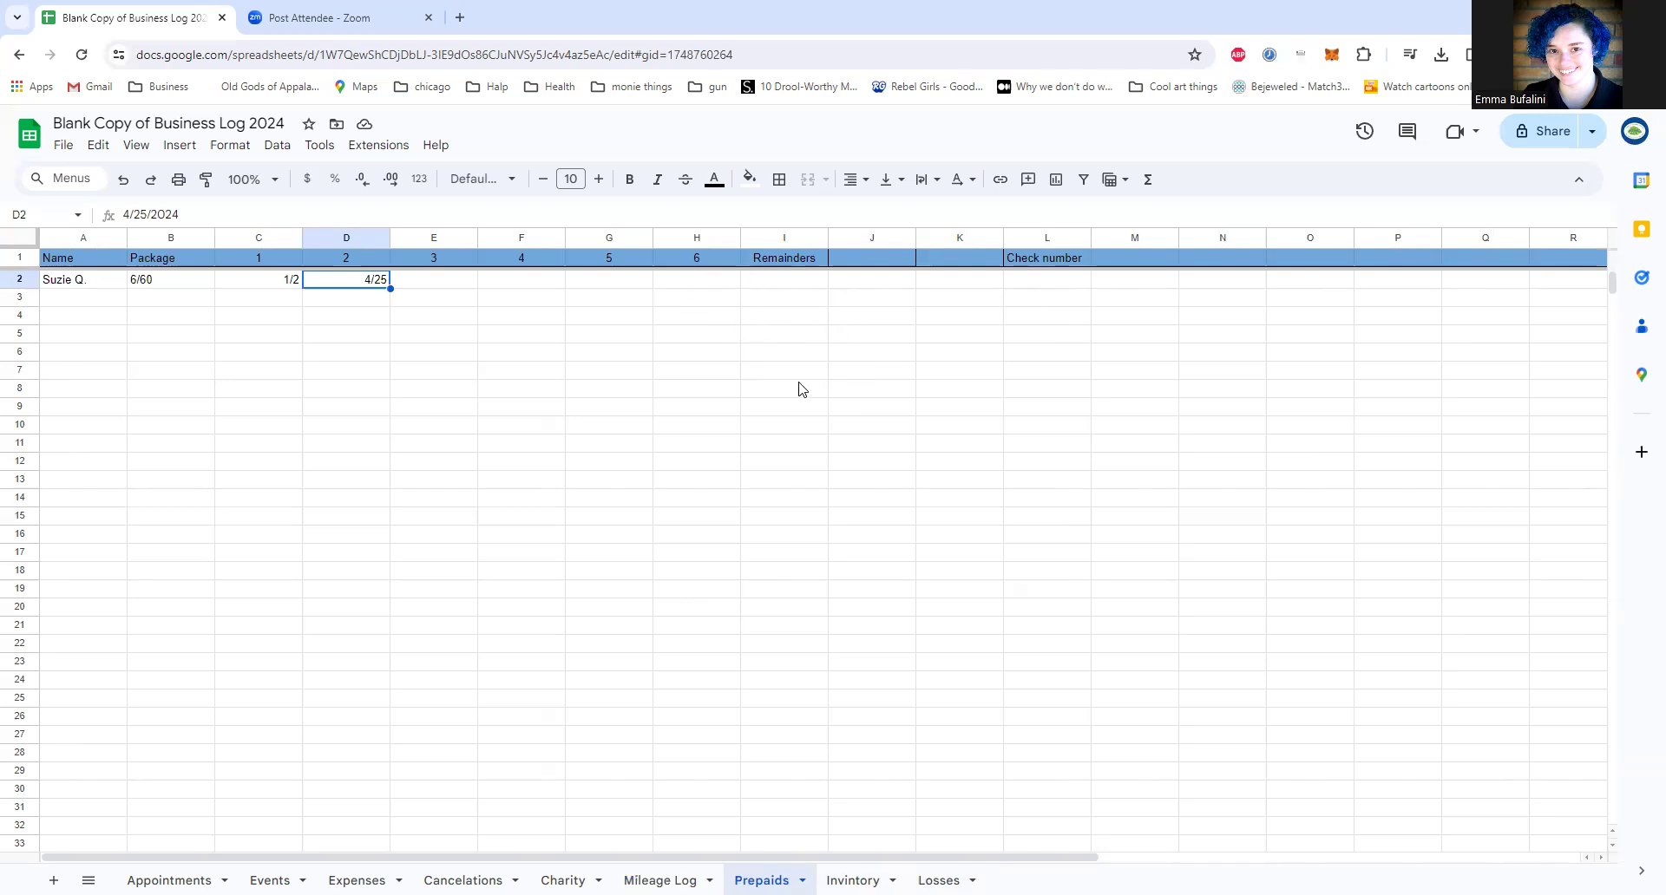
{"action": "left_click", "coordinate": [790, 286]}
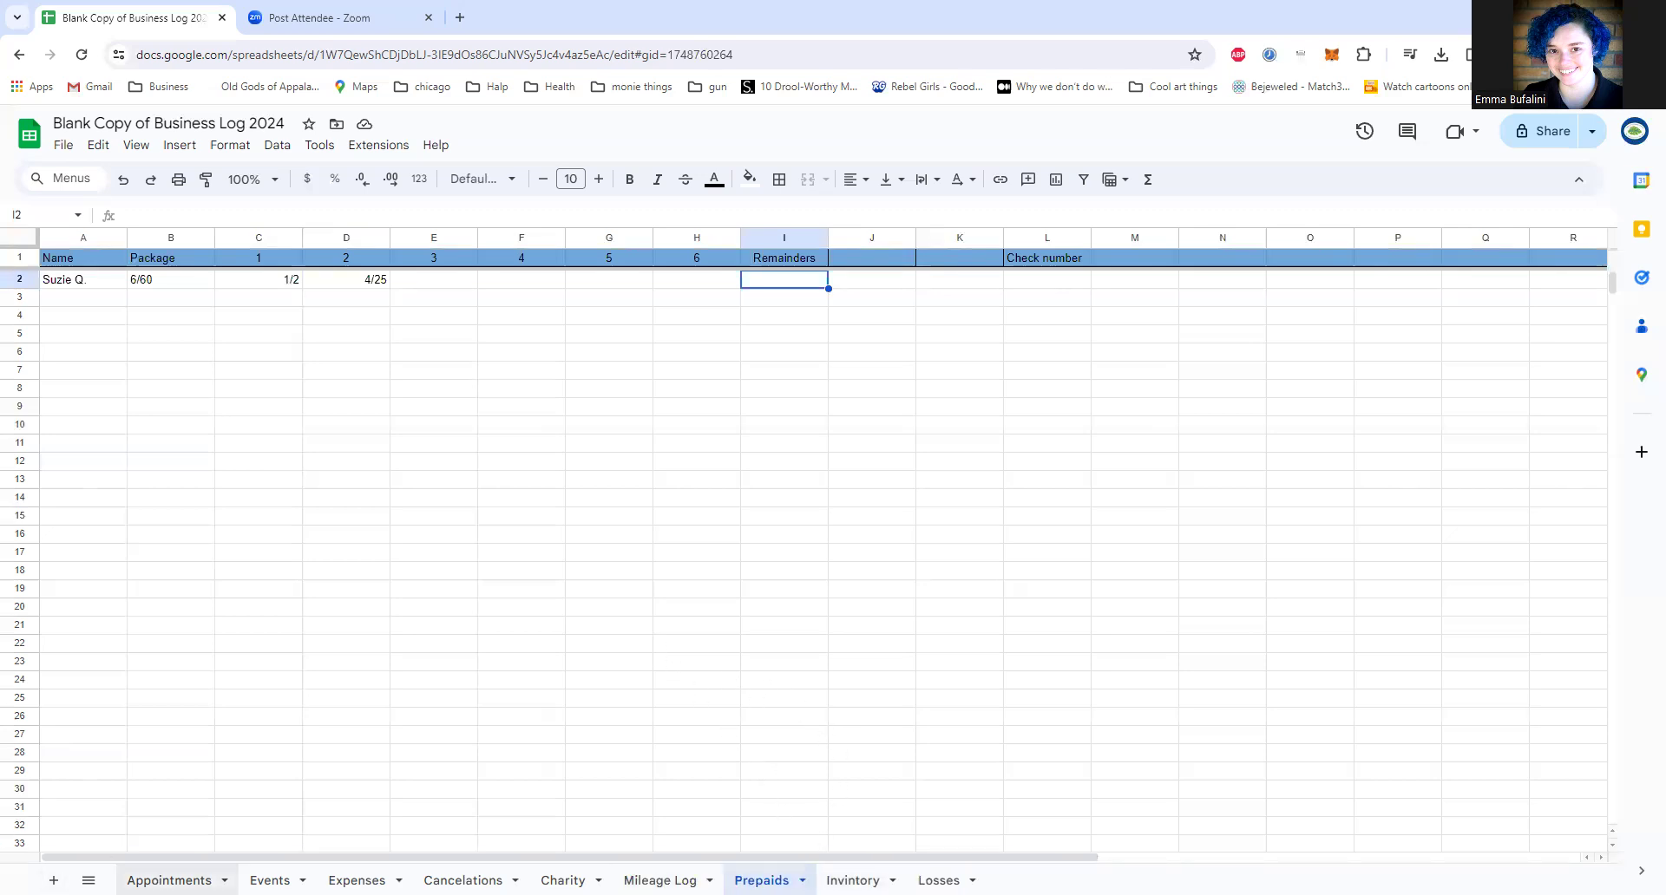
Step: Return to the Appointments sheet and open the Referral Source dropdown rule in J2 for editing
{"action": "left_click", "coordinate": [169, 881]}
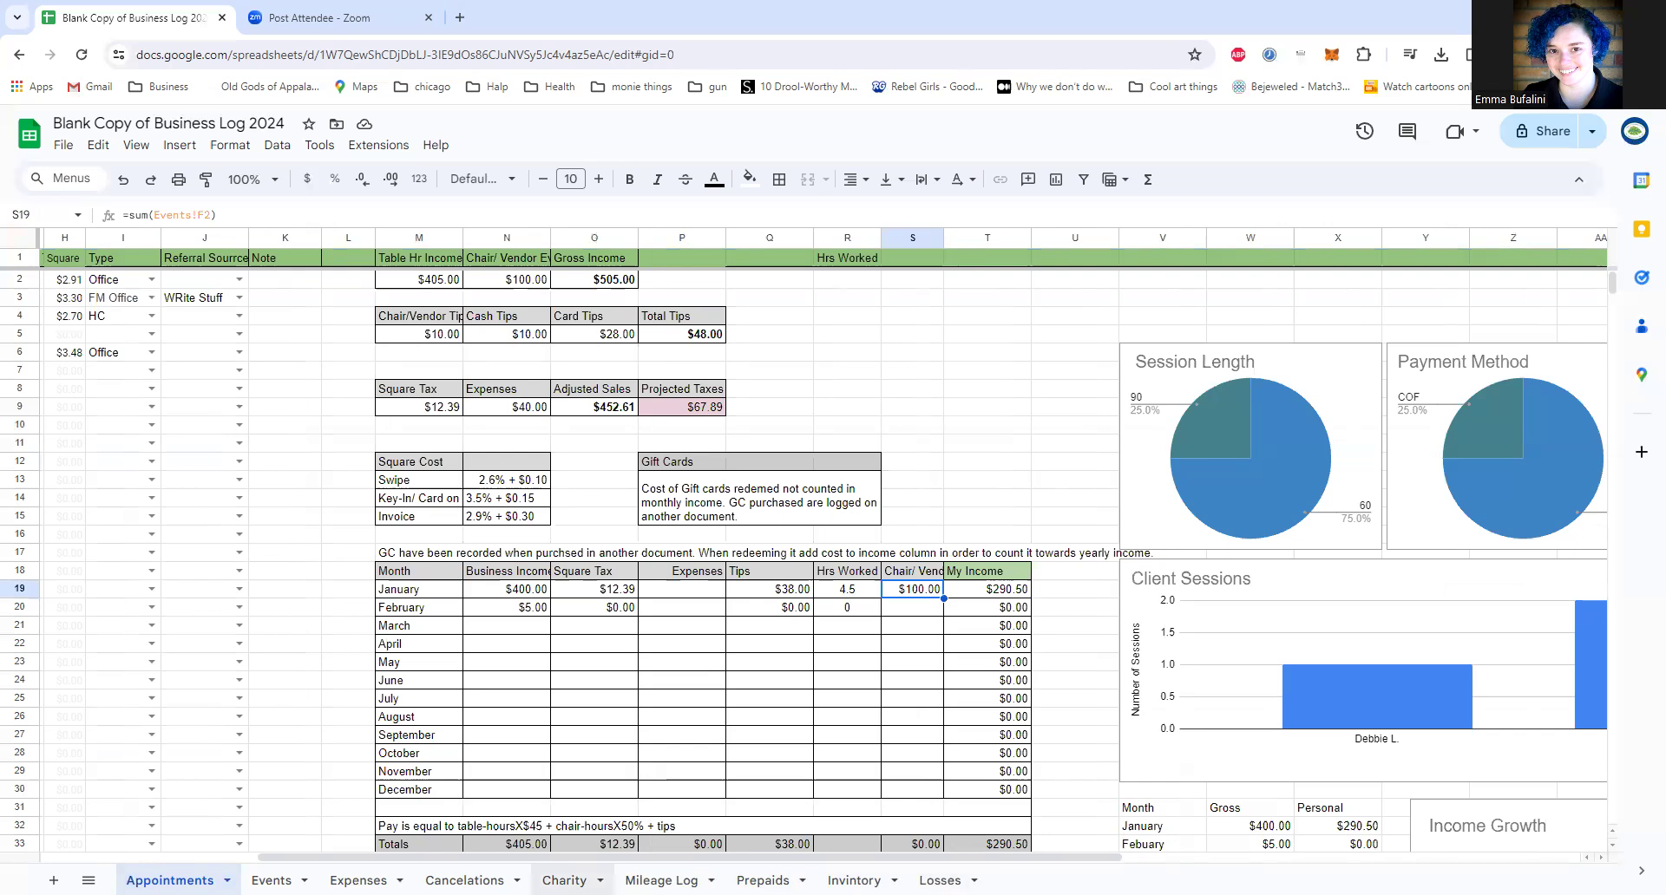
{"action": "left_click_drag", "start_coordinate": [655, 862], "coordinate": [330, 811]}
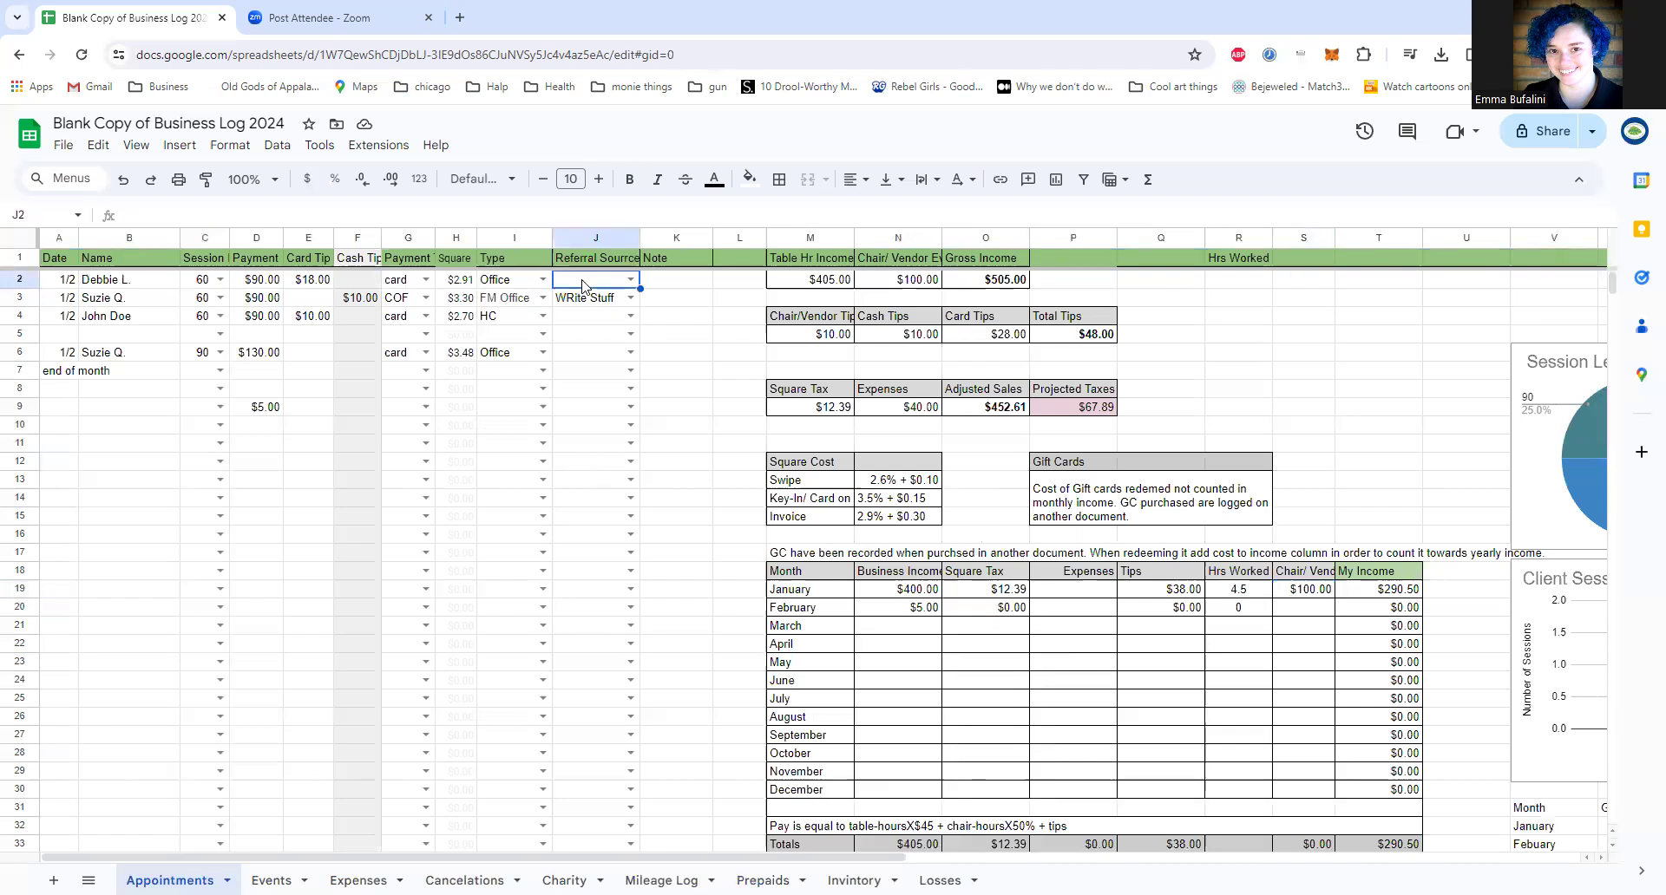
{"action": "left_click", "coordinate": [631, 279]}
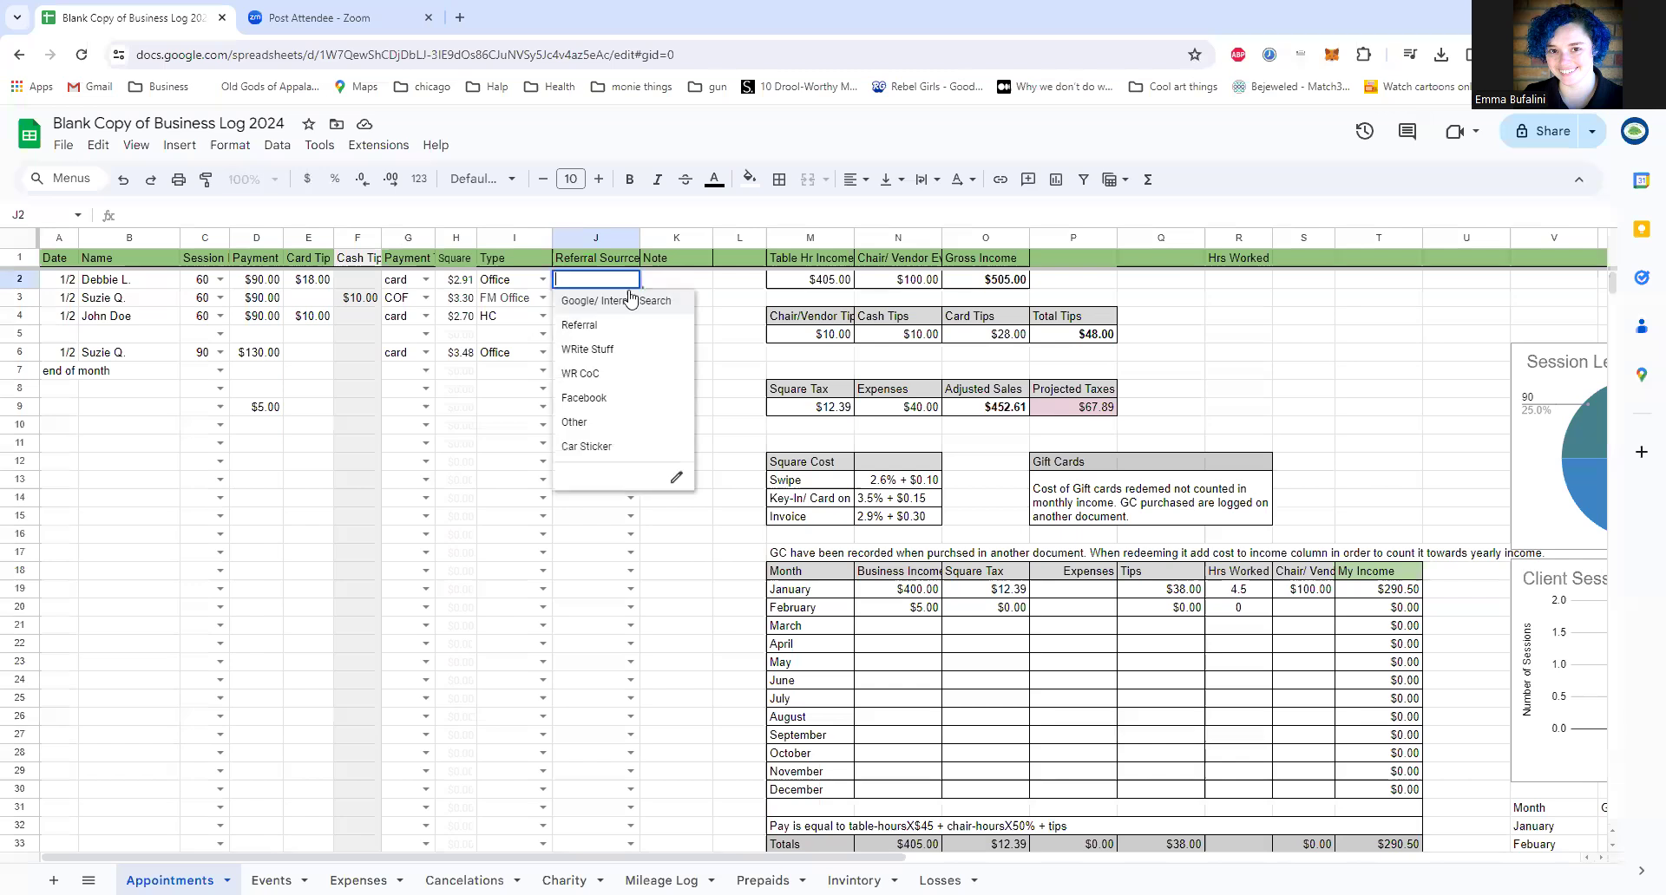
{"action": "left_click", "coordinate": [677, 477]}
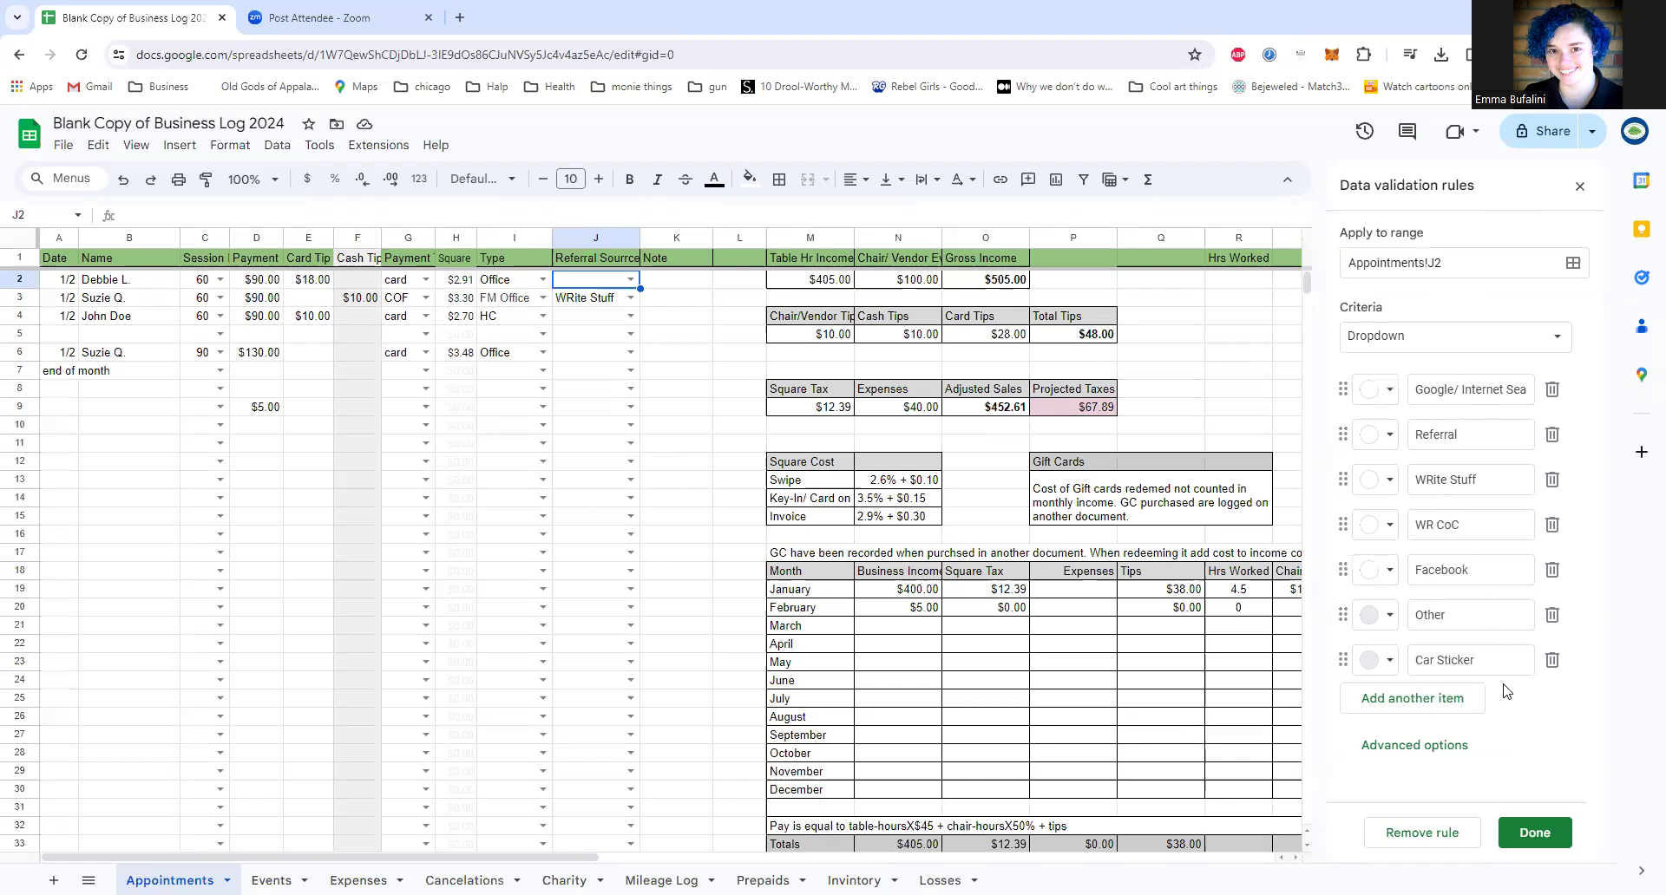
Step: Examine the rule's Google/ Internet Search item, its colour choices and the range the rule applies to
{"action": "left_click", "coordinate": [1465, 388]}
{"action": "left_click_drag", "start_coordinate": [1417, 388], "coordinate": [1532, 389]}
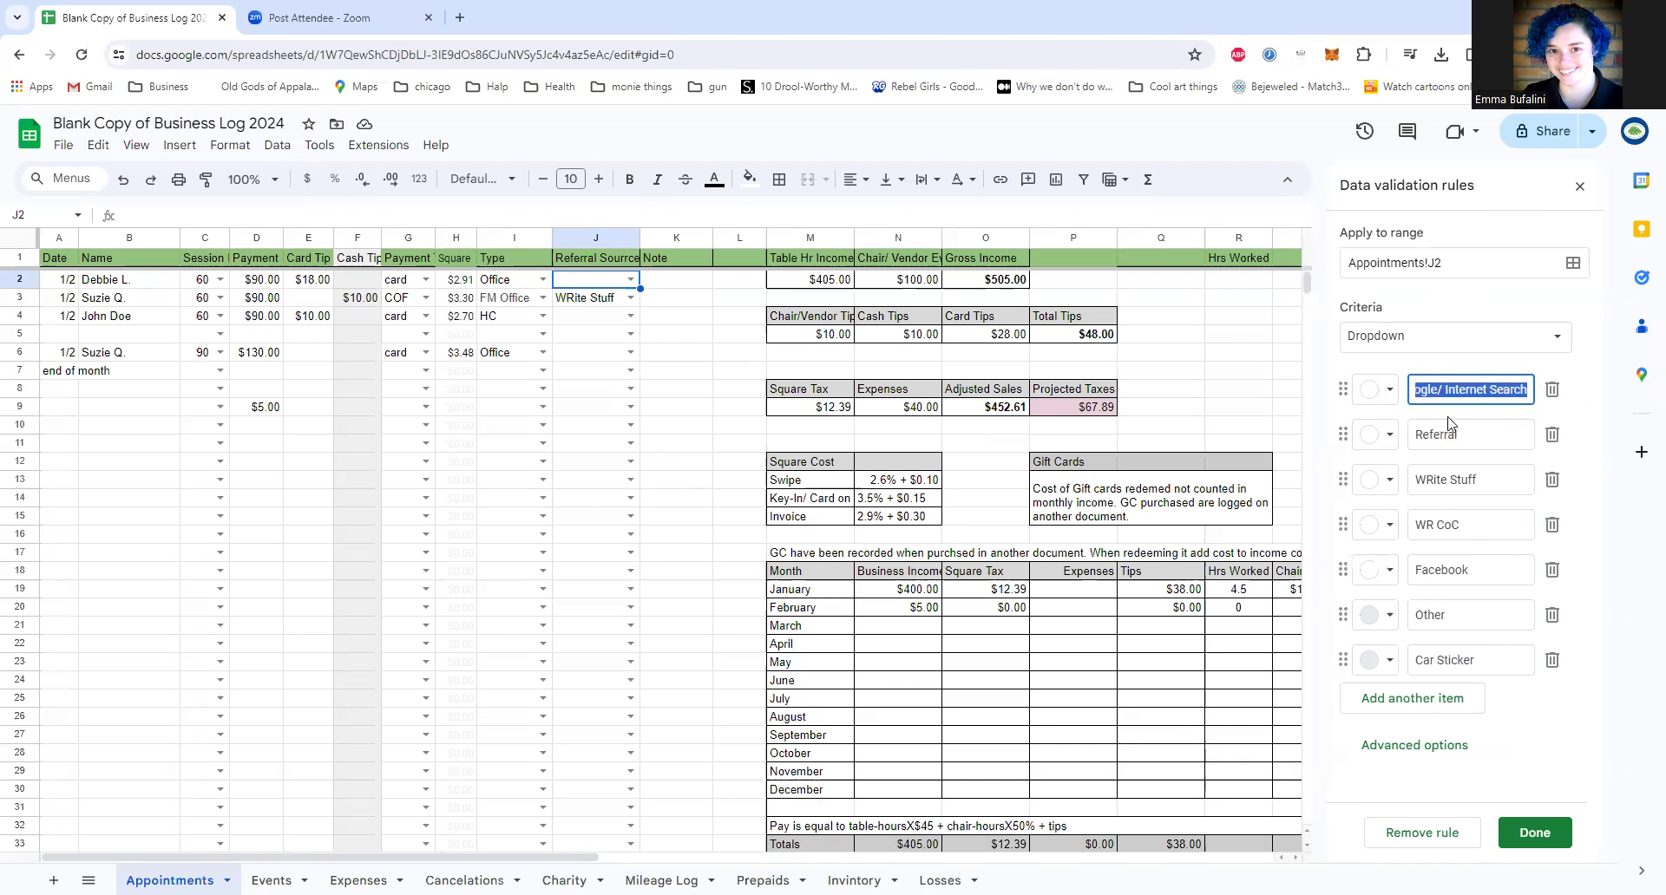
{"action": "left_click", "coordinate": [1383, 391]}
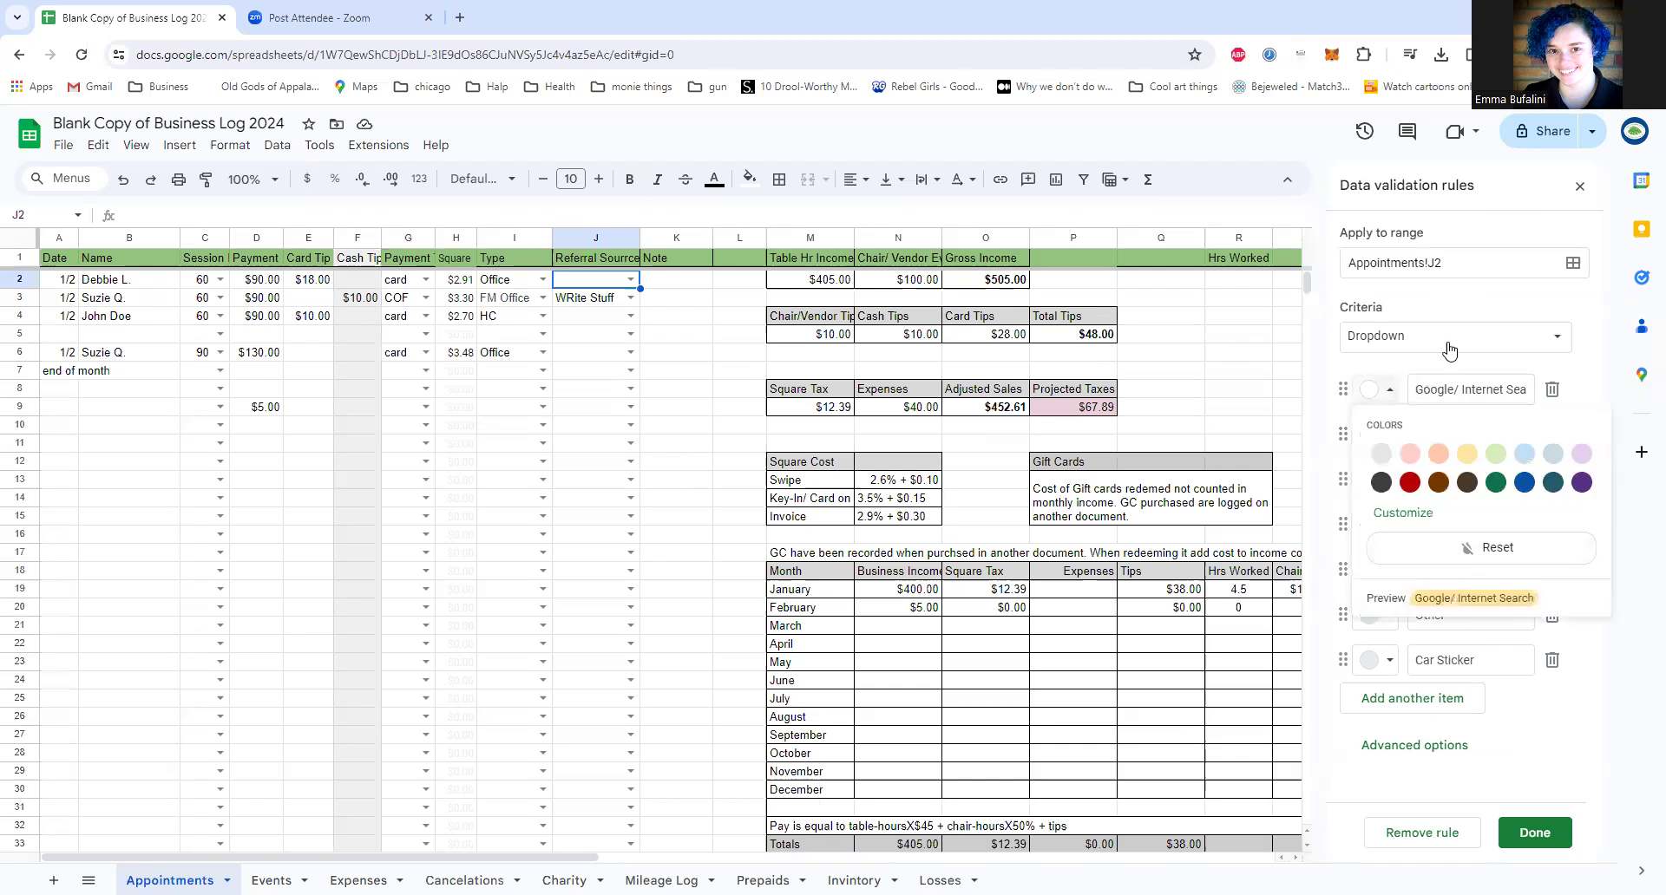
{"action": "left_click", "coordinate": [1471, 371]}
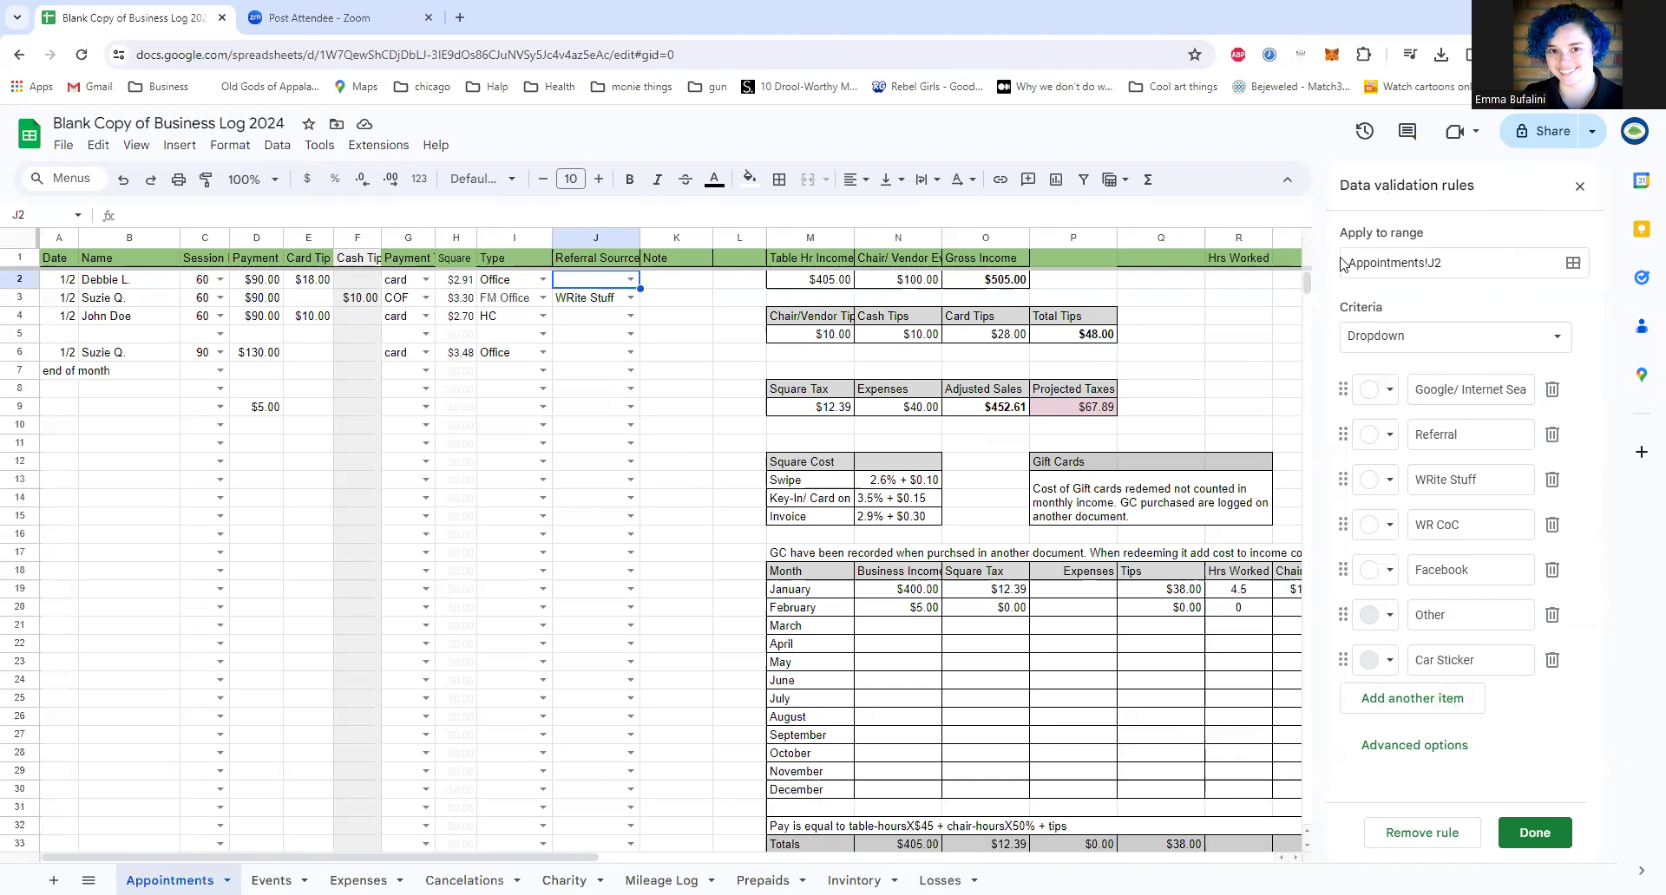
{"action": "left_click", "coordinate": [1466, 262]}
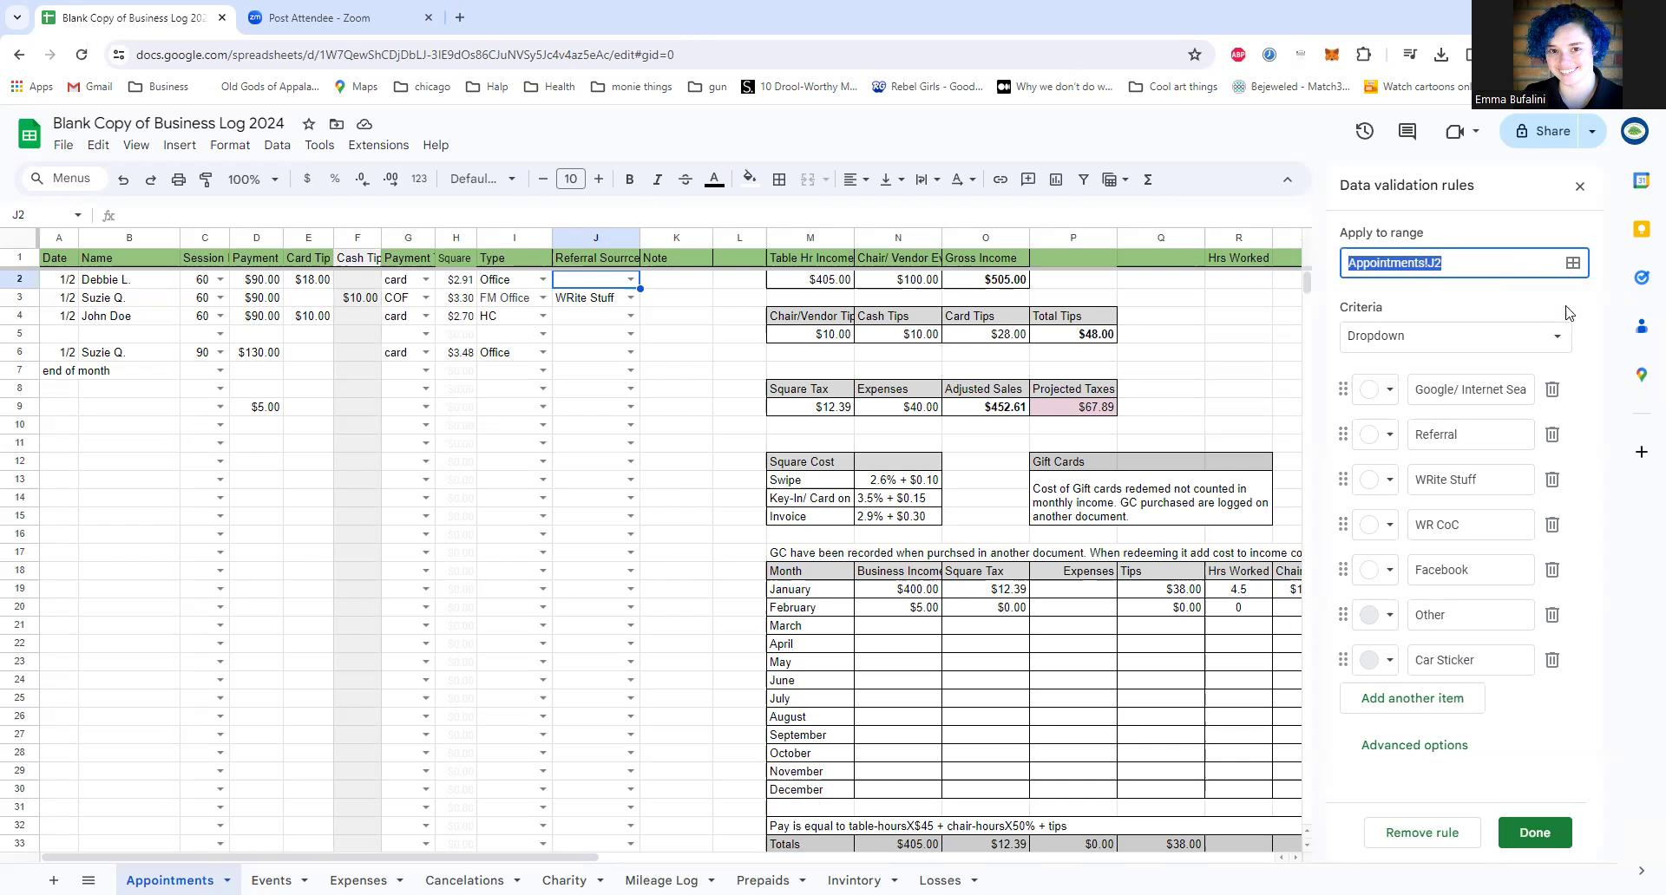
Step: Add "instagram" as another item in the Referral Source dropdown and apply the change to all matching dropdowns
{"action": "left_click", "coordinate": [1415, 701]}
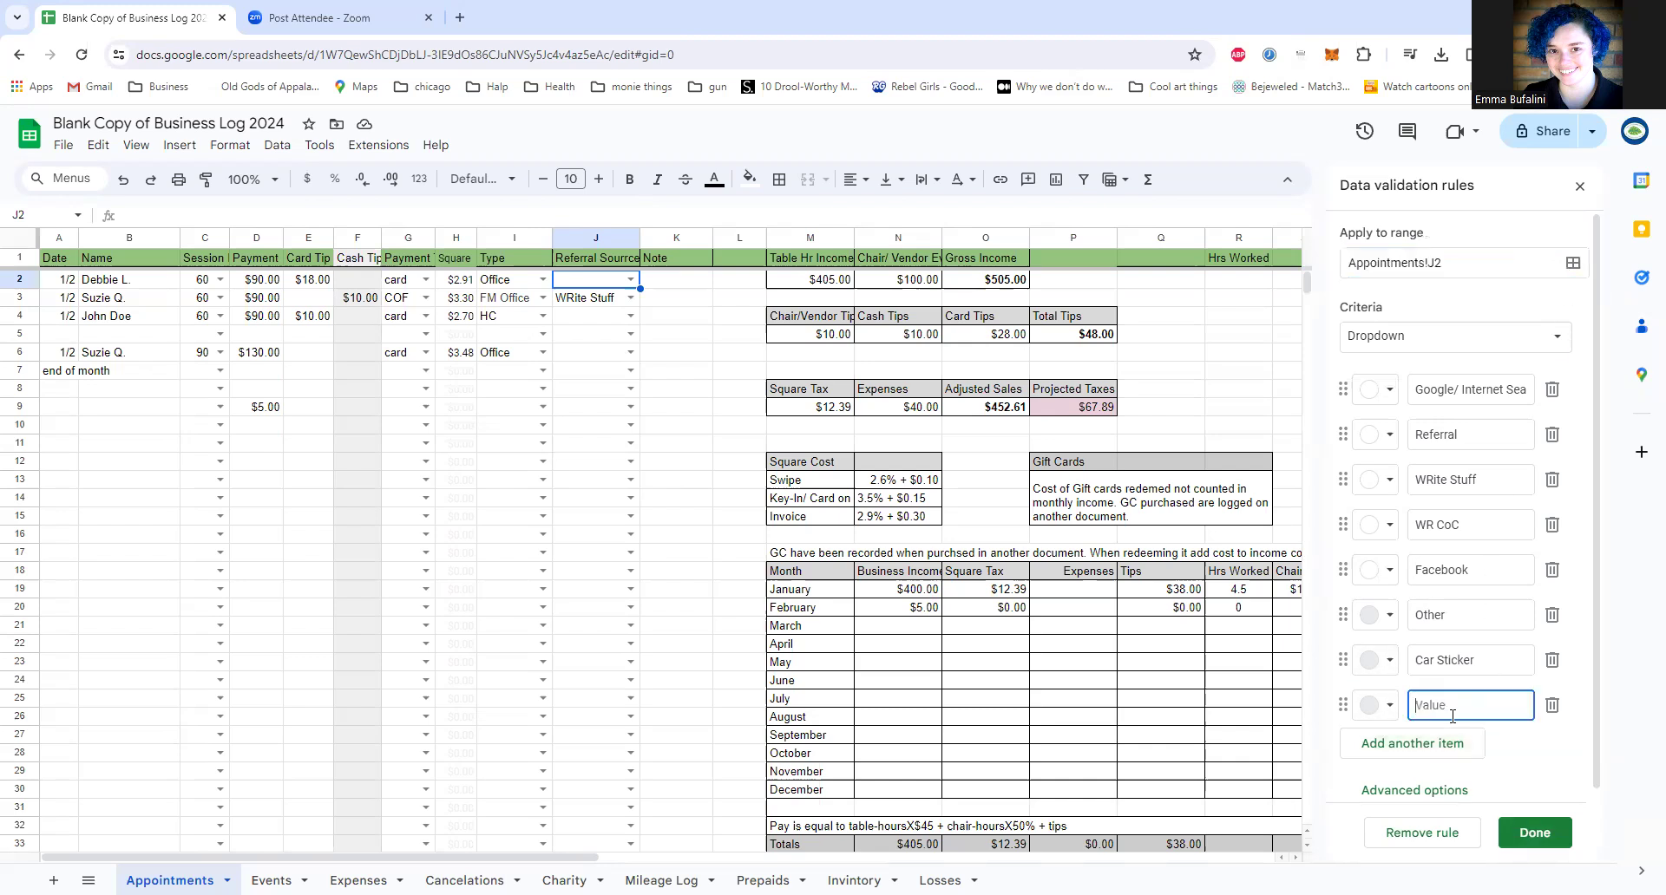
{"action": "type", "text": "instagram"}
{"action": "left_click", "coordinate": [1549, 840]}
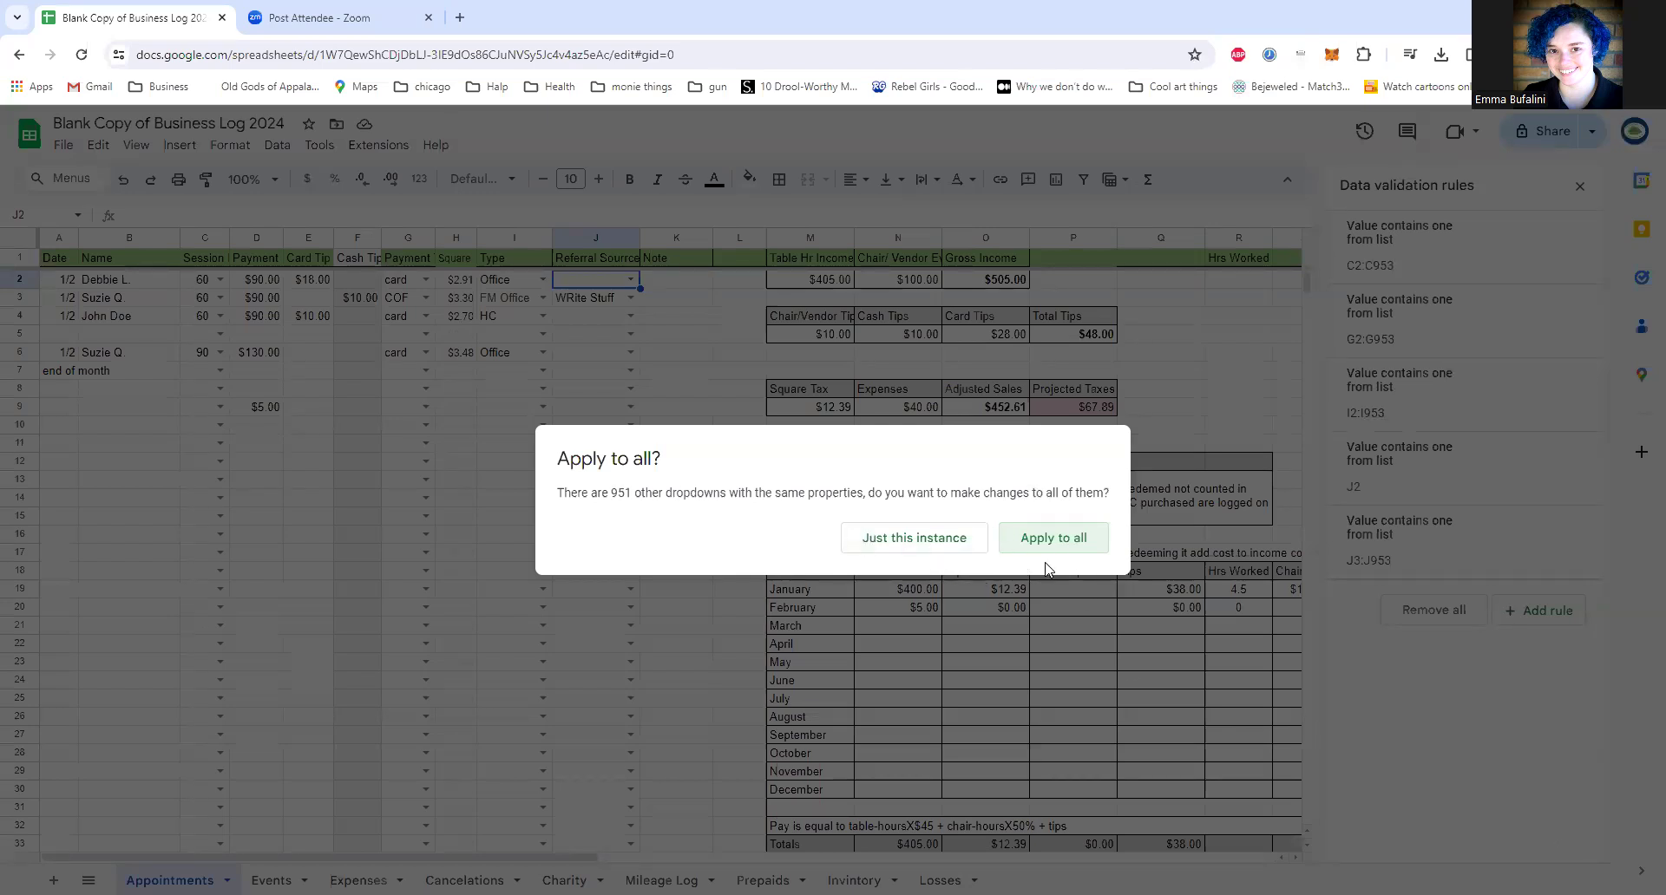
{"action": "left_click", "coordinate": [1054, 538]}
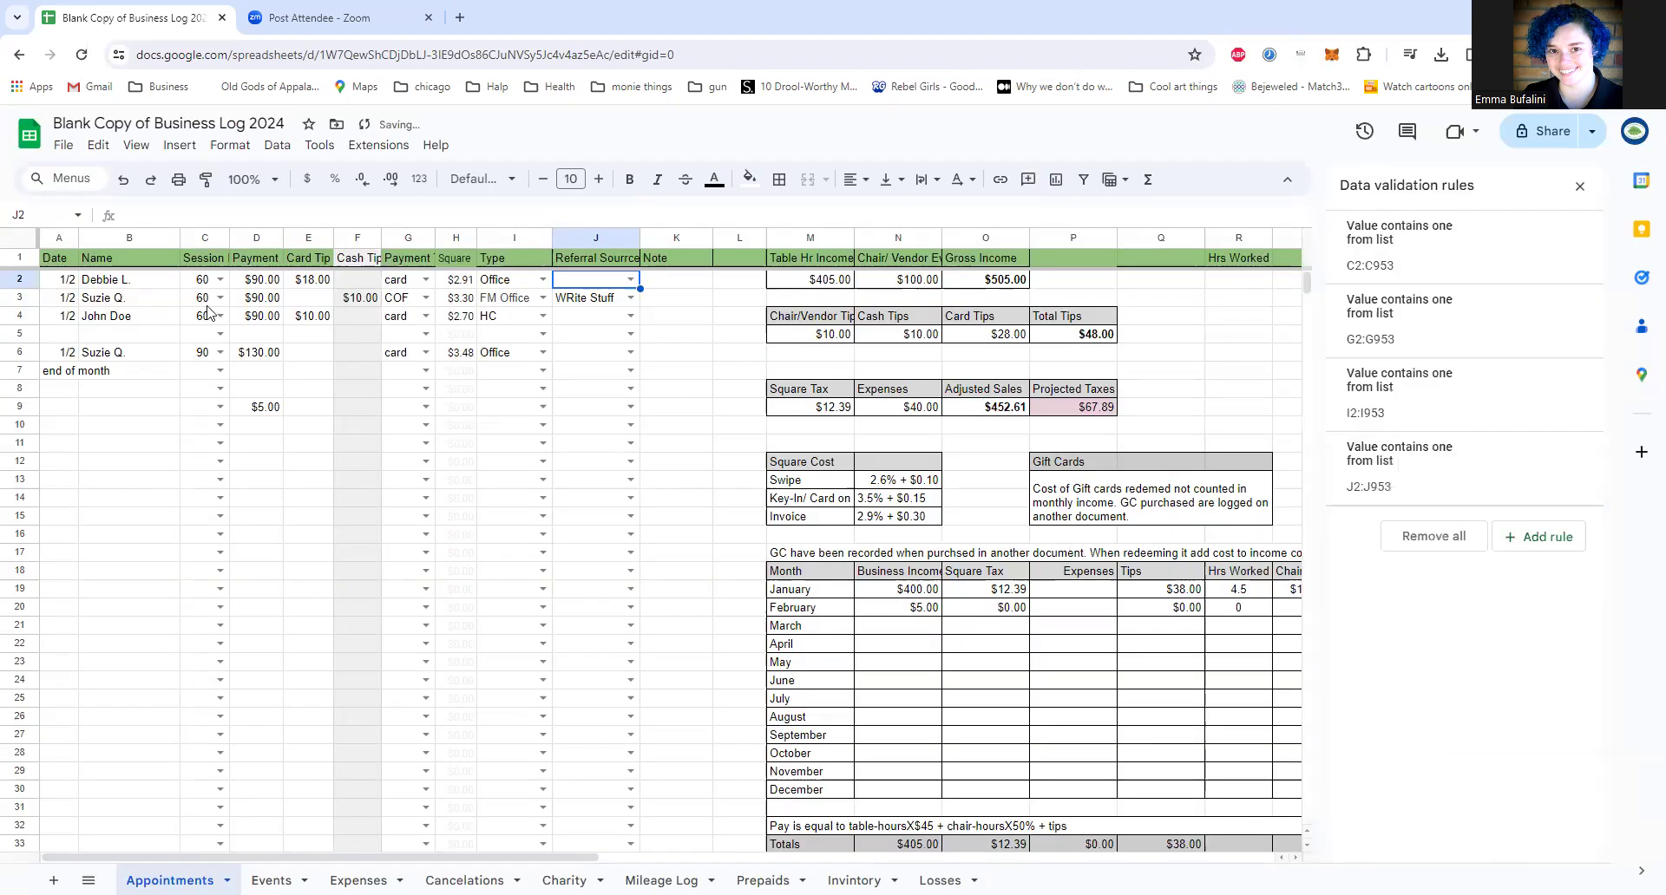
Step: Check the Referral Source options in J12, revisit J2, and select the empty date cell A9
{"action": "left_click", "coordinate": [630, 463]}
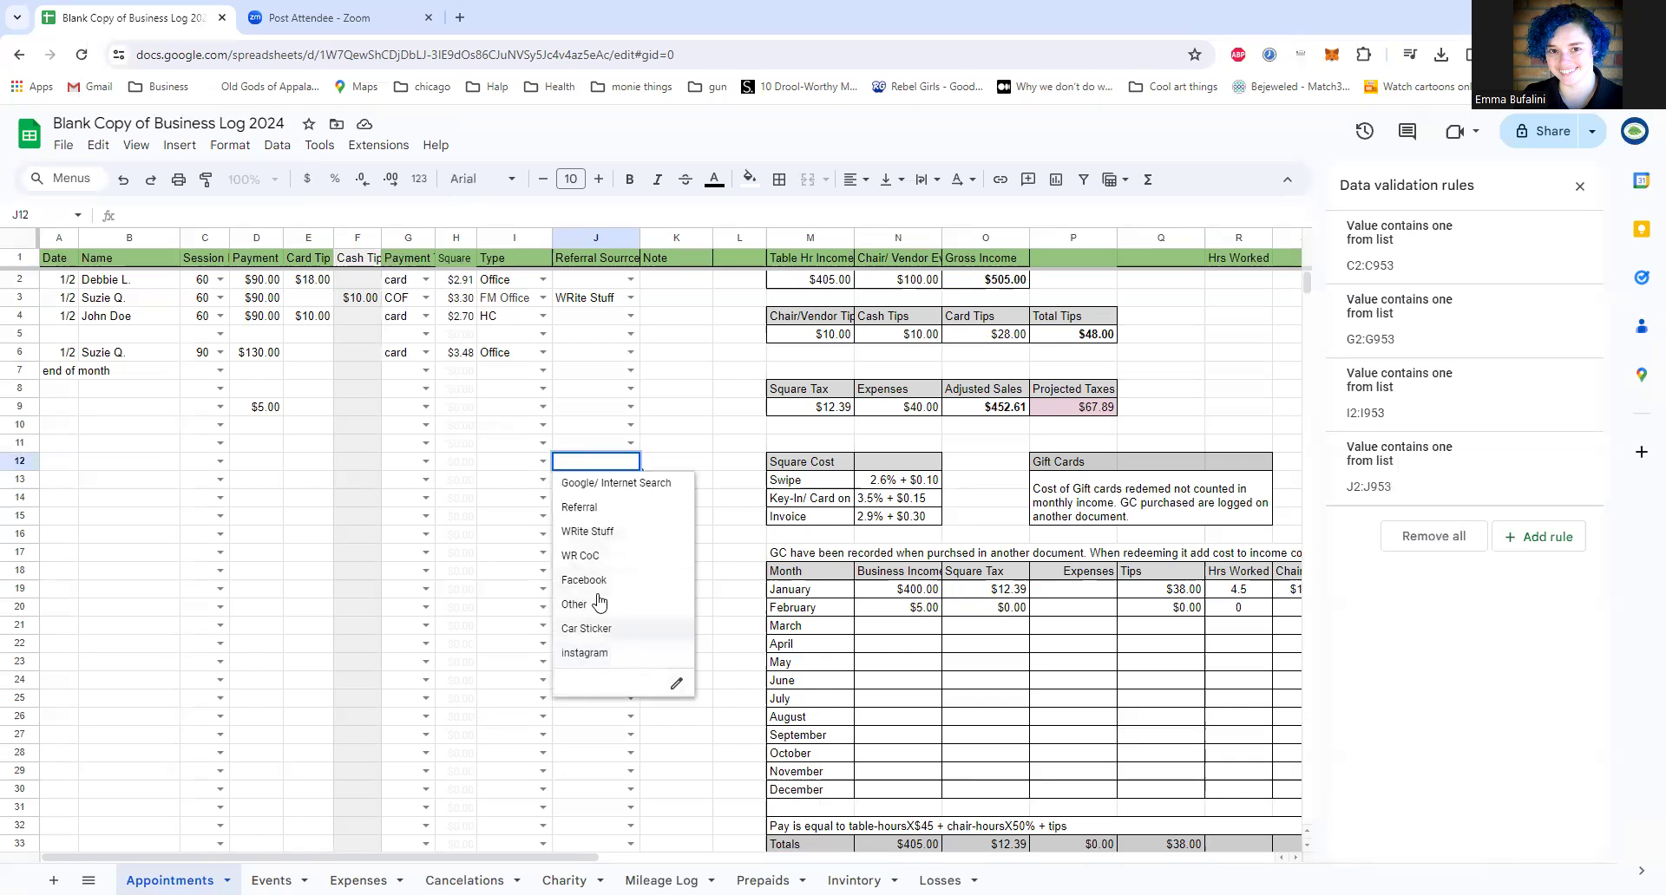
{"action": "left_click", "coordinate": [570, 282]}
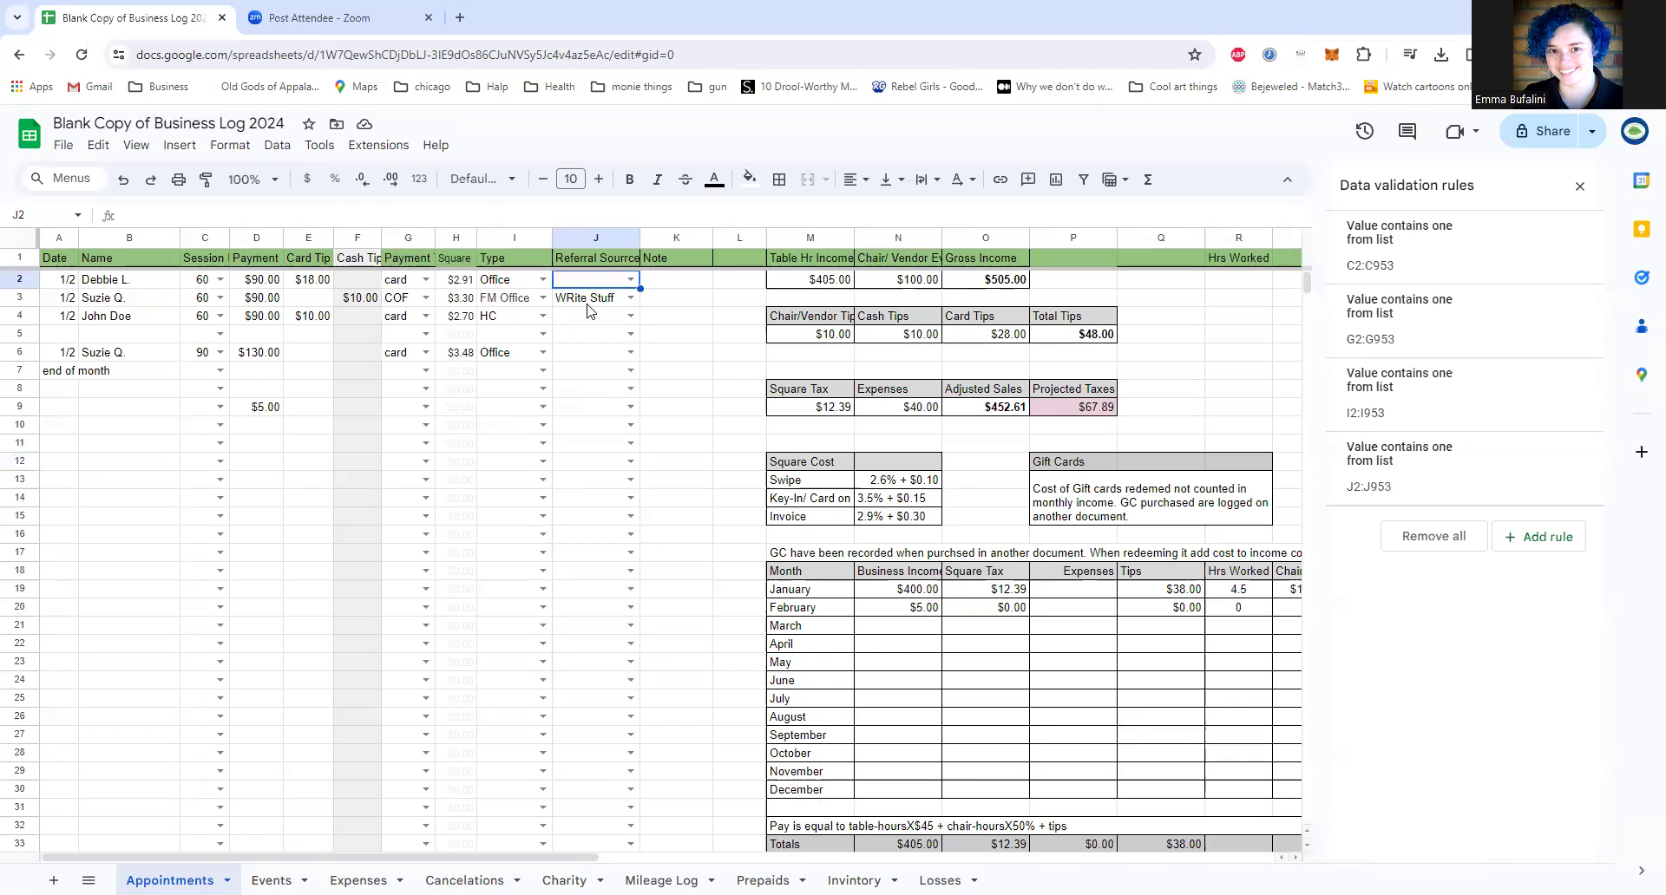
{"action": "left_click", "coordinate": [102, 408]}
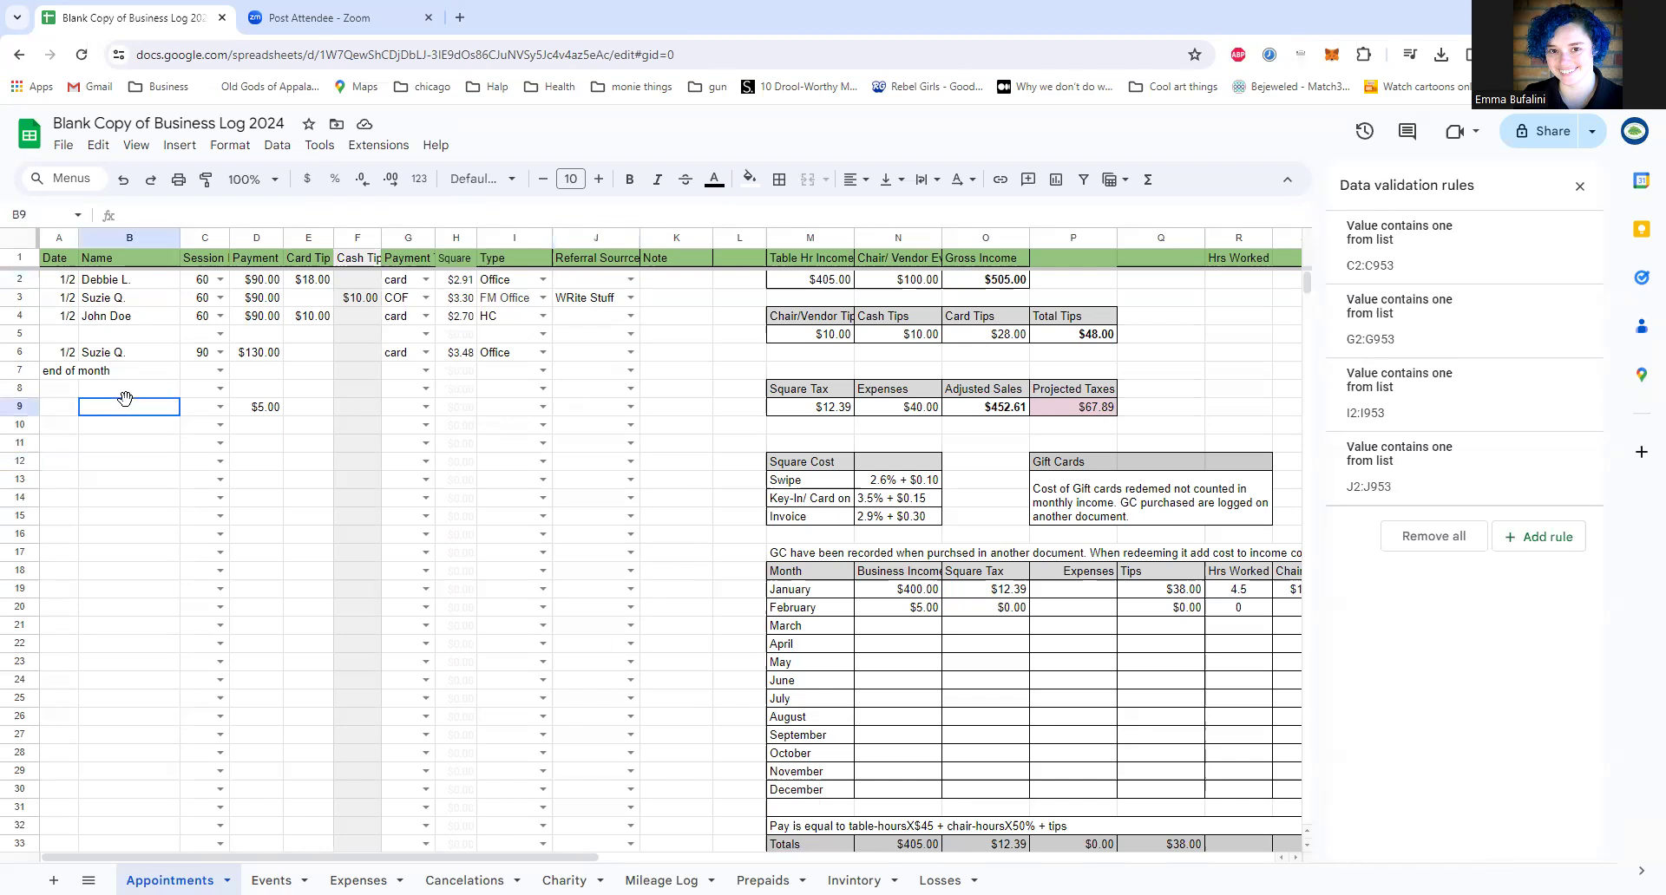
{"action": "left_click", "coordinate": [66, 411]}
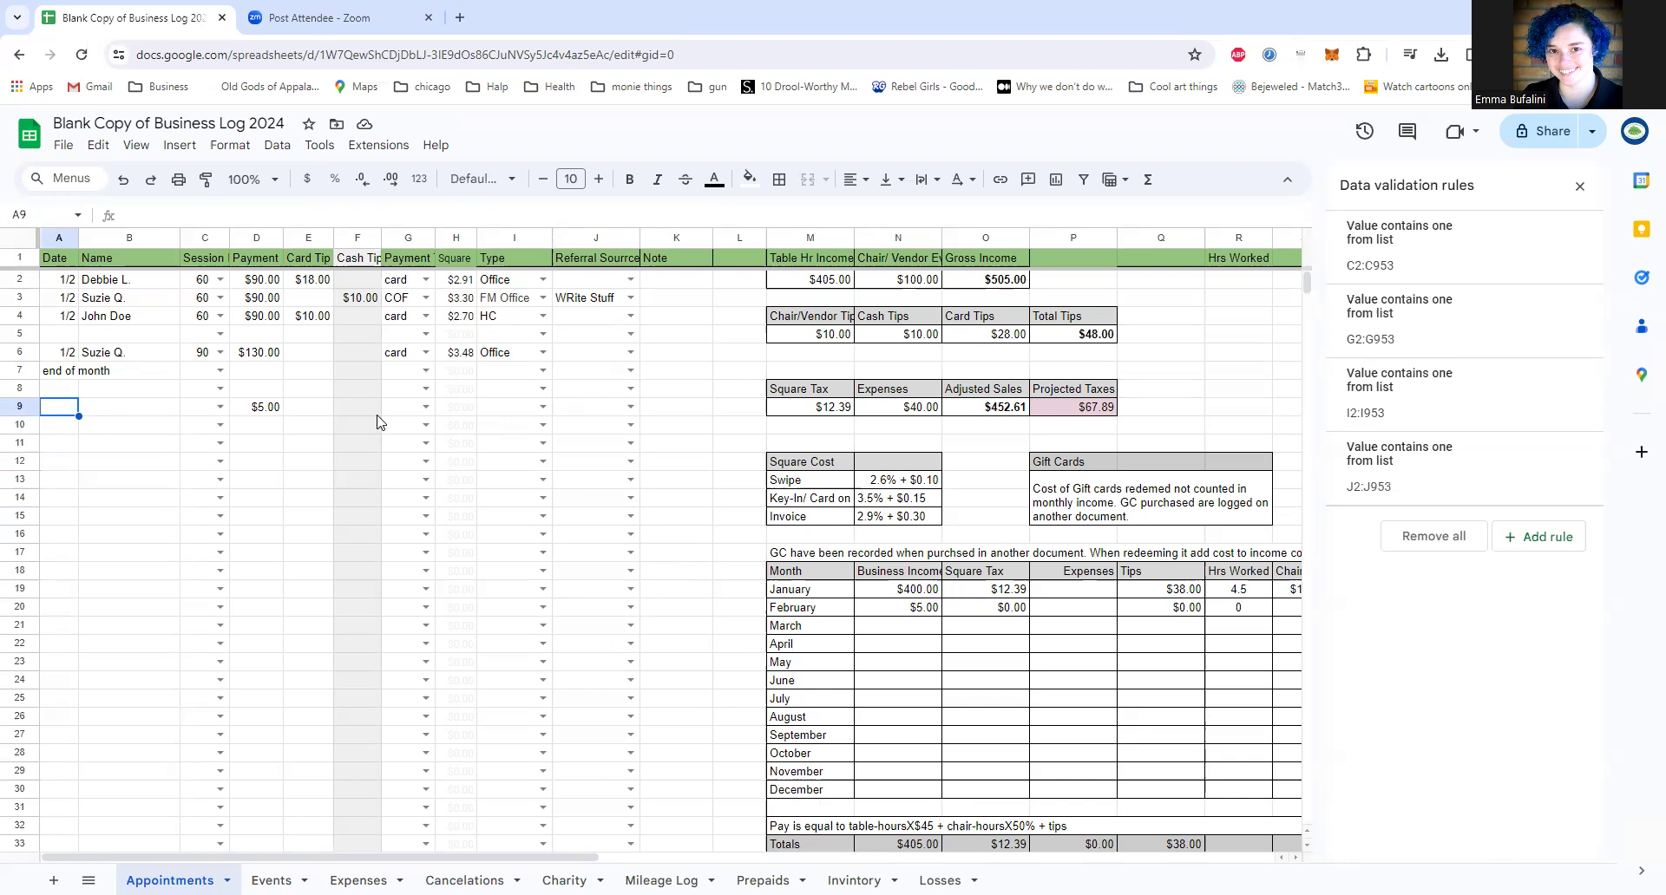
Step: Fill row 9 with x as the date, name as the client name and a 90 session length
{"action": "type", "text": "x"}
{"action": "key", "text": "Tab"}
{"action": "type", "text": "name"}
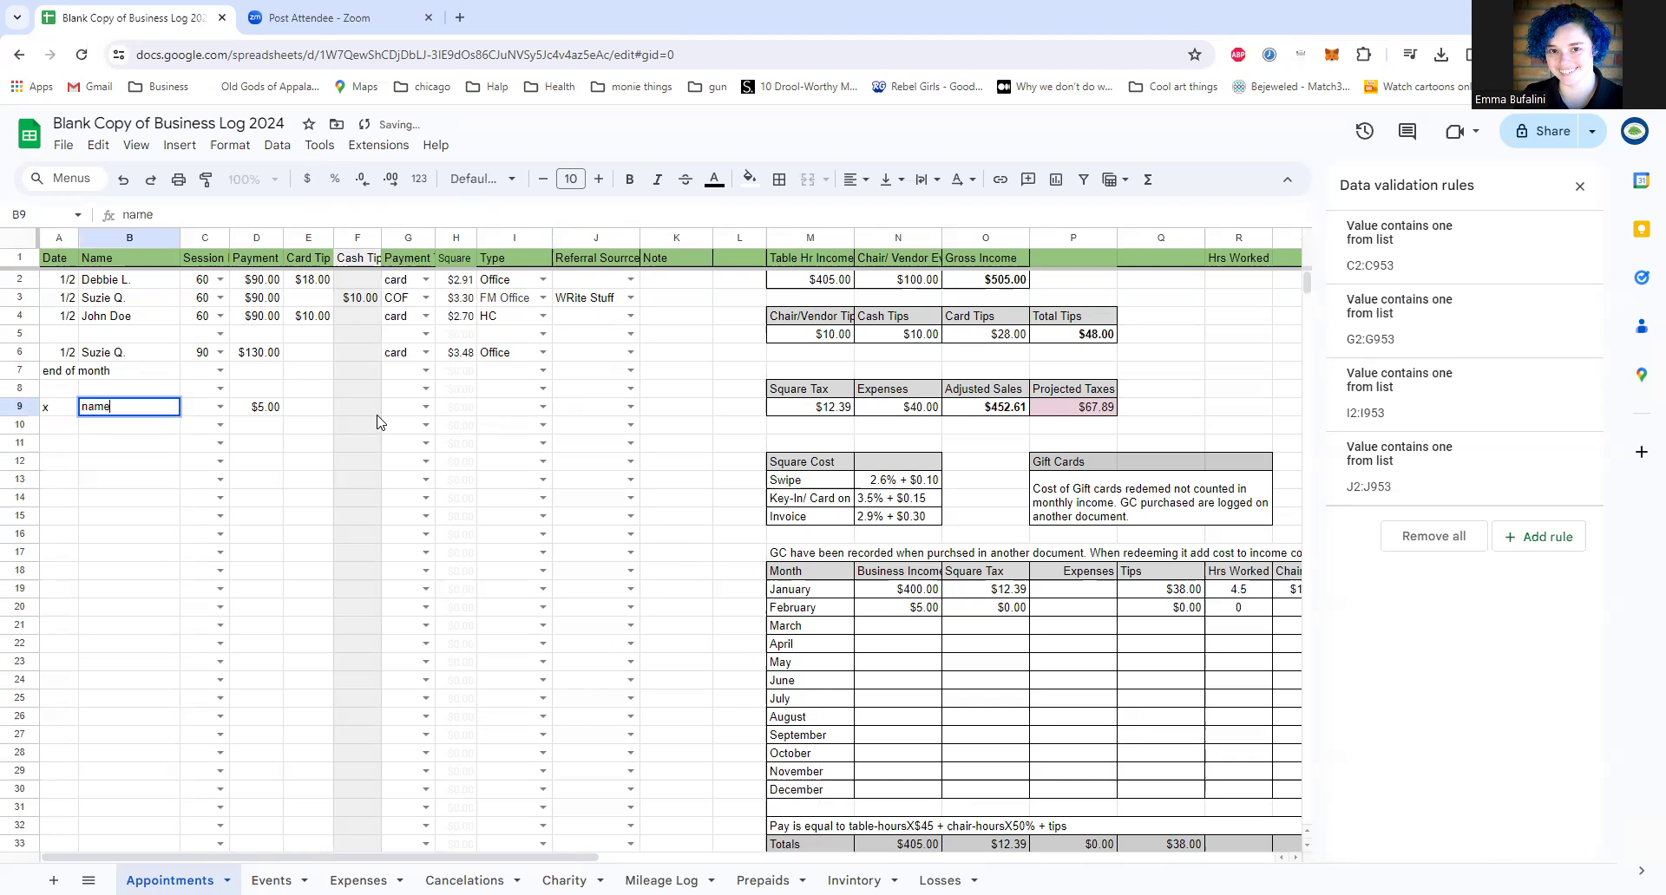
{"action": "key", "text": "Tab"}
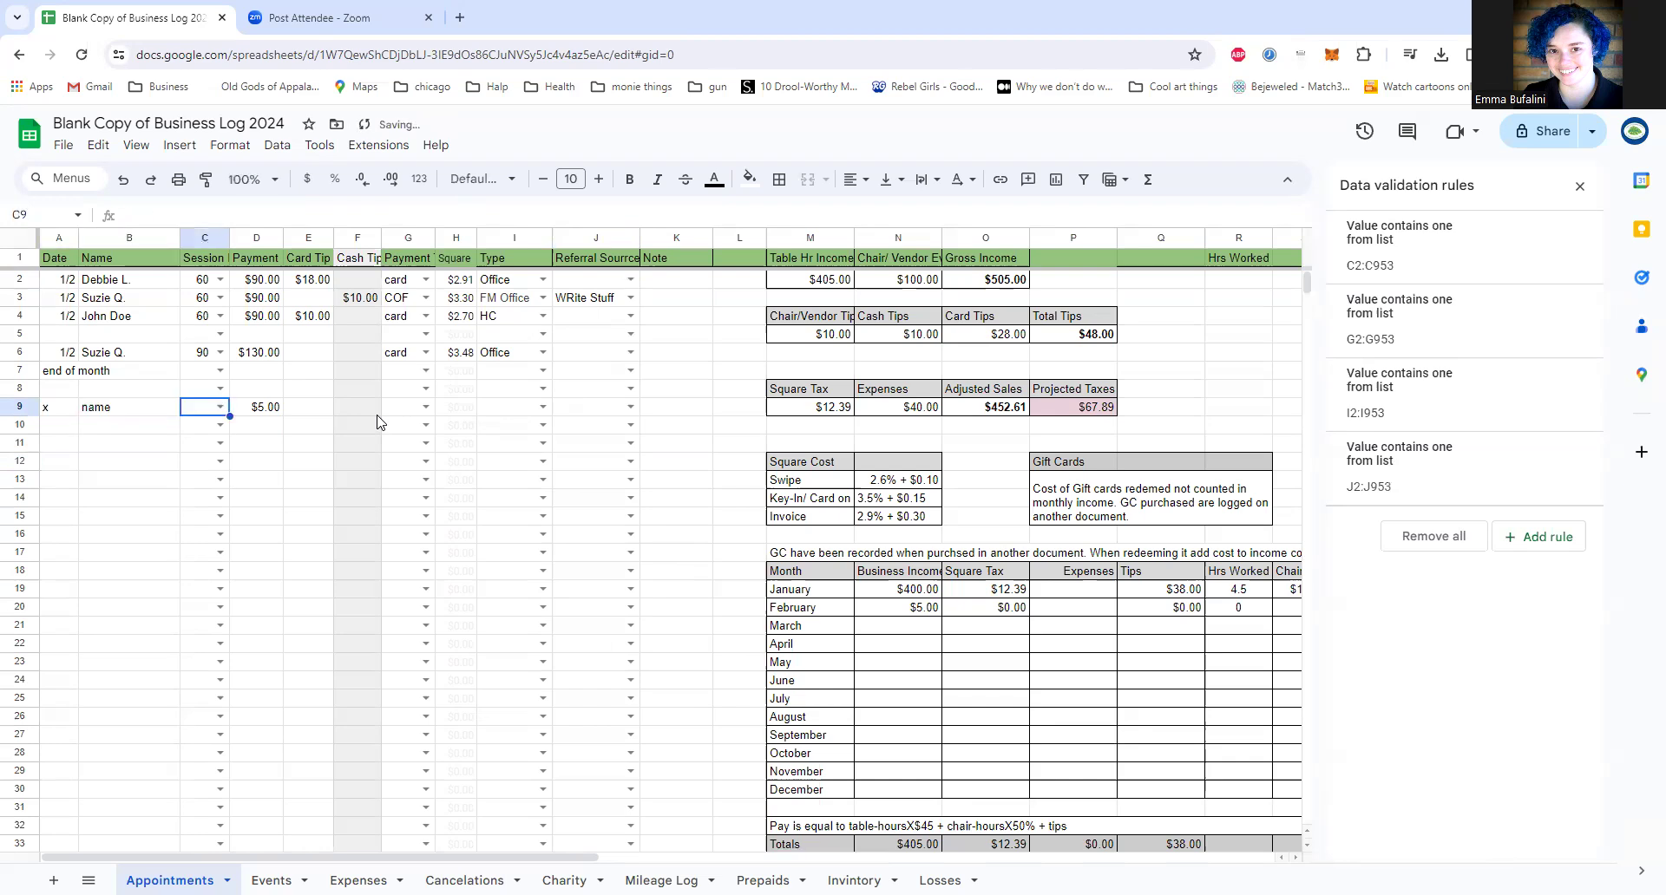
{"action": "key", "text": "Return"}
{"action": "key", "text": "Down"}
{"action": "key", "text": "Down"}
{"action": "key", "text": "Down"}
{"action": "key", "text": "Down"}
{"action": "key", "text": "Down"}
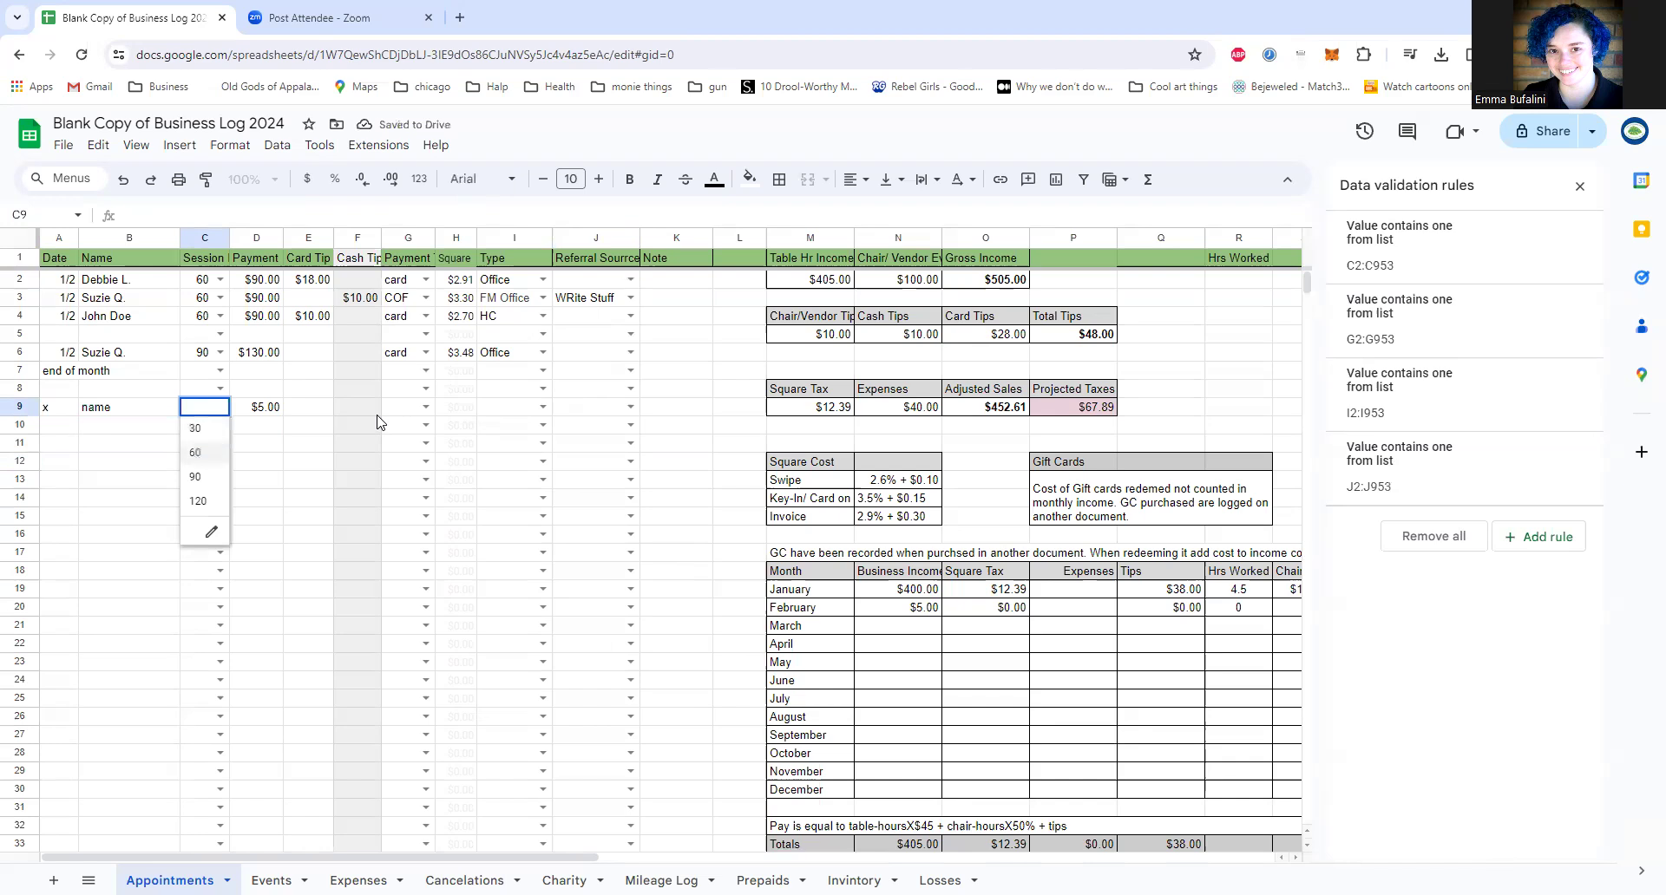
{"action": "key", "text": "Down"}
{"action": "key", "text": "Down"}
{"action": "key", "text": "Return"}
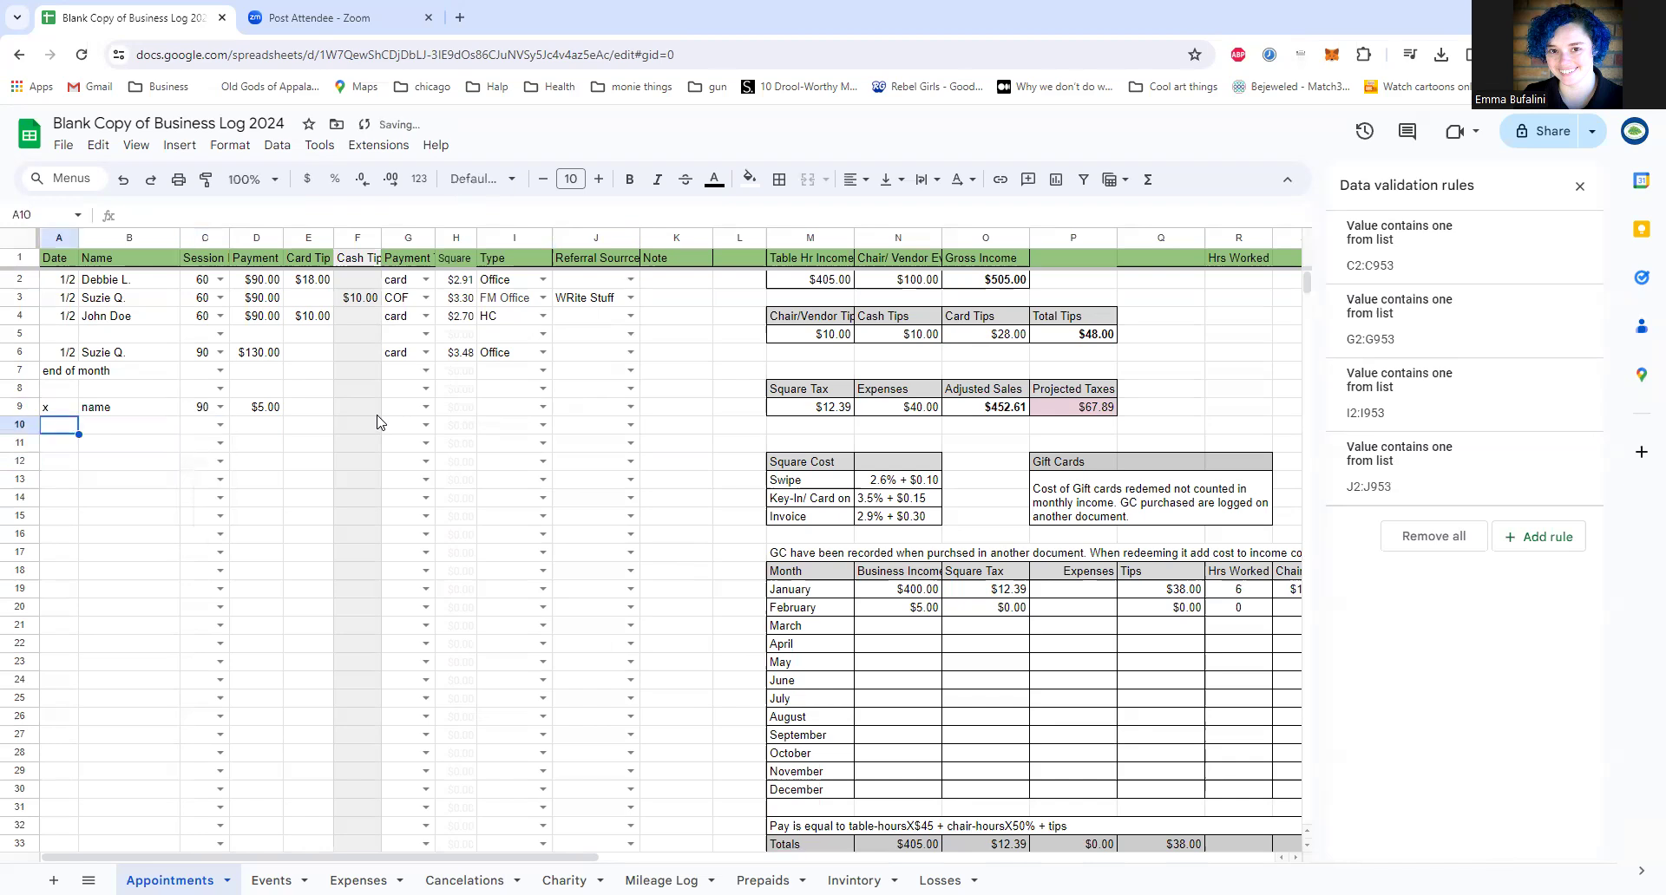
Step: Enter 5 as the payment, card tip and cash tip amounts in row 9
{"action": "key", "text": "Right"}
{"action": "key", "text": "Right"}
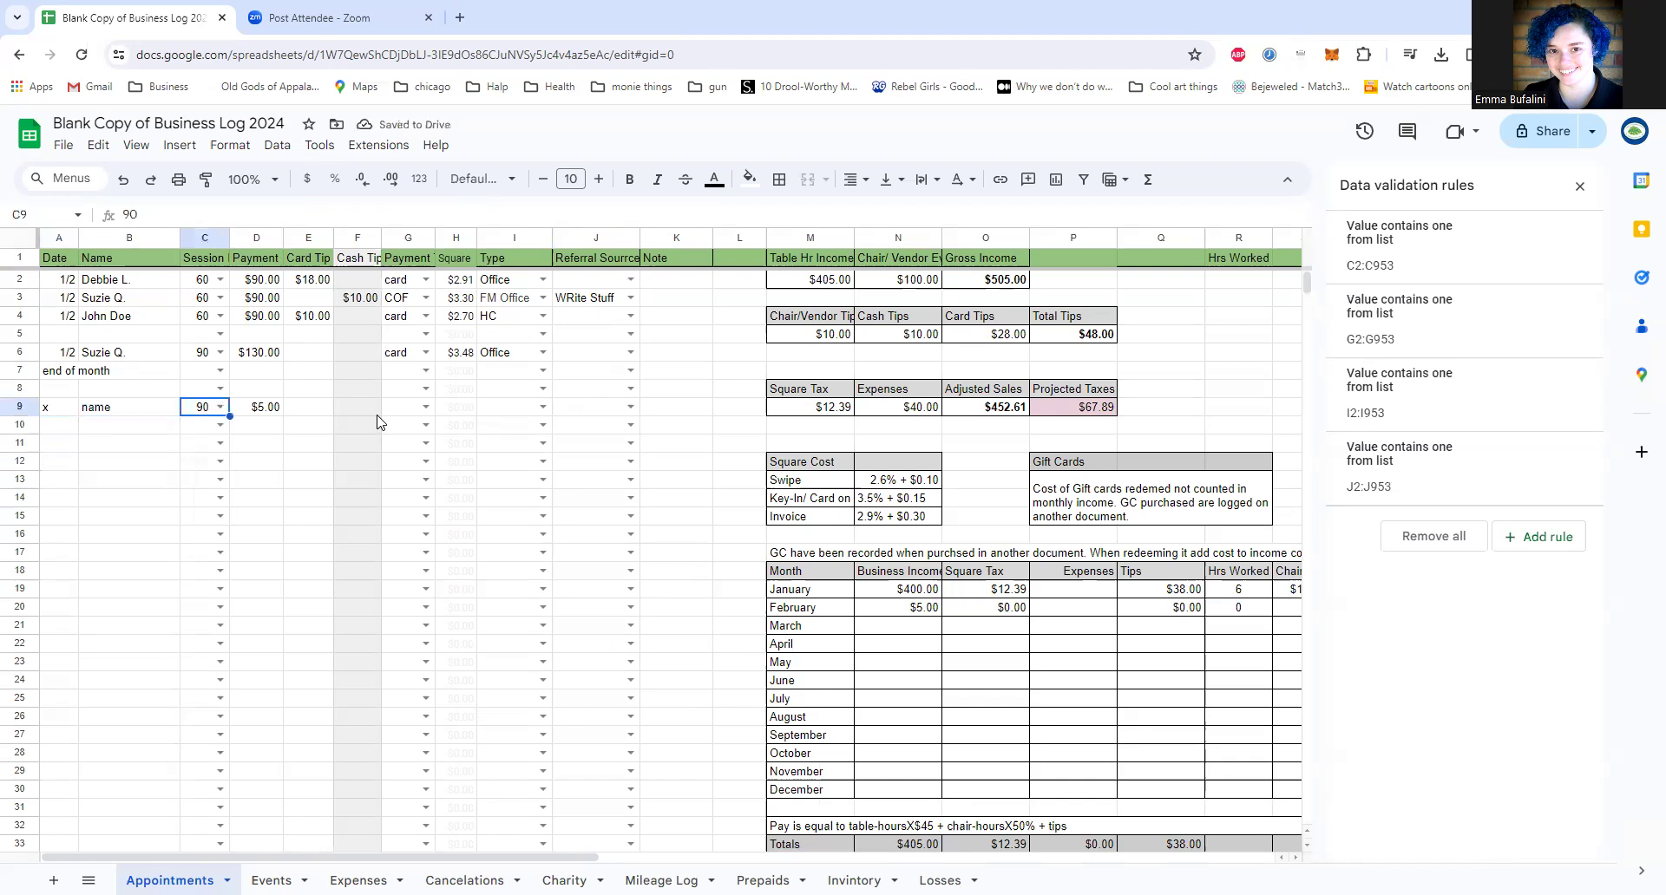
{"action": "key", "text": "Up"}
{"action": "key", "text": "Right"}
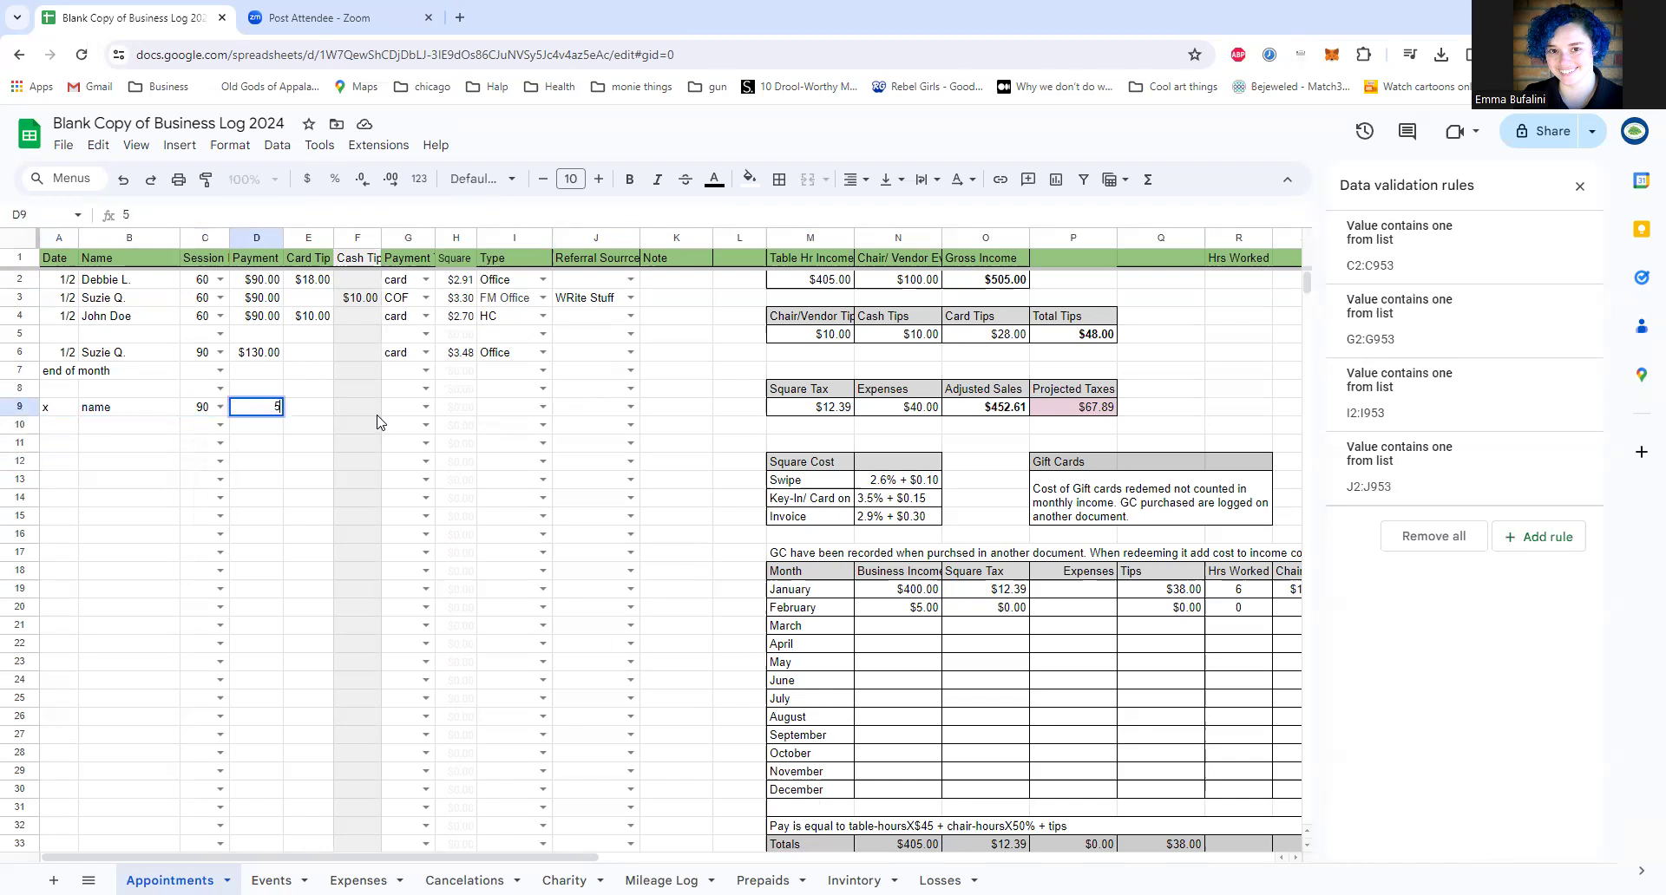
{"action": "key", "text": "Right"}
{"action": "type", "text": "5"}
{"action": "key", "text": "Right"}
{"action": "type", "text": "5"}
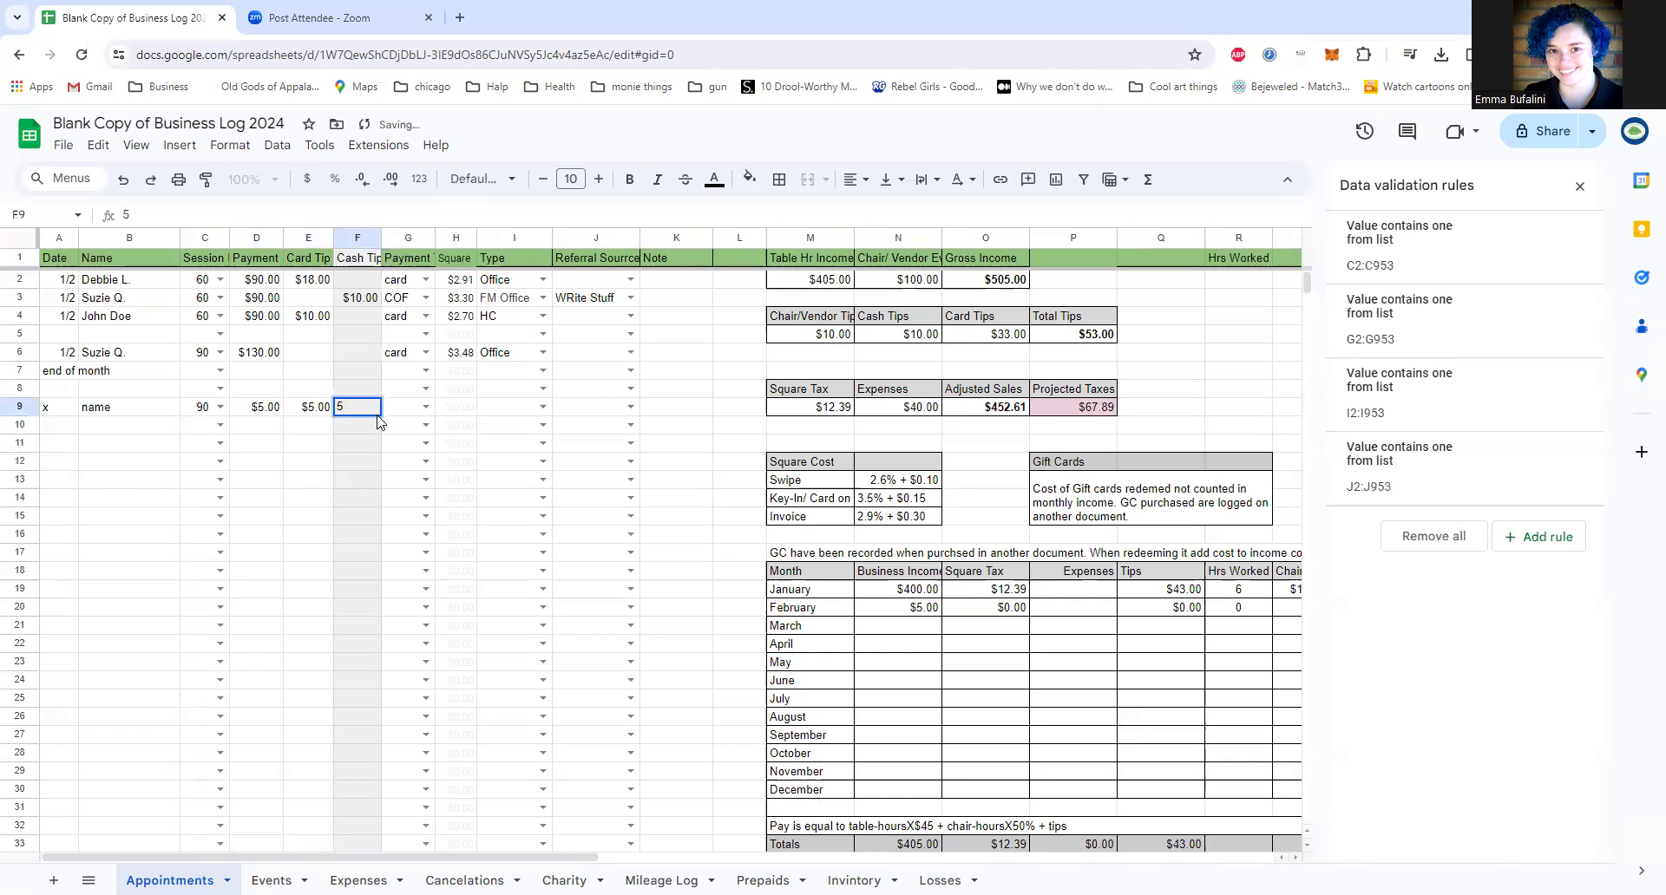
{"action": "key", "text": "Right"}
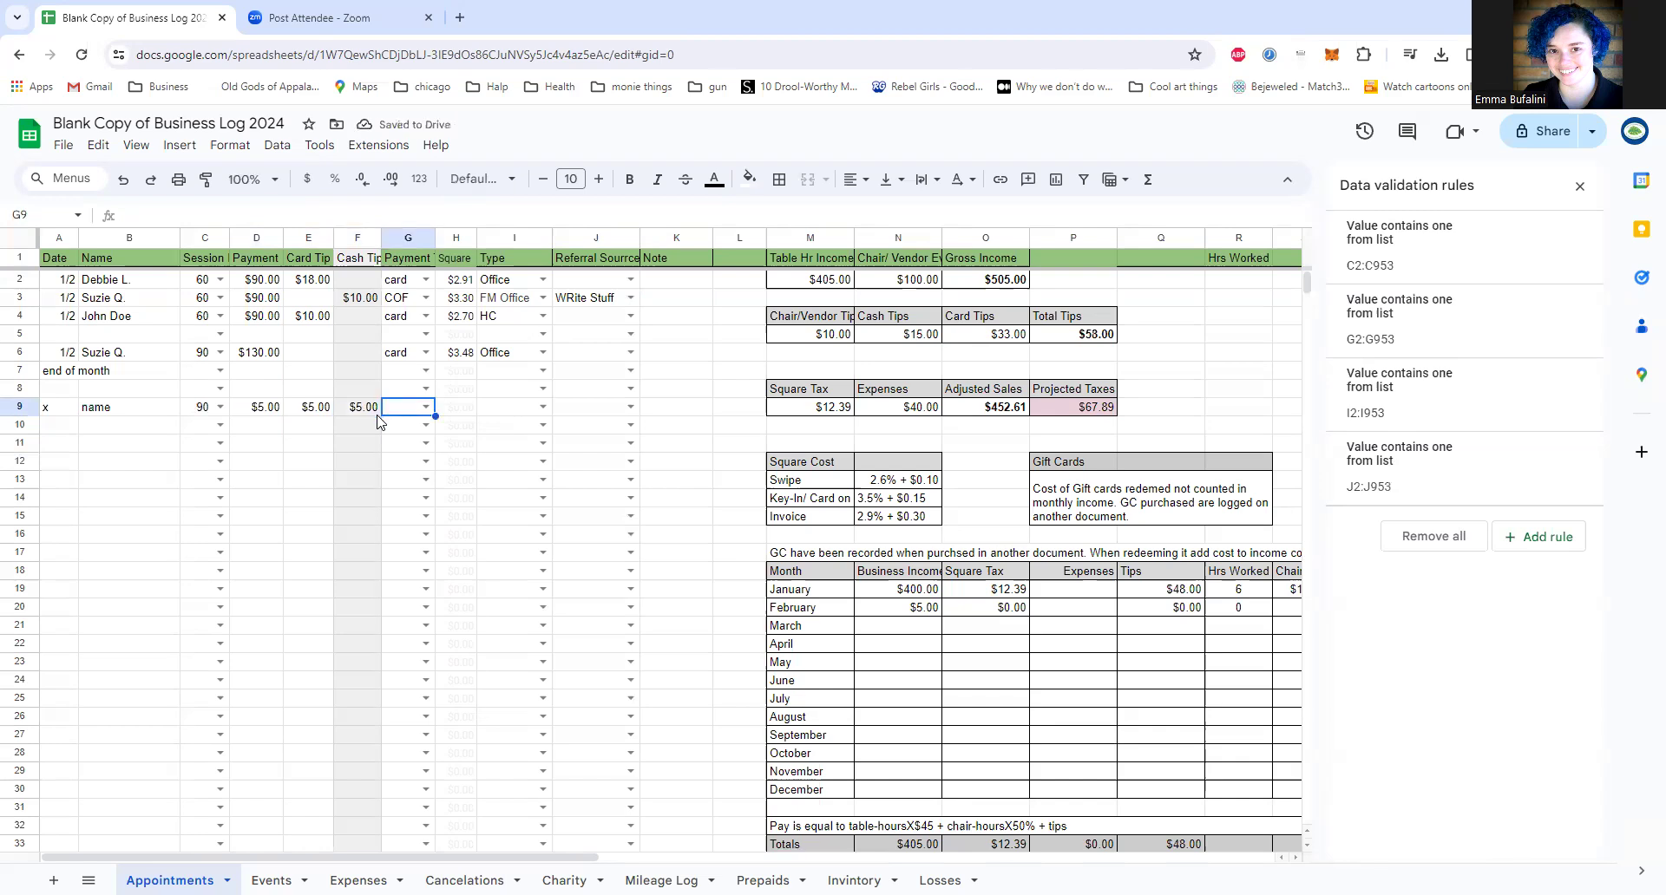
Step: Look through the payment method options in G9 without choosing one
{"action": "key", "text": "Return"}
{"action": "key", "text": "Down"}
{"action": "key", "text": "Down"}
{"action": "key", "text": "Down"}
{"action": "key", "text": "Down"}
{"action": "key", "text": "Down"}
{"action": "key", "text": "Down"}
{"action": "key", "text": "Down"}
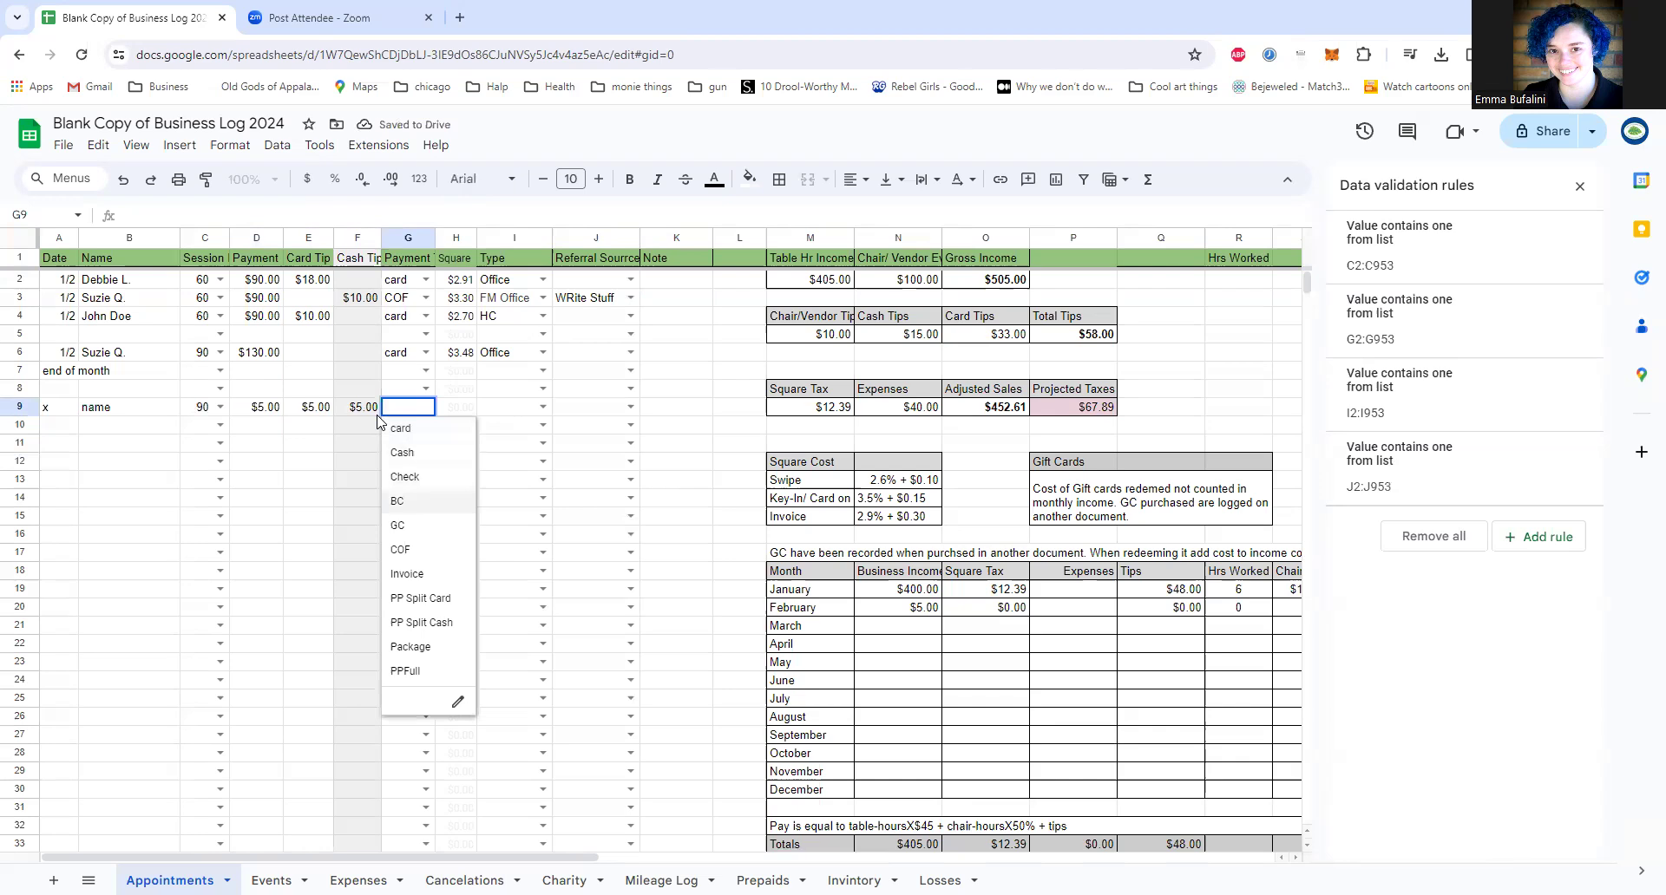
{"action": "key", "text": "Down"}
{"action": "key", "text": "Down"}
{"action": "key", "text": "Down"}
{"action": "key", "text": "Up"}
{"action": "key", "text": "Up"}
{"action": "key", "text": "Up"}
{"action": "key", "text": "Up"}
{"action": "key", "text": "Up"}
{"action": "key", "text": "Up"}
{"action": "key", "text": "Up"}
{"action": "key", "text": "Up"}
{"action": "key", "text": "Up"}
{"action": "key", "text": "Up"}
{"action": "key", "text": "Up"}
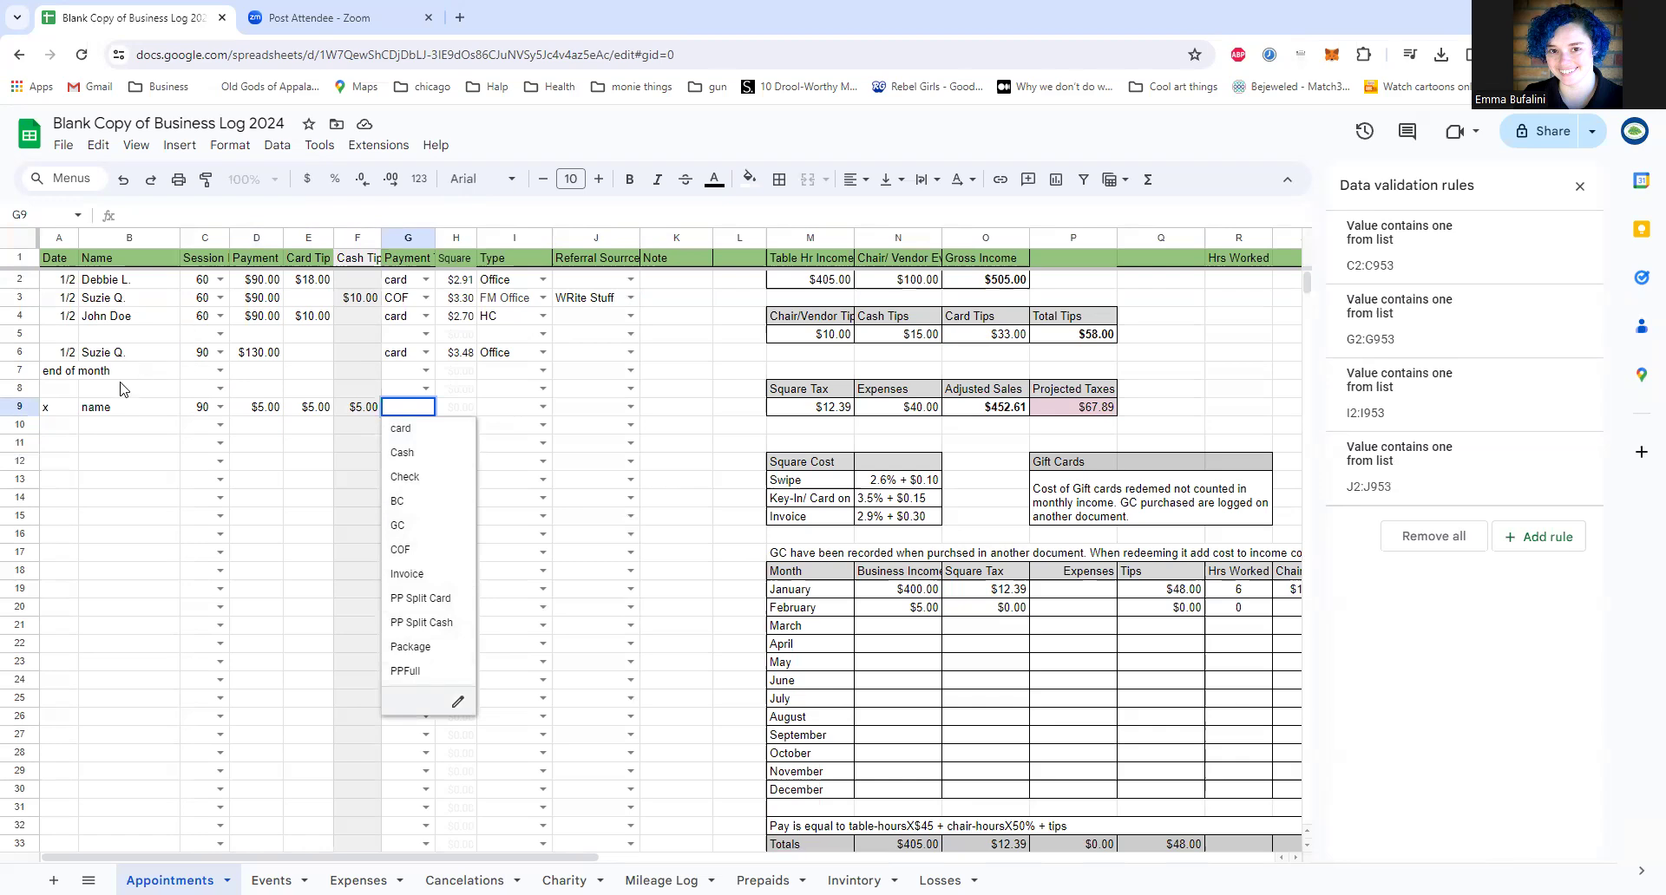
Step: Clear the sample entries from A9:F9
{"action": "left_click", "coordinate": [63, 410]}
{"action": "left_click_drag", "start_coordinate": [95, 415], "coordinate": [363, 414]}
{"action": "key", "text": "Delete"}
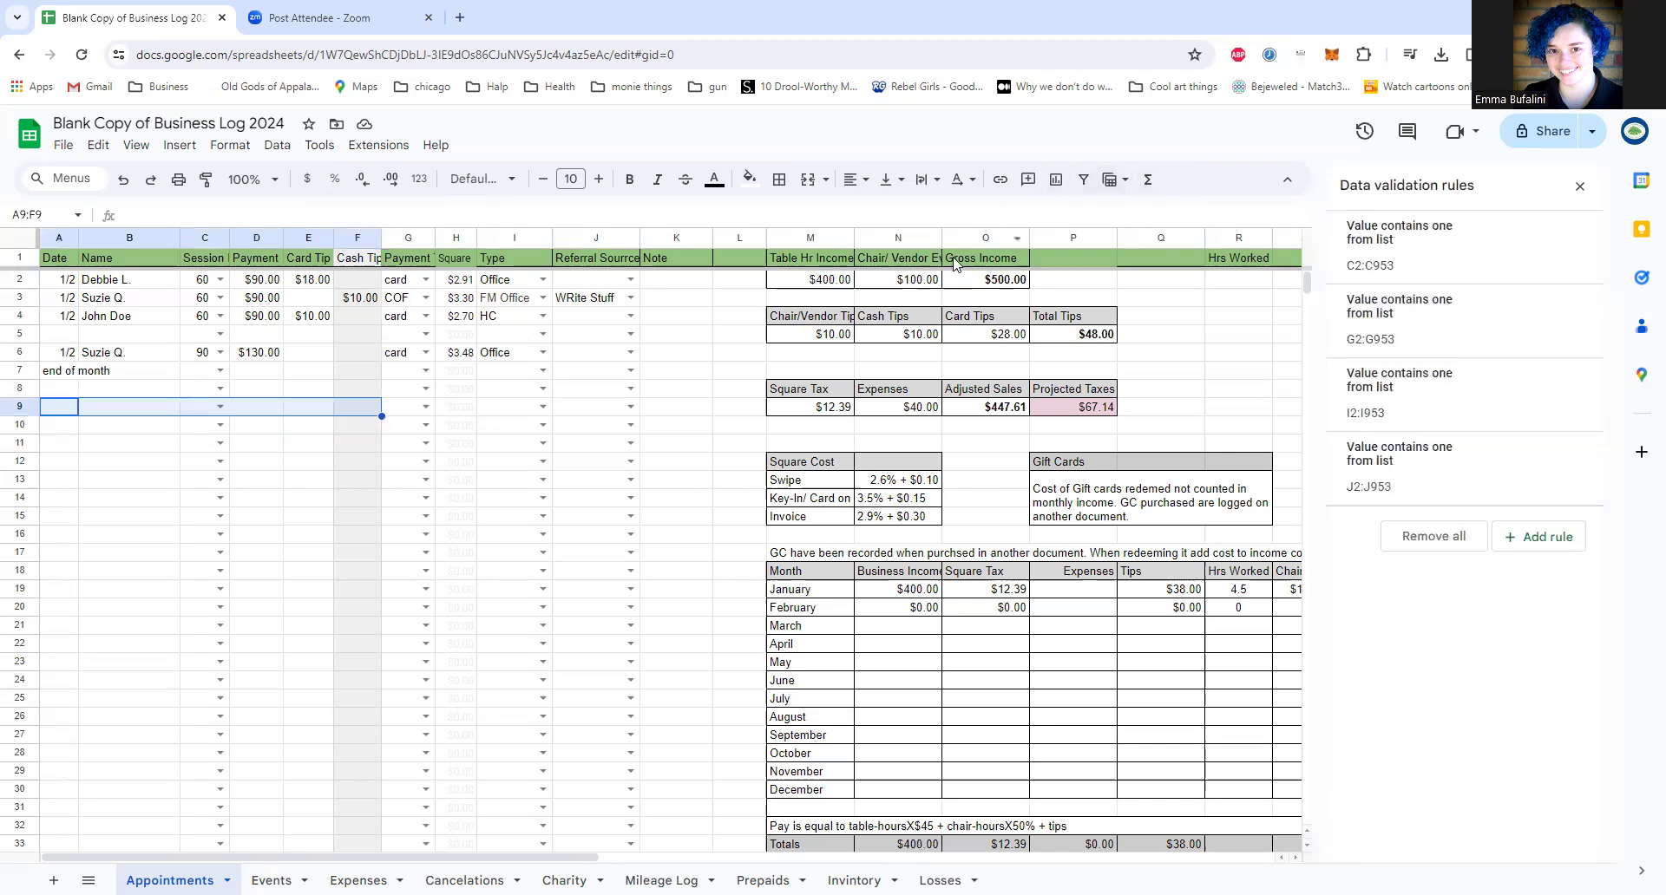
Step: Select Square fee cells H5:H6 to view the fee formula
{"action": "left_click_drag", "start_coordinate": [460, 354], "coordinate": [463, 341]}
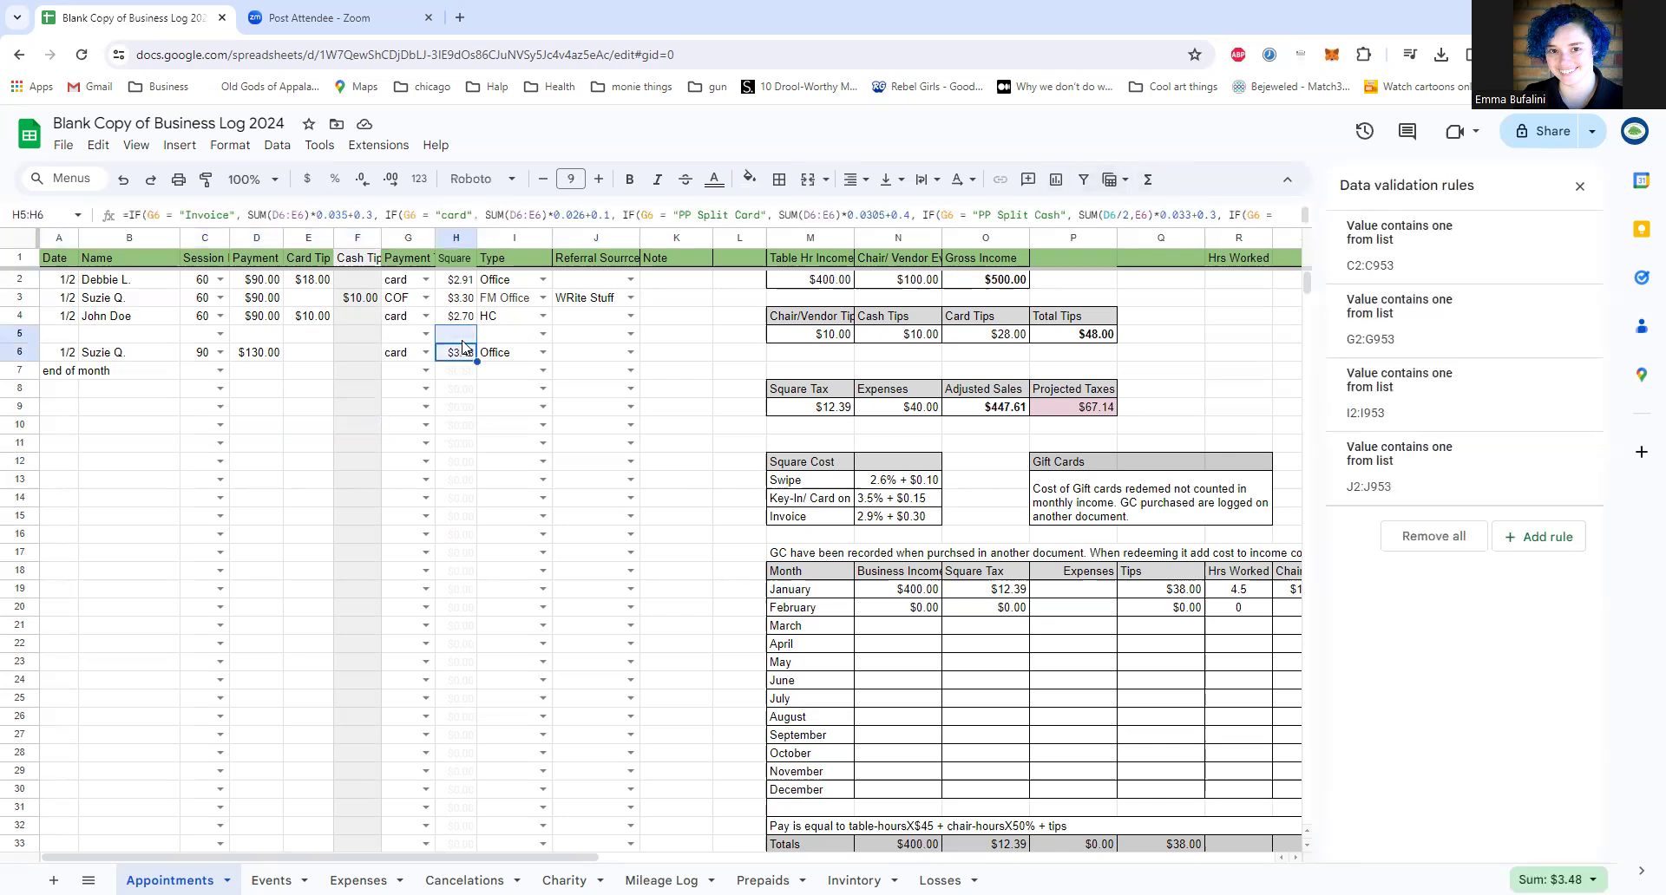